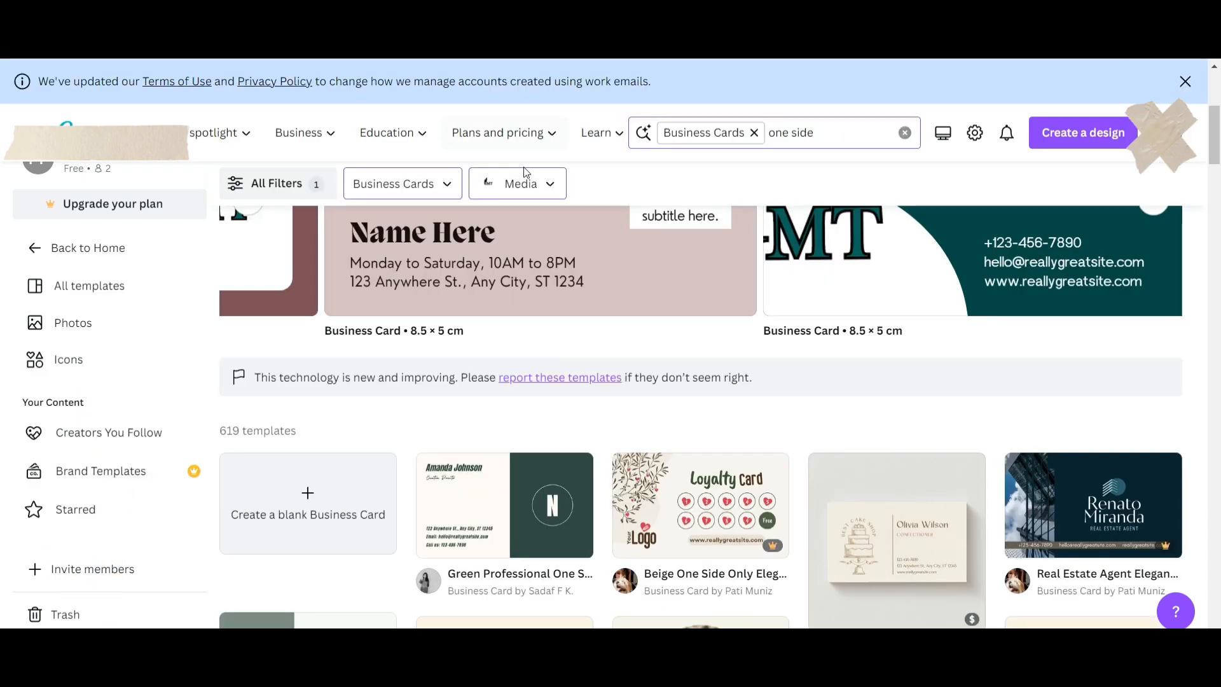
Start a blank landscape Business Card design and hide the Templates panel.
scroll(621, 304, "up", 3)
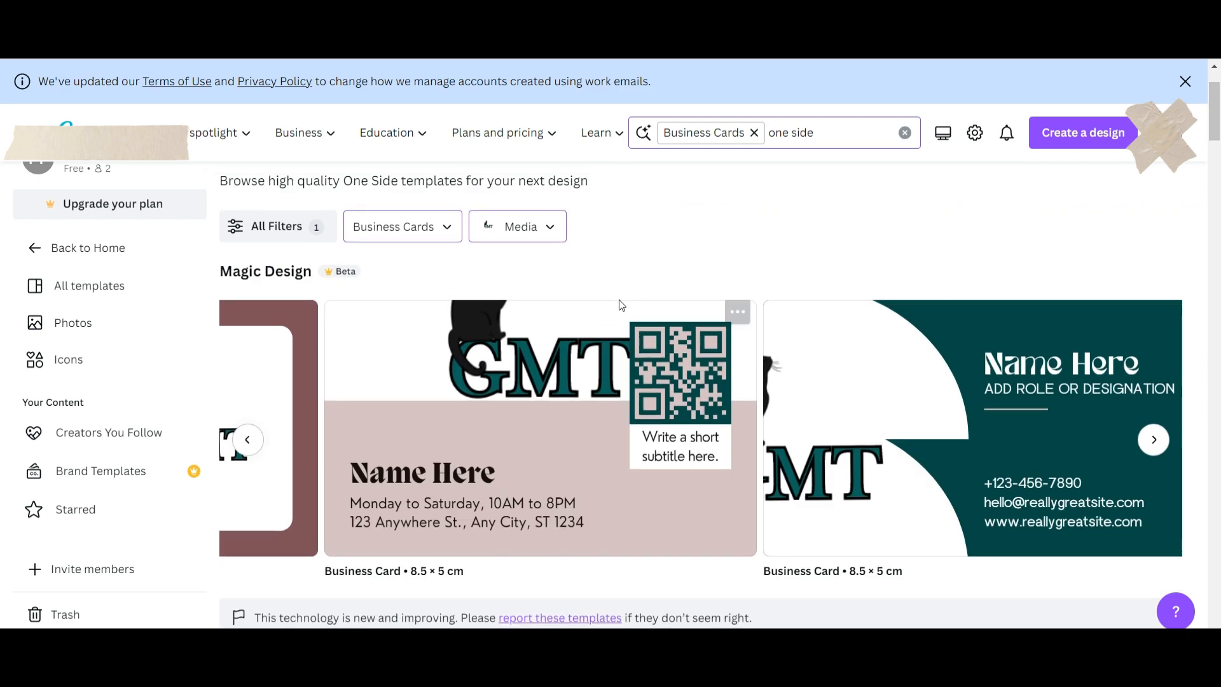
scroll(621, 307, "down", 3)
scroll(620, 307, "down", 2)
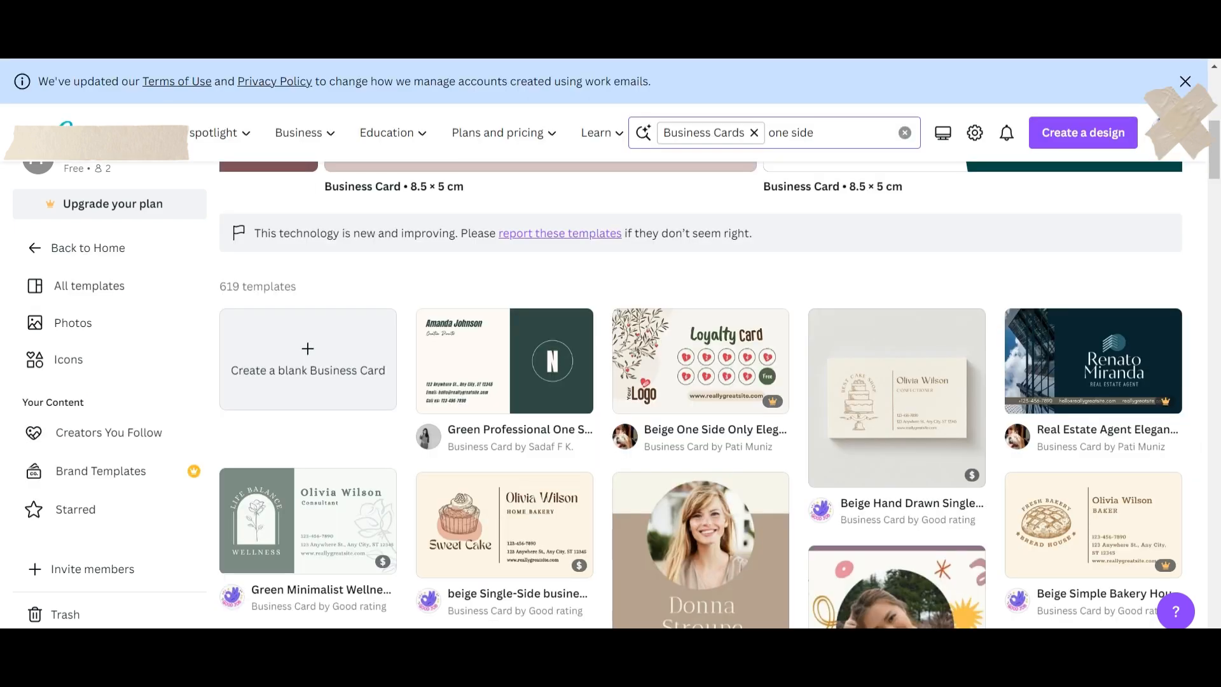
scroll(644, 492, "down", 3)
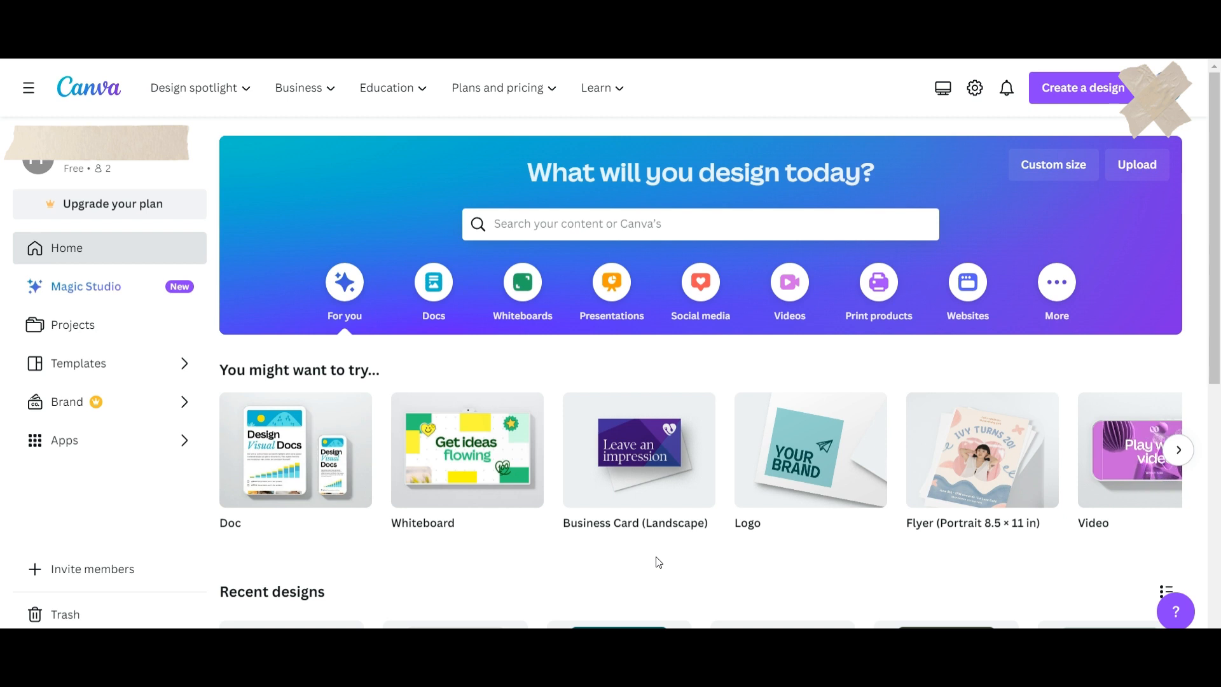
mouse_move(670, 553)
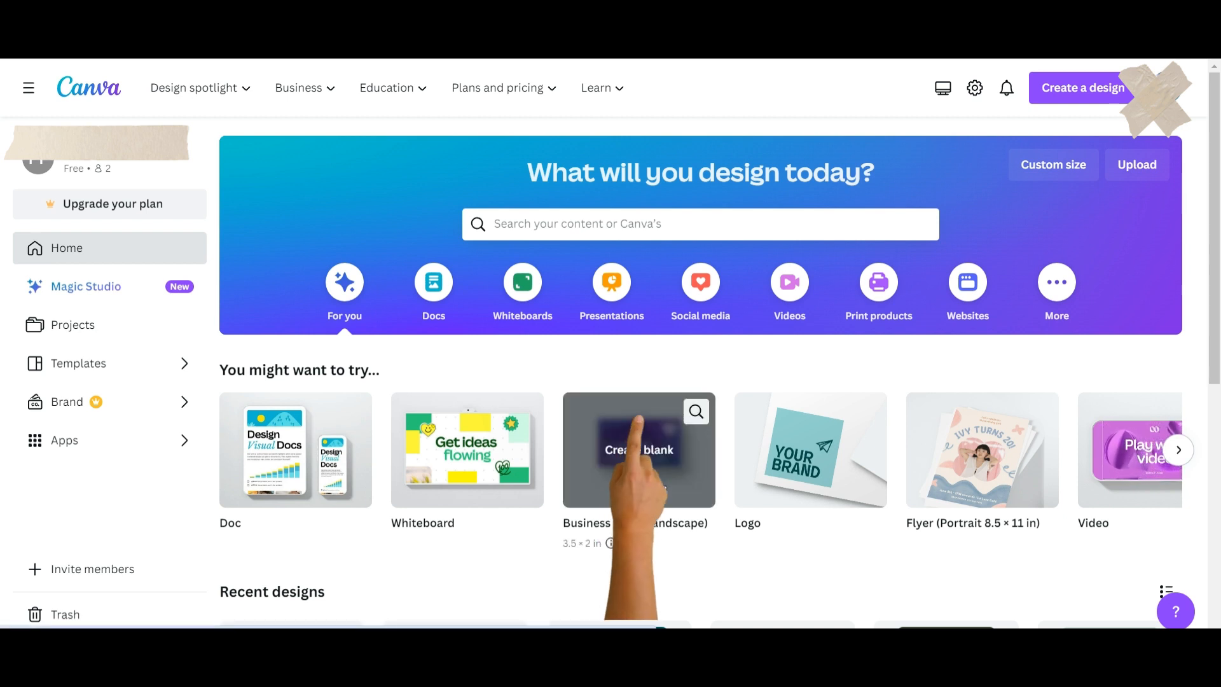
left_click(660, 483)
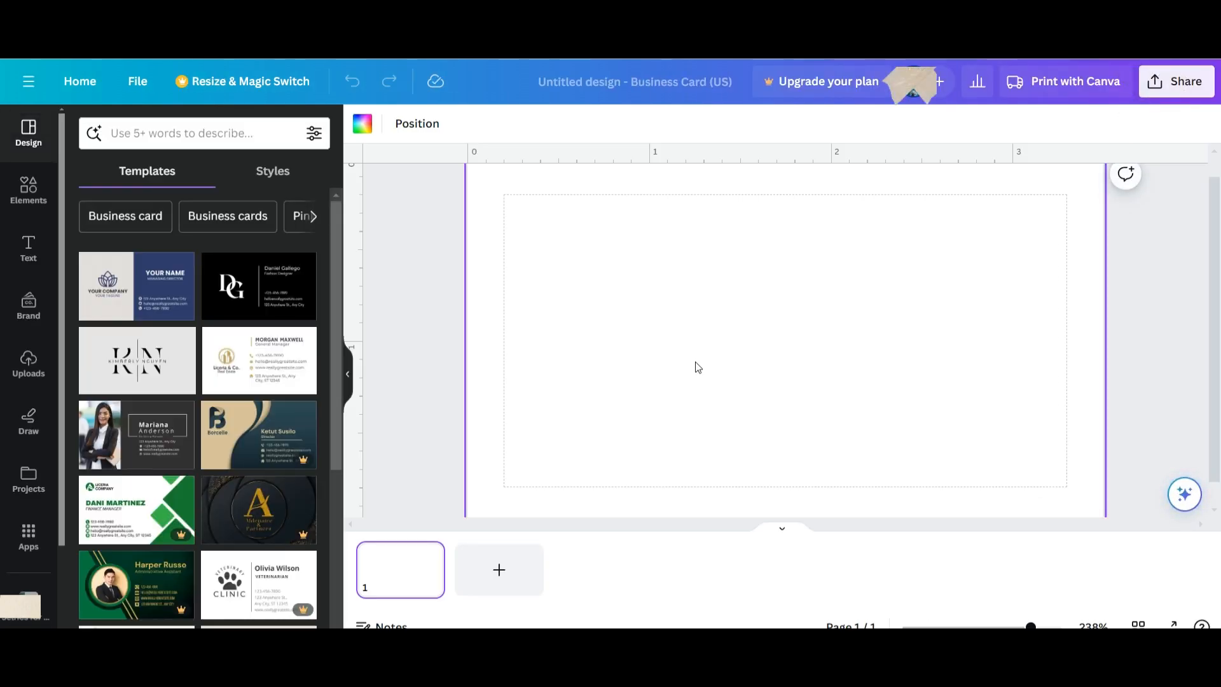
left_click(347, 373)
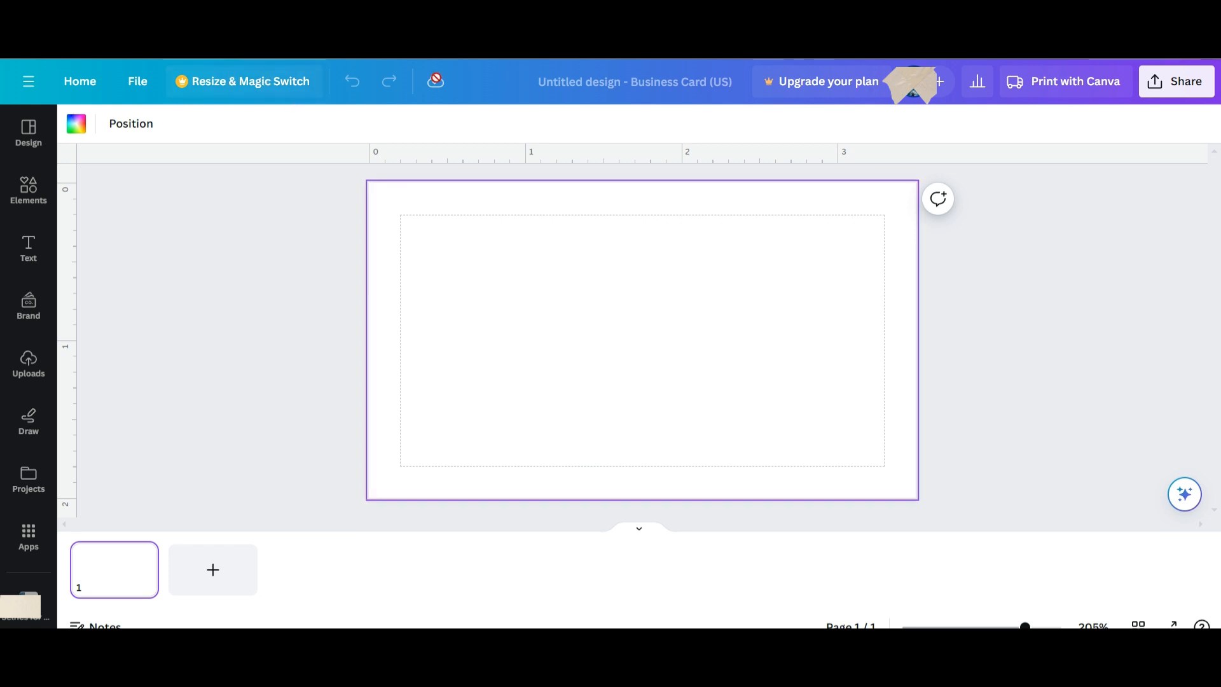
Rename the design to 'Practice Business Card'.
left_click(592, 89)
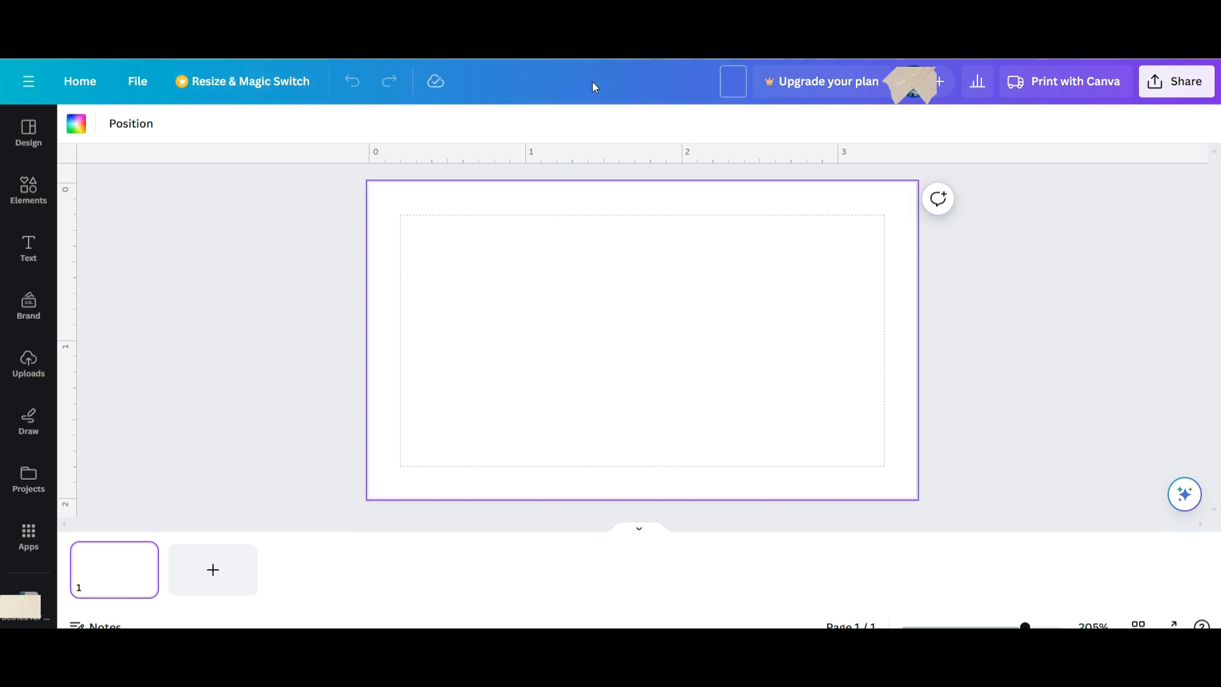
type("Practice Busi")
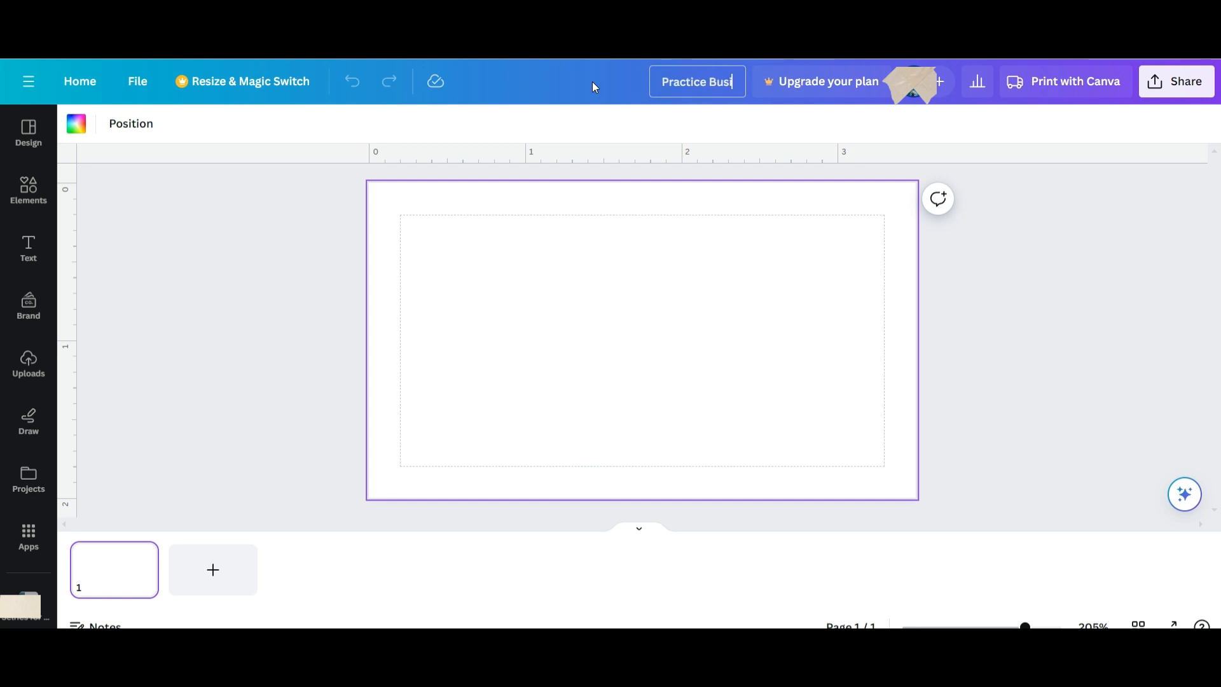
type("ness Card")
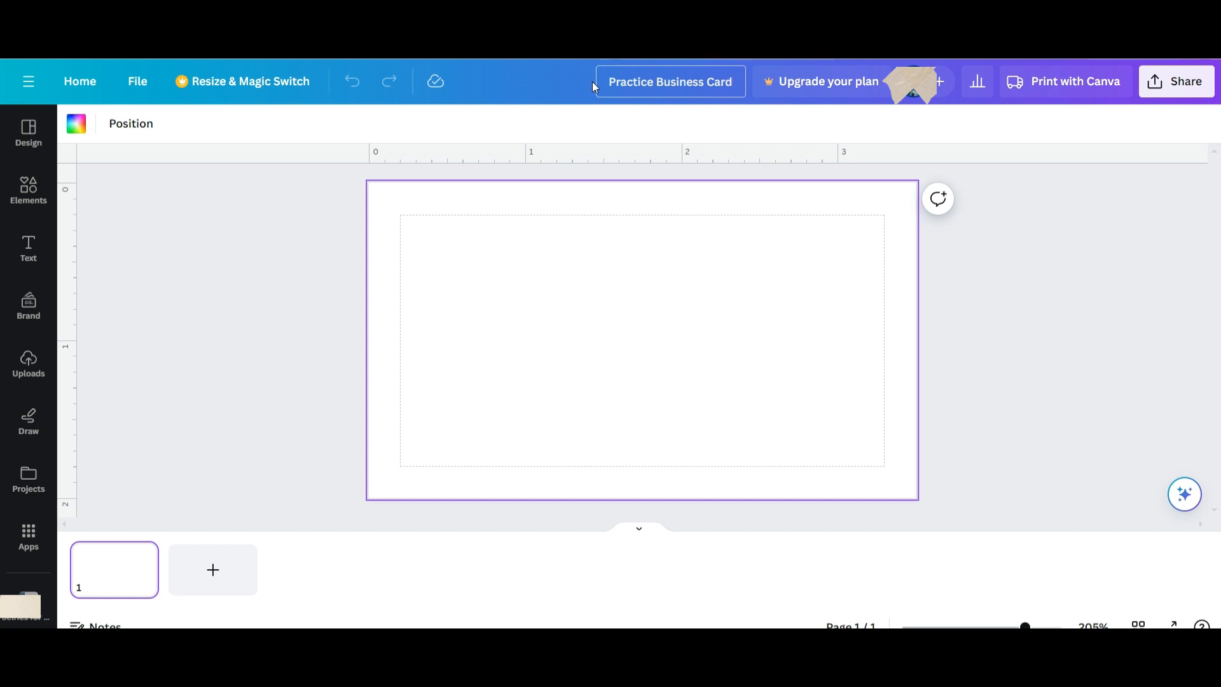
left_click(136, 89)
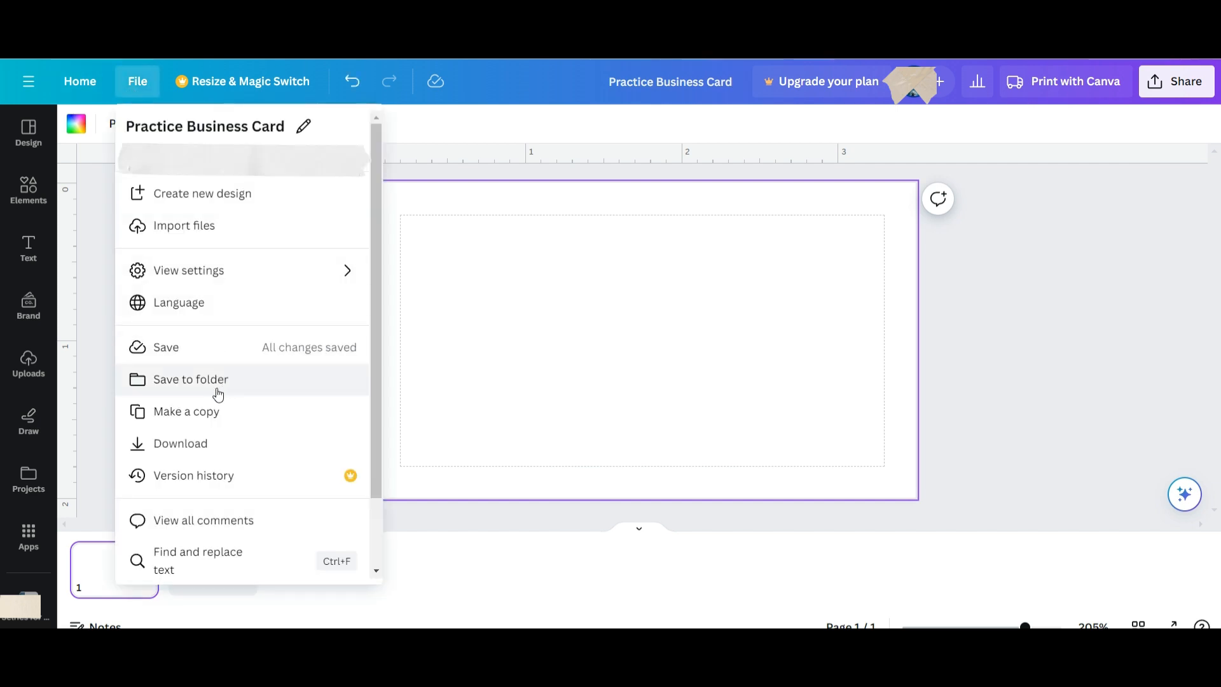
scroll(199, 485, "down", 2)
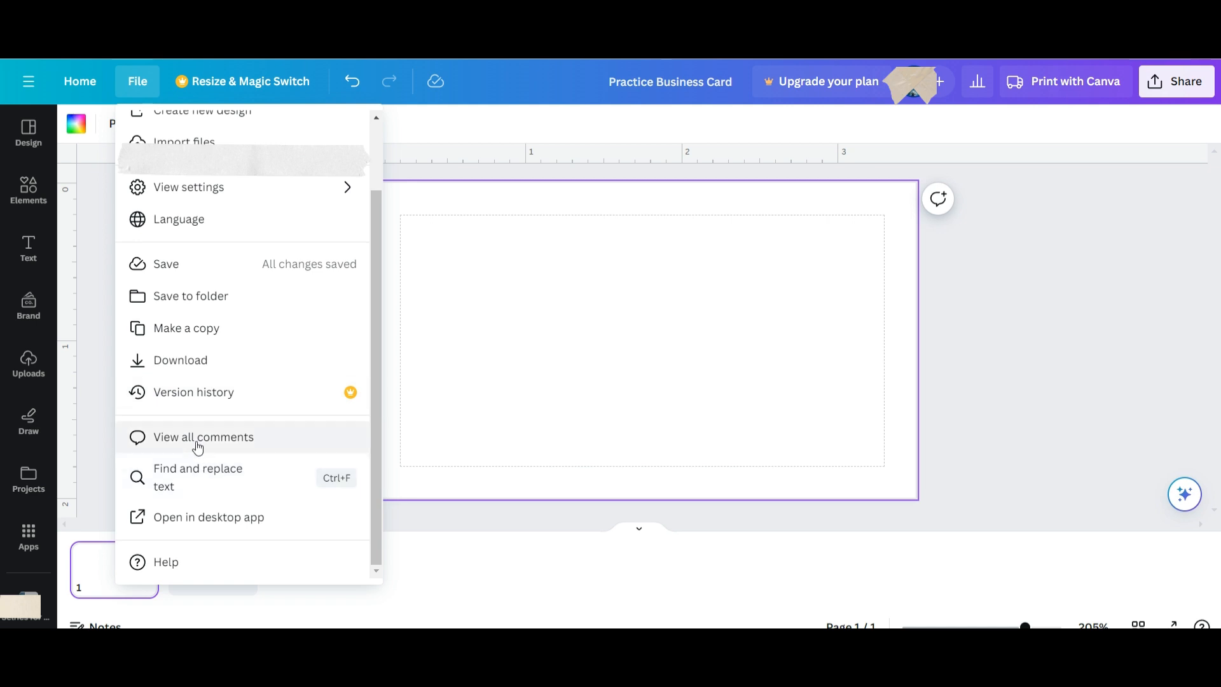
scroll(194, 444, "up", 2)
mouse_move(206, 268)
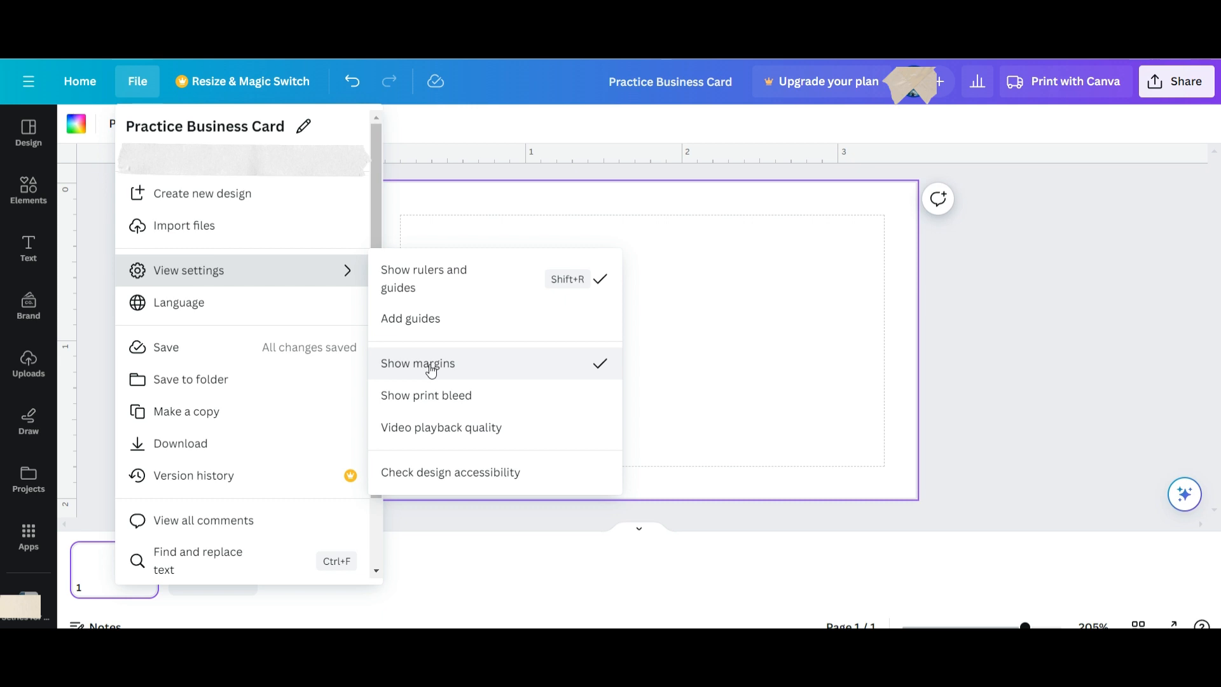
left_click(723, 281)
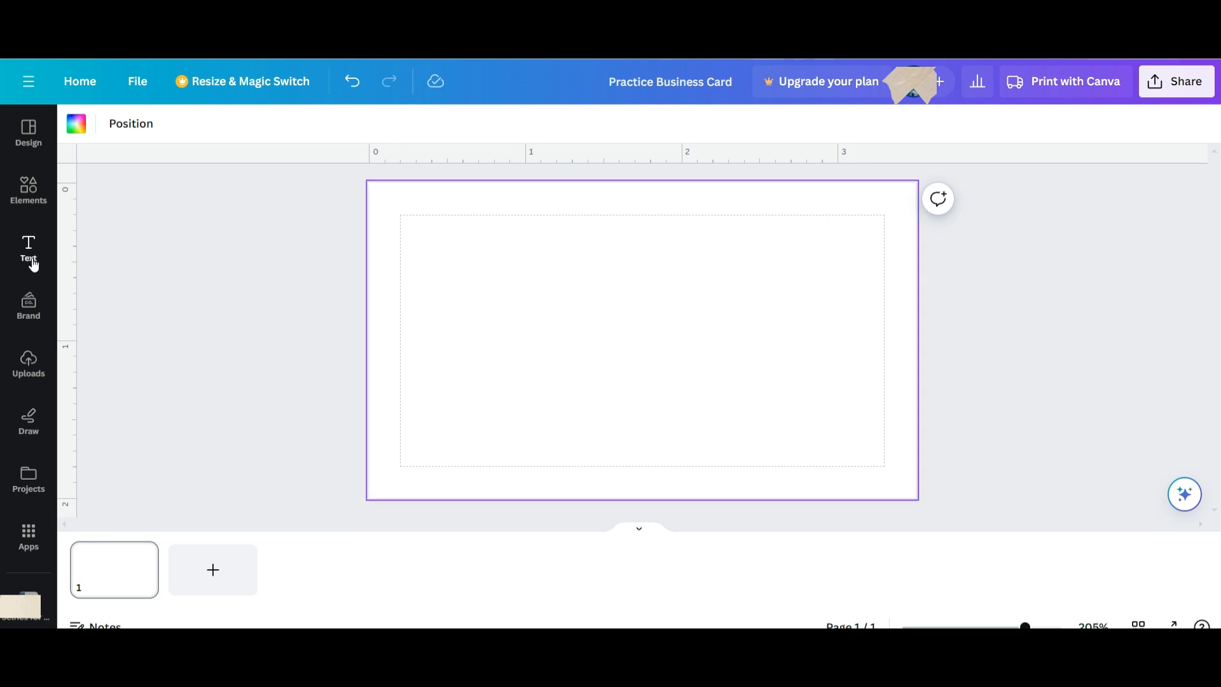
Add an arch shape to the card from Elements > Shapes.
left_click(28, 191)
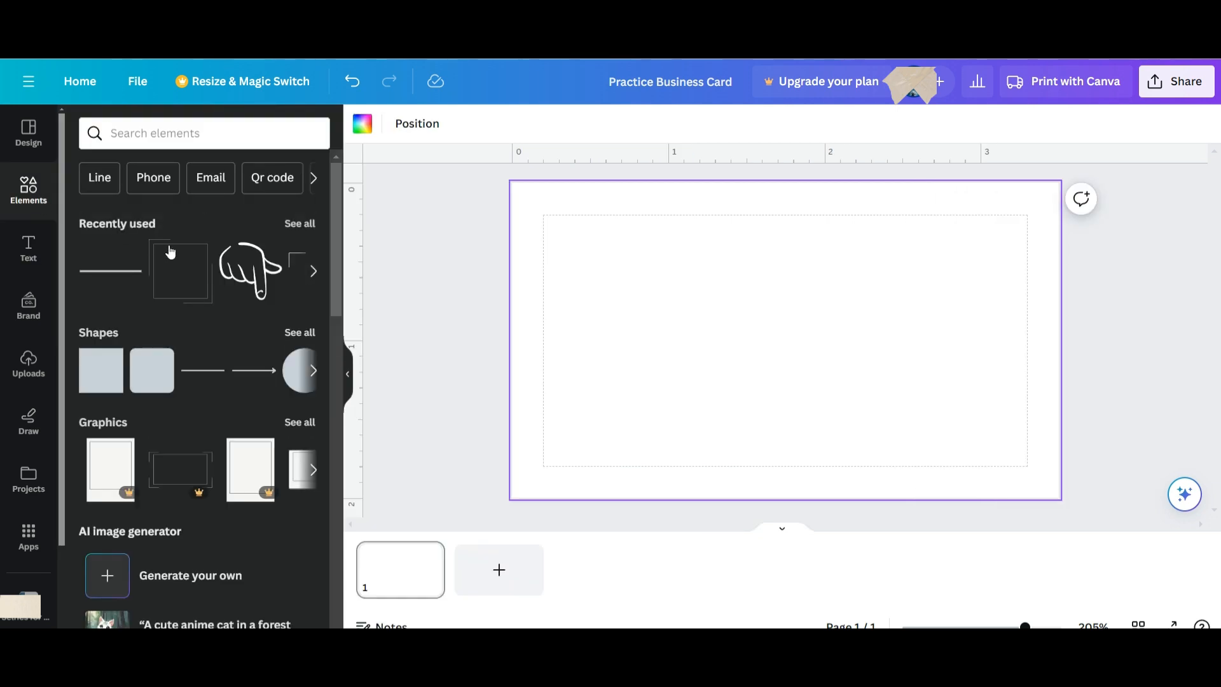
left_click(299, 334)
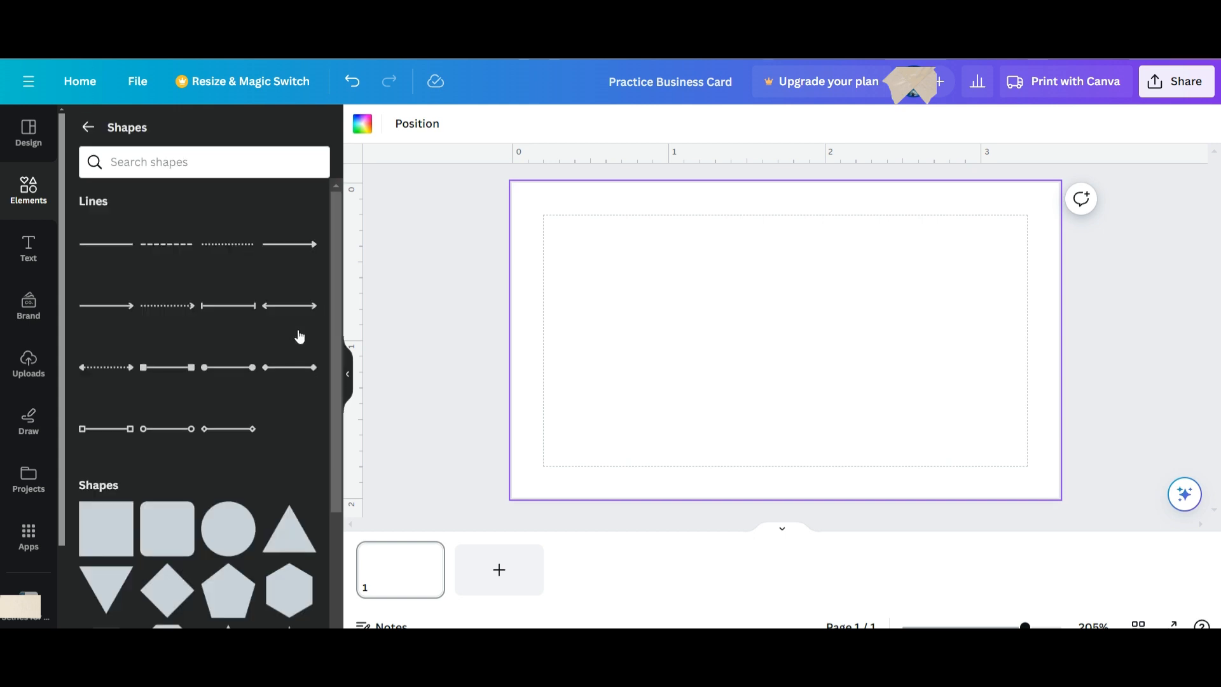
scroll(278, 346, "down", 7)
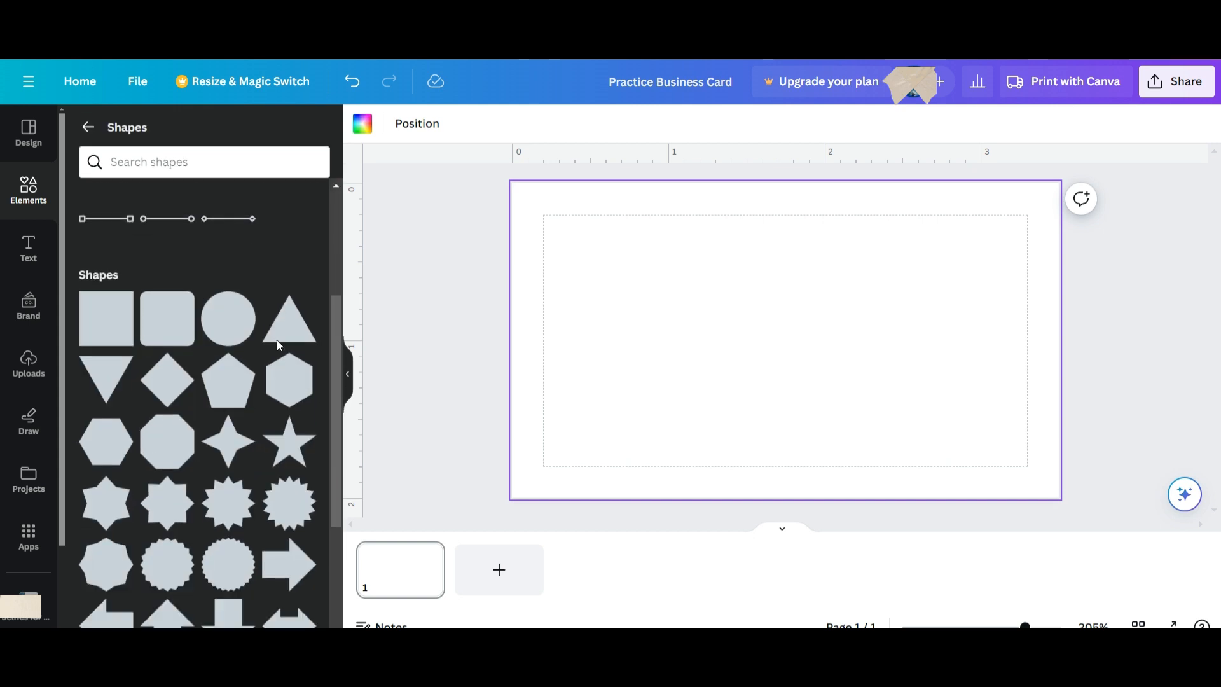
scroll(278, 346, "down", 3)
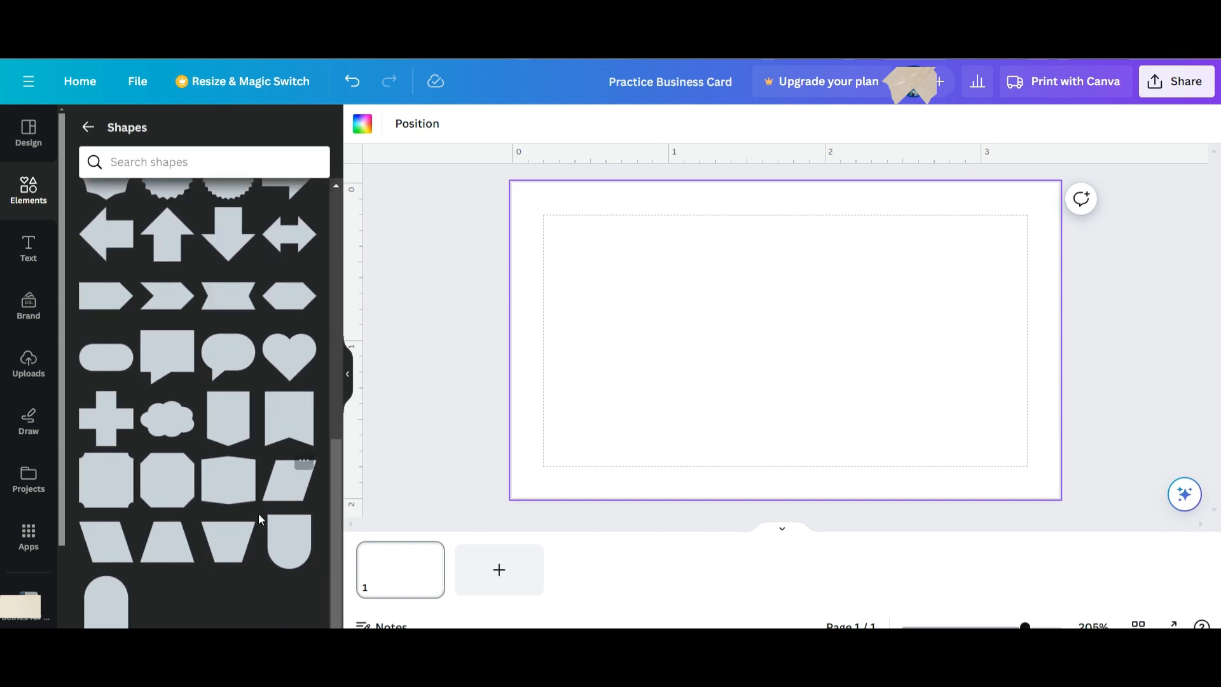
left_click(105, 611)
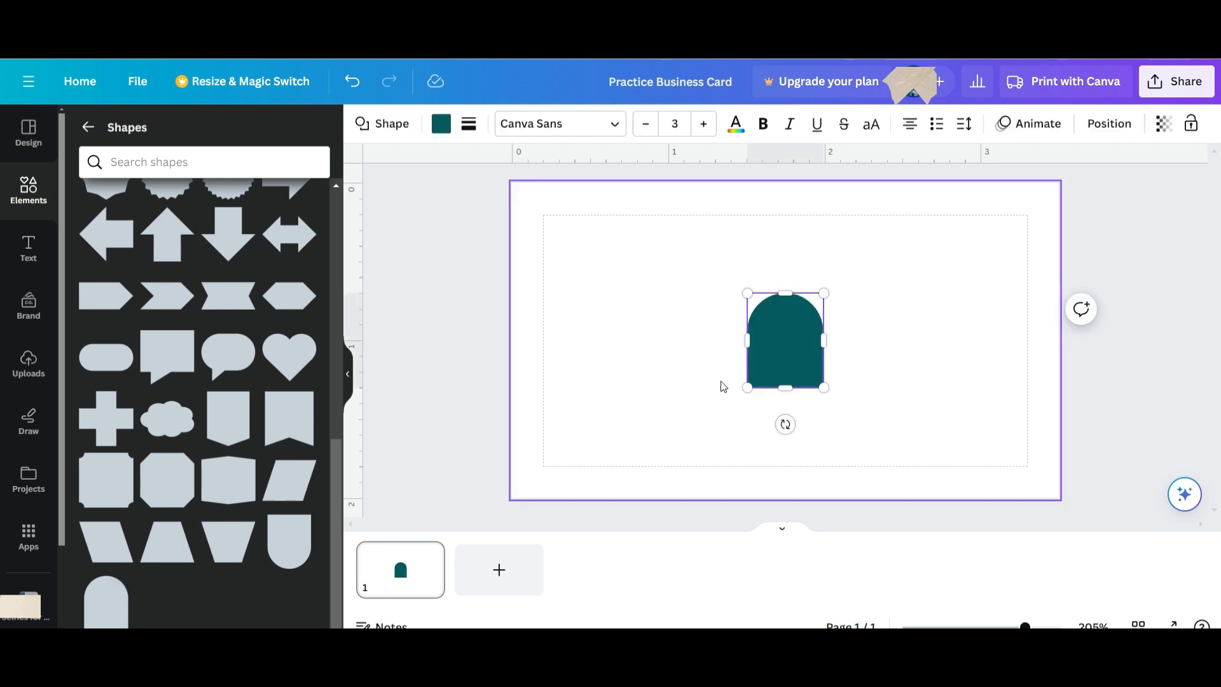
left_click(922, 346)
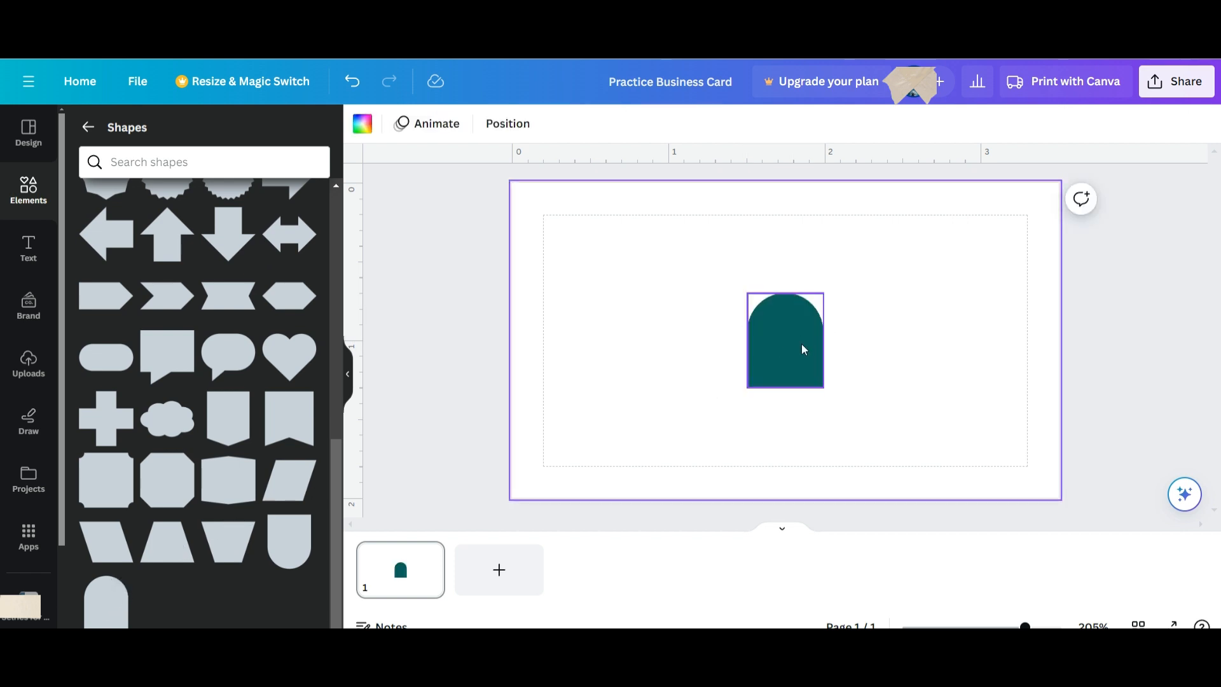
Move the arch to the card's top-left margin and enlarge it to about 1.3 × 1.6.
left_click_drag(801, 346, 588, 259)
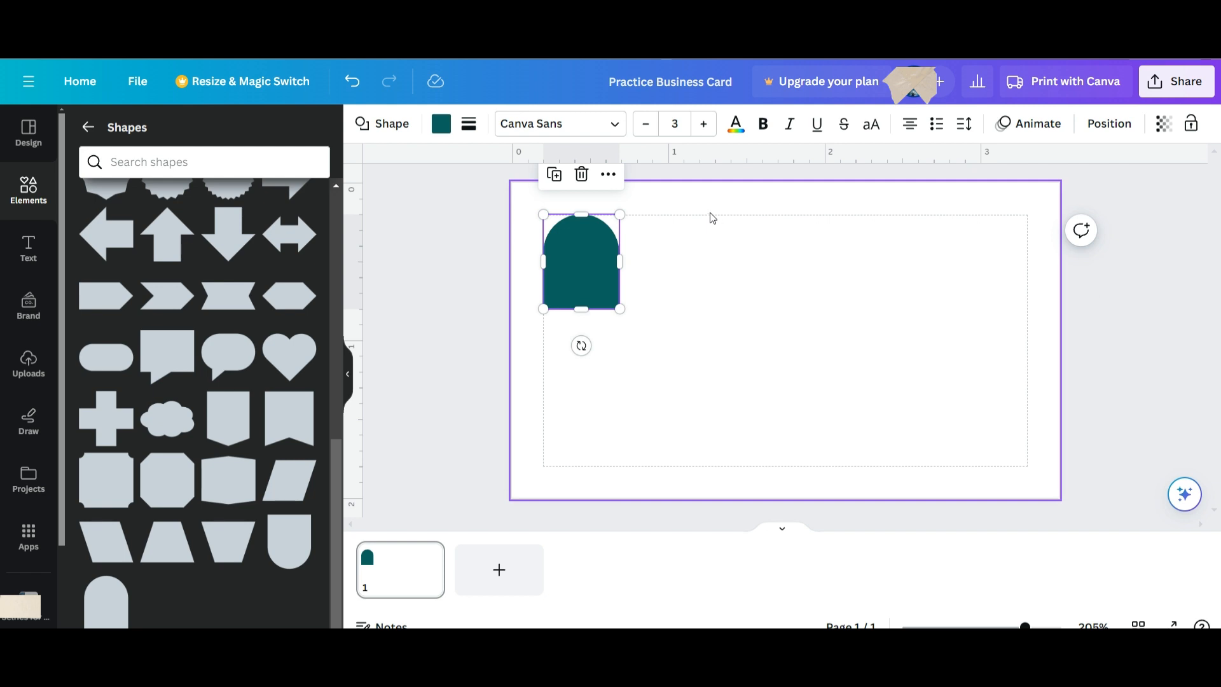
left_click(150, 94)
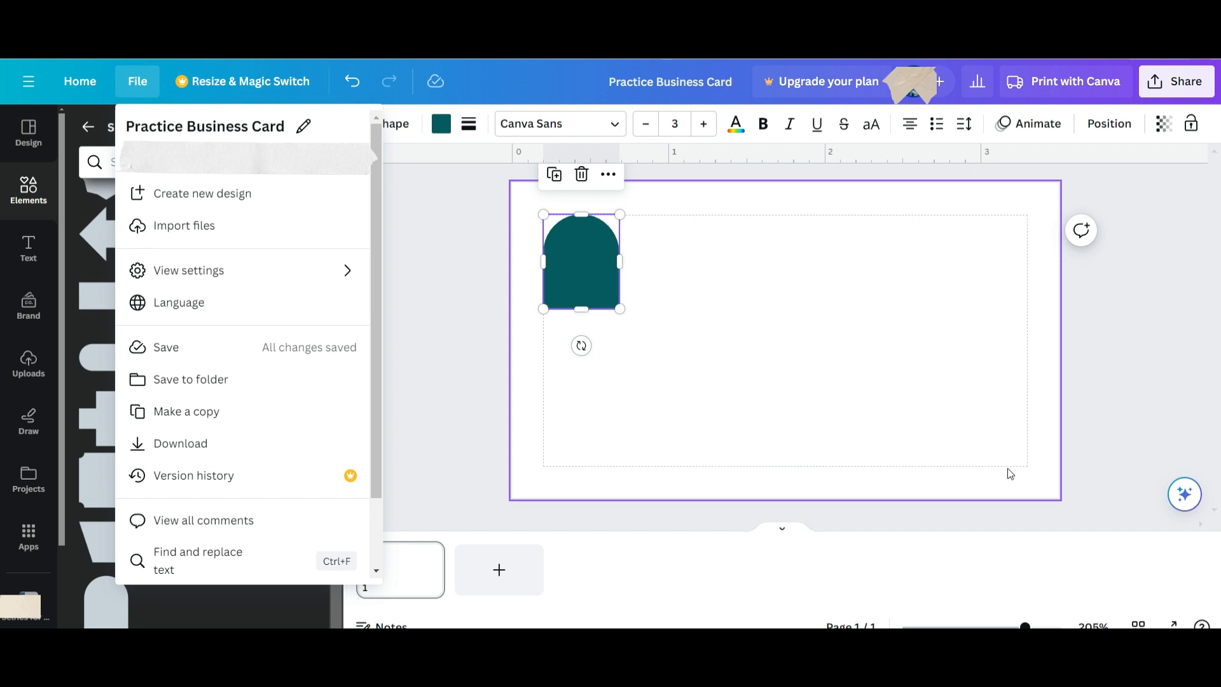
left_click(706, 357)
left_click(598, 274)
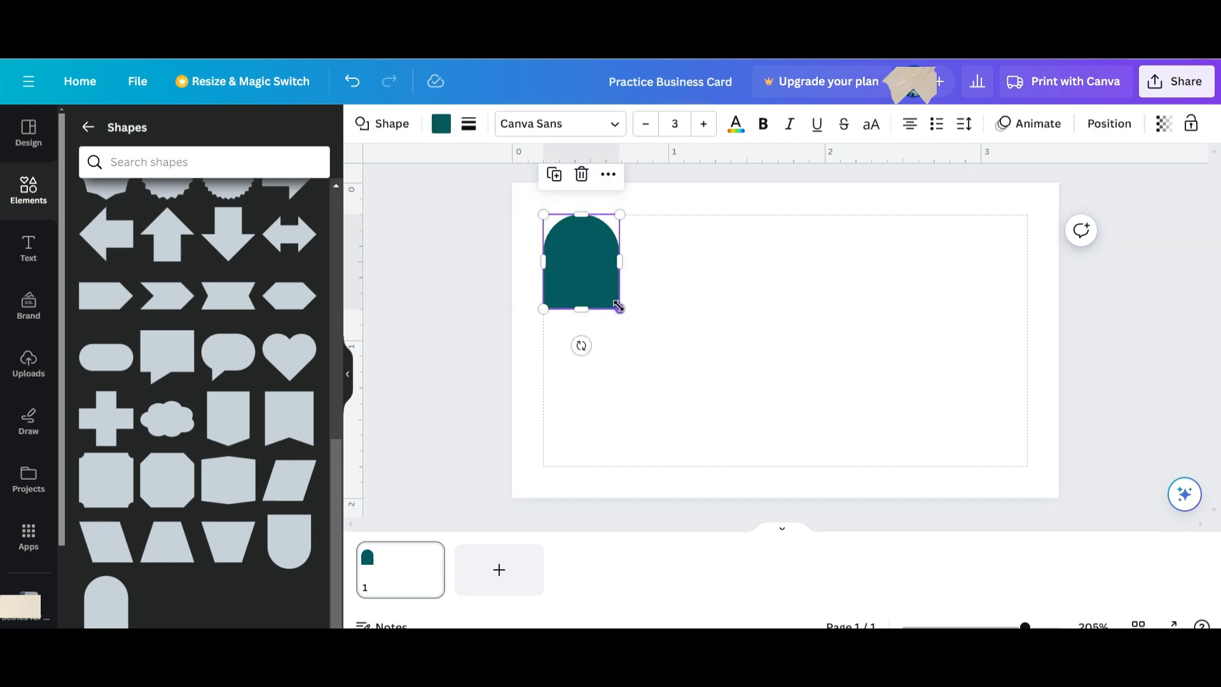
left_click_drag(620, 309, 711, 494)
left_click(830, 394)
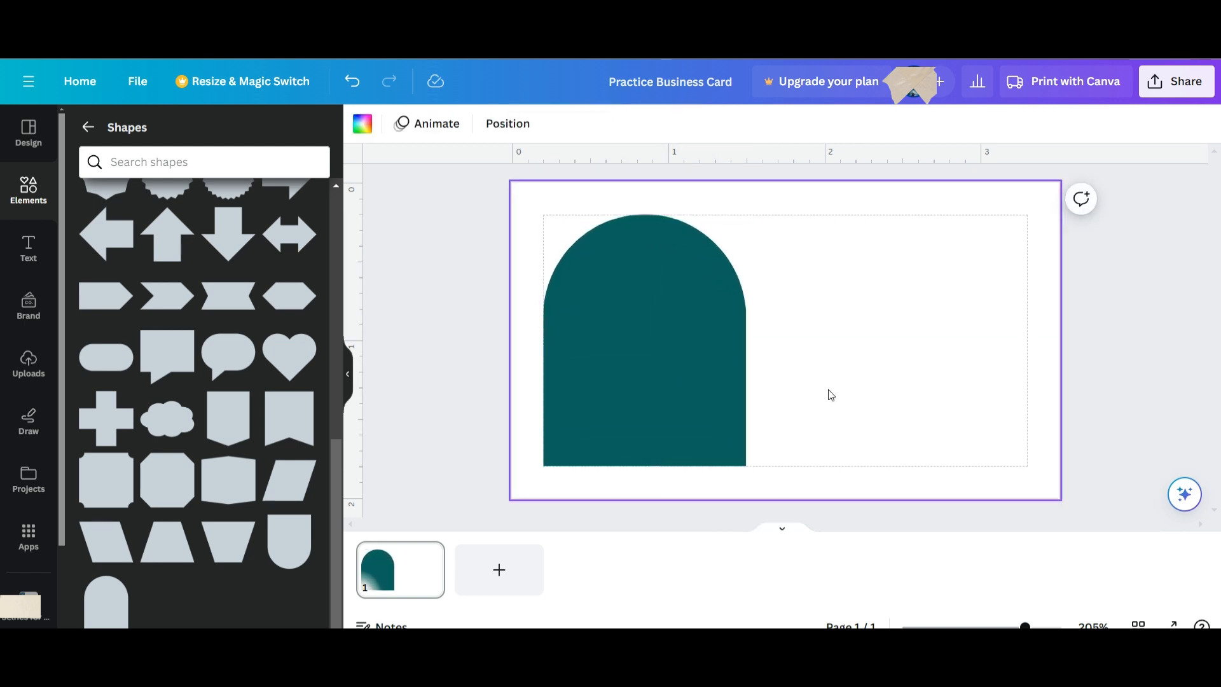
left_click(669, 334)
Remove the arch's teal fill and give it a solid outline instead.
left_click(445, 133)
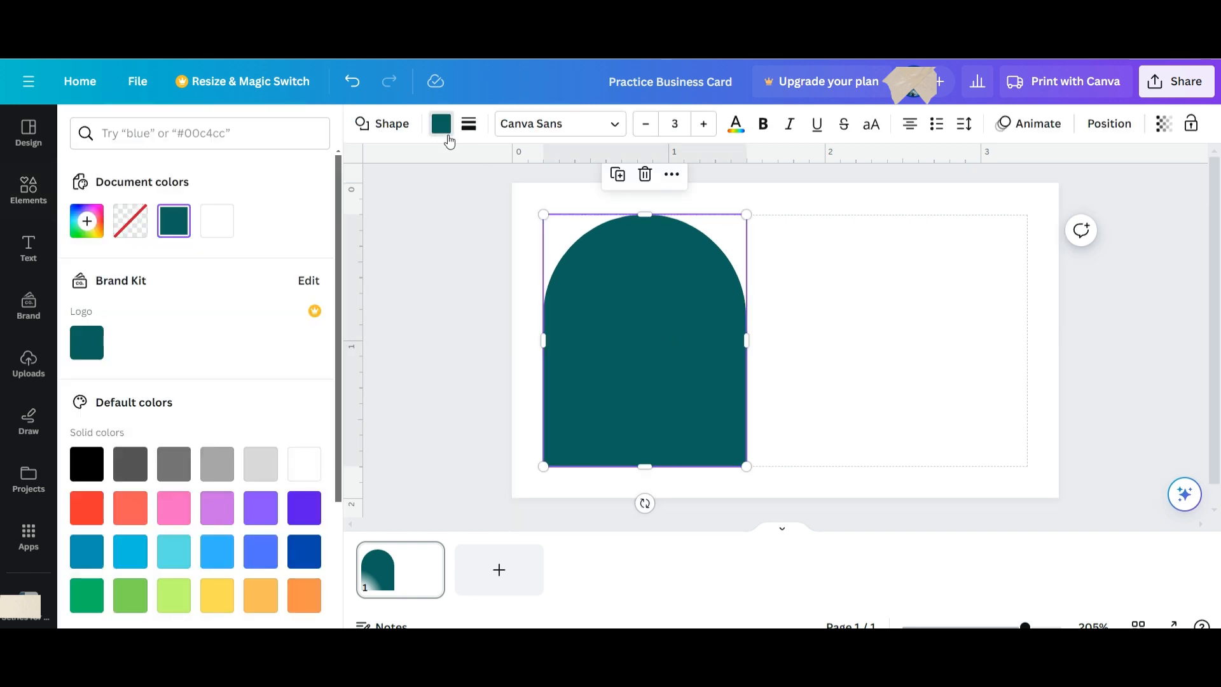
left_click(129, 237)
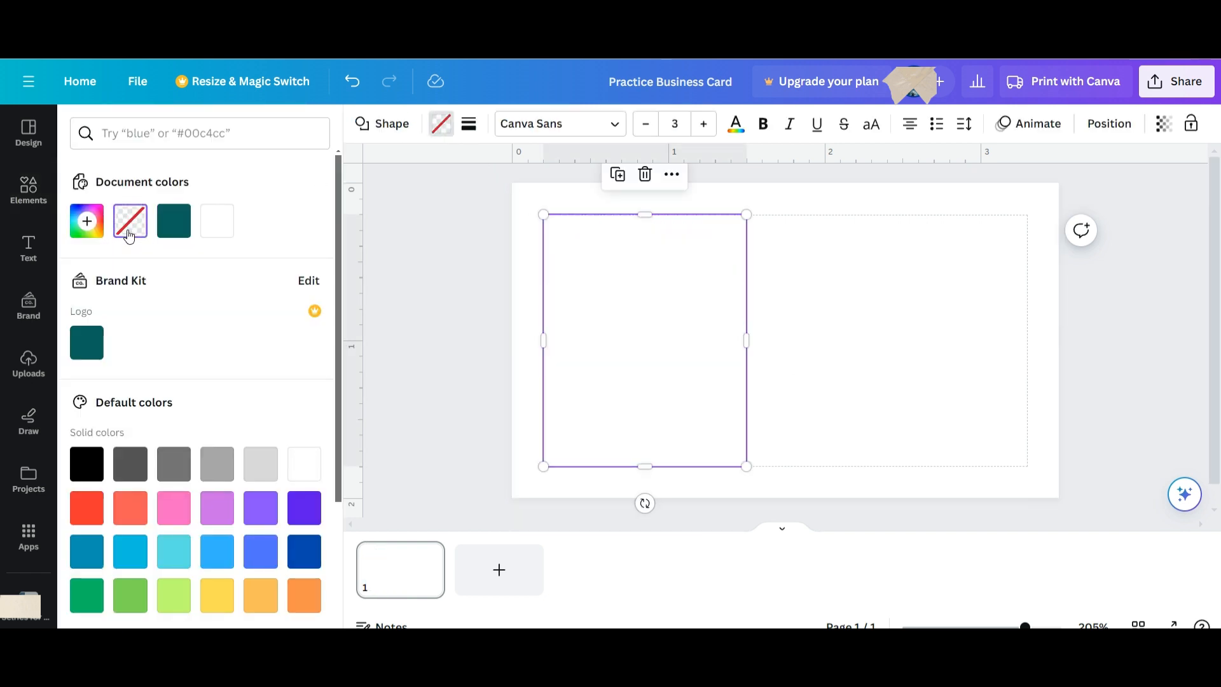
left_click(470, 129)
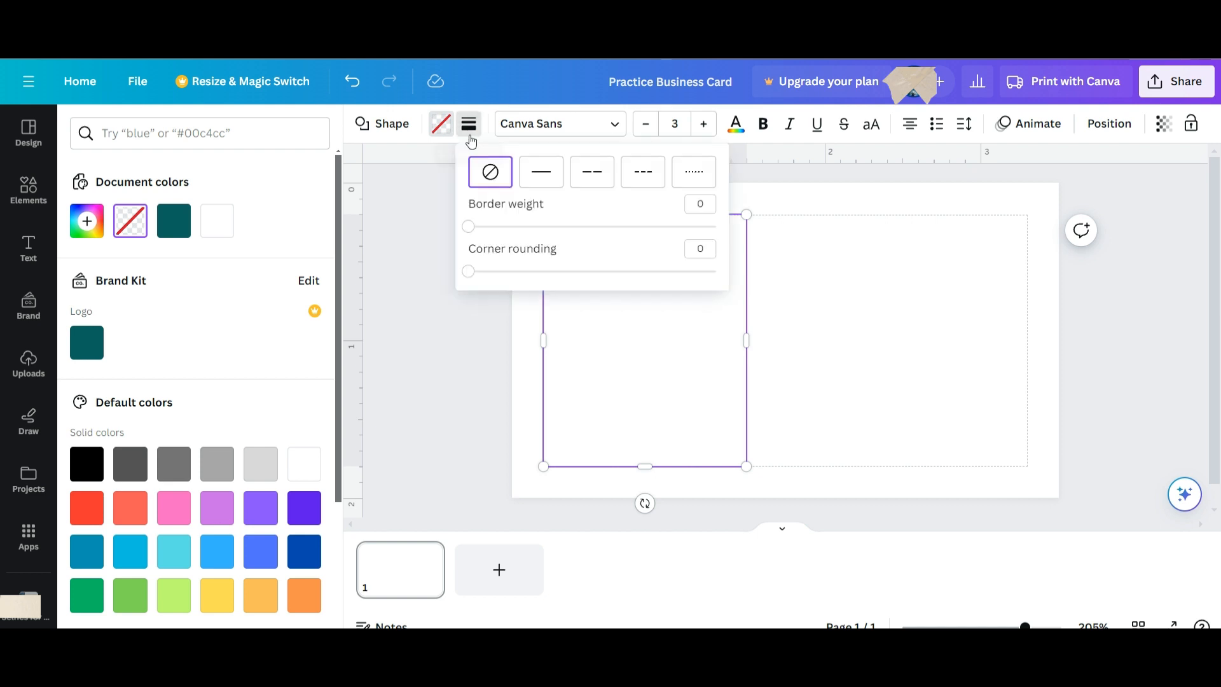
left_click(537, 174)
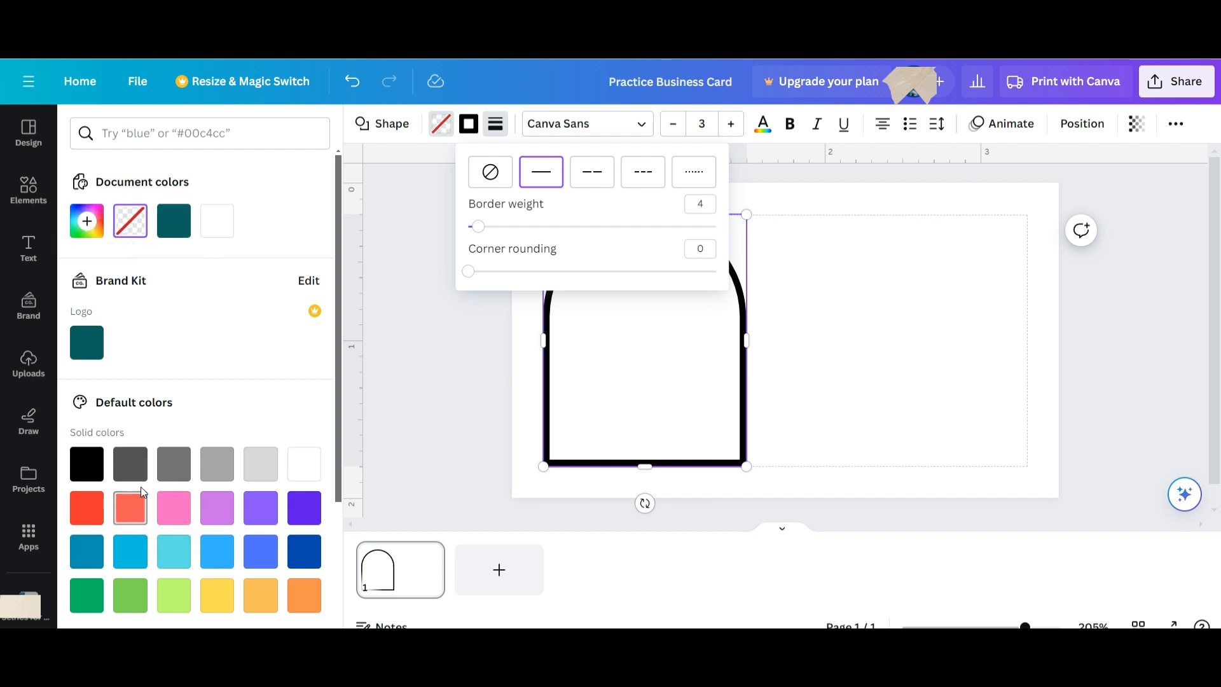
Set the arch border colour to #630C14 and its border weight to 2.
scroll(130, 499, "down", 3)
scroll(119, 495, "up", 1)
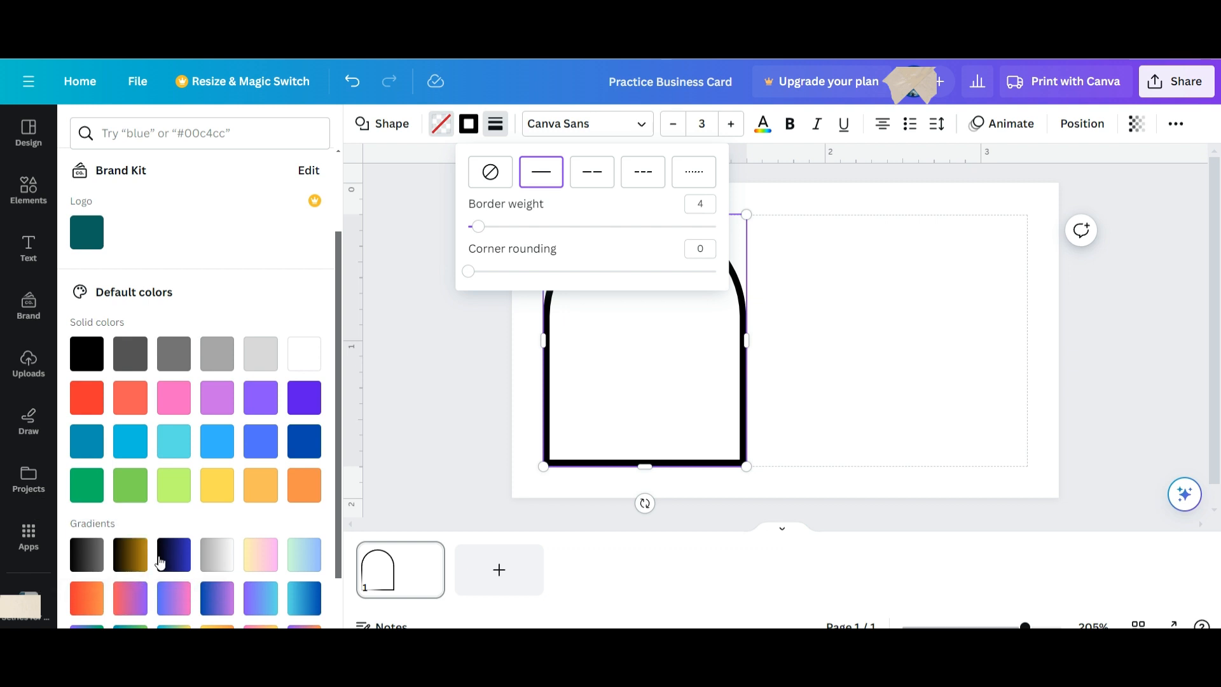
scroll(141, 575, "up", 2)
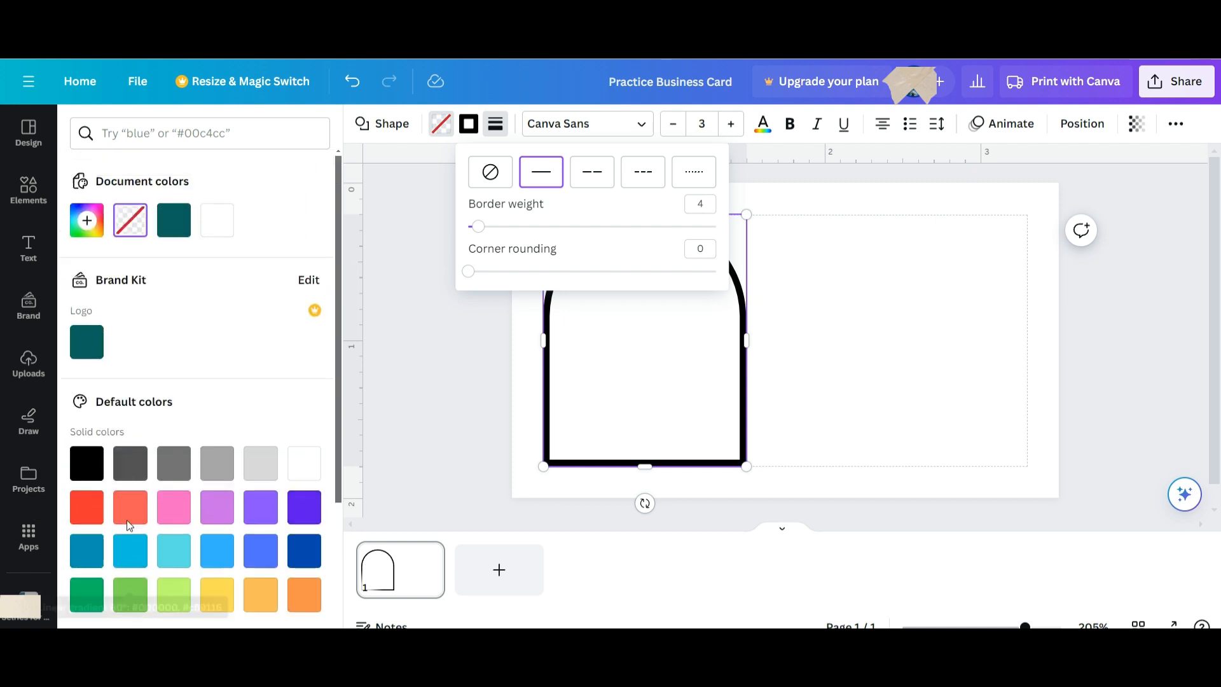
left_click(89, 224)
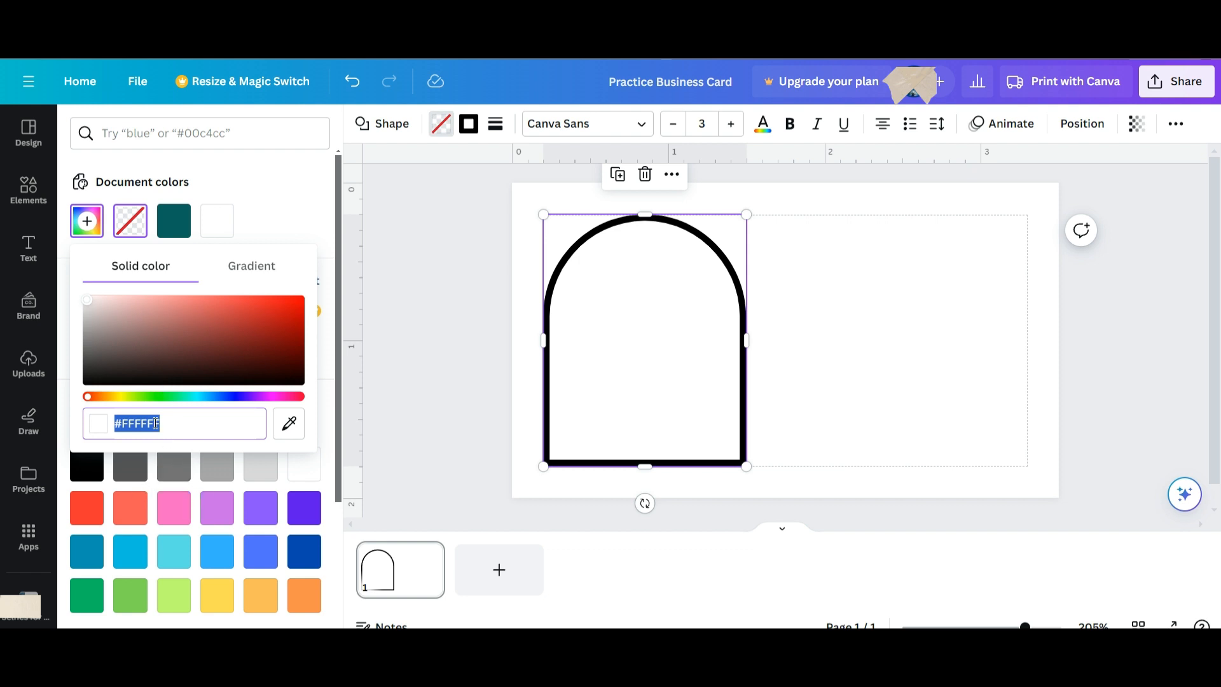
key("BackSpace")
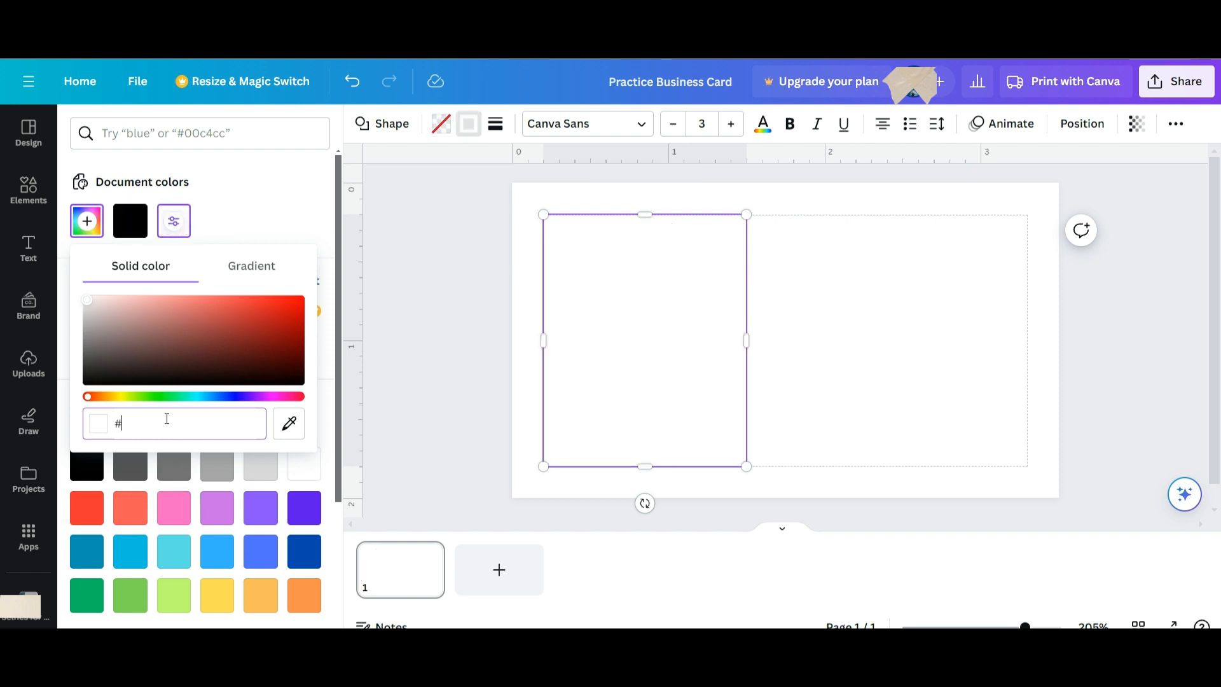
type("6")
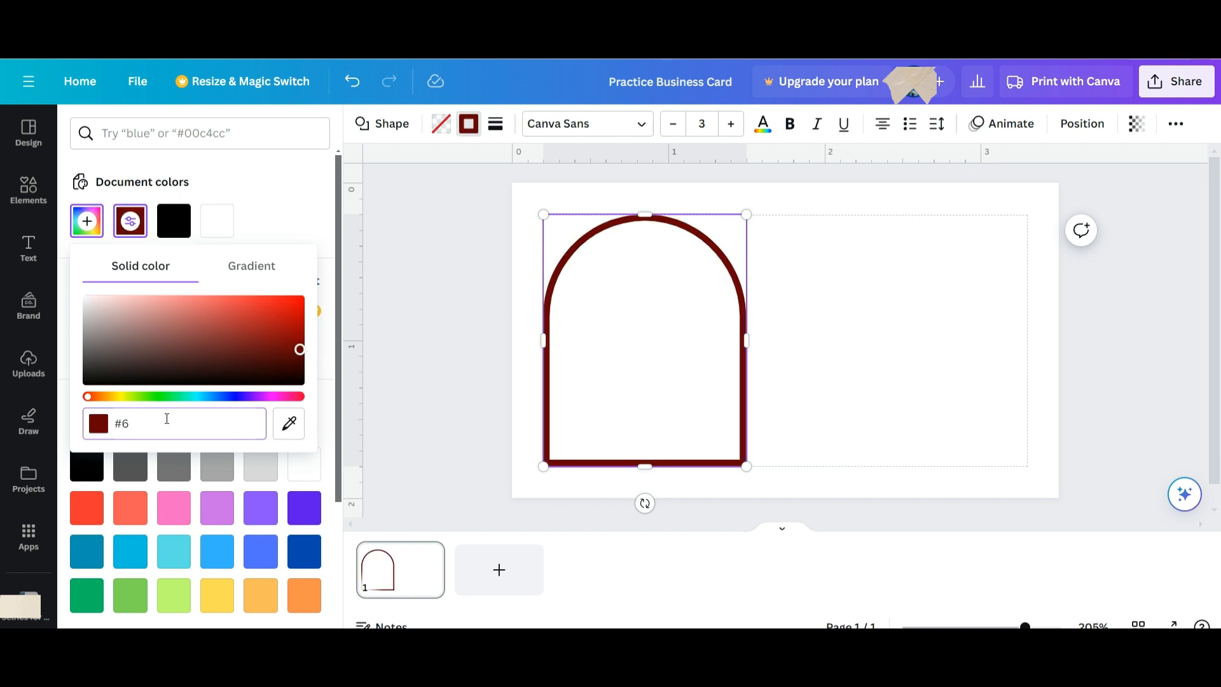
type("30")
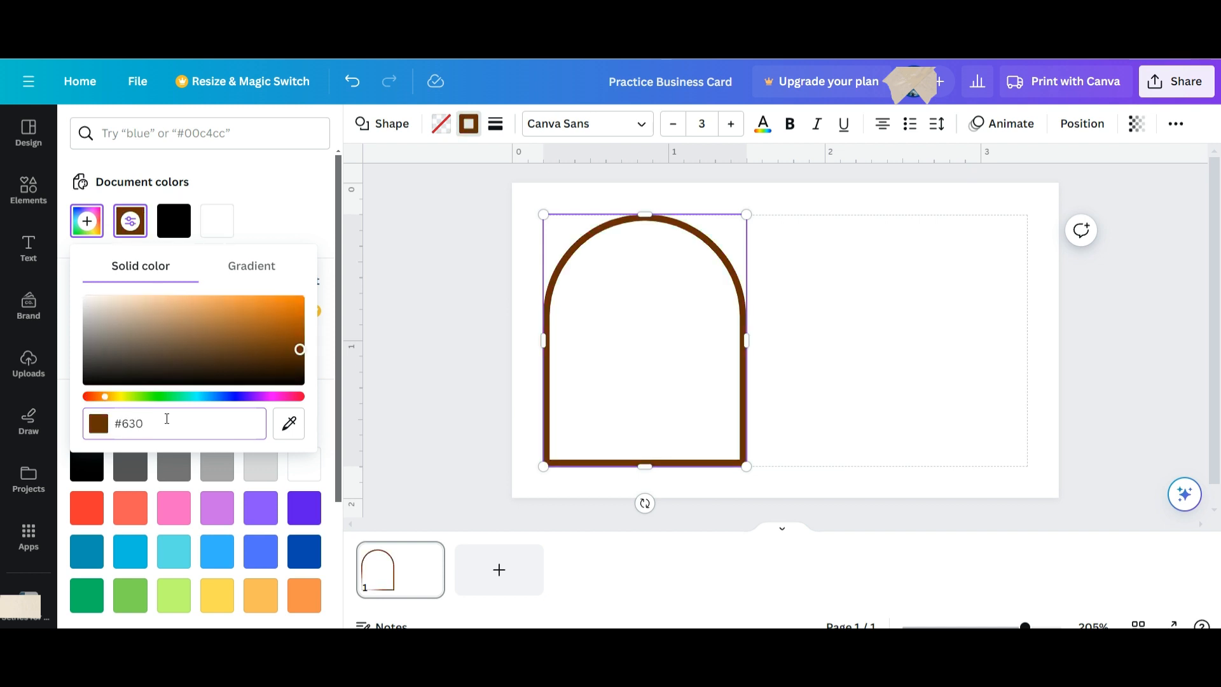
type("C14")
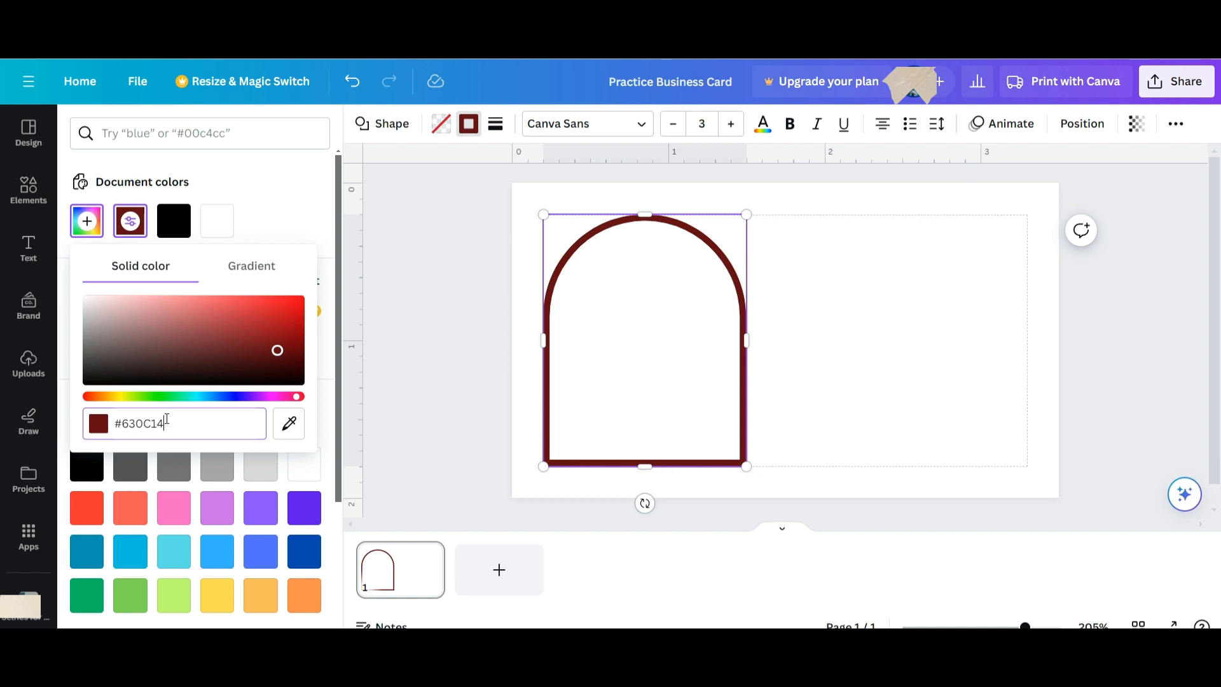
key("Return")
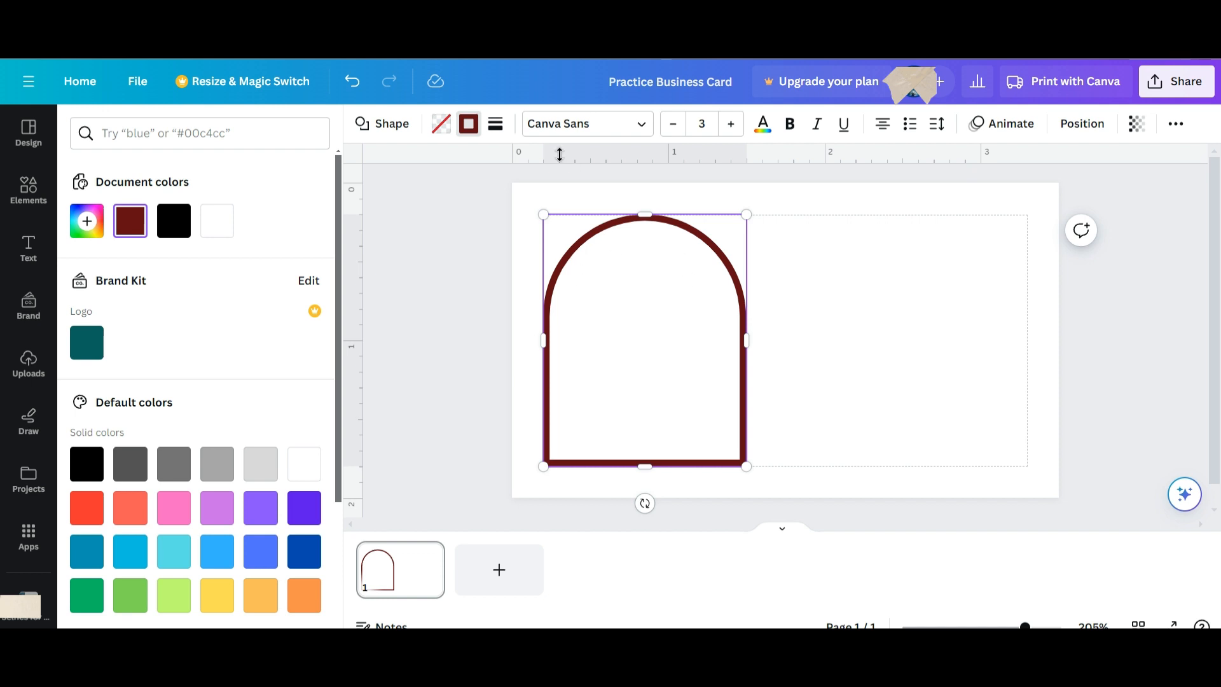
left_click(496, 136)
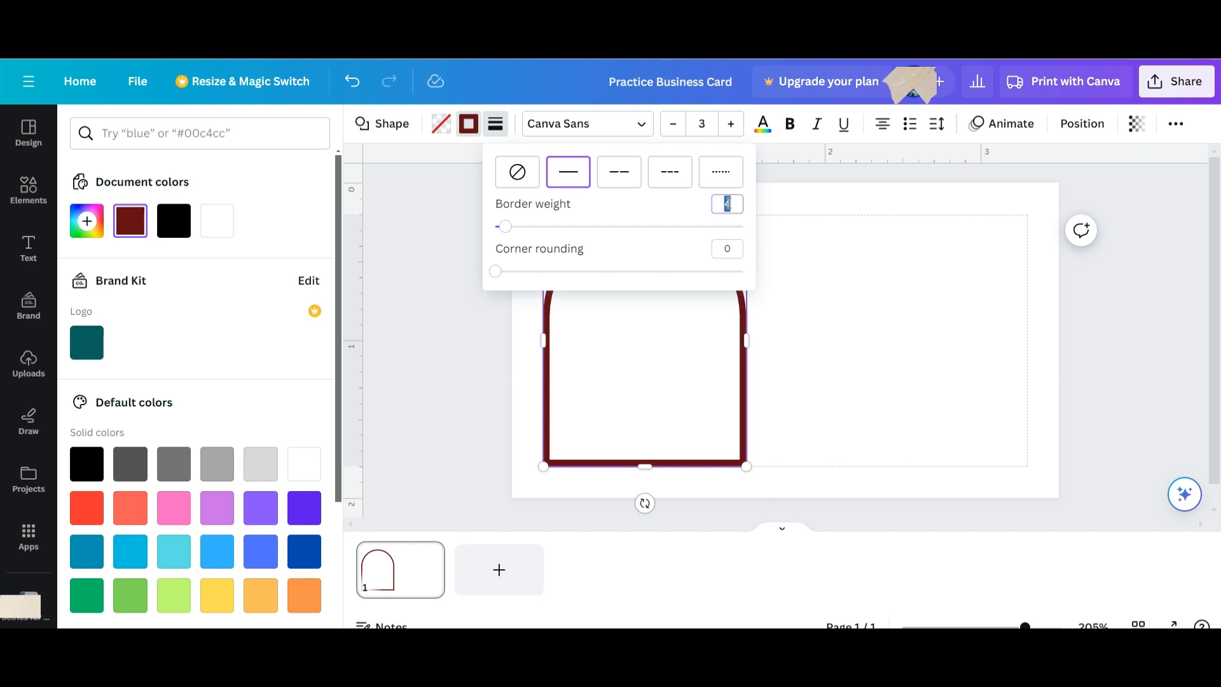
key("Return")
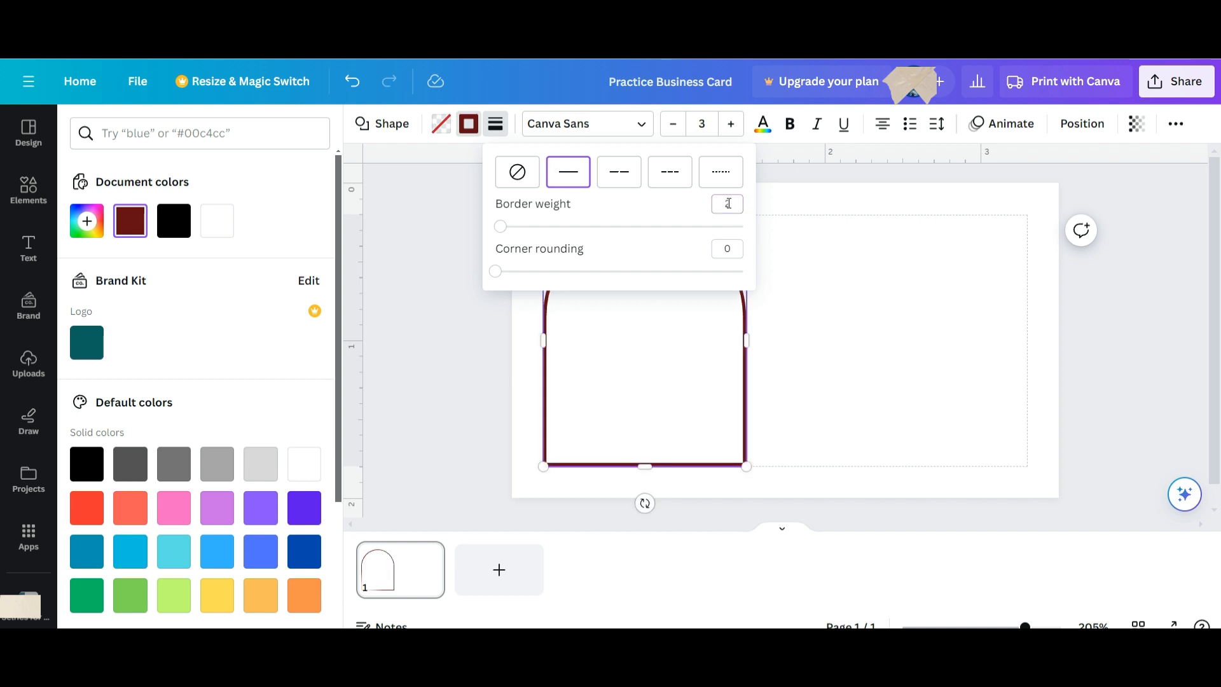
left_click(903, 389)
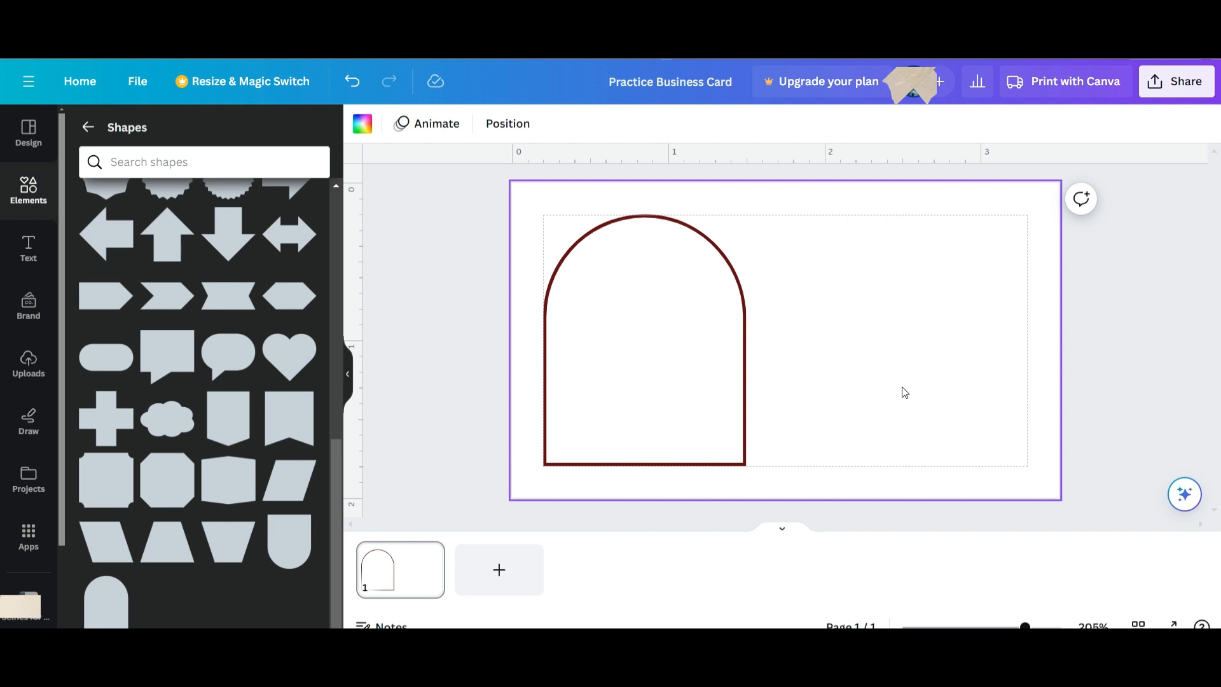
Scroll through the Font combinations list in the Text panel.
left_click(41, 255)
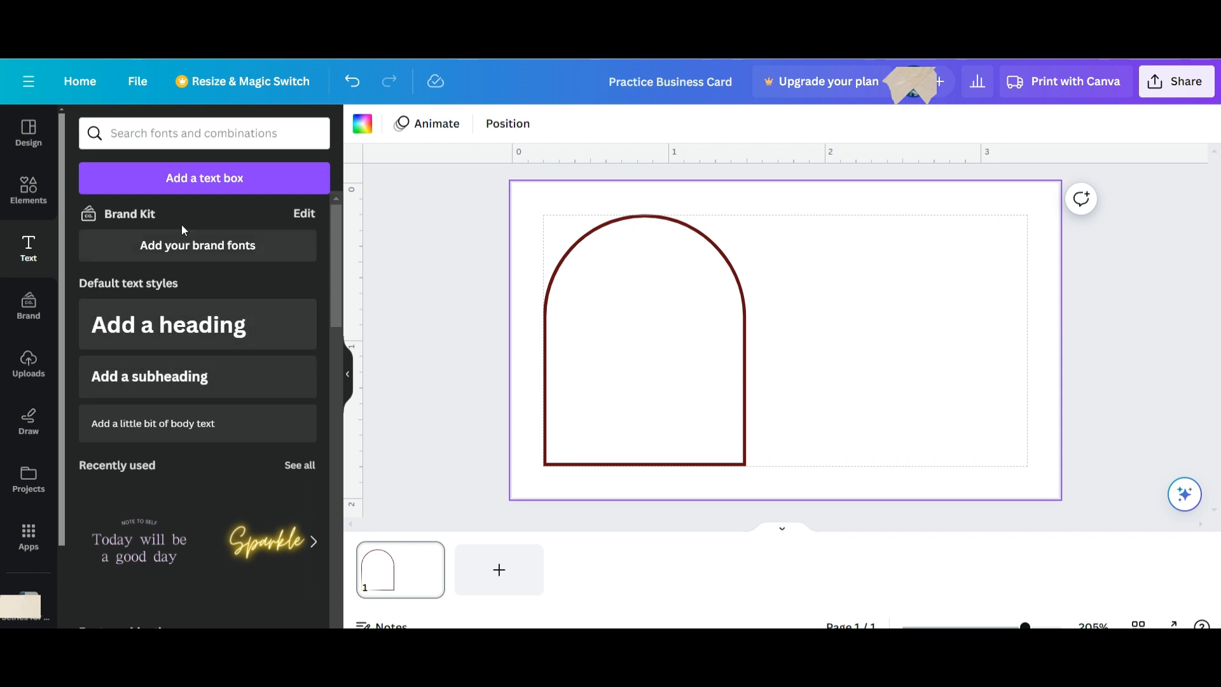
scroll(175, 269, "down", 3)
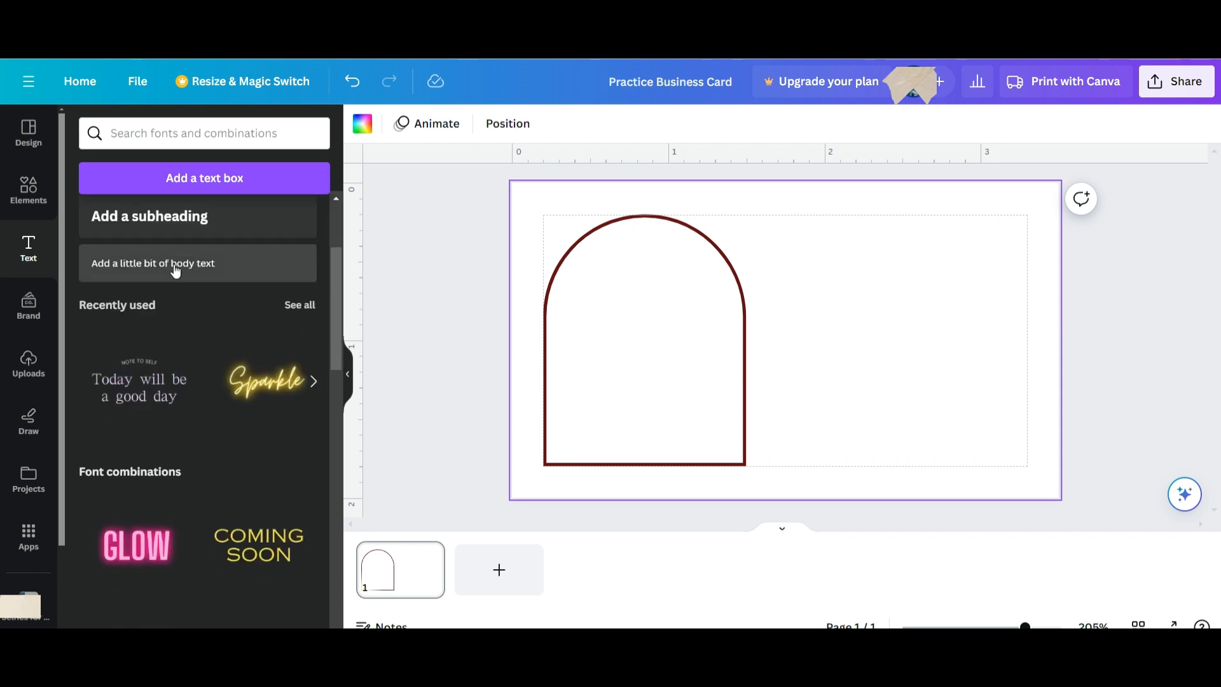
scroll(176, 269, "down", 2)
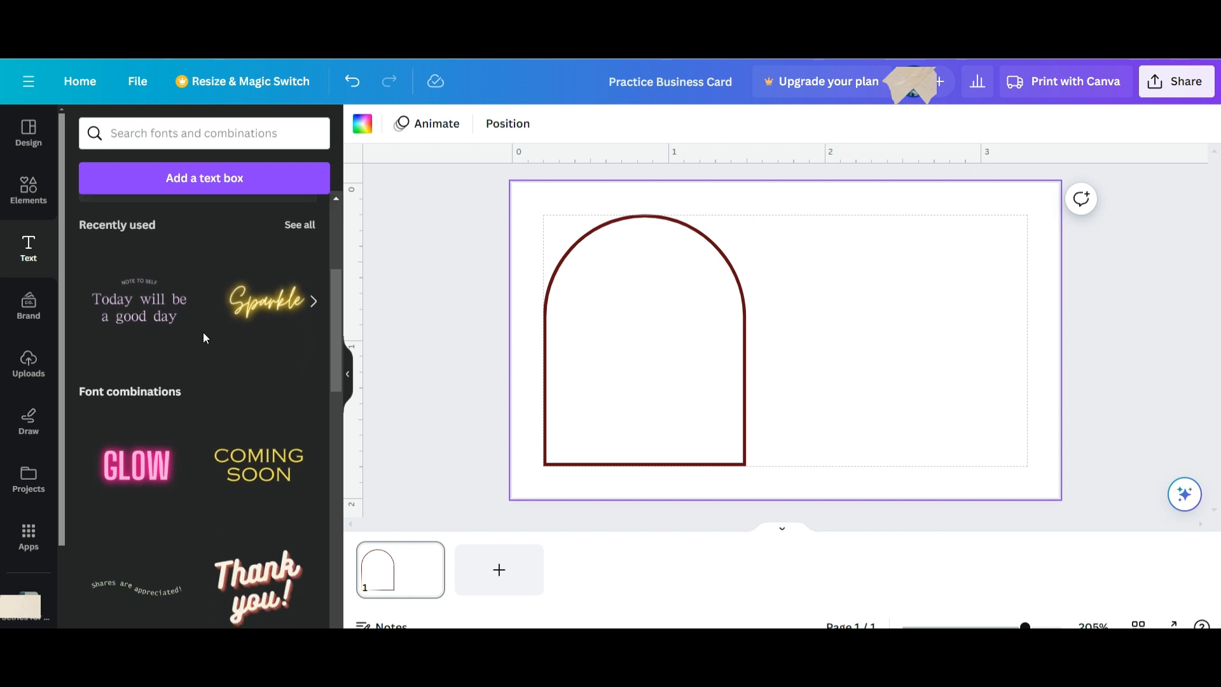
scroll(203, 336, "down", 3)
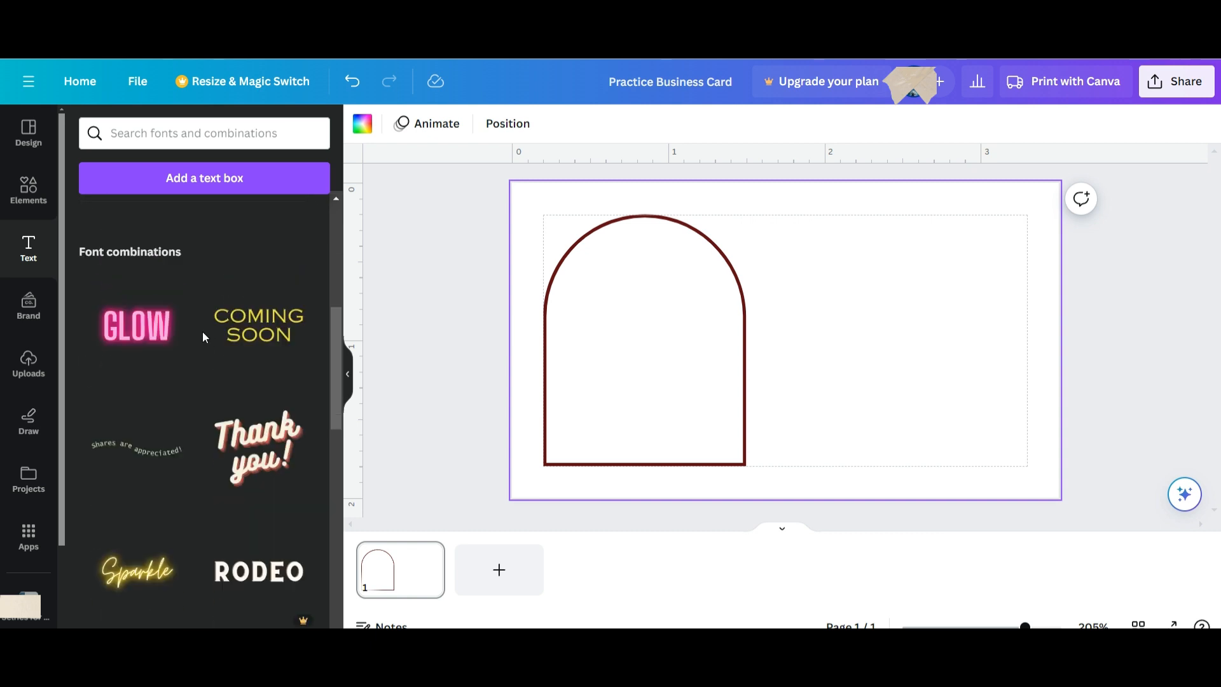
scroll(204, 337, "down", 12)
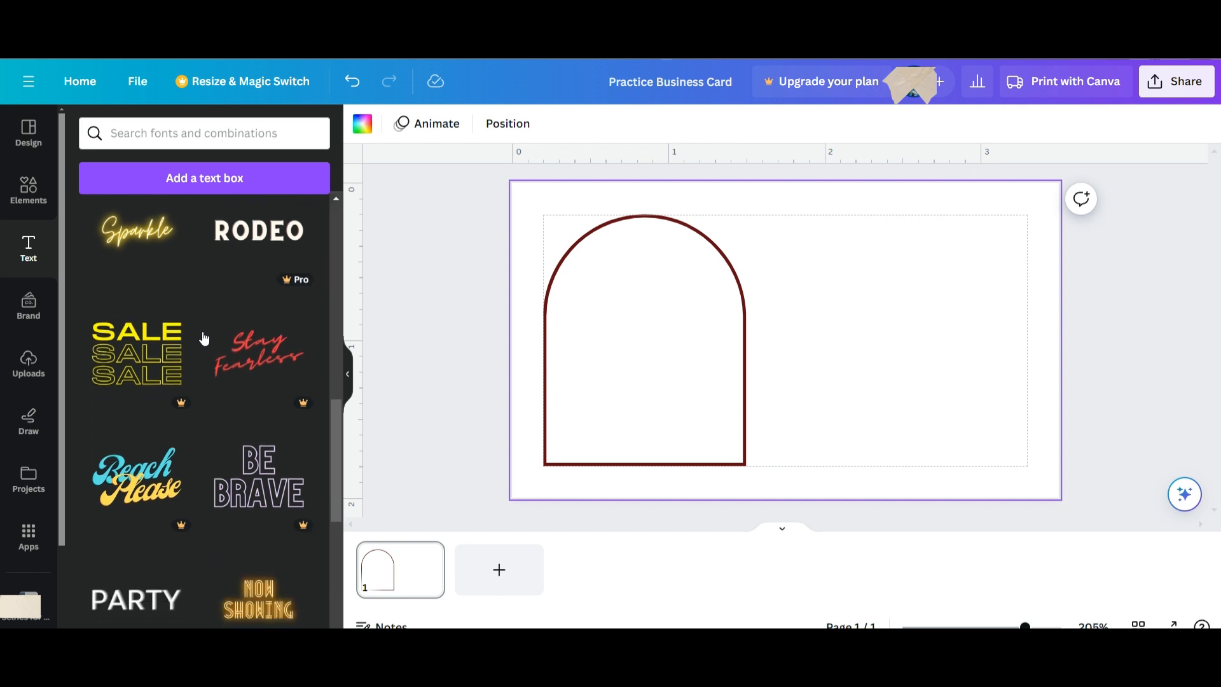
scroll(203, 344, "down", 4)
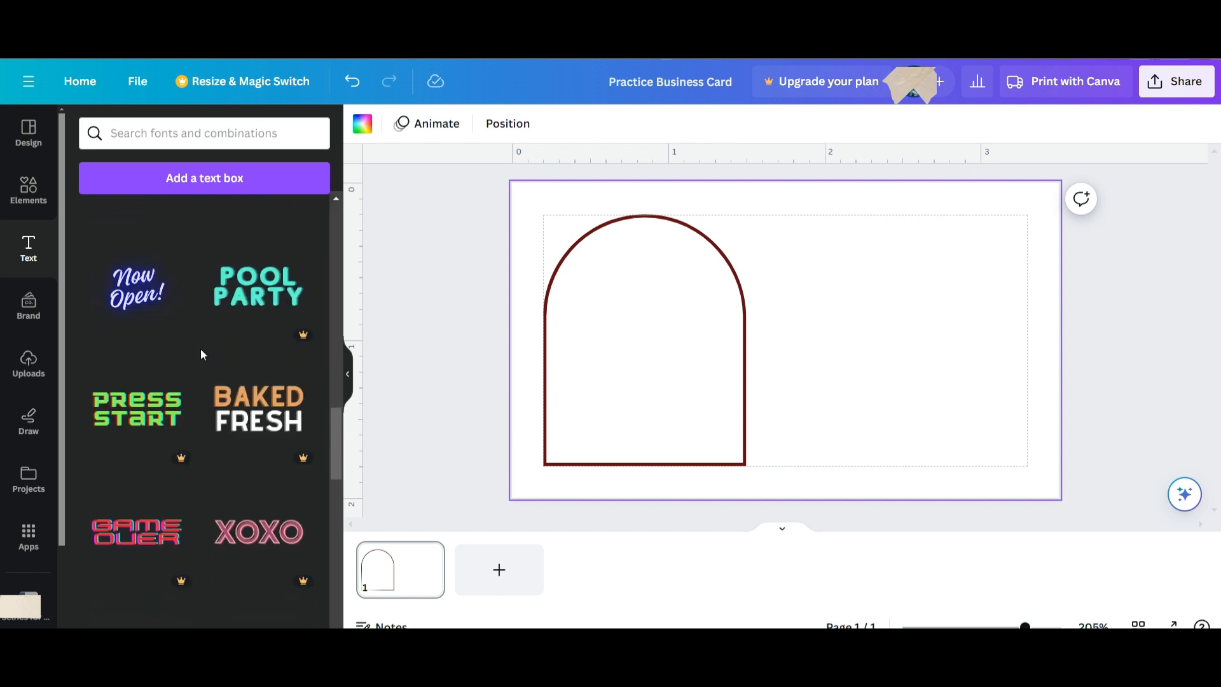
scroll(199, 356, "down", 8)
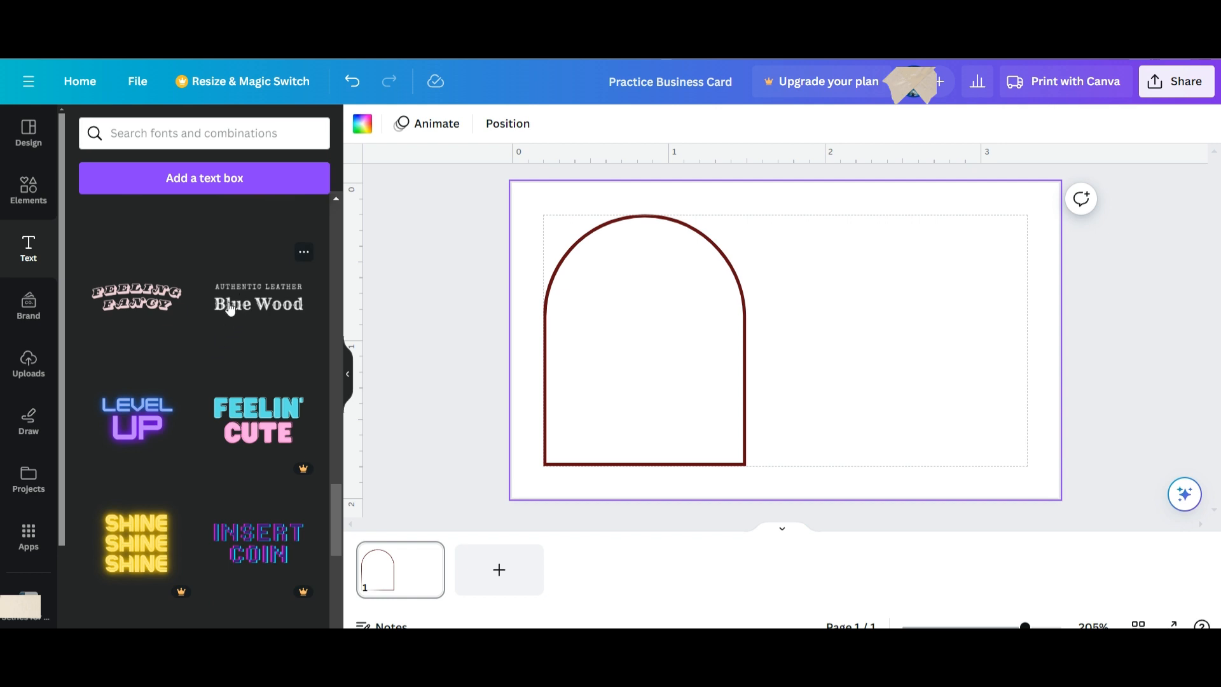
scroll(230, 309, "down", 3)
scroll(231, 309, "up", 15)
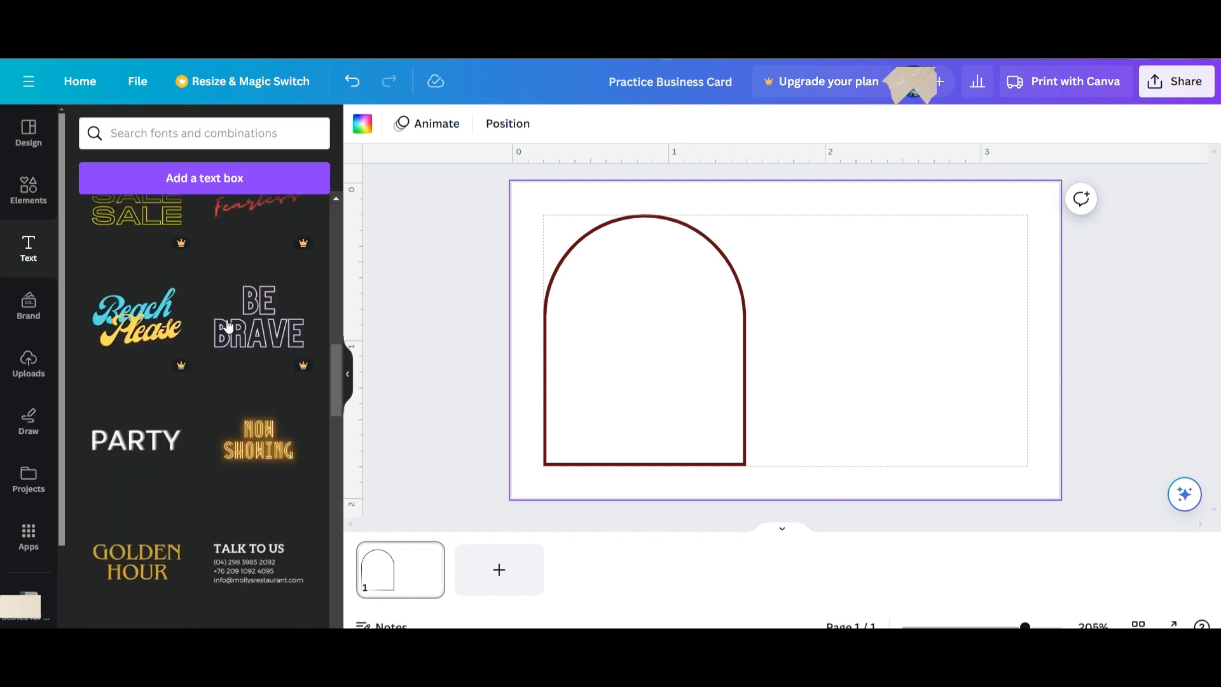
scroll(225, 326, "up", 10)
scroll(159, 393, "down", 2)
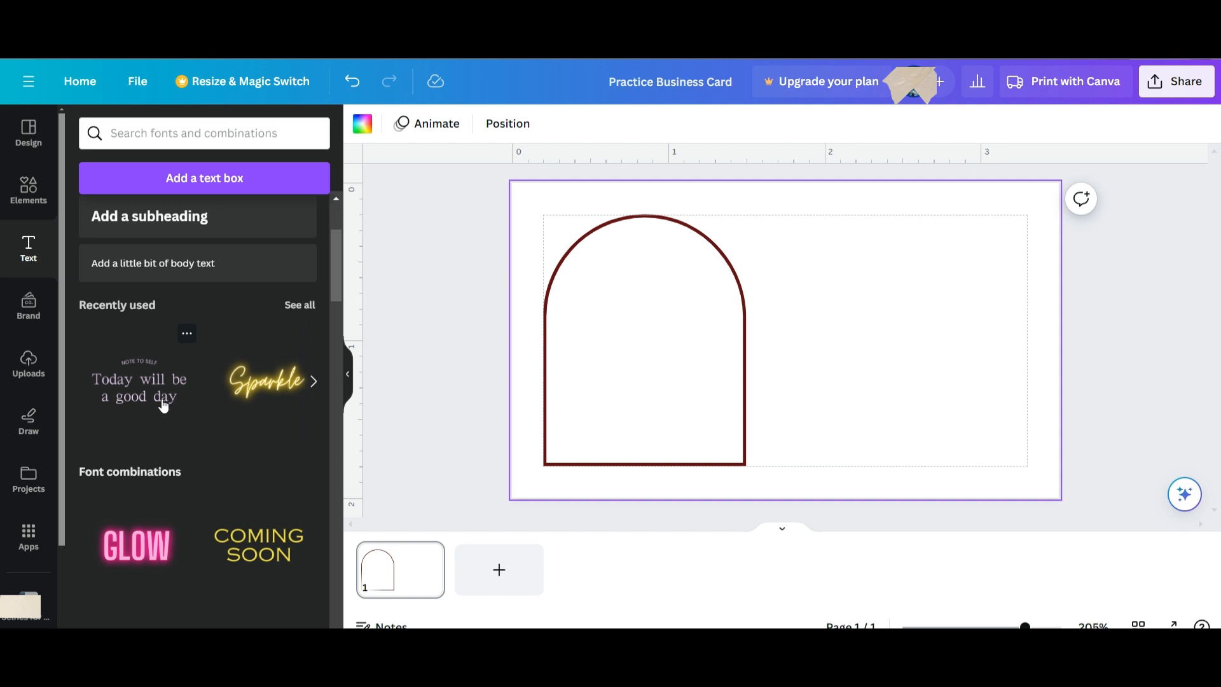
scroll(152, 395, "down", 10)
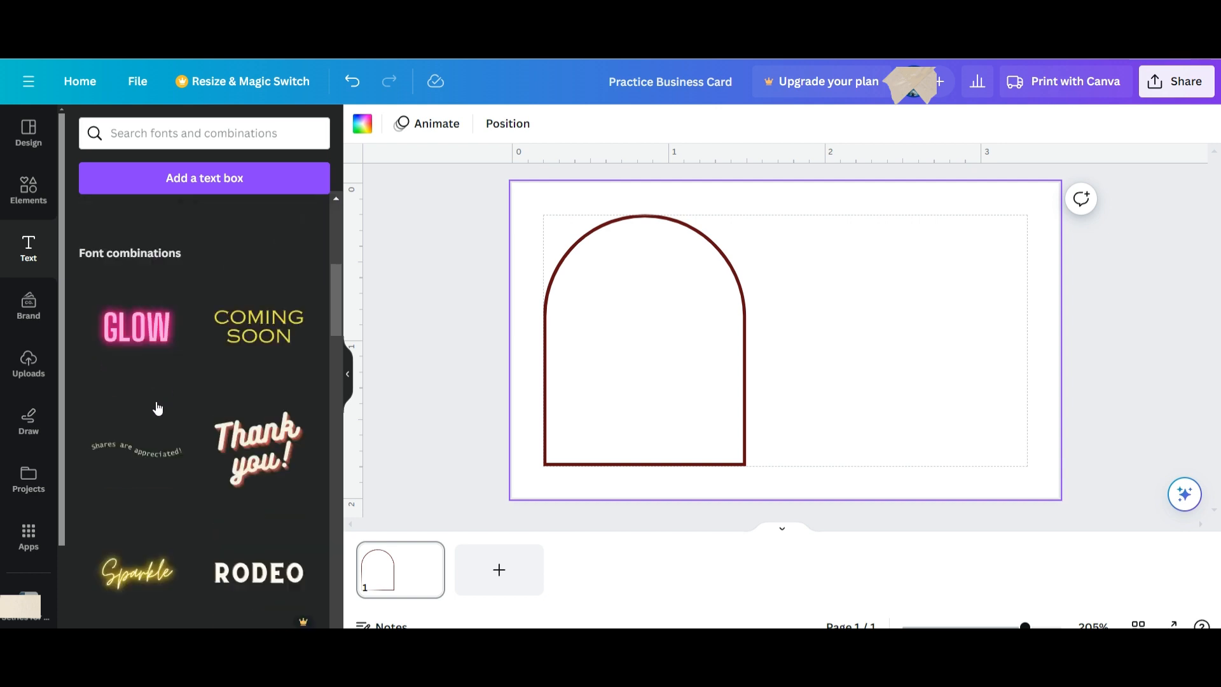
scroll(160, 406, "down", 5)
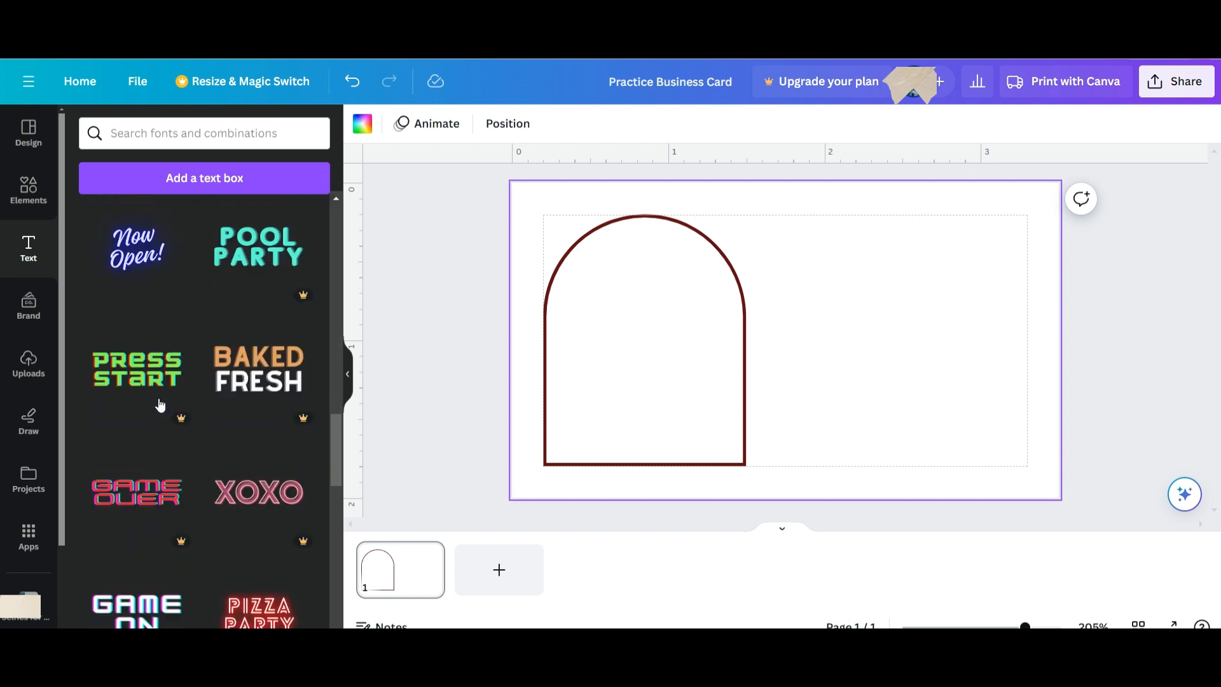
scroll(162, 402, "up", 15)
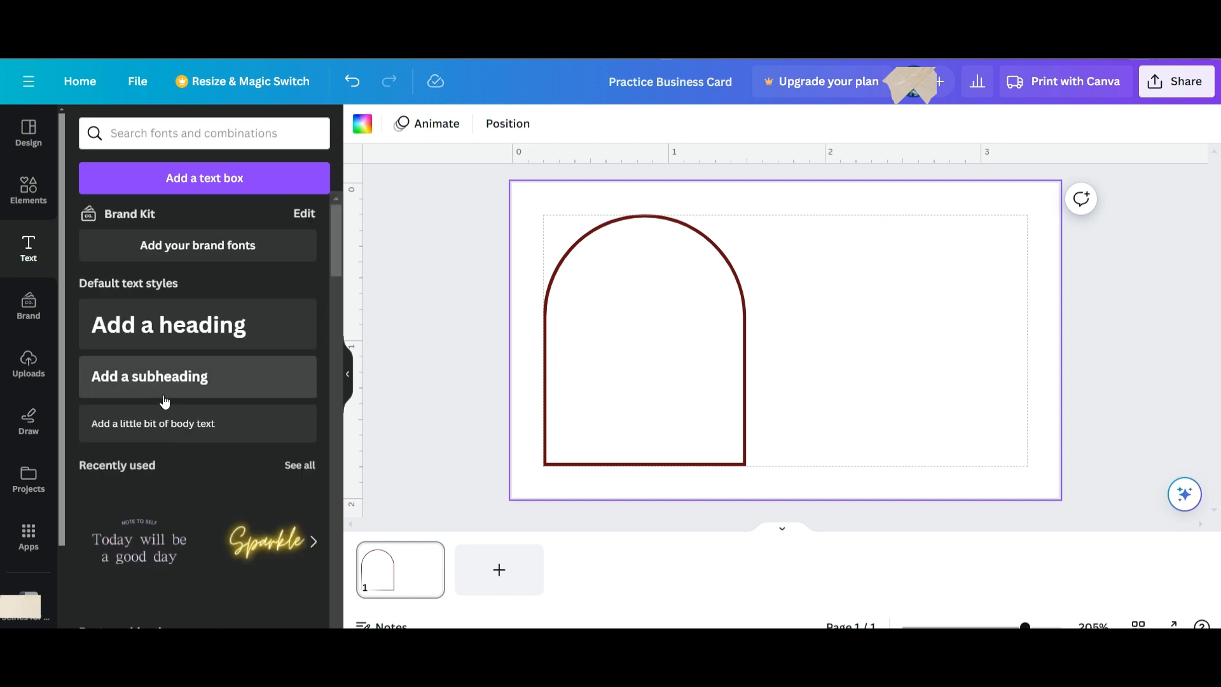
scroll(163, 399, "down", 3)
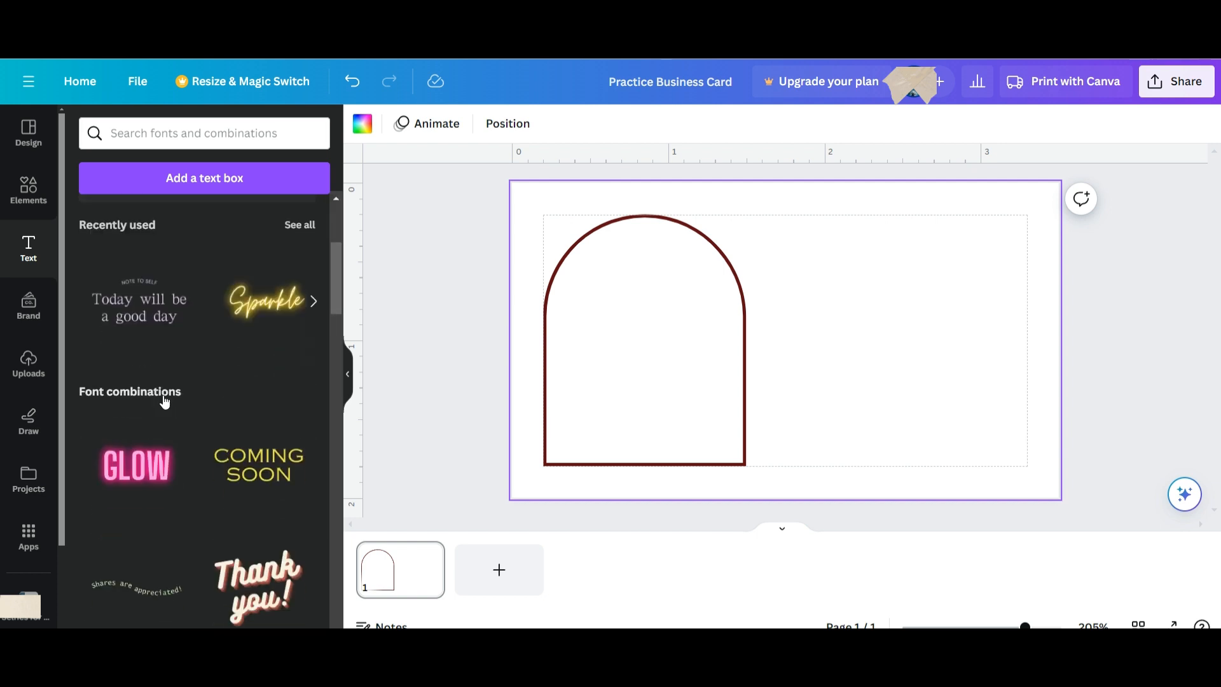
Add the 'Today will be a good day' combination, shrink it, and move it into the arch's top.
left_click(144, 327)
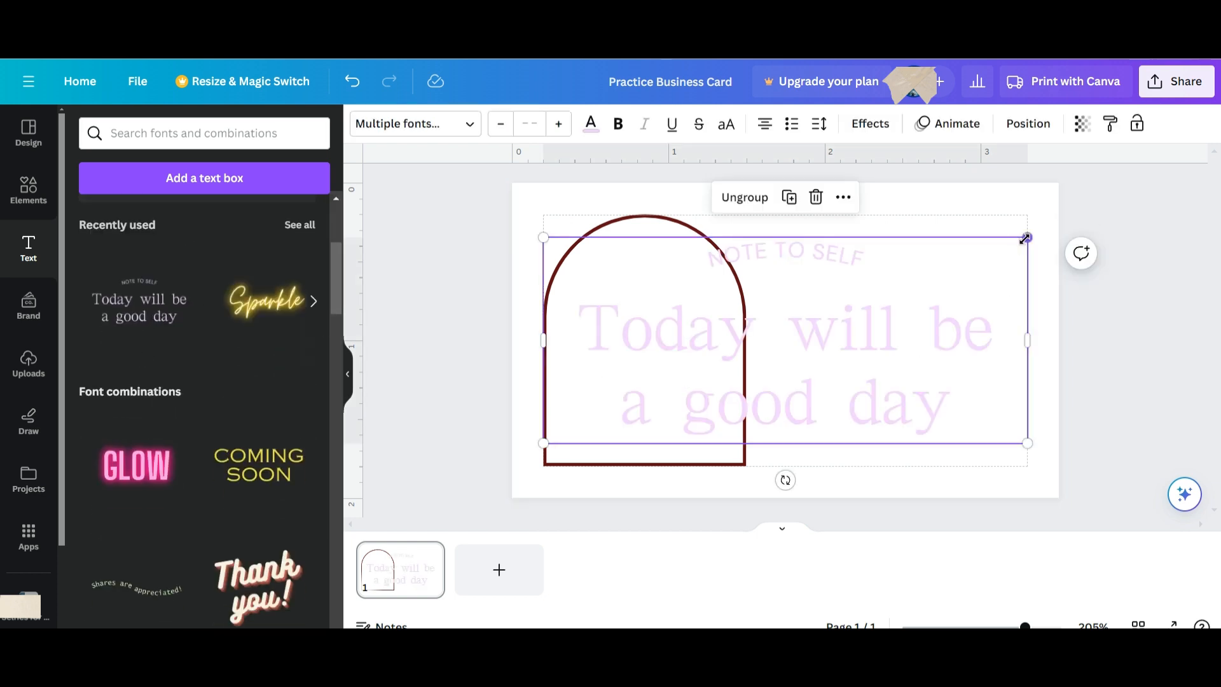
left_click_drag(1028, 238, 693, 293)
left_click_drag(646, 427, 644, 301)
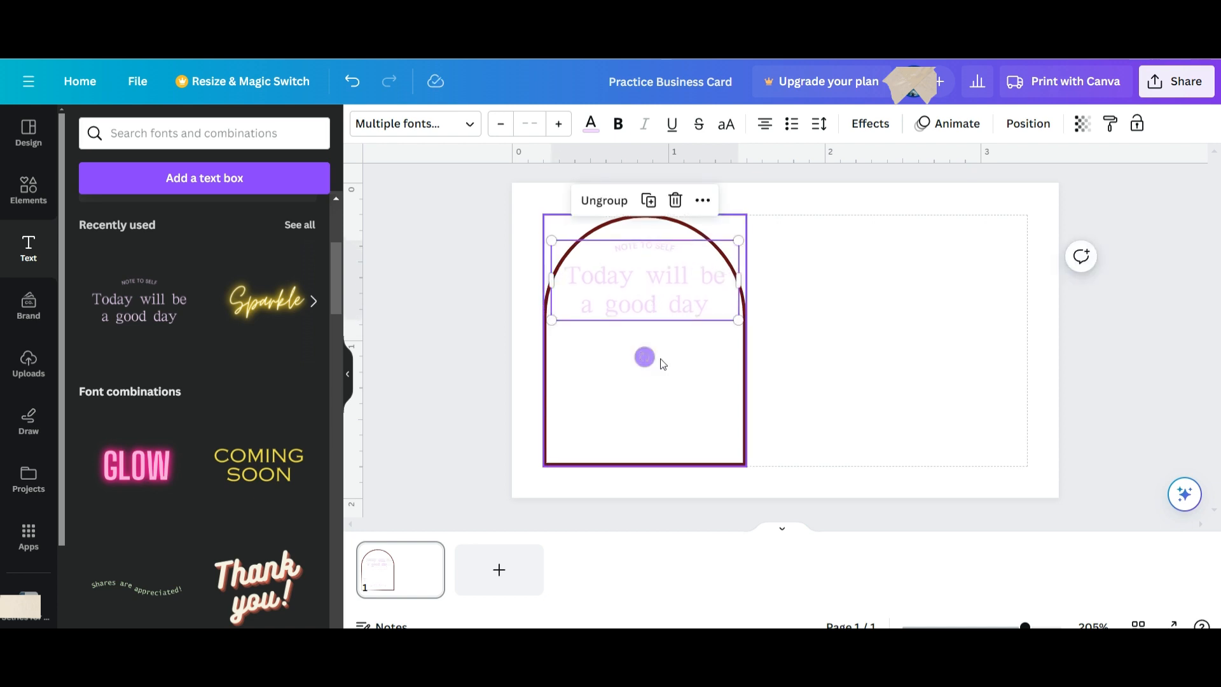
left_click(689, 362)
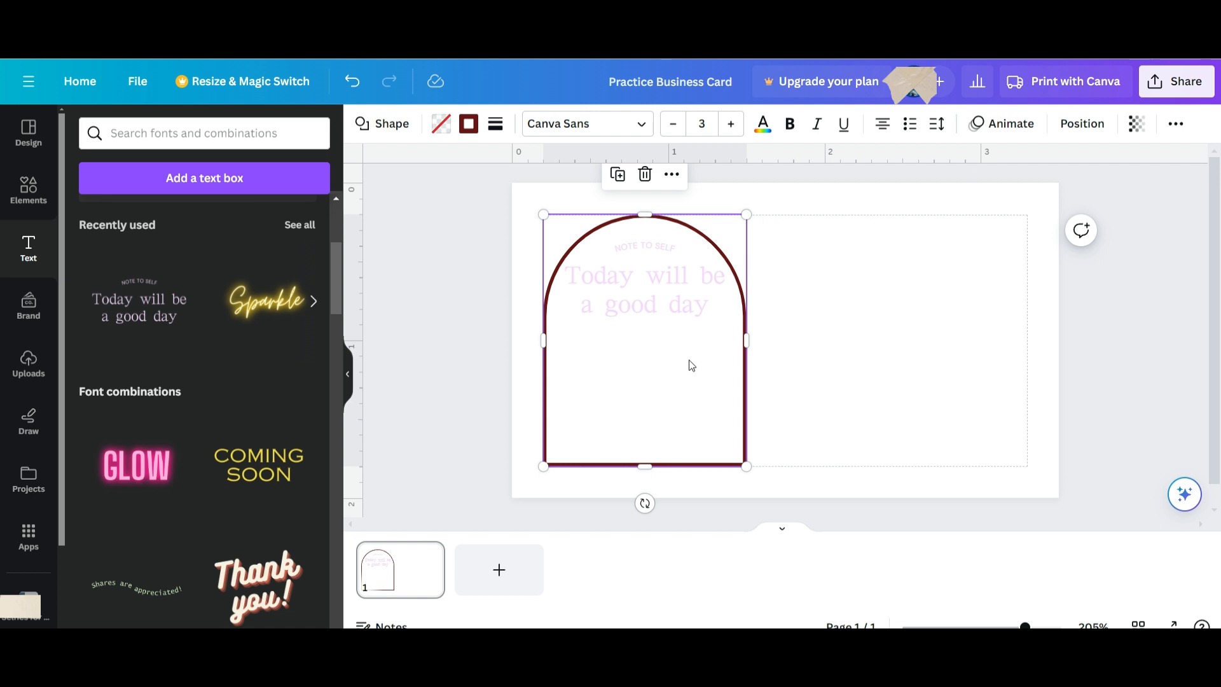
left_click(674, 301)
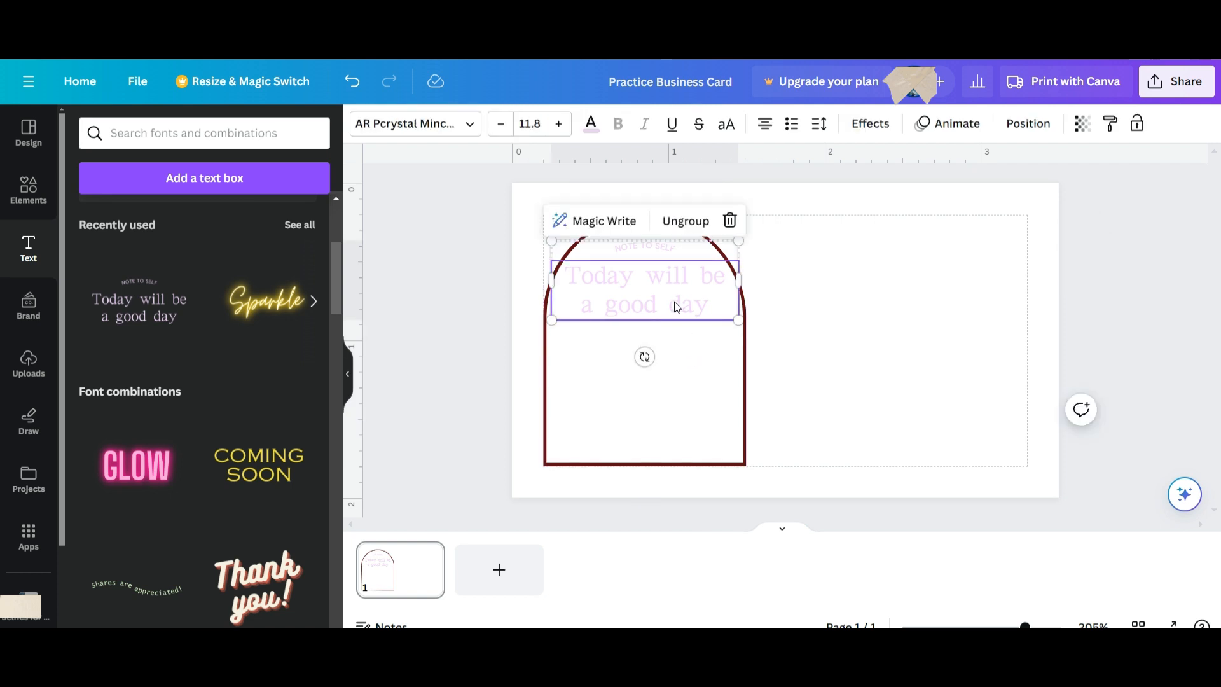
Try Libre Baskerville on the headline, then undo it to restore AR Pcrystal Mincho.
left_click(469, 127)
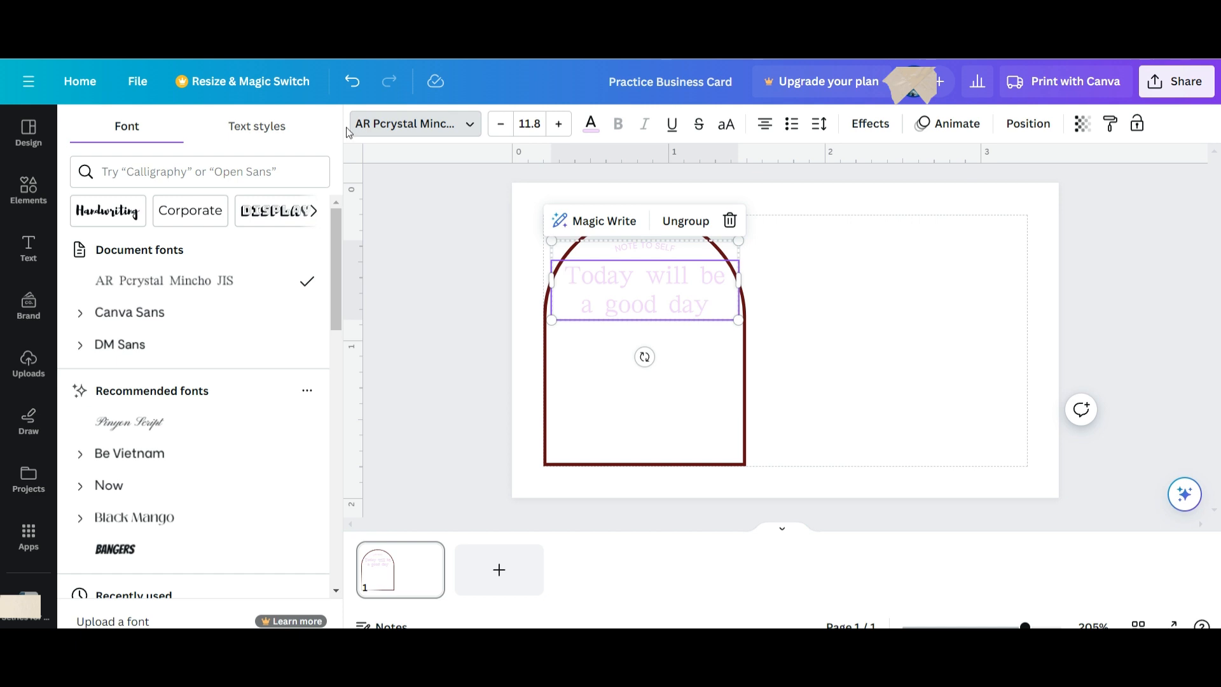
left_click(470, 130)
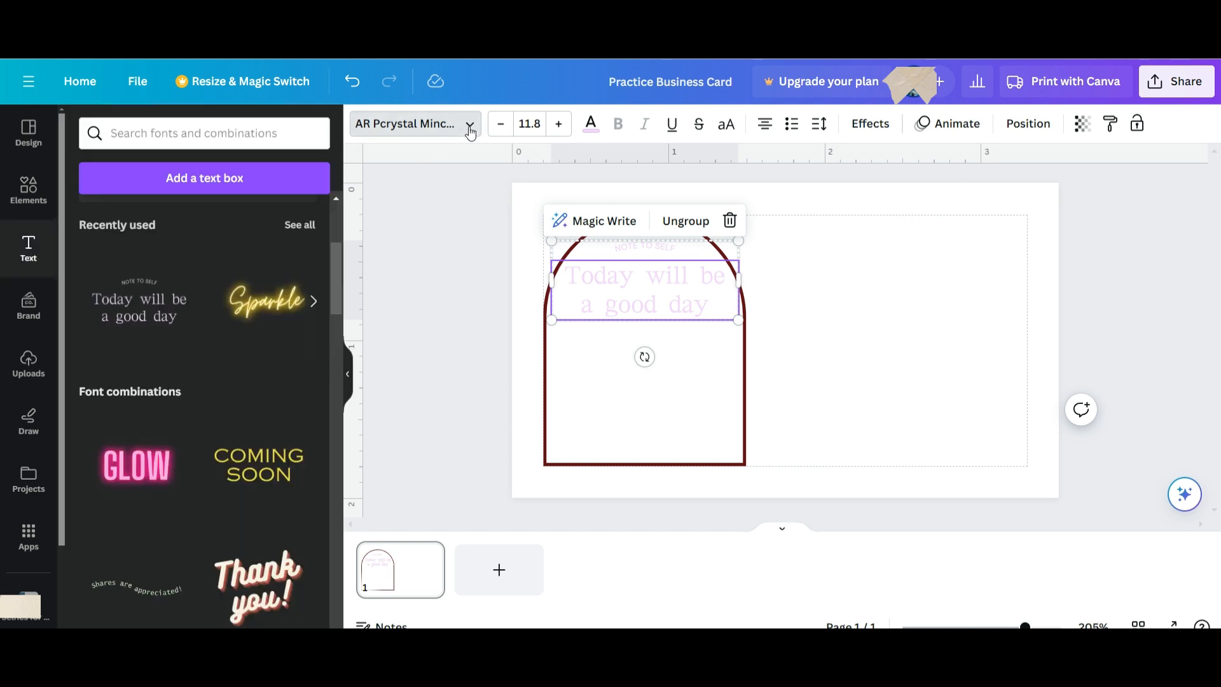
left_click(466, 126)
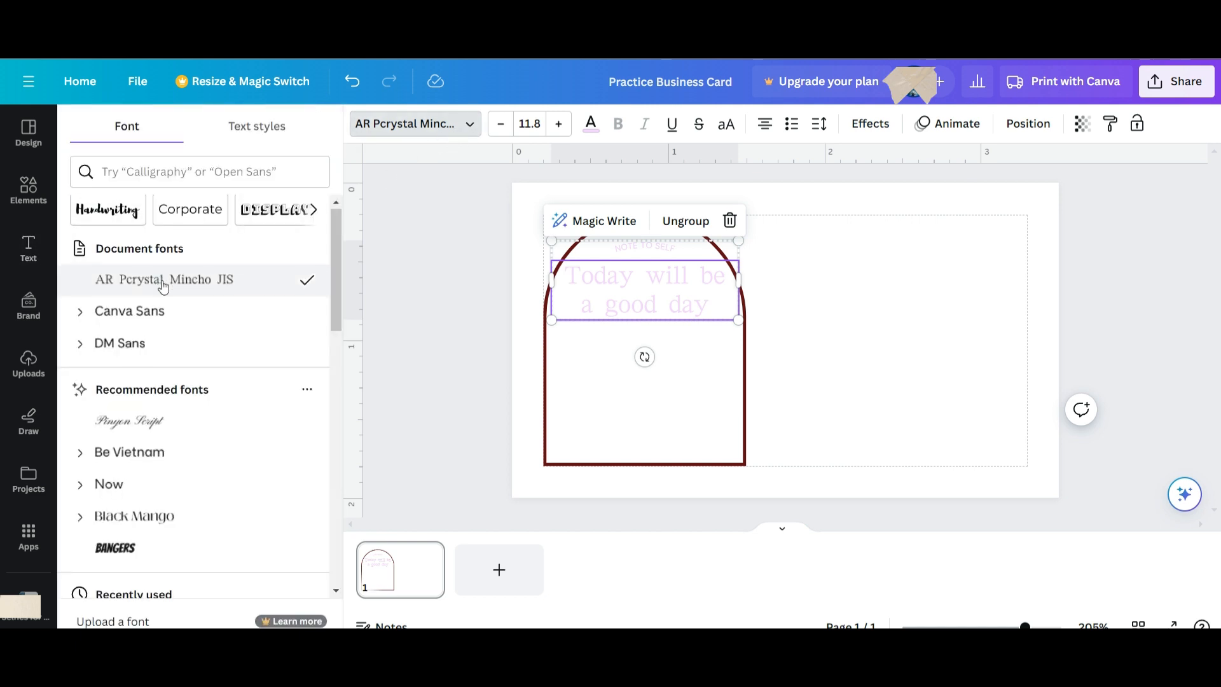
scroll(169, 321, "down", 4)
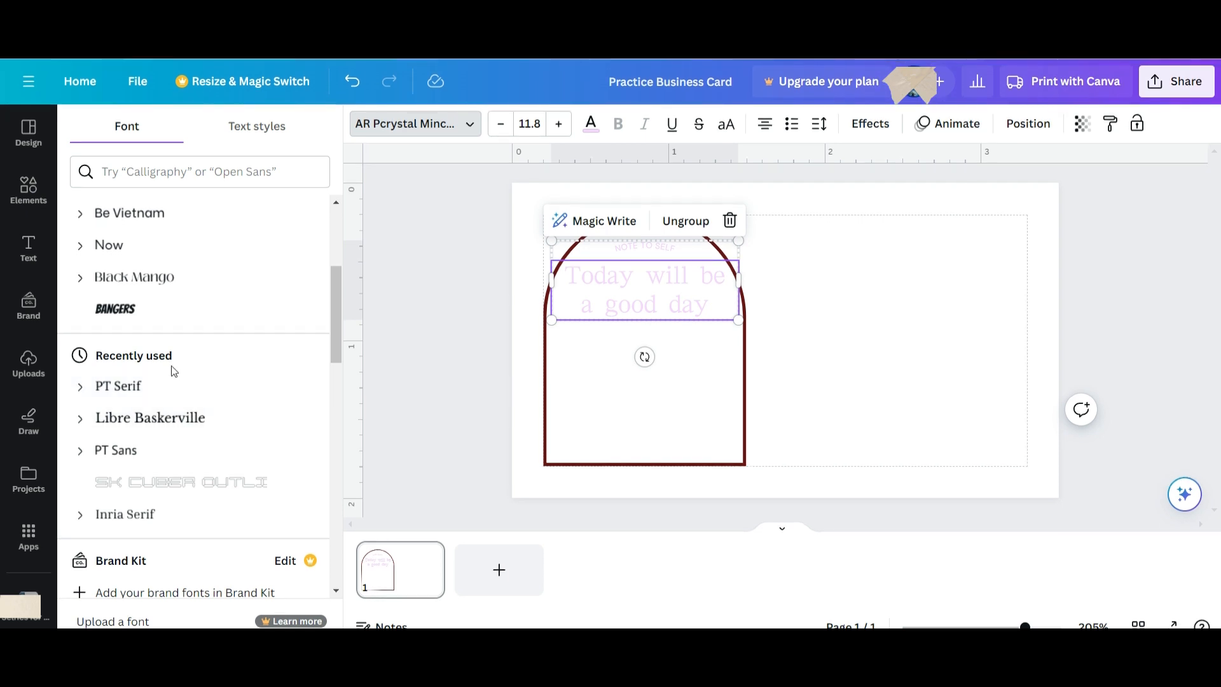
left_click(183, 431)
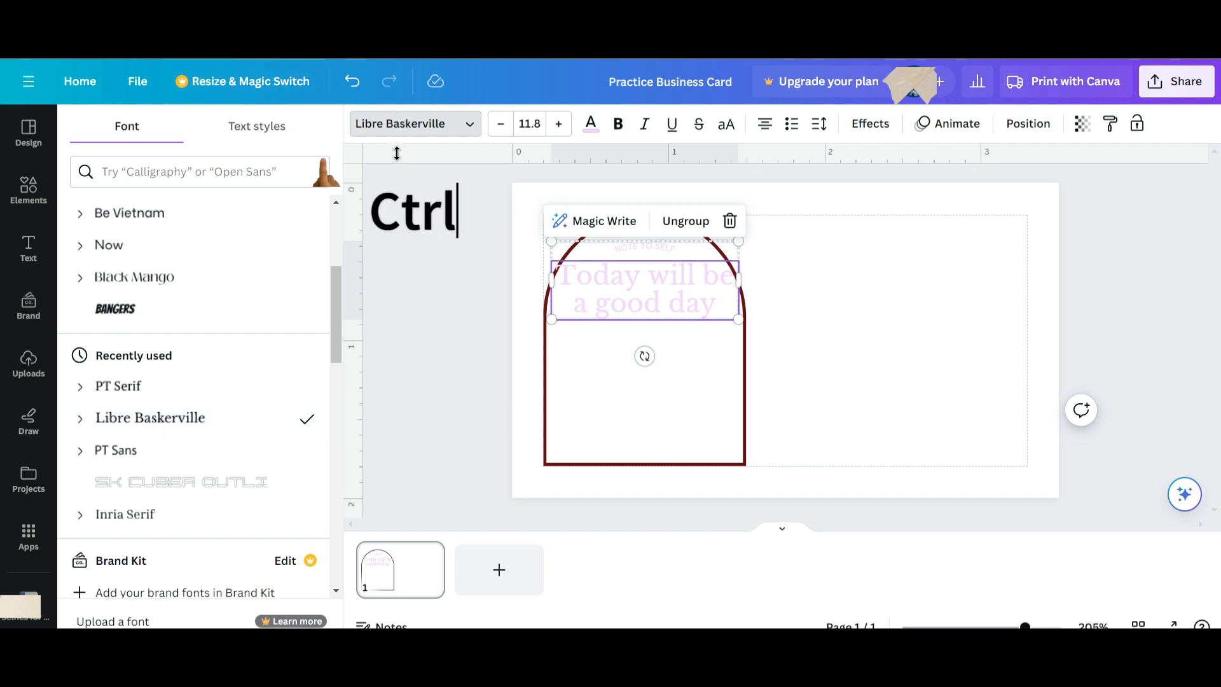
key("ctrl+z")
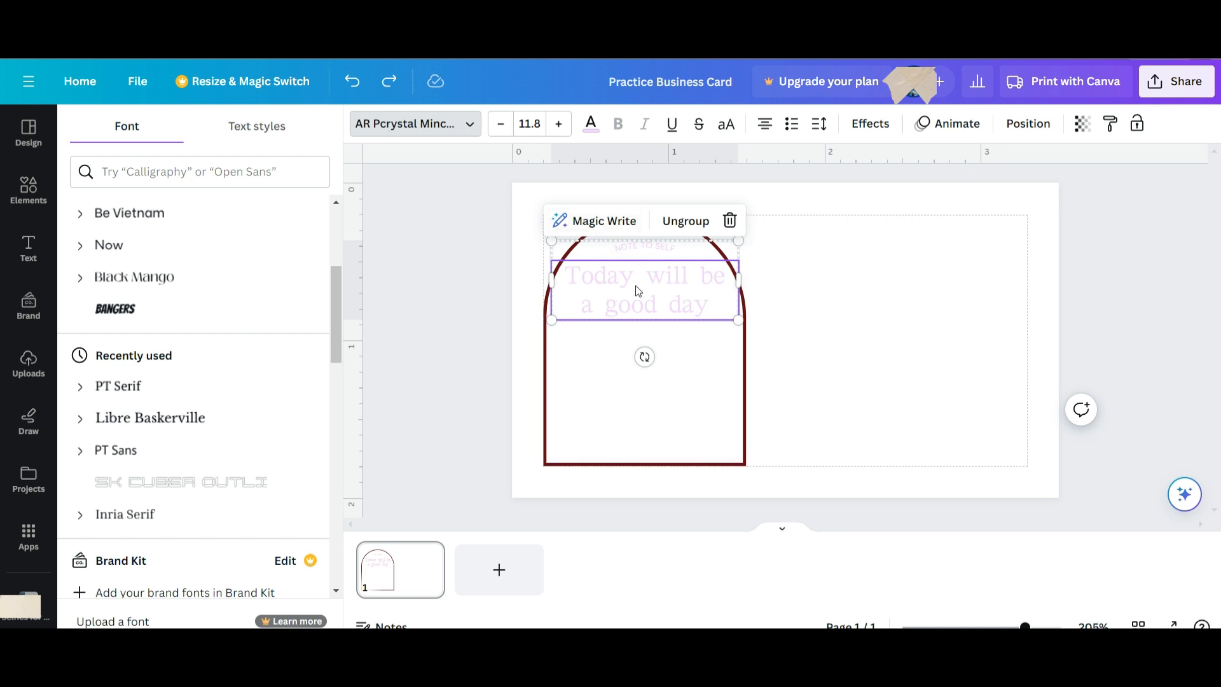
Apply the #630c14 document colour to the headline, then to the NOTE TO SELF line.
left_click(599, 131)
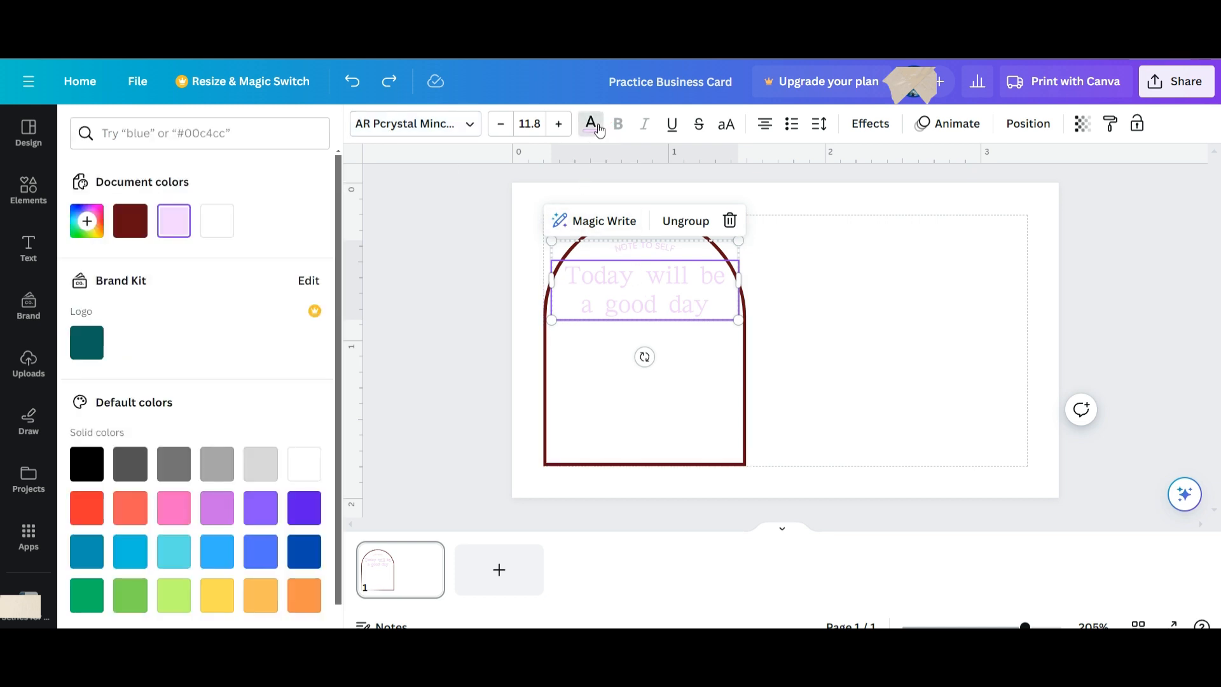
left_click(143, 229)
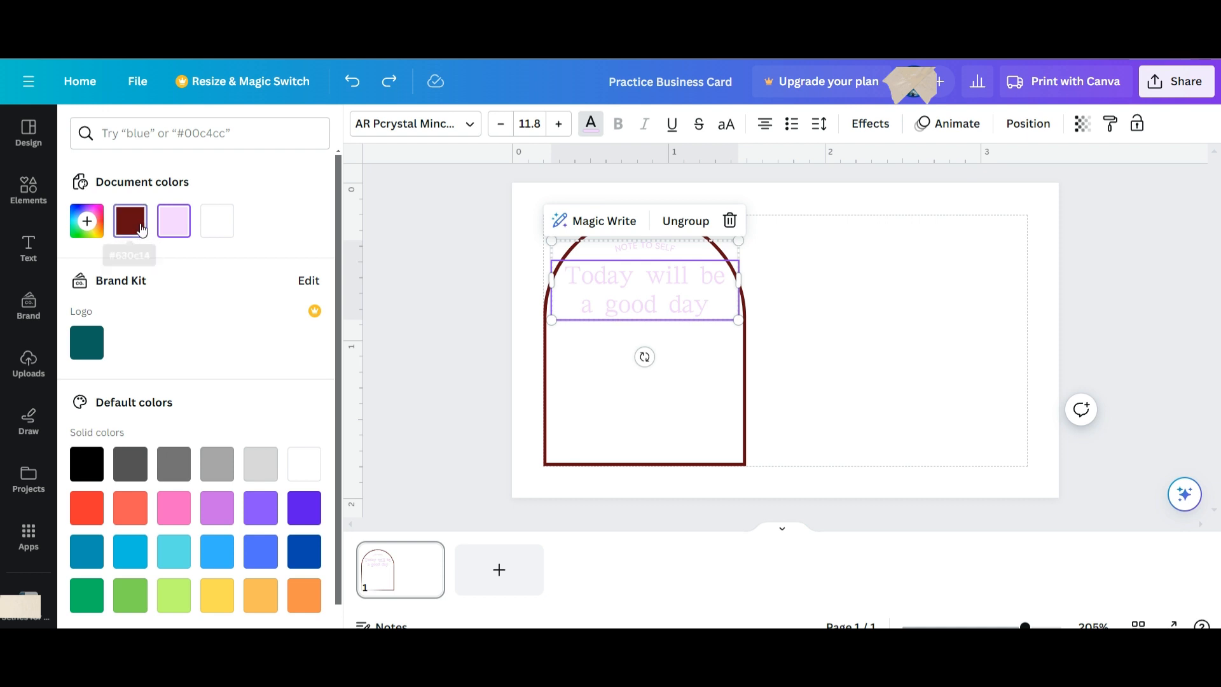
left_click(655, 253)
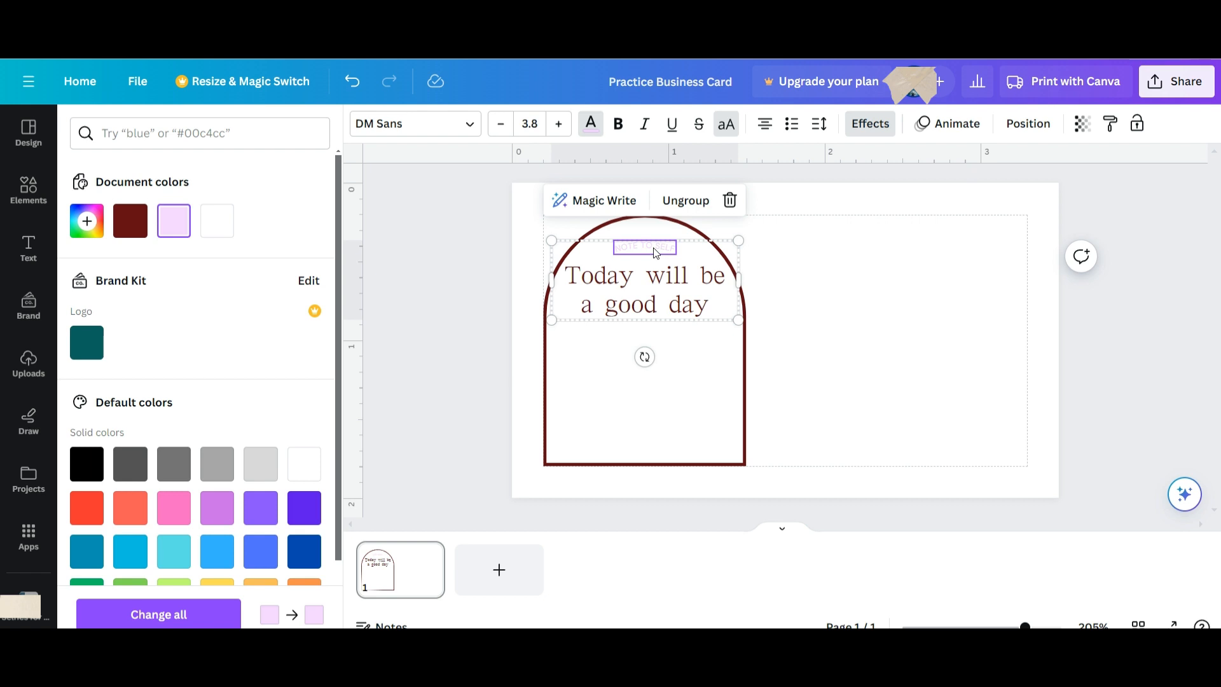
left_click(130, 221)
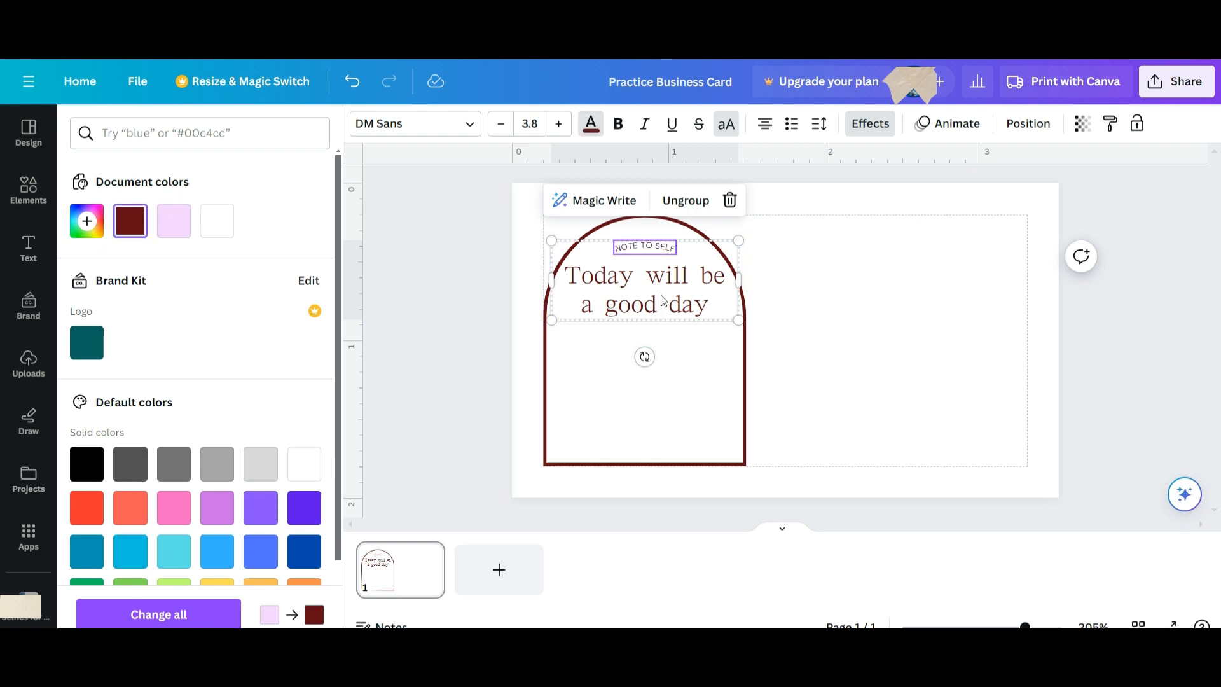
left_click(613, 291)
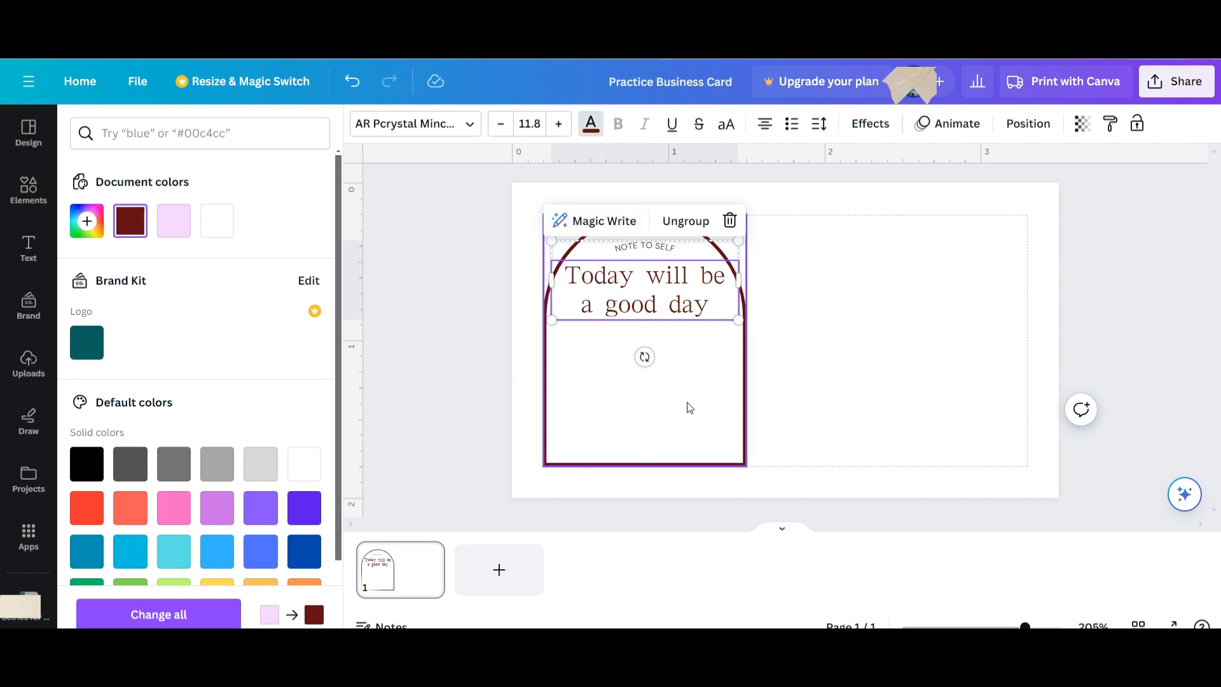
left_click(782, 368)
left_click(639, 297)
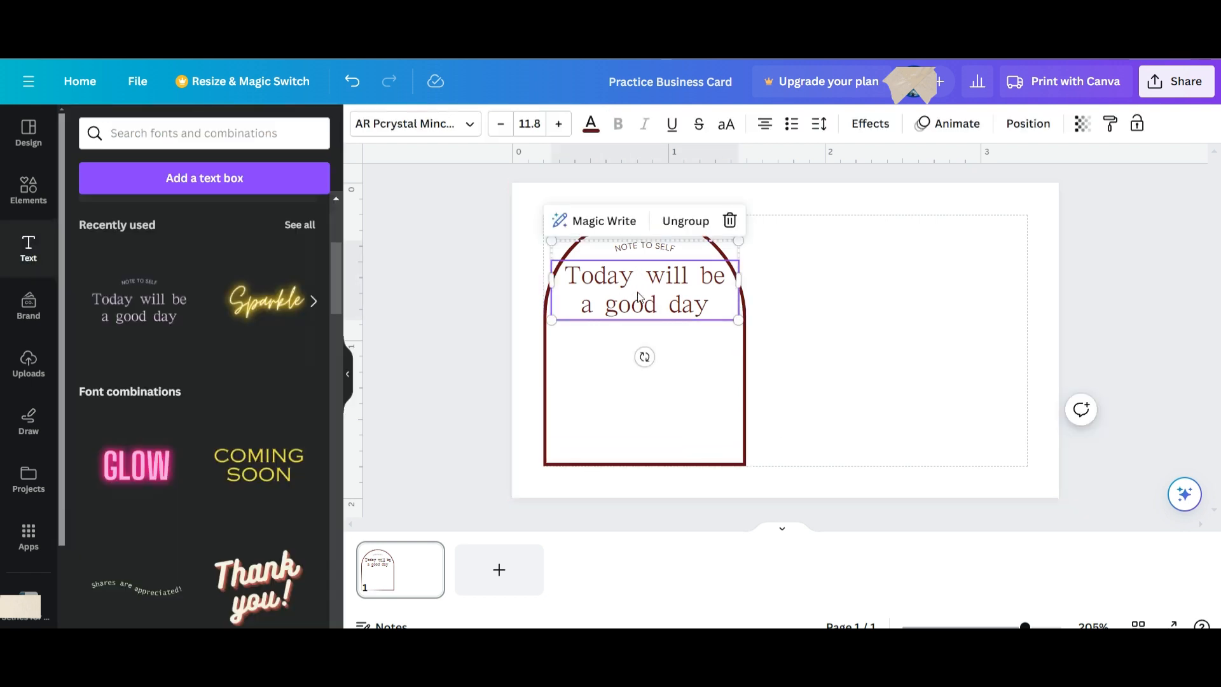
left_click(350, 375)
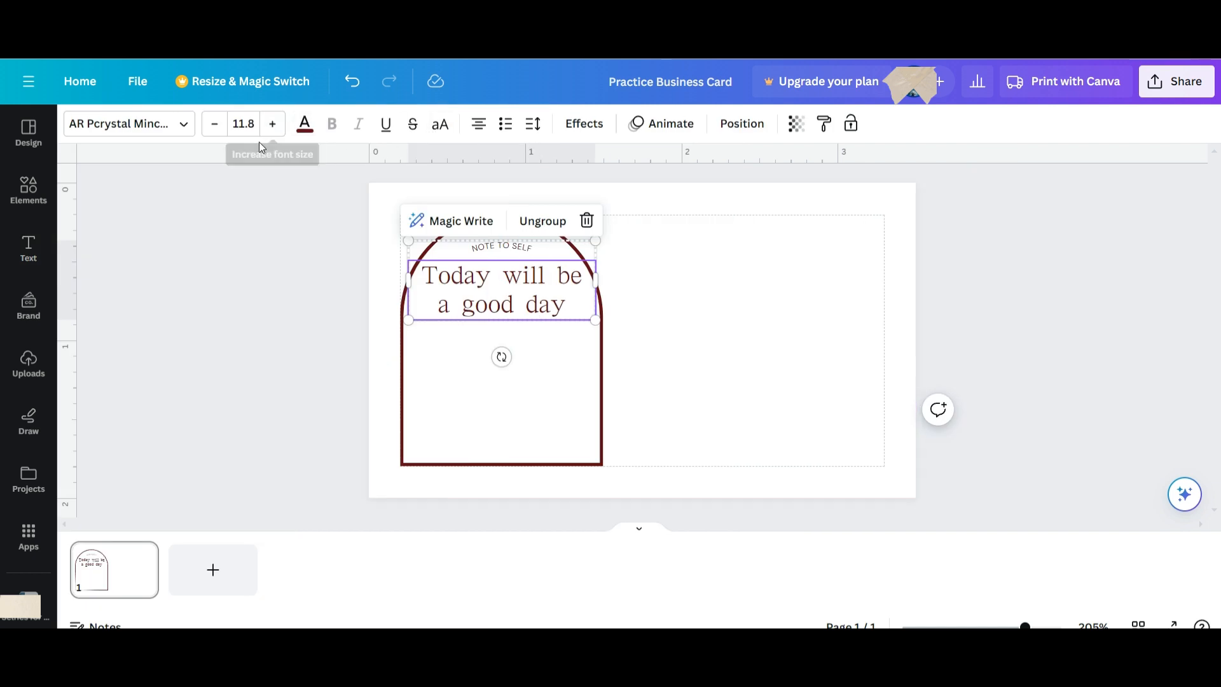
Apply the Lift effect to the headline and, after trying Shadow, to NOTE TO SELF.
left_click(582, 124)
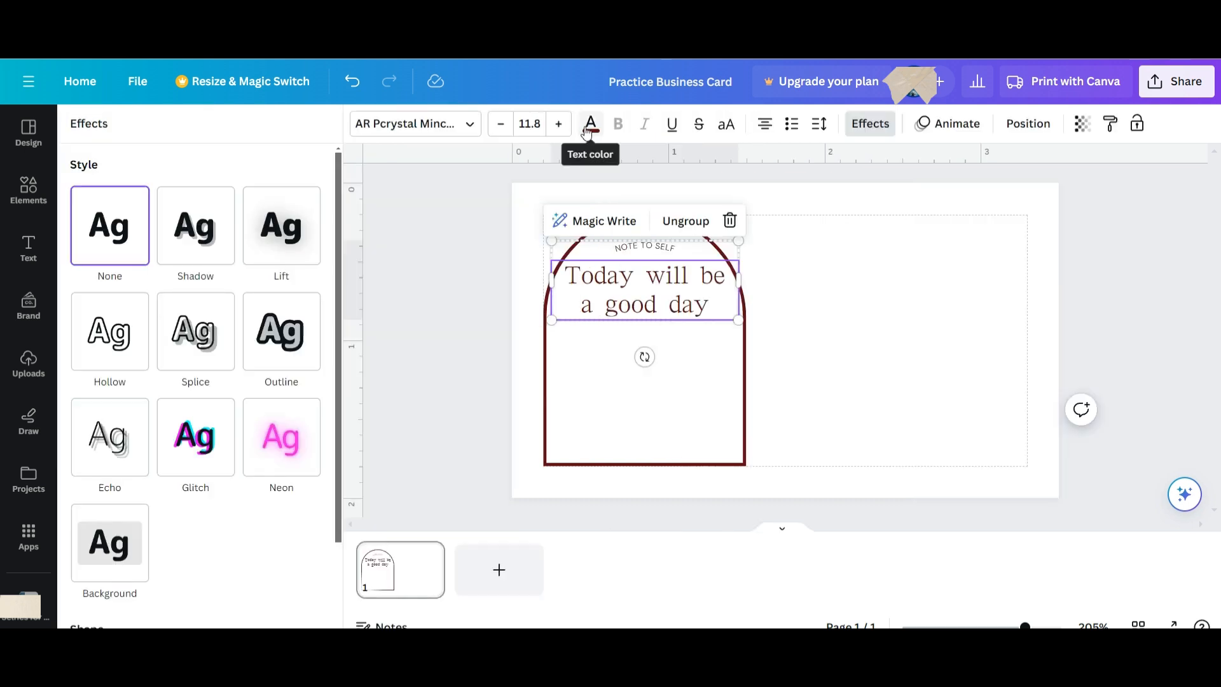
left_click(297, 261)
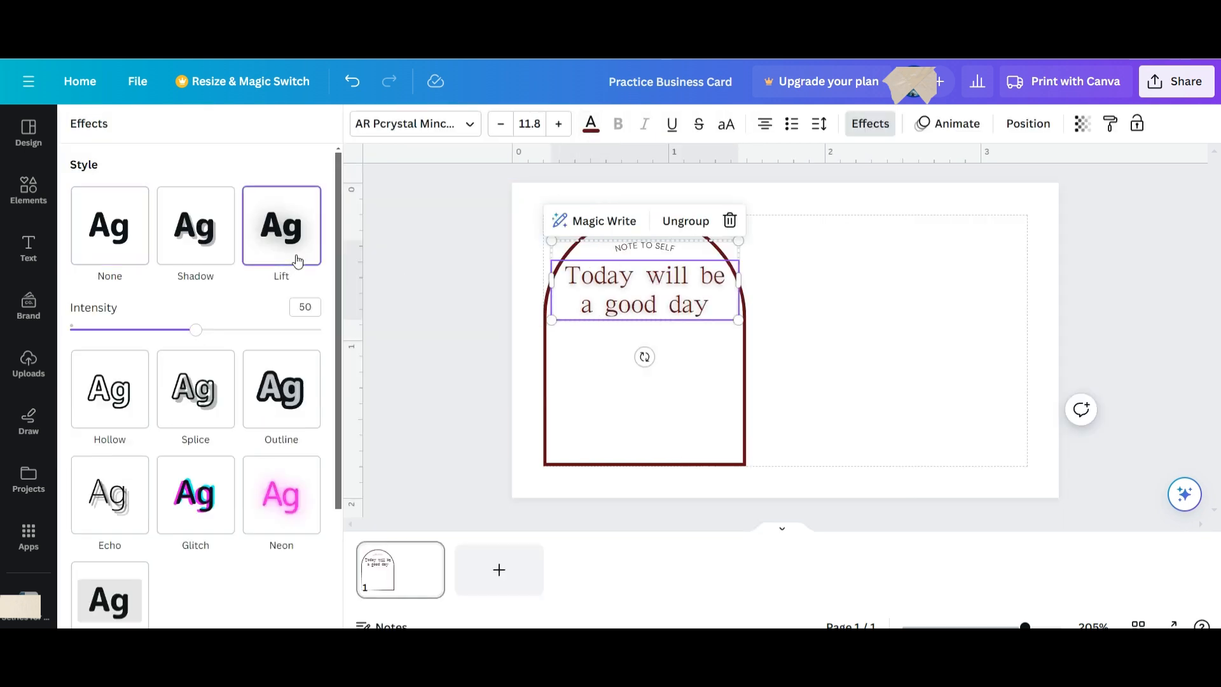
left_click(644, 248)
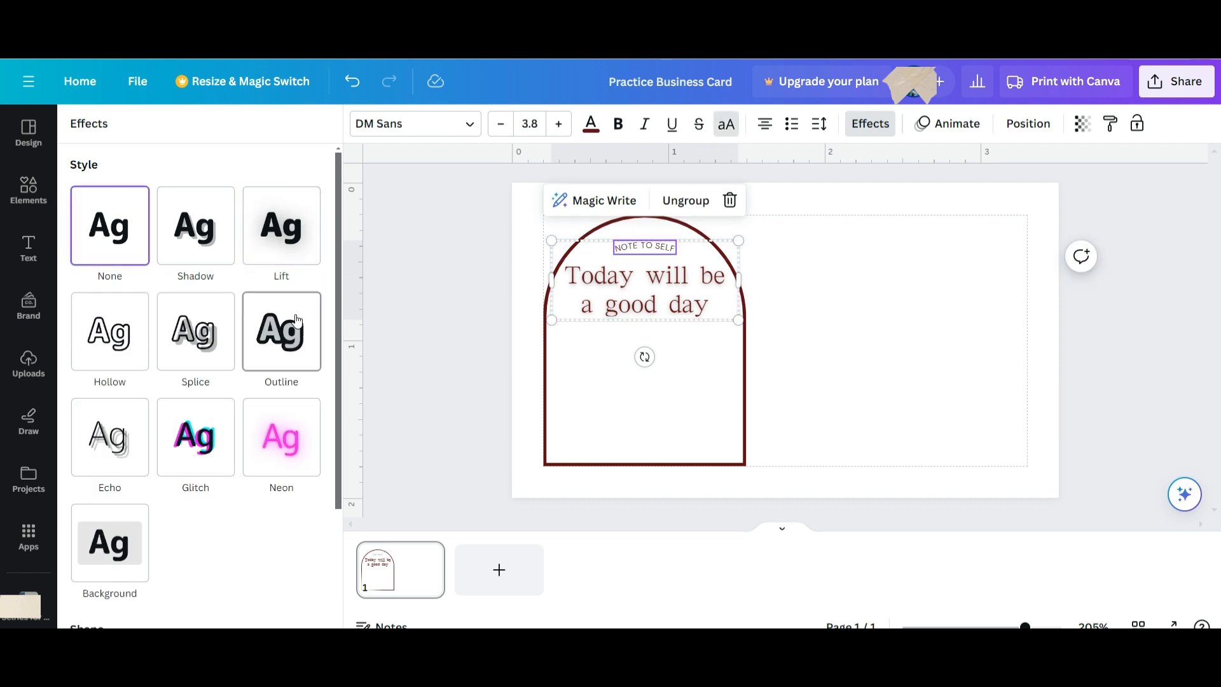
left_click(217, 239)
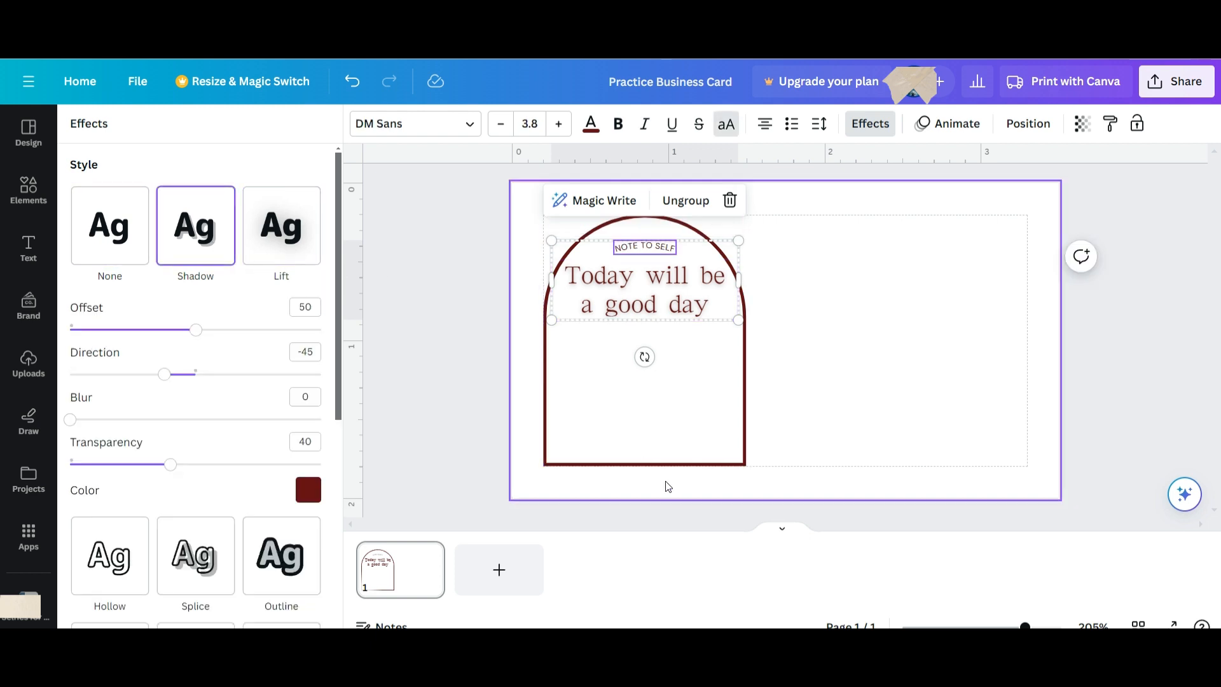
left_click(674, 417)
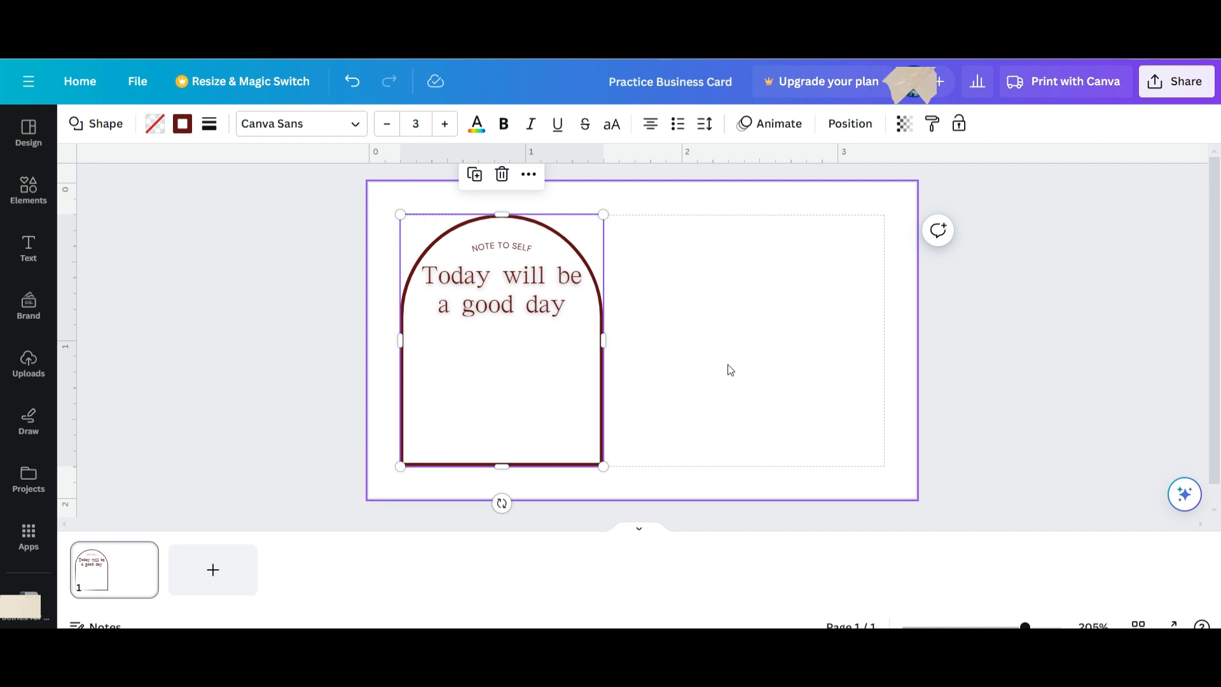
left_click(513, 247)
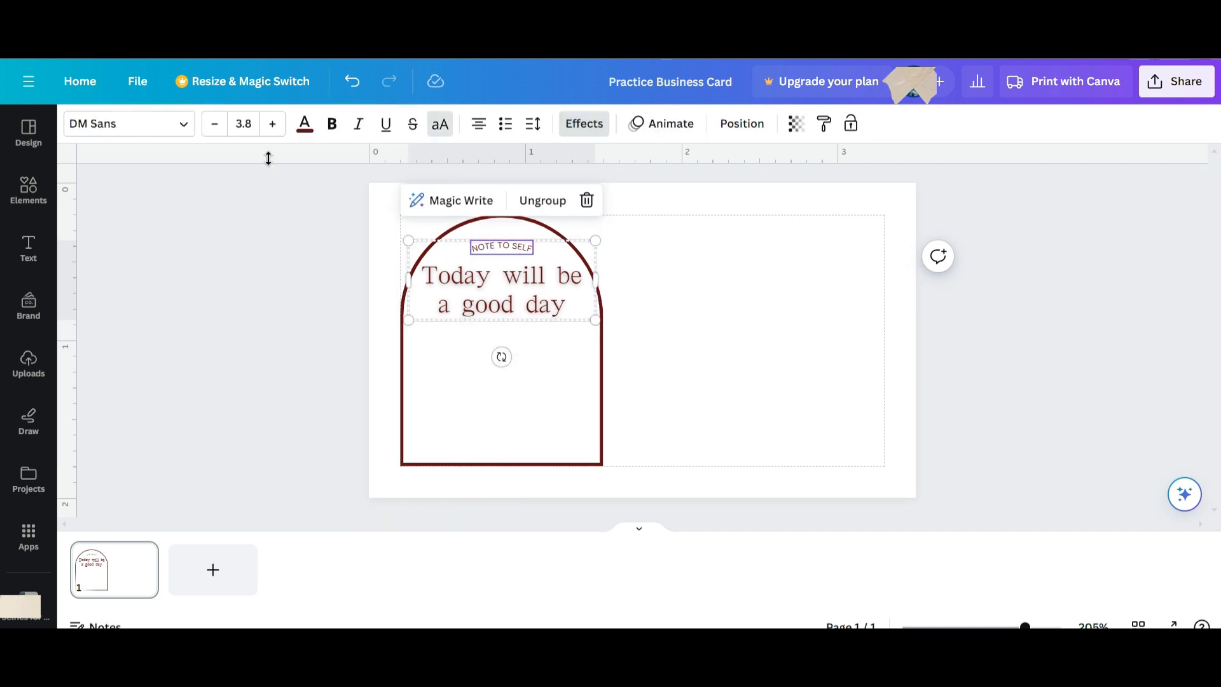
left_click(584, 125)
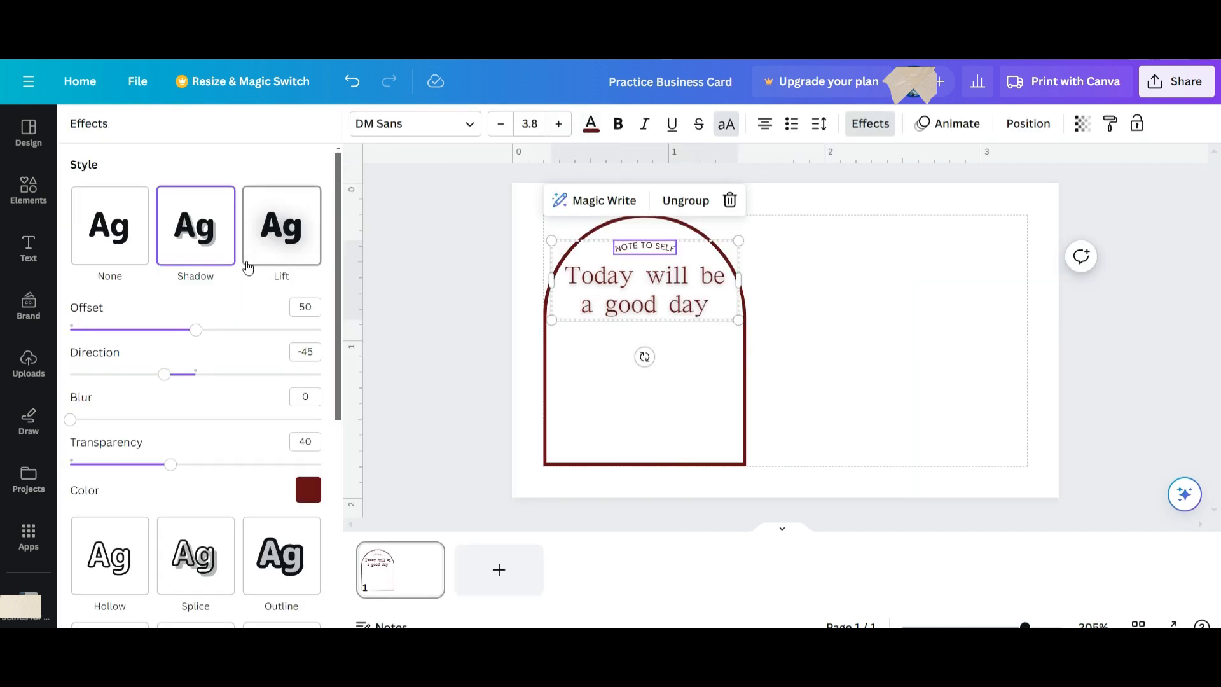
left_click(293, 254)
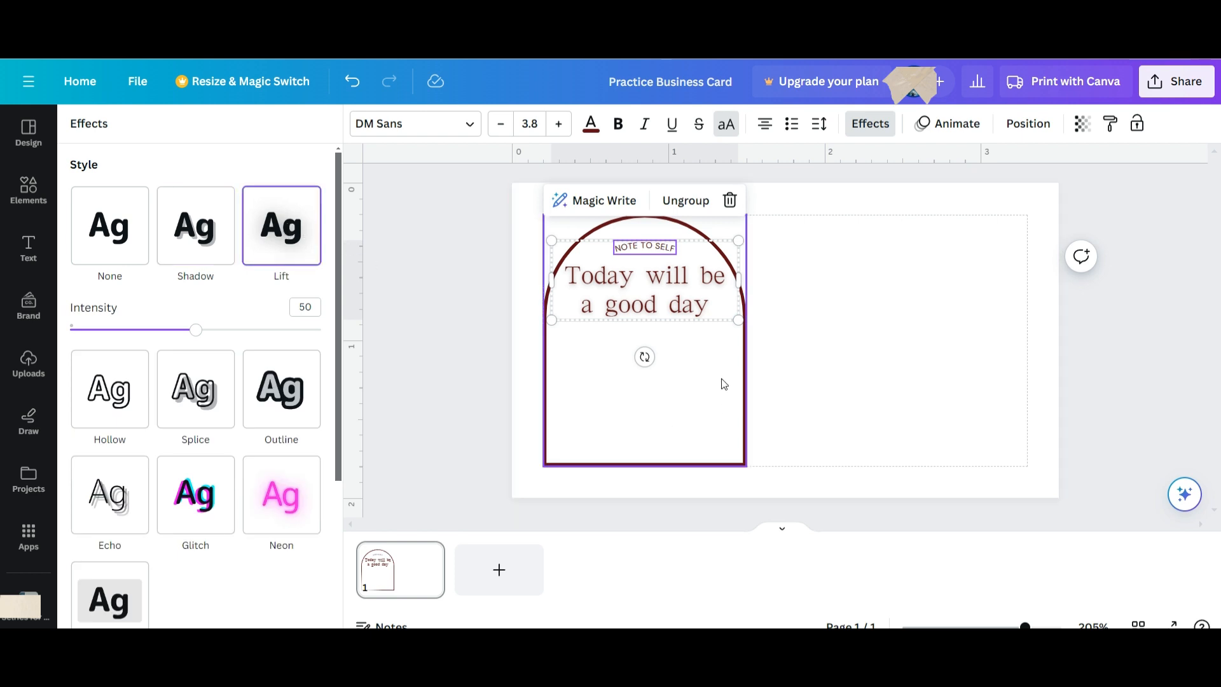
left_click(715, 382)
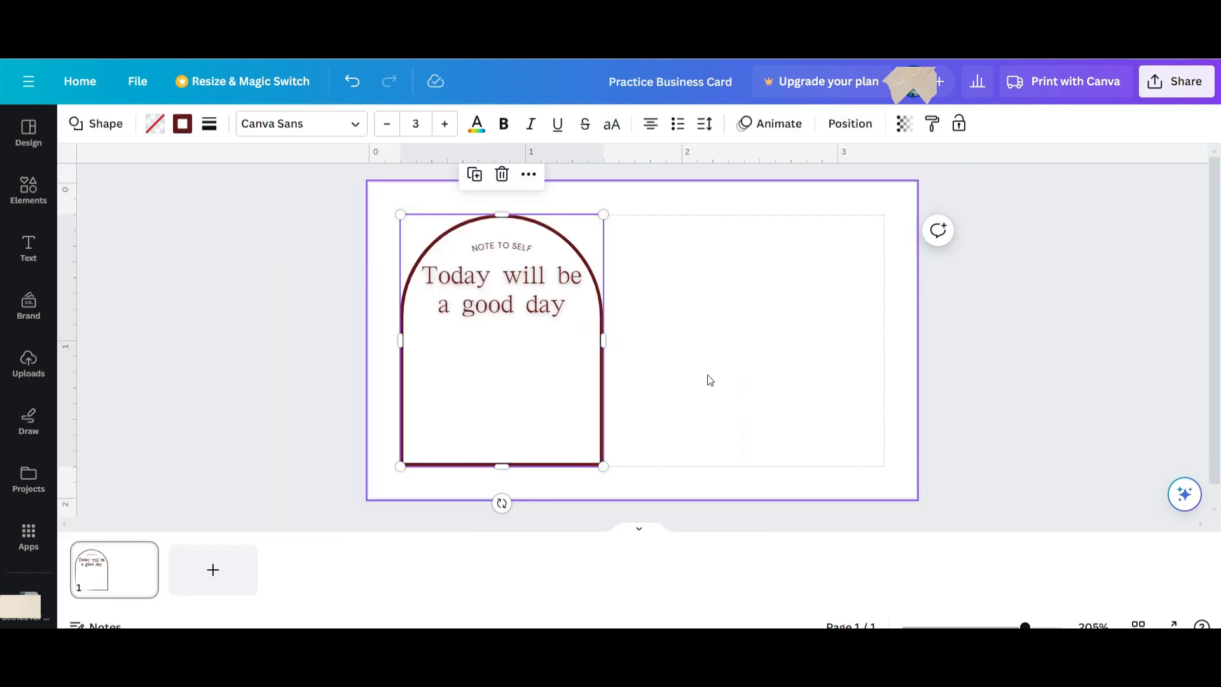
Replace 'Today will be' with the name and delete 'a good day' from the headline.
left_click(514, 286)
left_click(512, 280)
triple_click(513, 281)
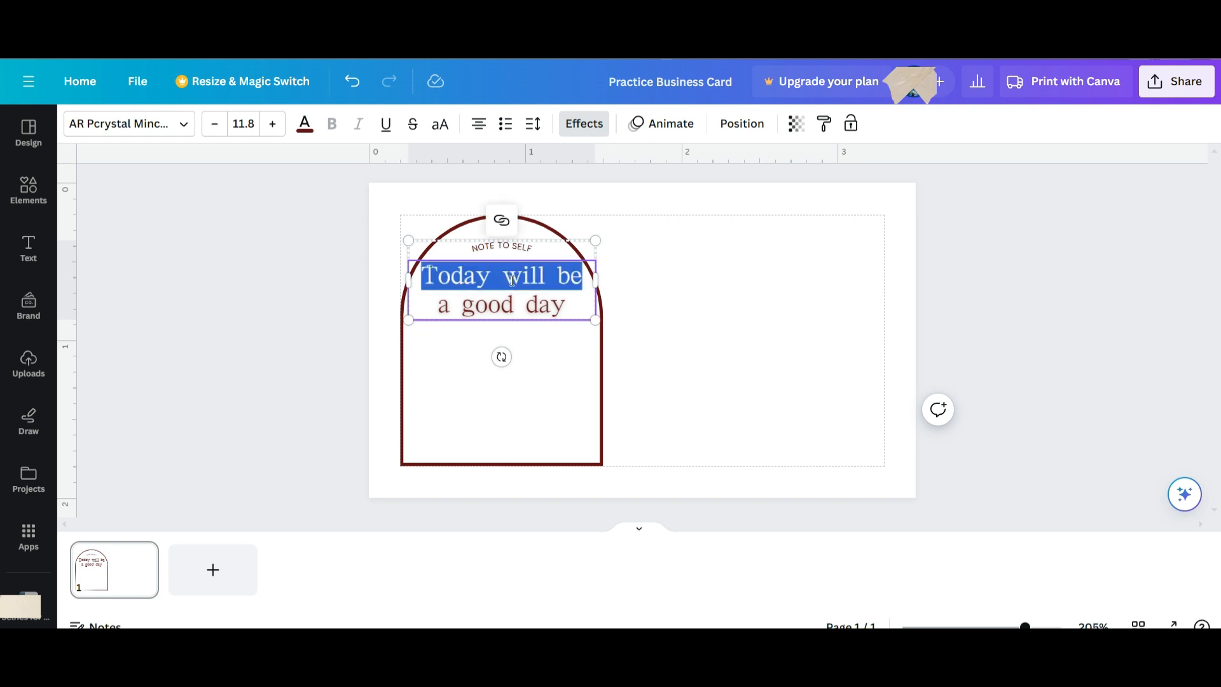
type("Cleric")
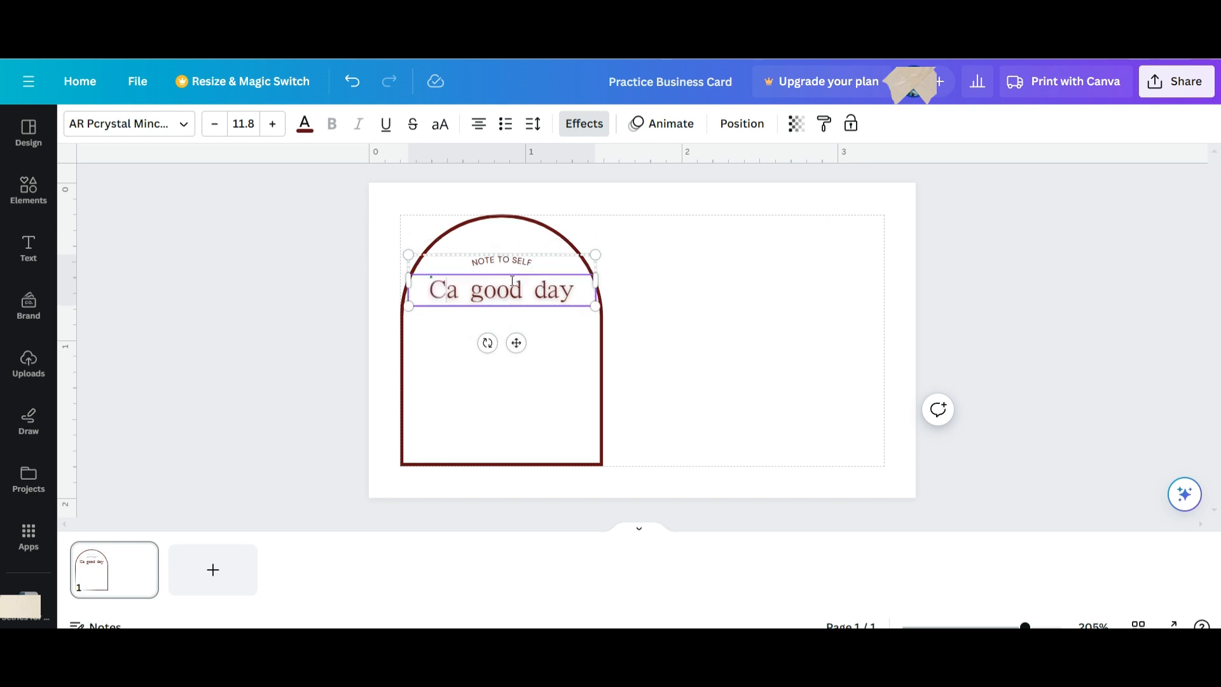
type("ofYoda")
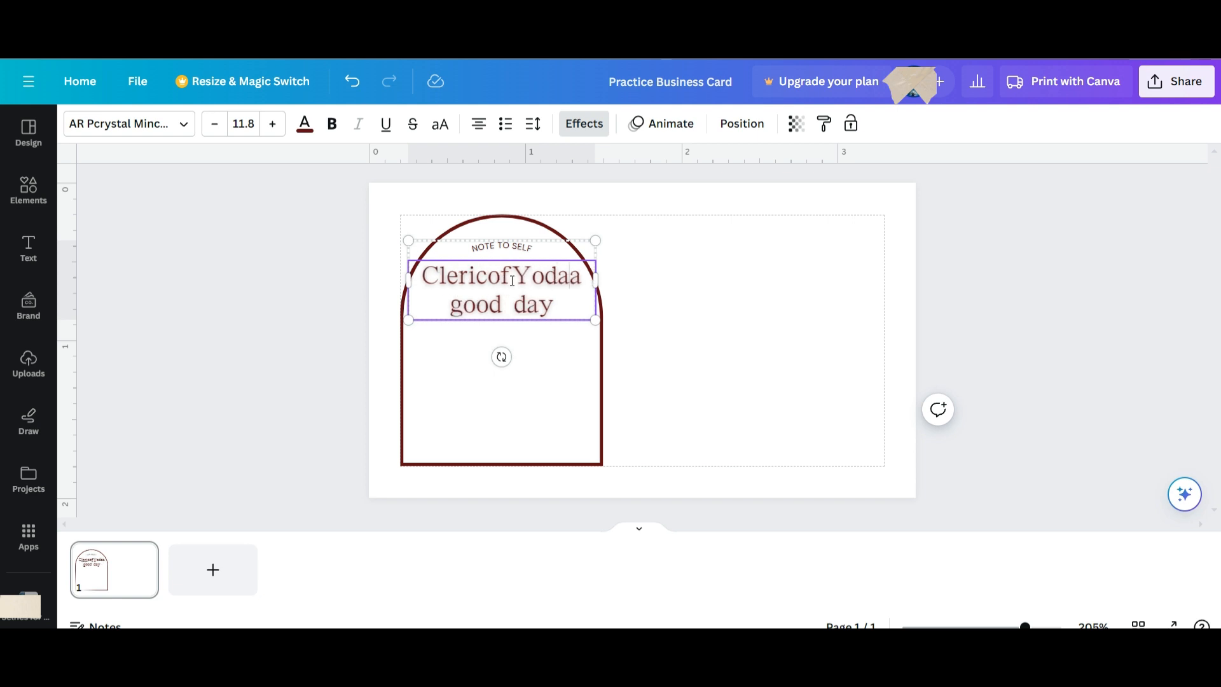
key("shift+Down")
key("BackSpace")
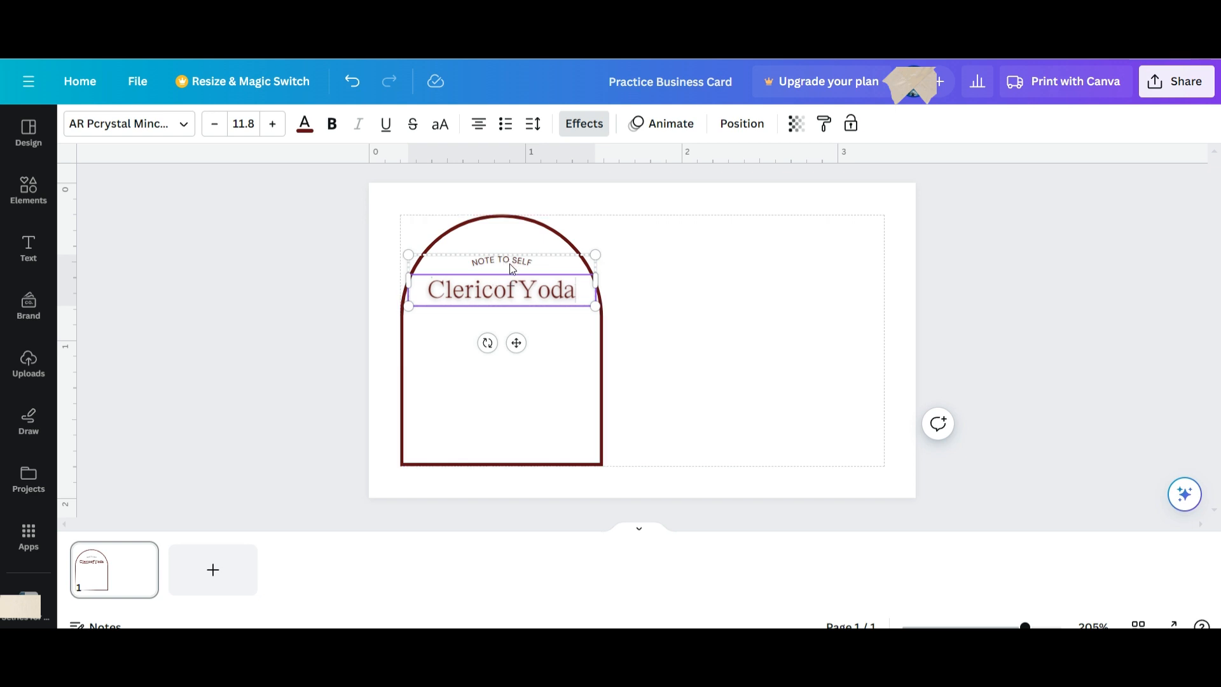
left_click(513, 264)
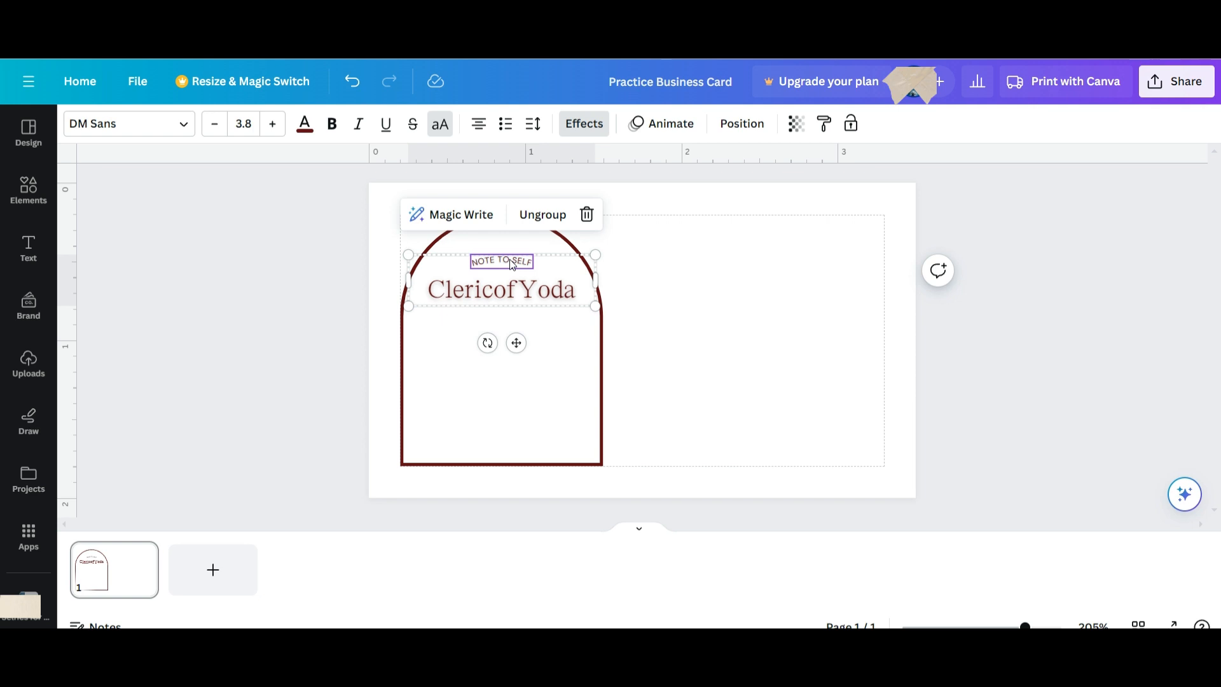
Retype NOTE TO SELF as 'HOW TO VIDEOS' and show the Text panel again.
double_click(510, 259)
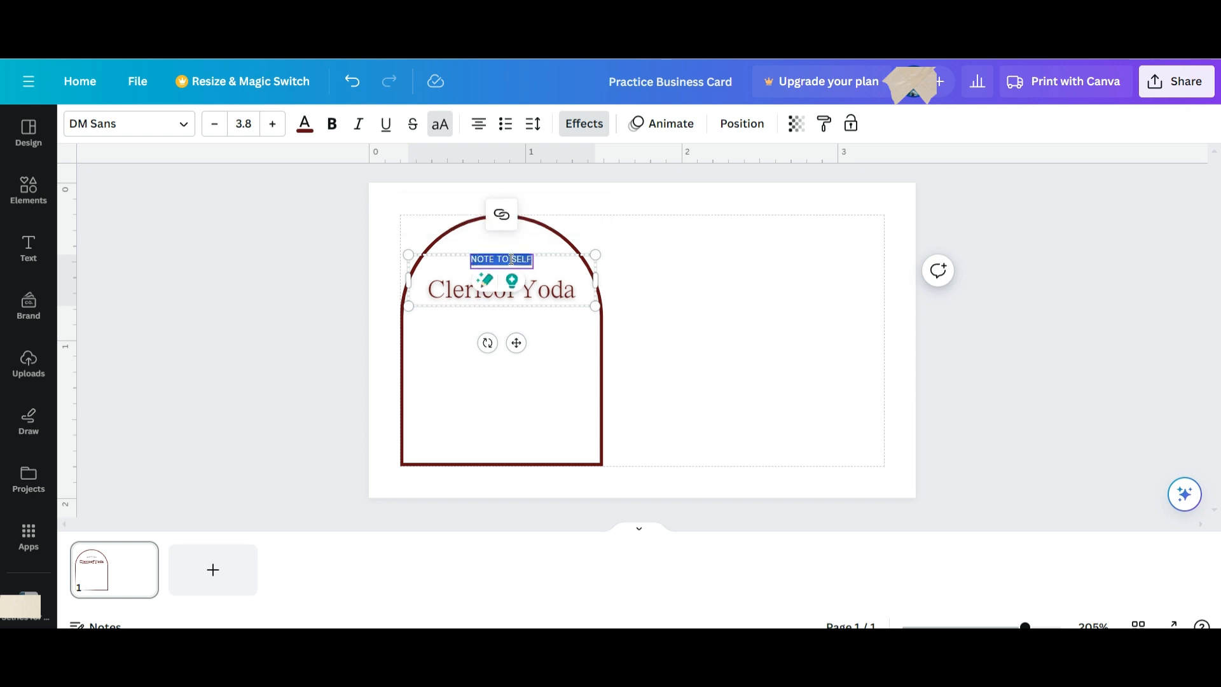
type("HOW TO")
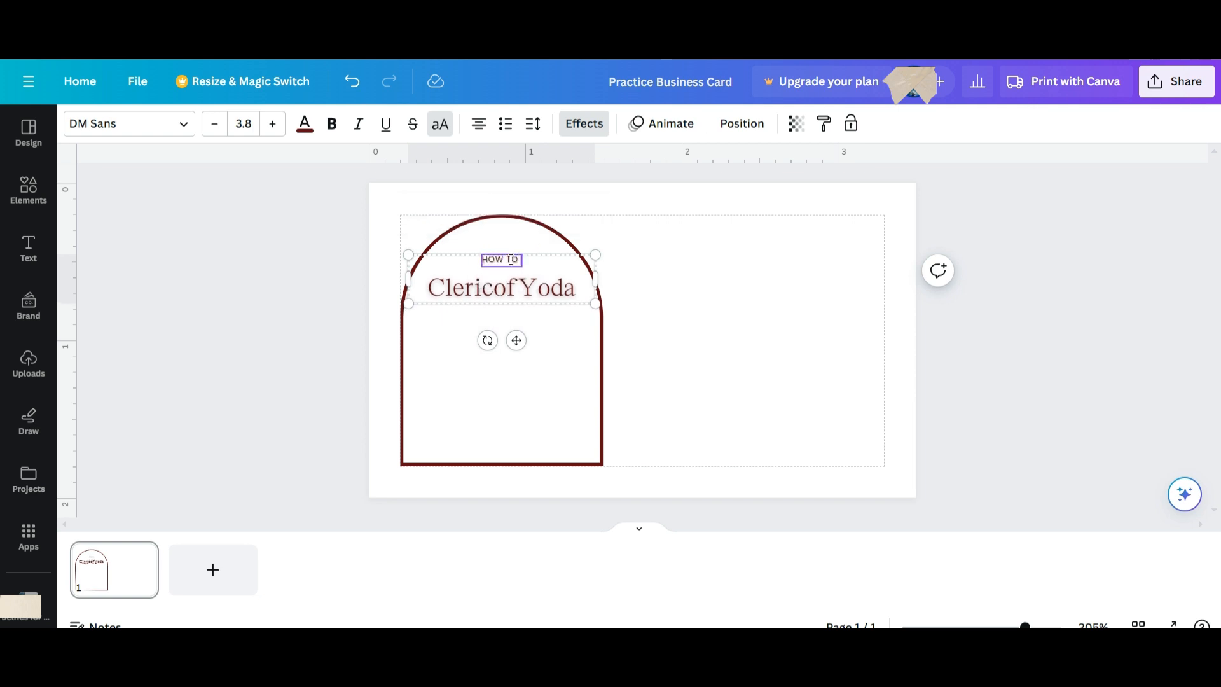
type(" VIDEOS")
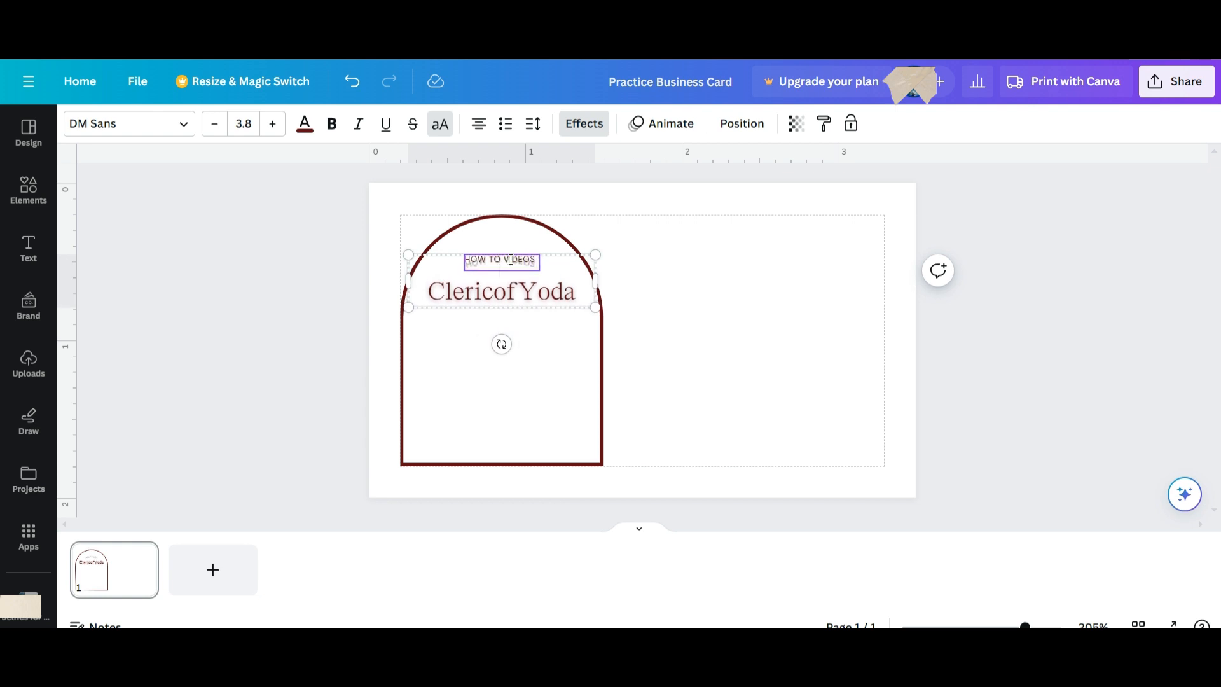
left_click(771, 384)
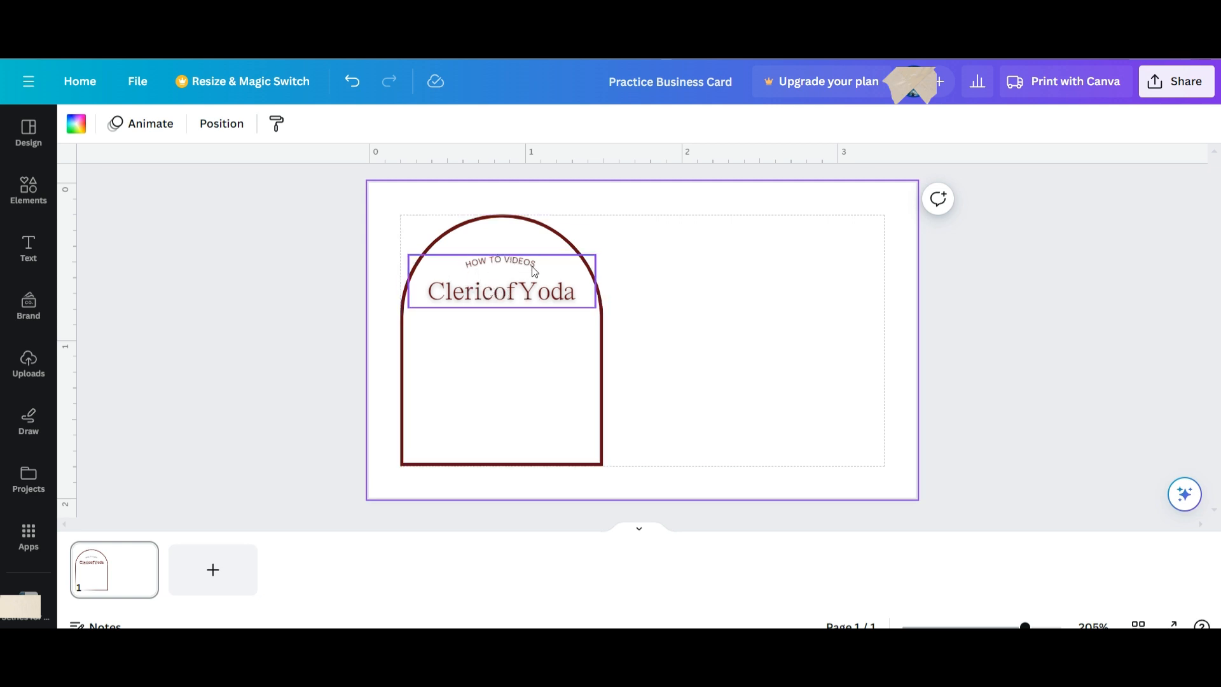
left_click(532, 337)
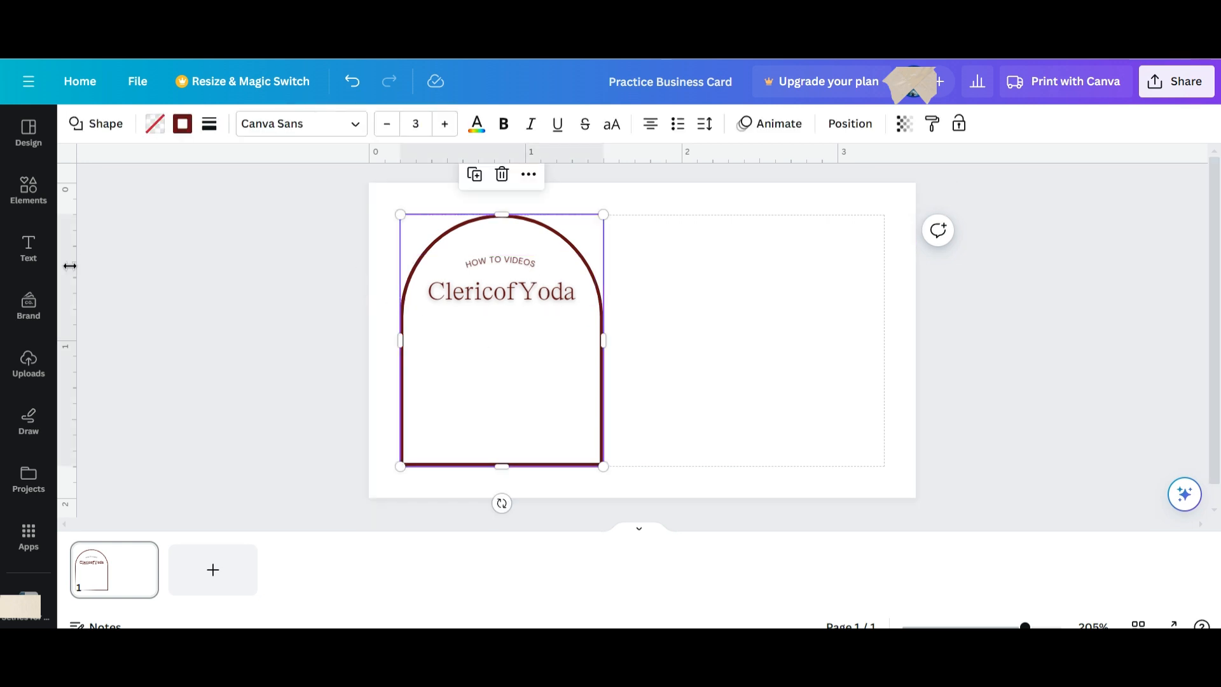
left_click(32, 247)
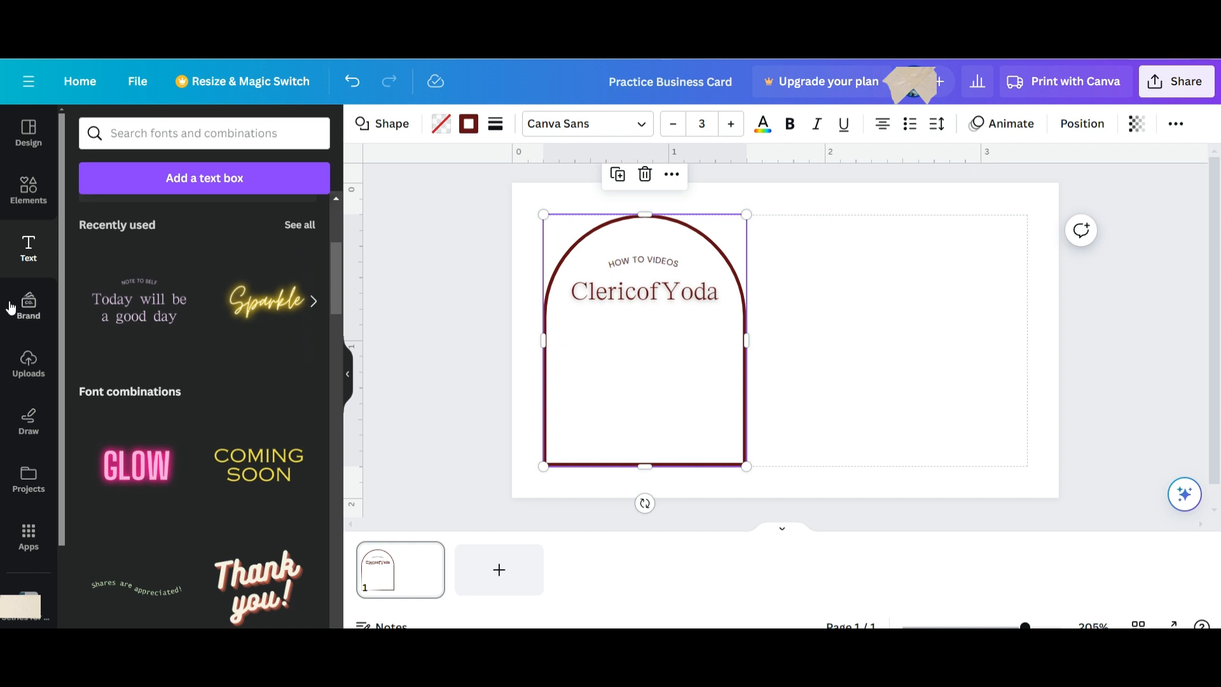
Add a 'YOUR PARAGRAPH TEXT' box, centre it under the name, and shrink it to size 7.7.
scroll(166, 342, "up", 4)
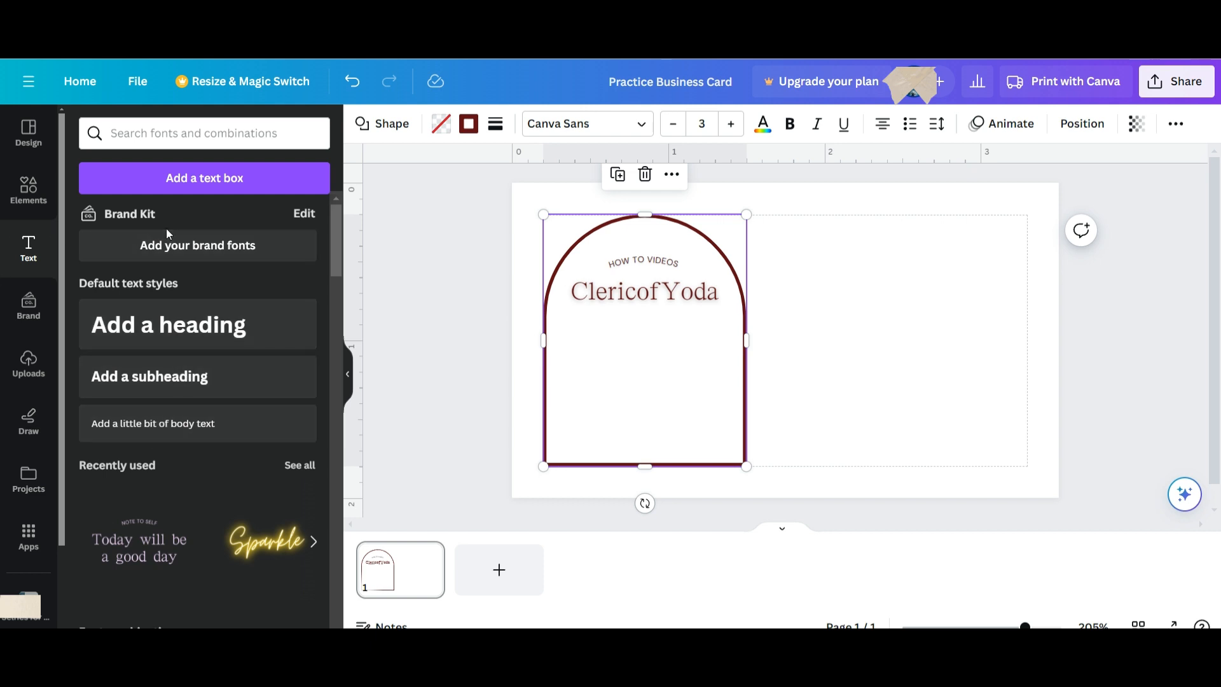
left_click(623, 342)
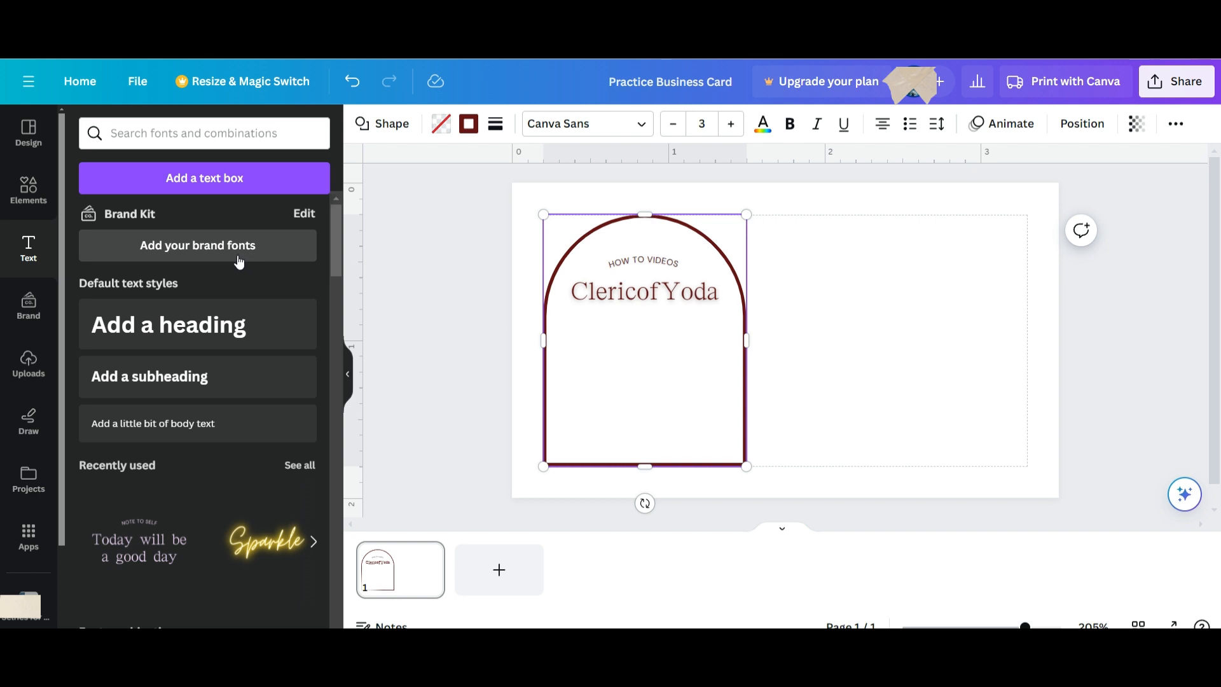
left_click(220, 179)
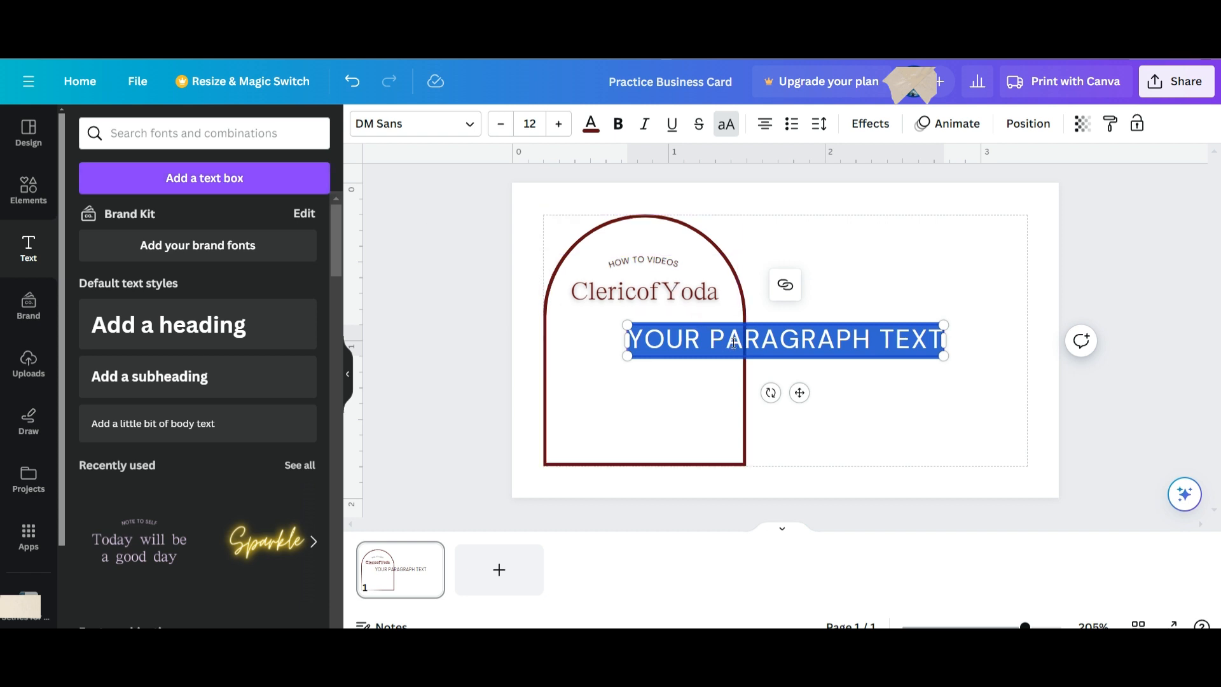
left_click(913, 387)
left_click(861, 330)
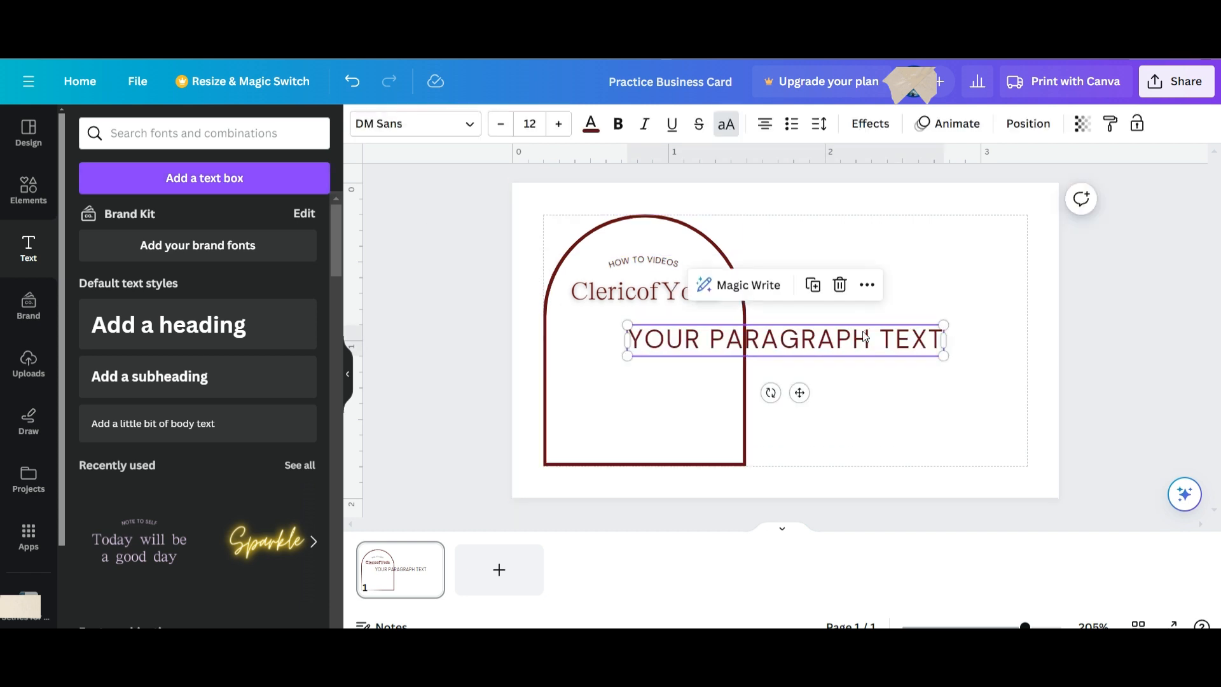
left_click_drag(861, 331, 777, 330)
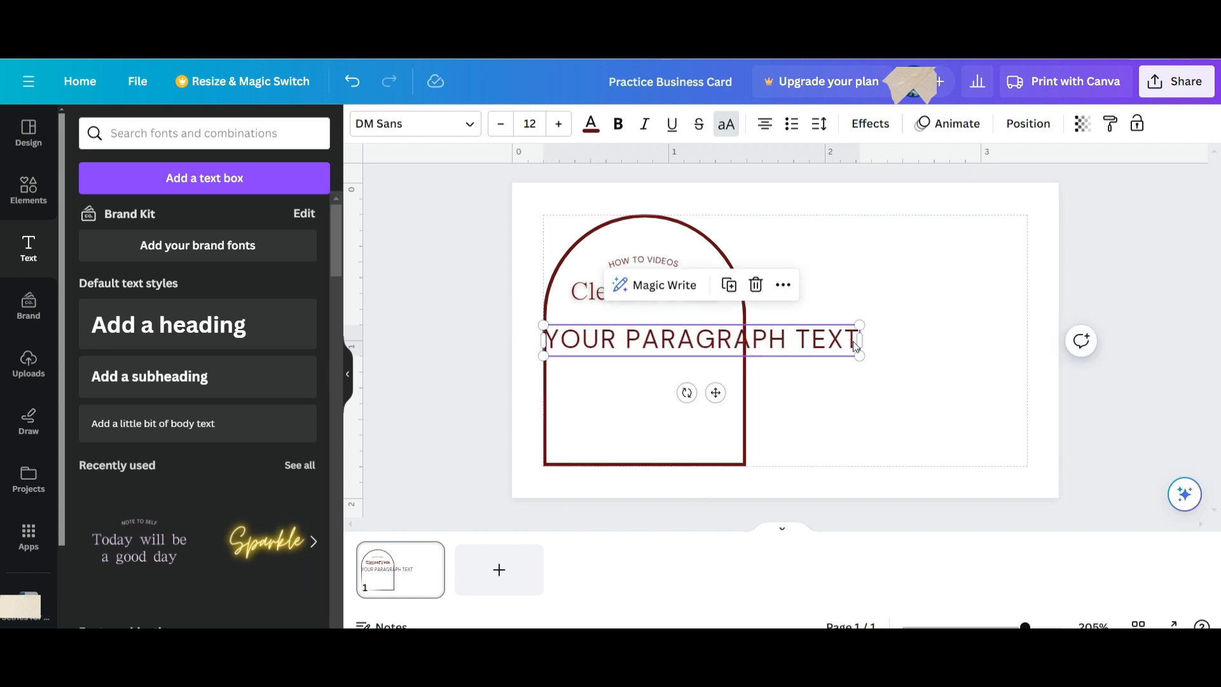
left_click_drag(858, 354, 742, 347)
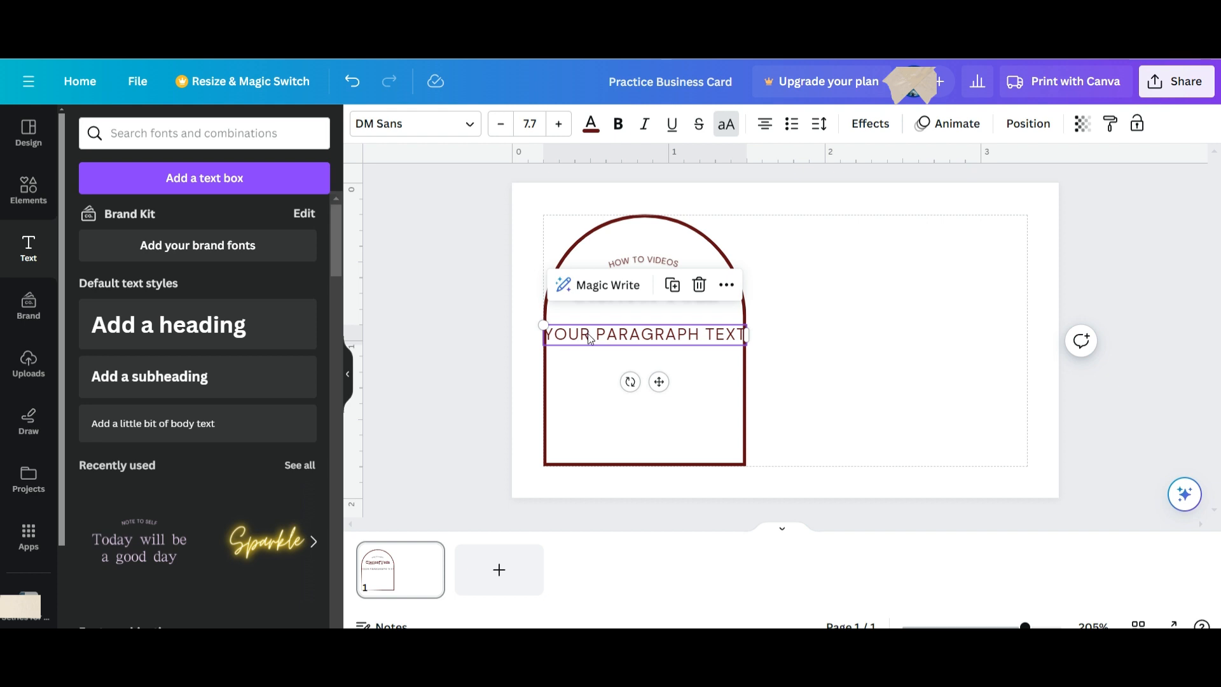
Replace the placeholder paragraph with a phone number line and an email address line.
double_click(589, 334)
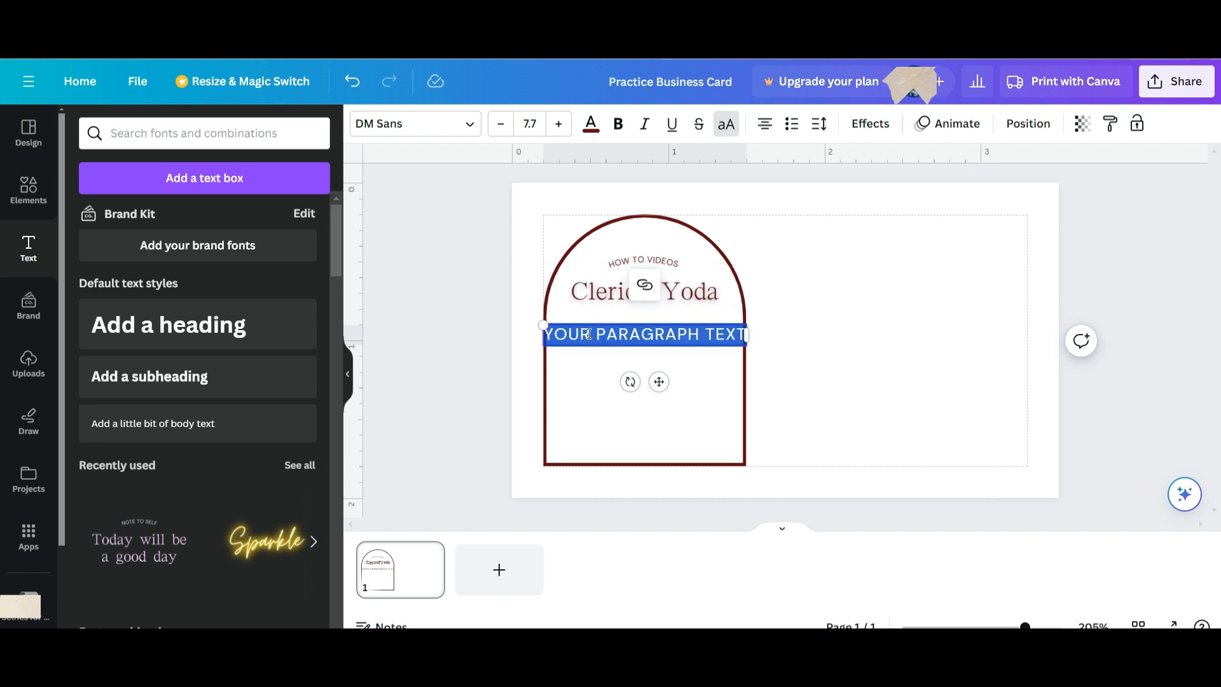
key("BackSpace")
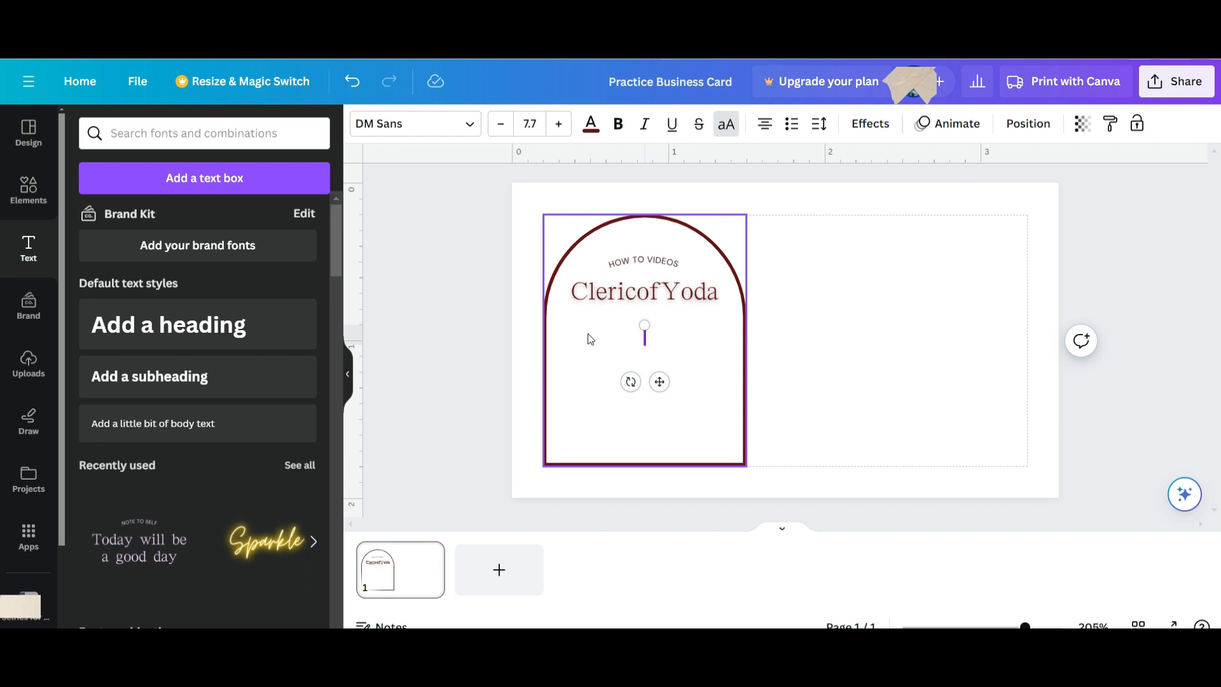
type("555.555")
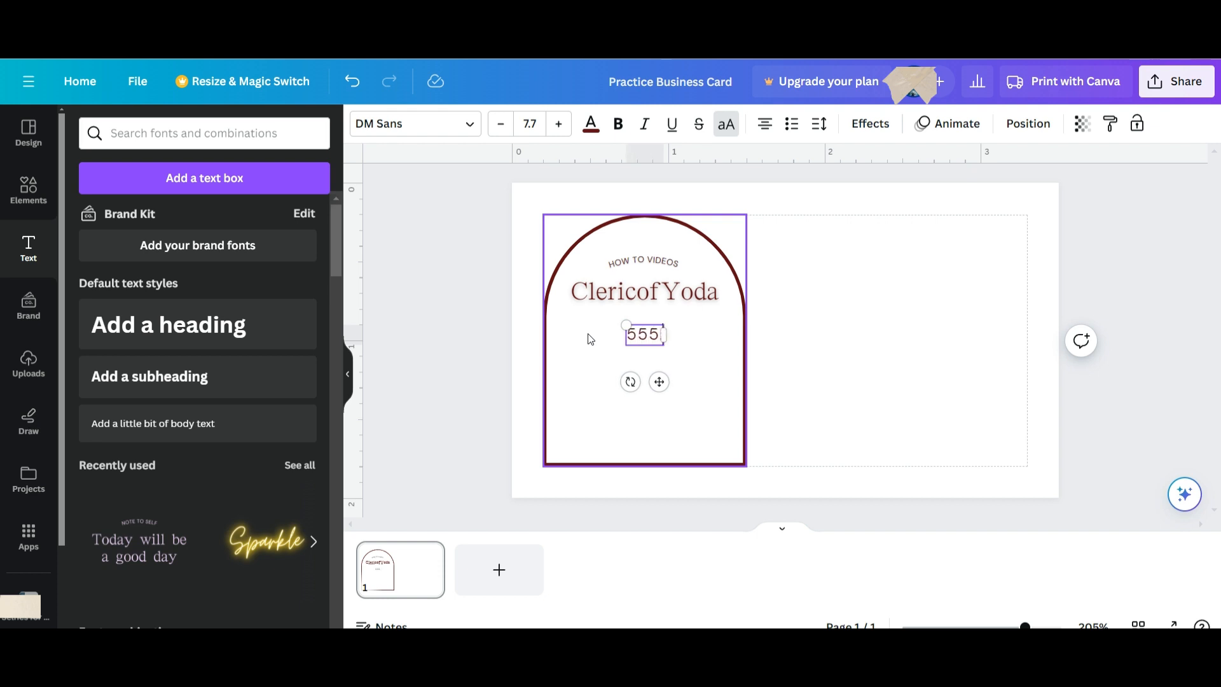
type(".5555")
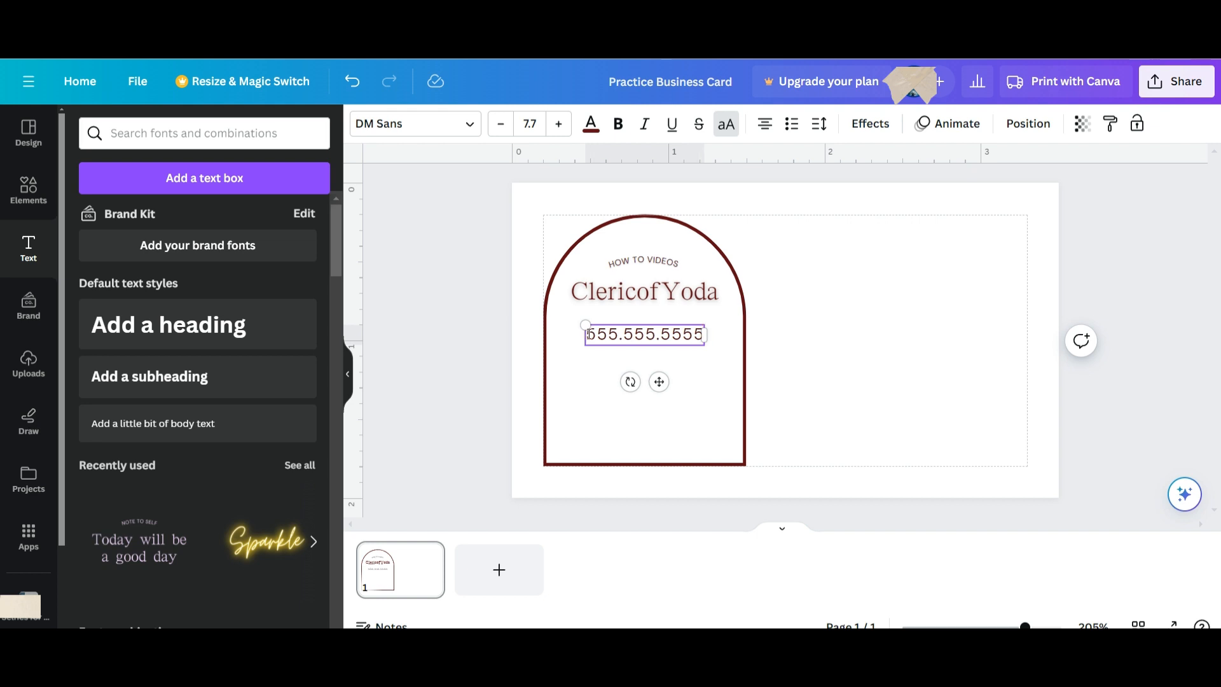
key("Return")
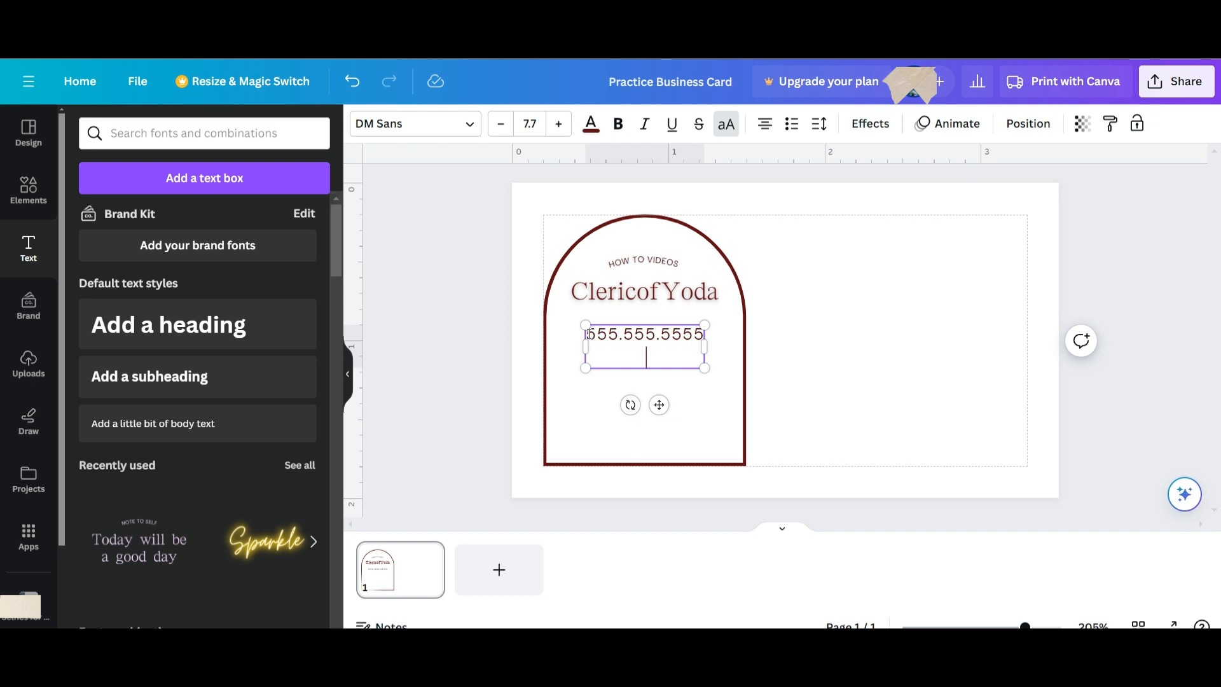
type("EMAIL@EMAIL")
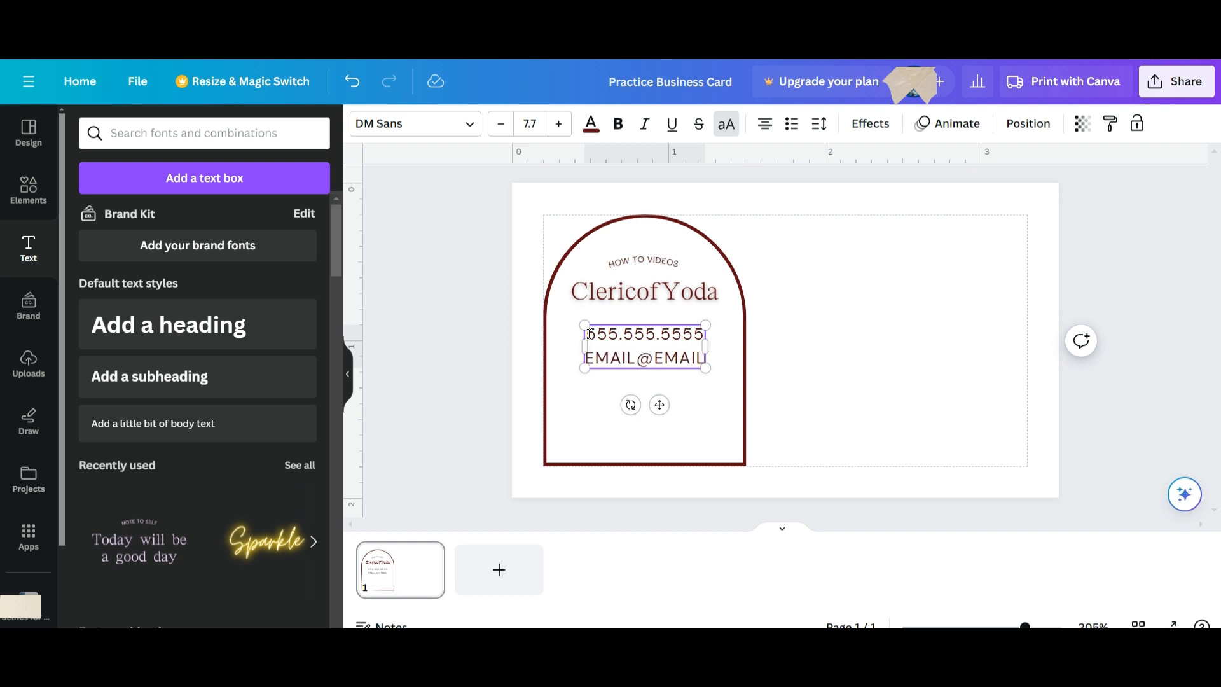
type(".COM")
key("Return")
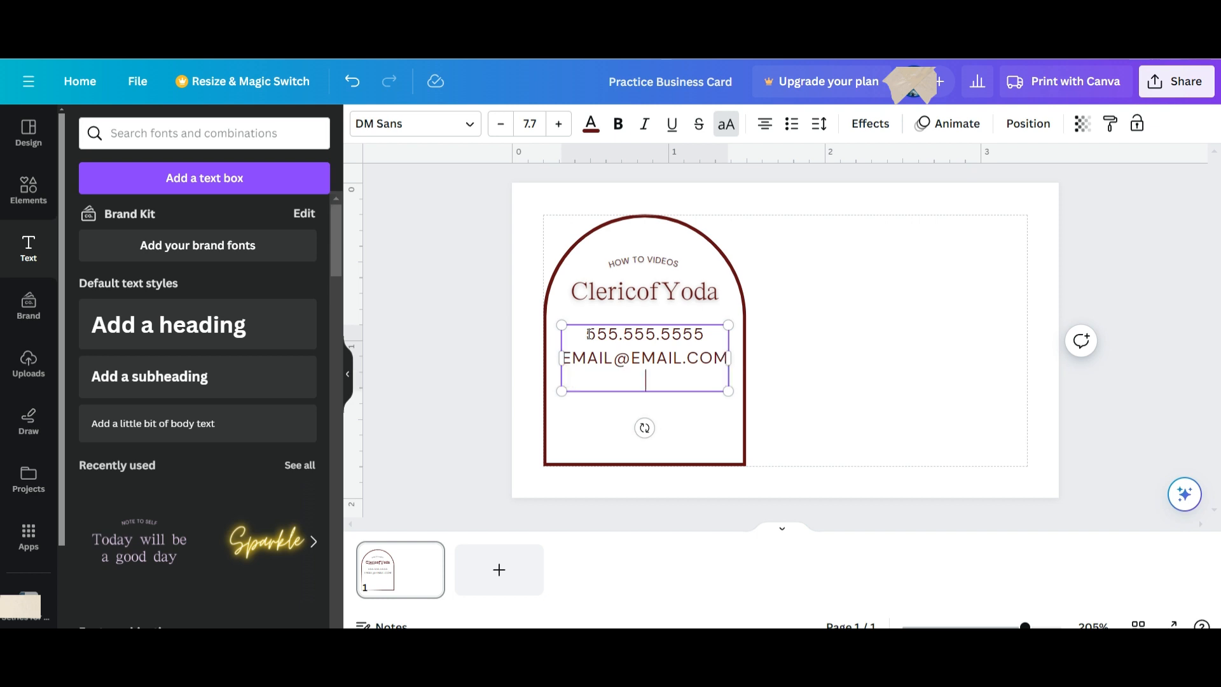
key("BackSpace")
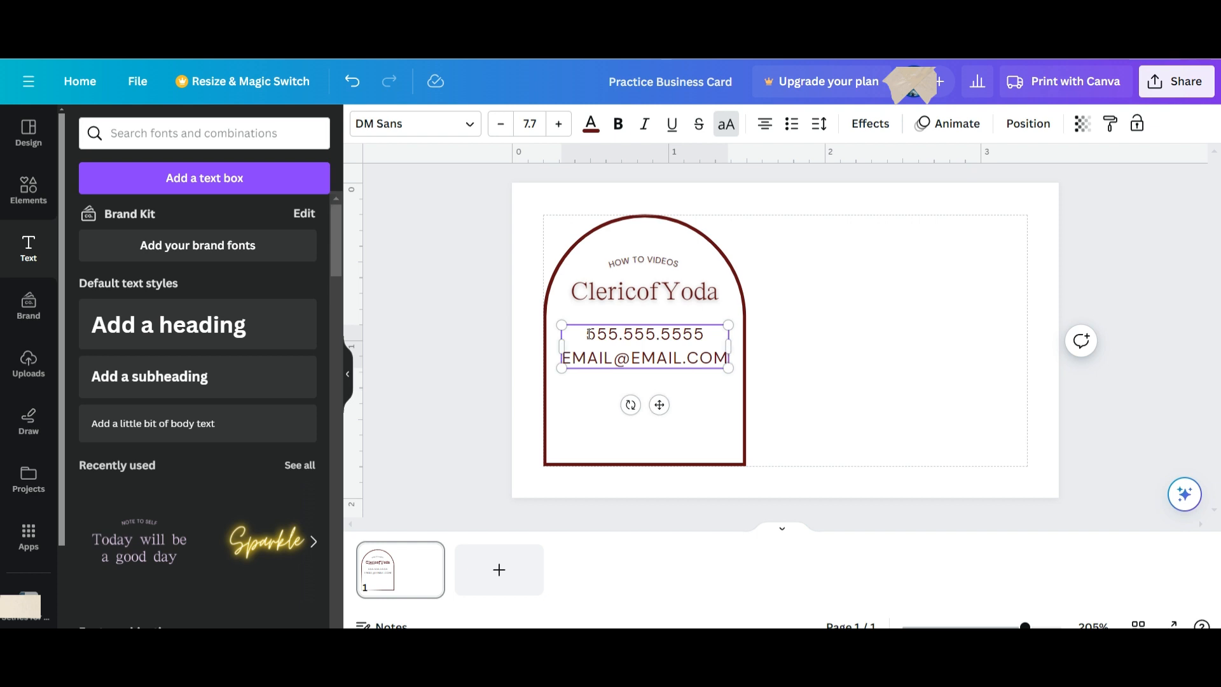
Copy the email address line, then delete it so only the phone number remains.
double_click(645, 353)
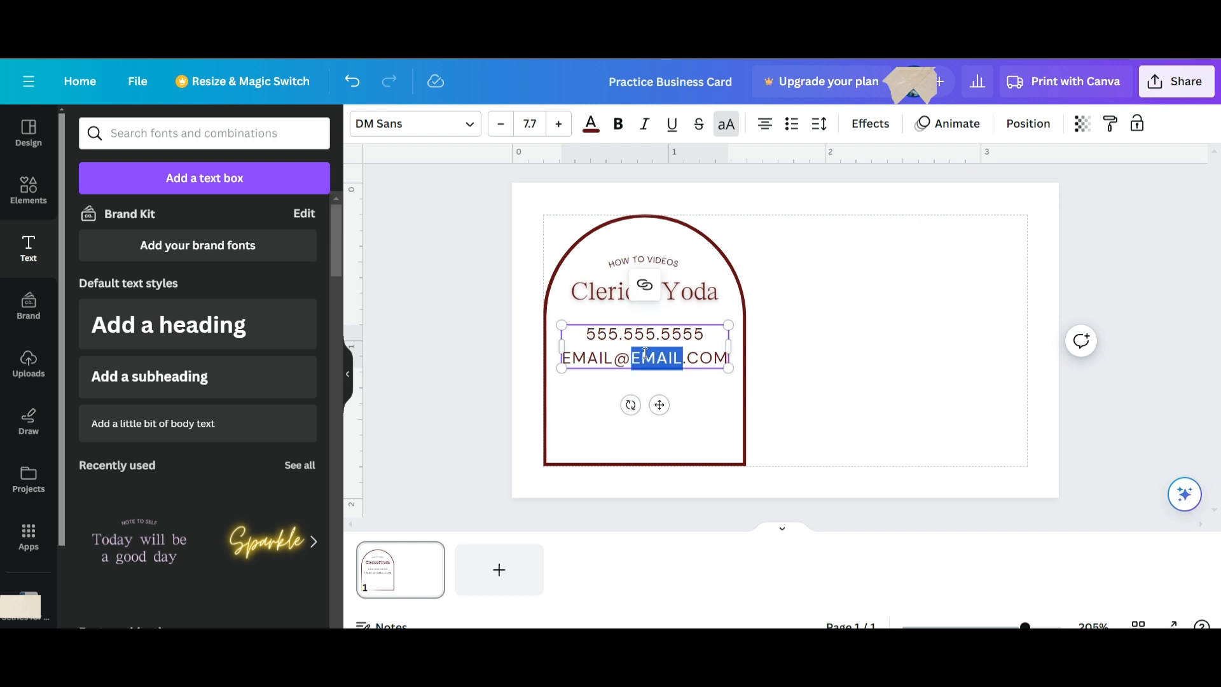
triple_click(644, 353)
right_click(644, 354)
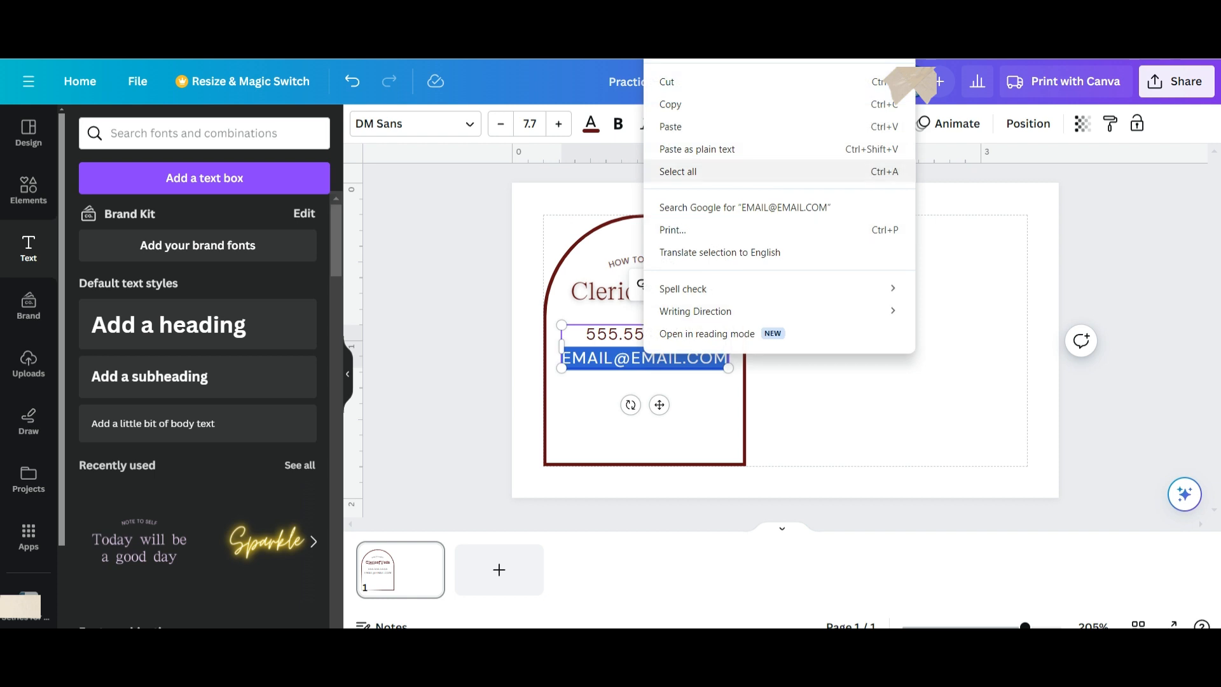
left_click(670, 104)
key("BackSpace")
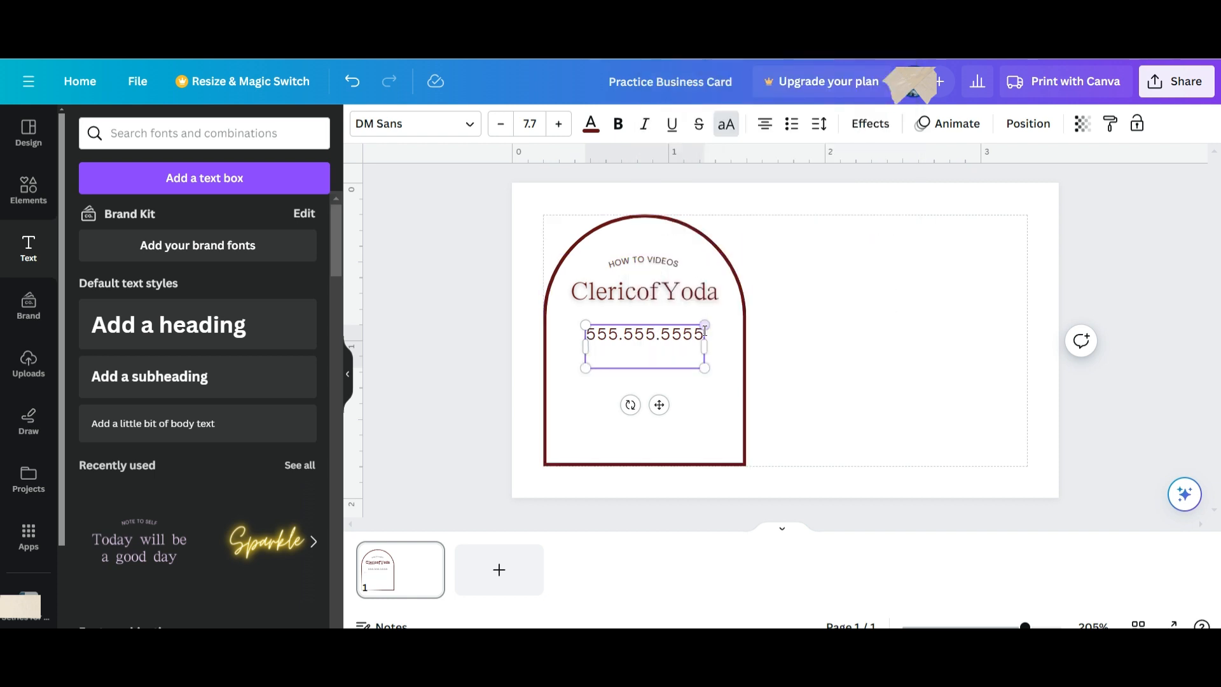
key("BackSpace")
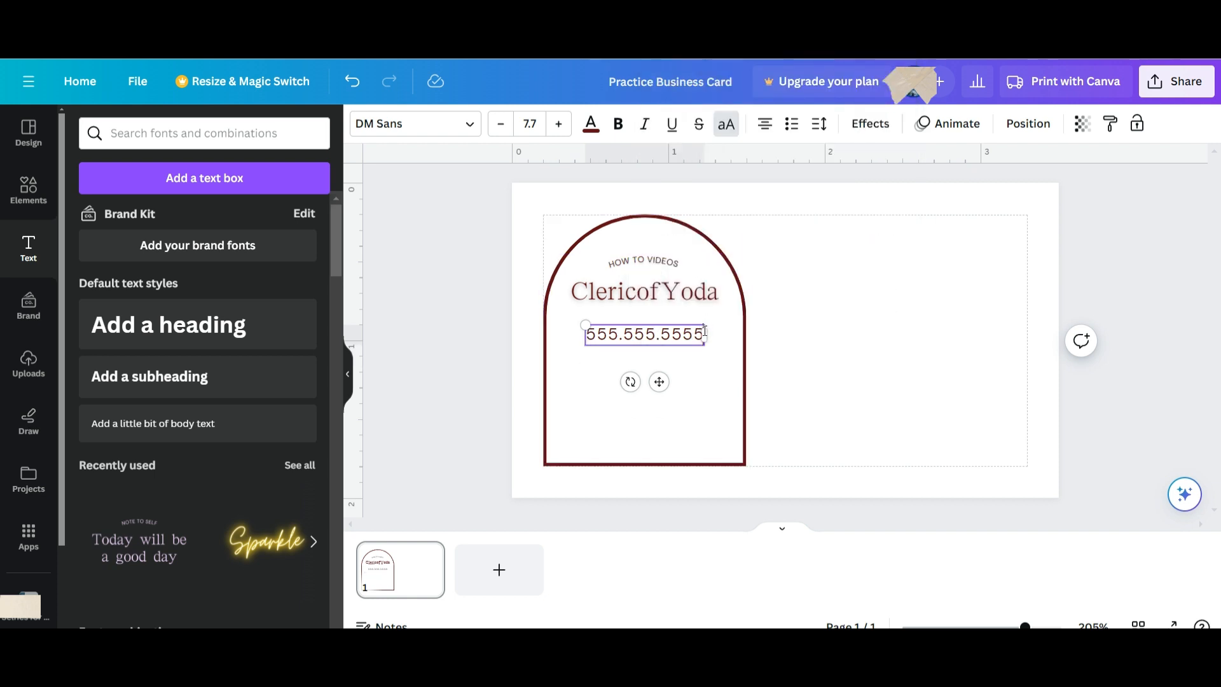
left_click(703, 361)
left_click(689, 340)
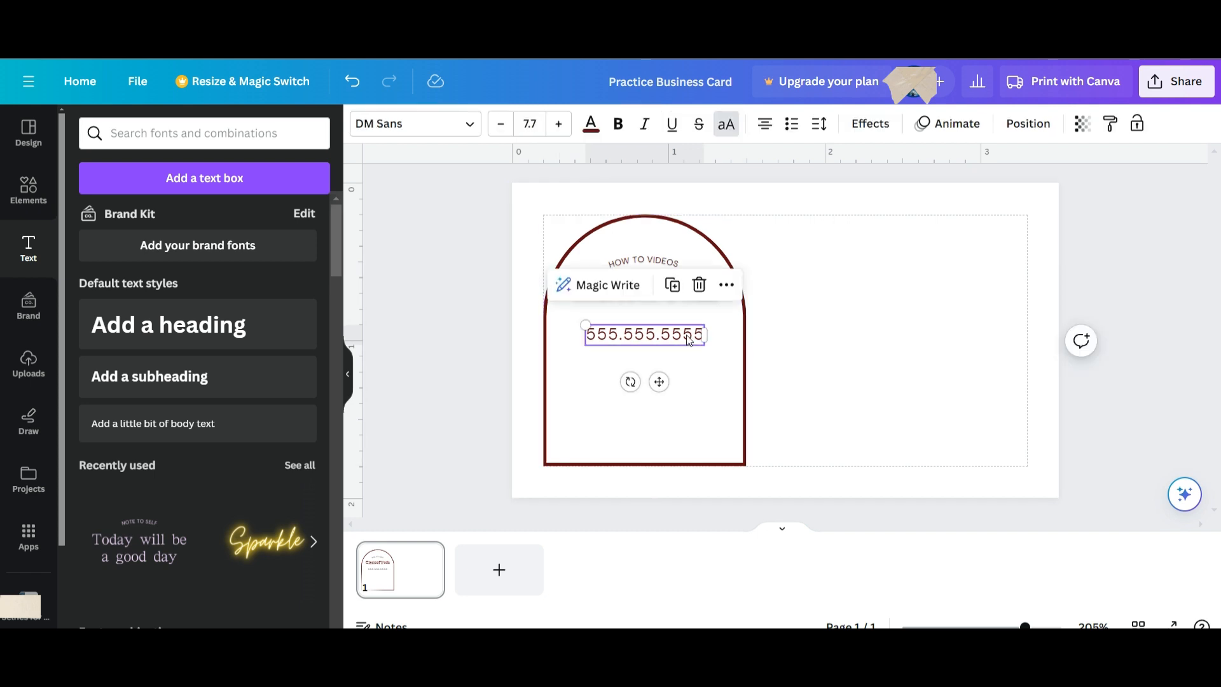
Copy the name heading's style (AR Pcrystal Mincho, 11.8, dark red, shadow) onto the phone number.
left_click(728, 351)
left_click(660, 290)
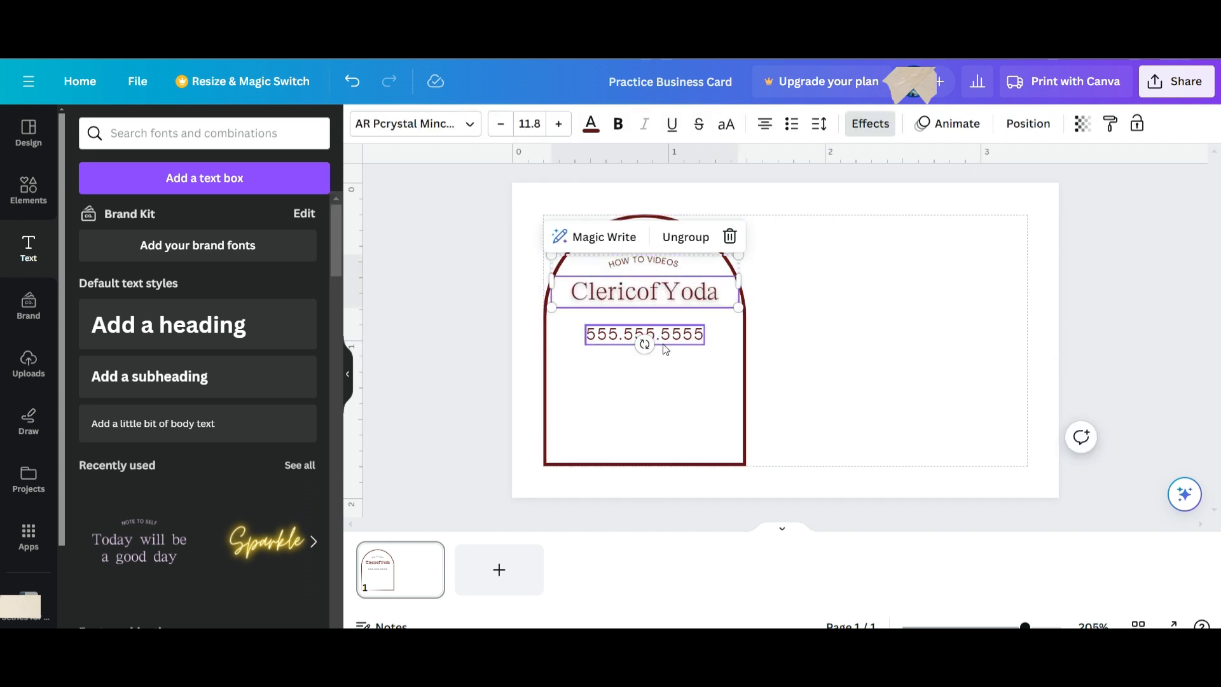
left_click(454, 126)
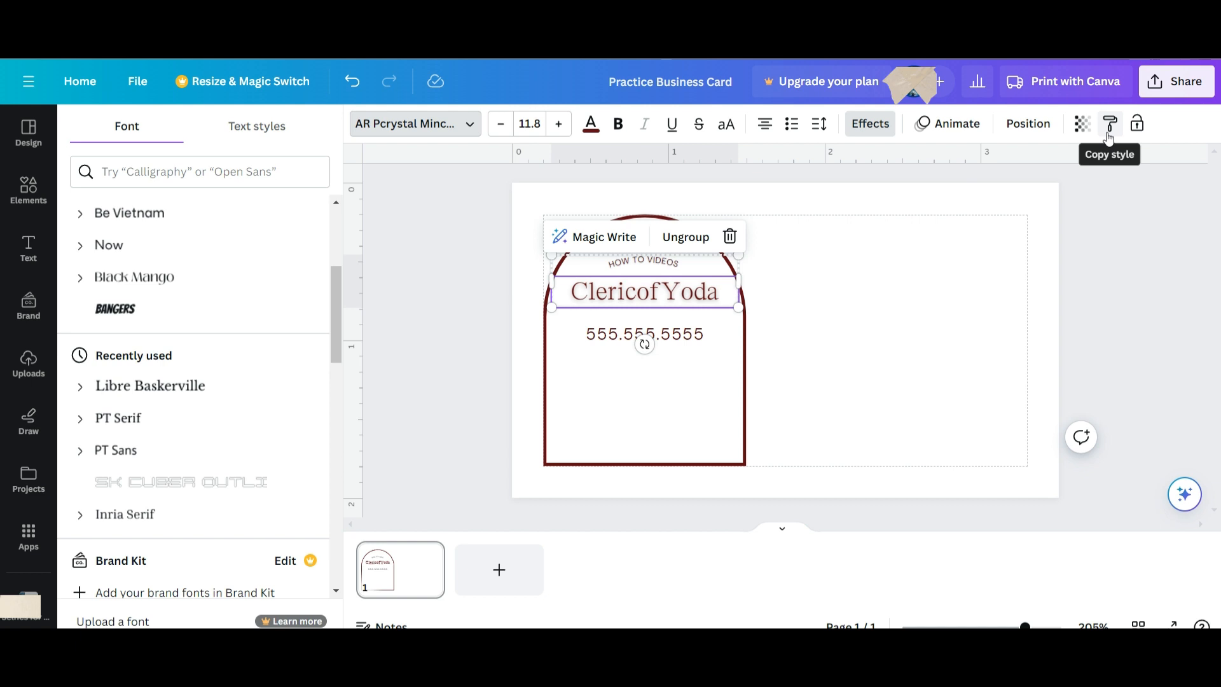
scroll(150, 292, "down", 8)
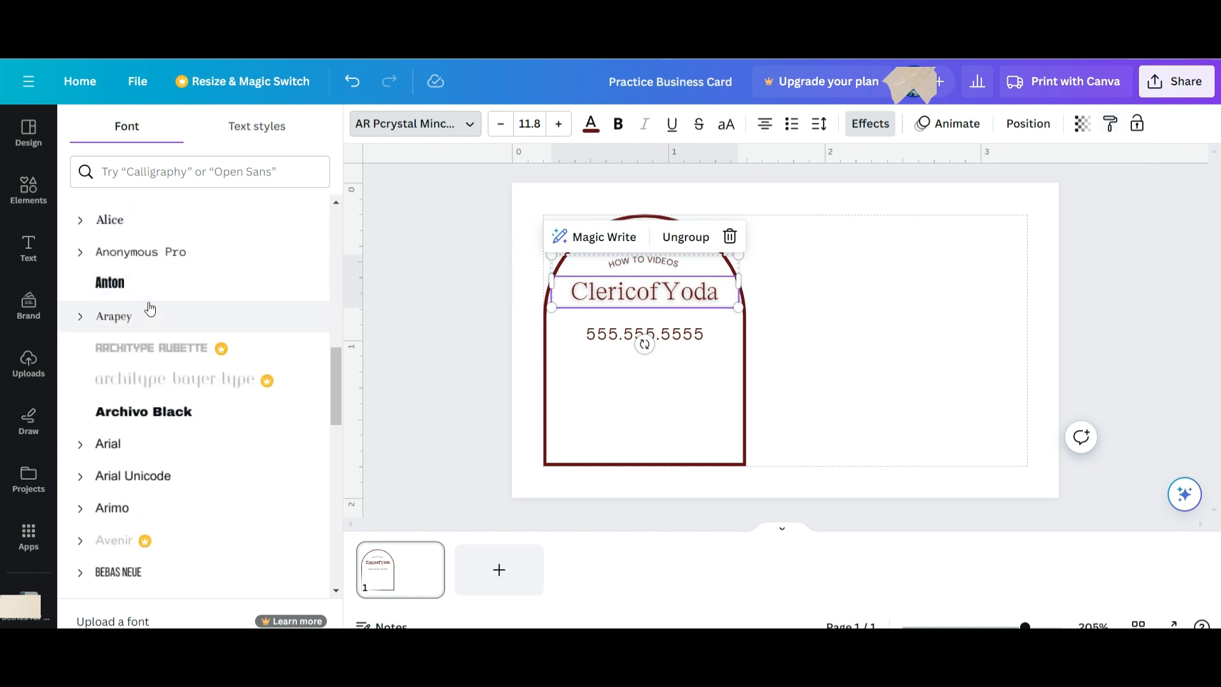
scroll(150, 309, "up", 8)
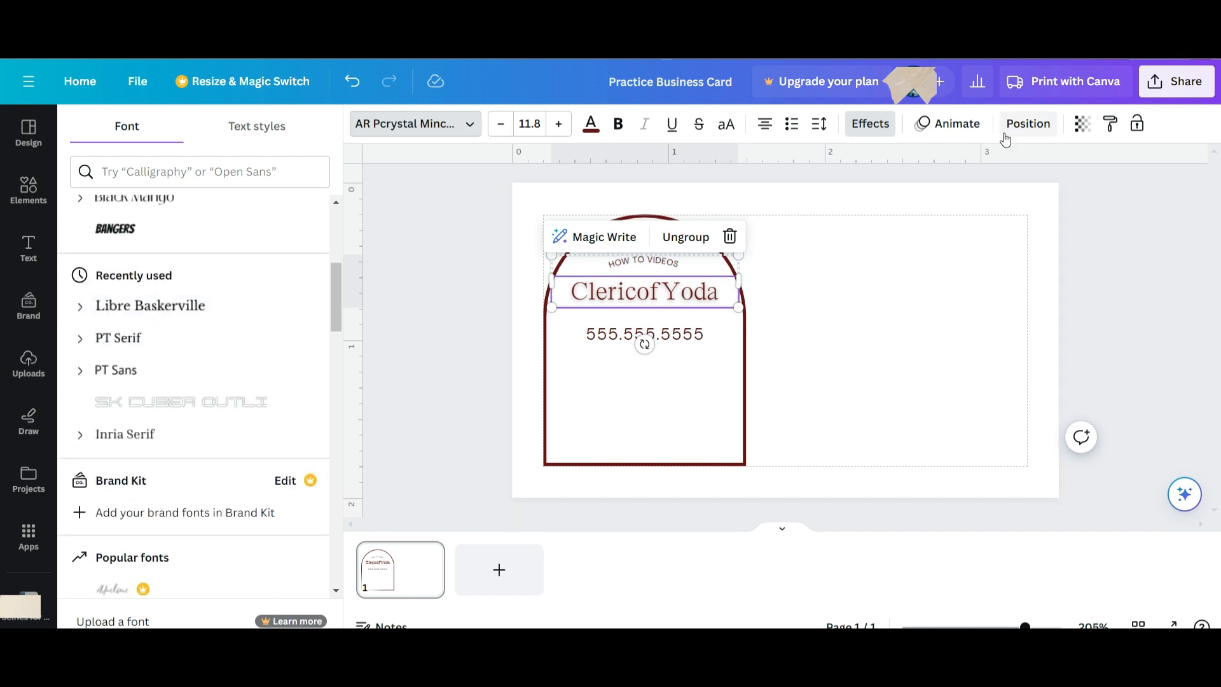
left_click(1111, 123)
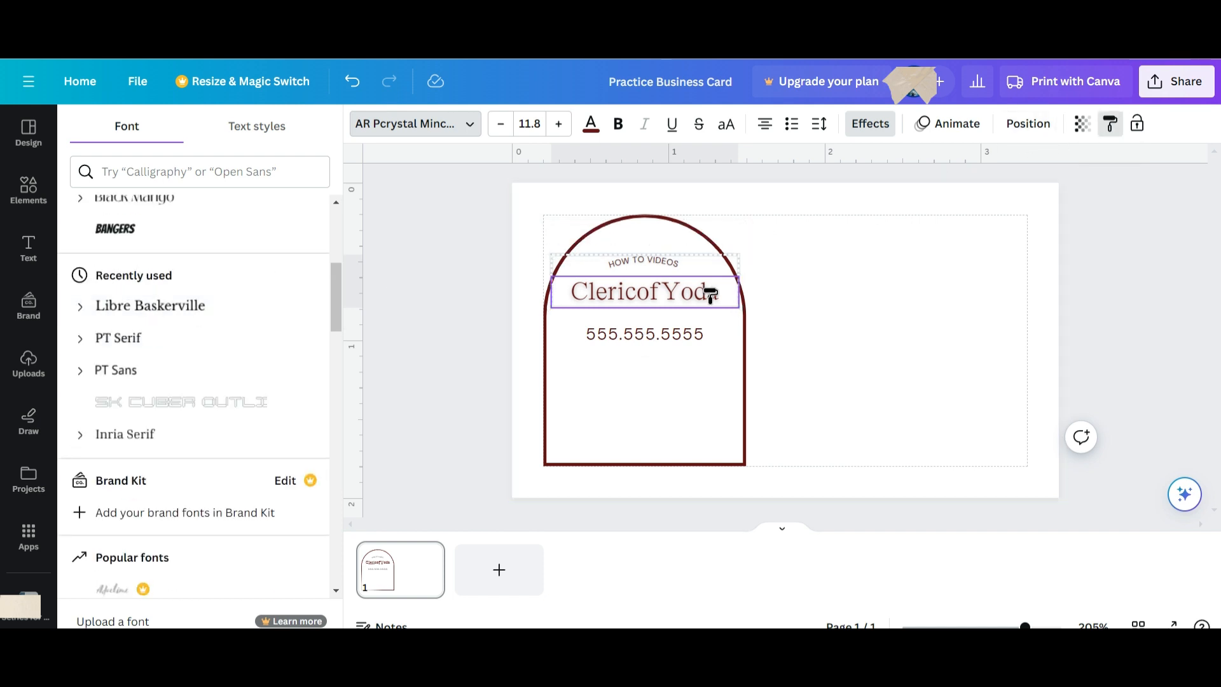
left_click(661, 332)
left_click(724, 395)
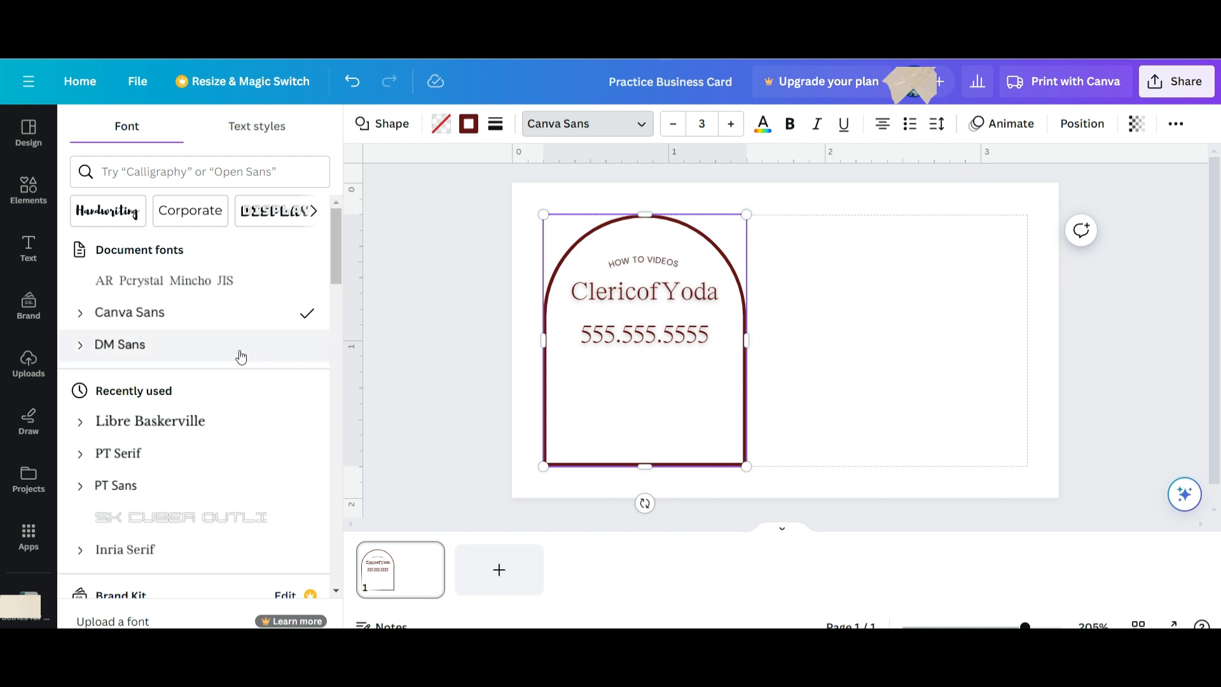
left_click(40, 262)
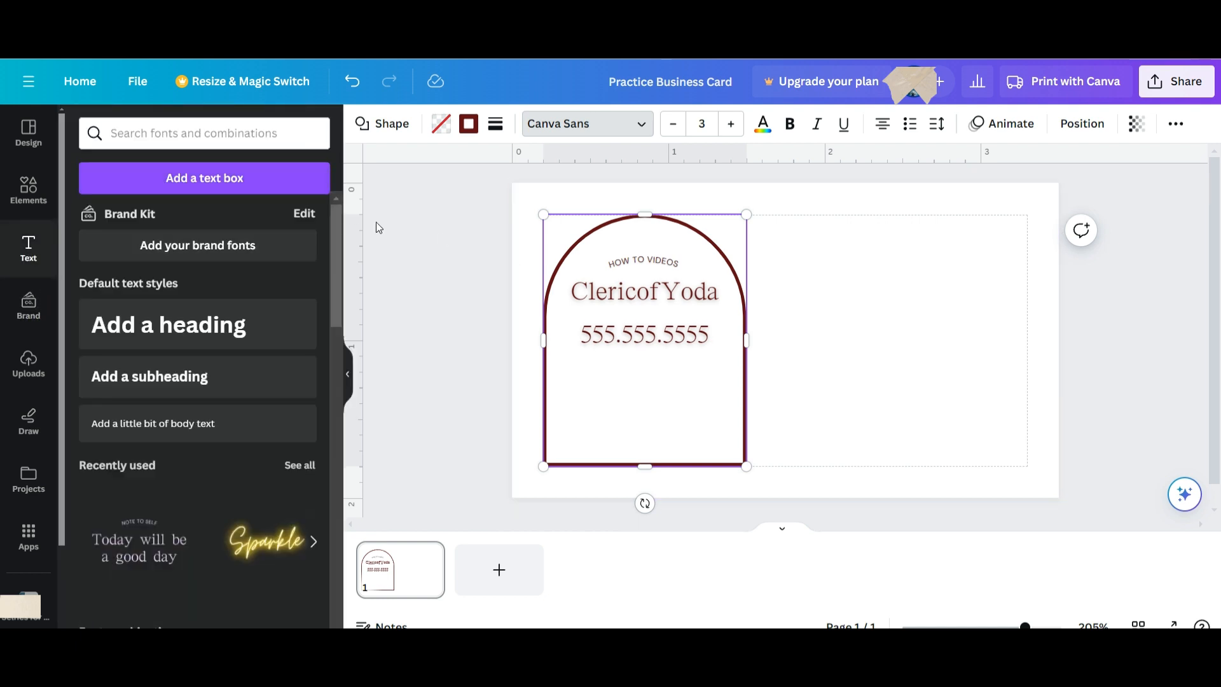
Duplicate the phone number line and place the copy just below the original.
left_click(661, 337)
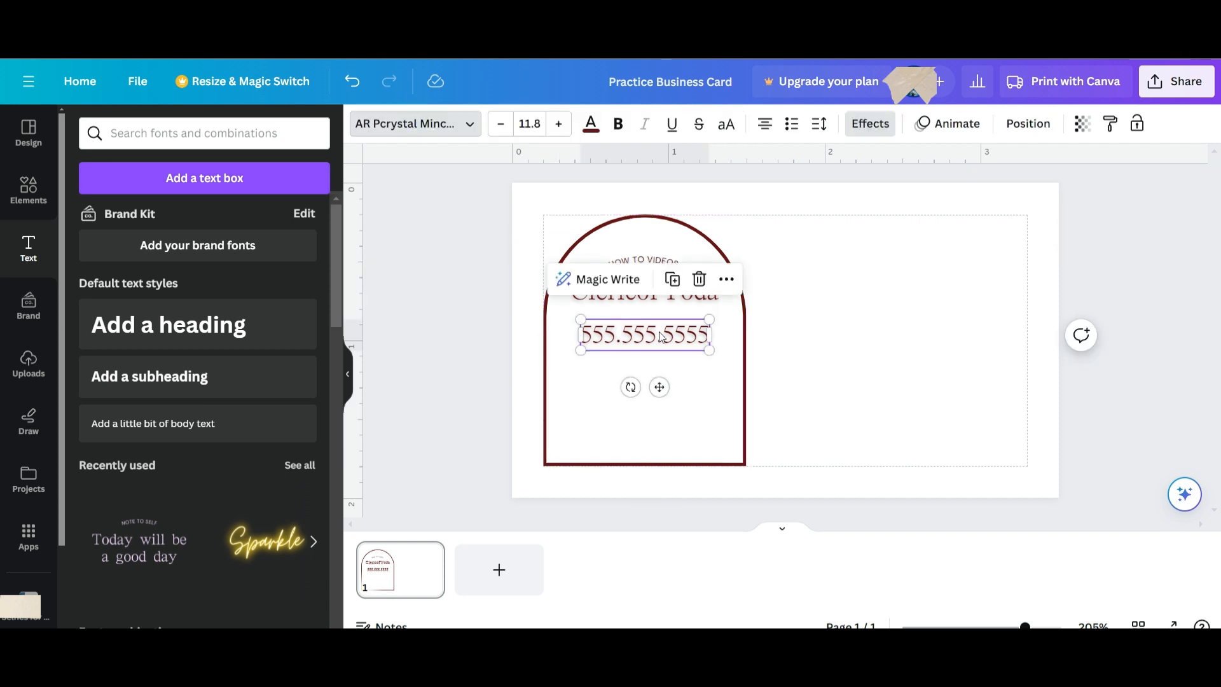
left_click(672, 280)
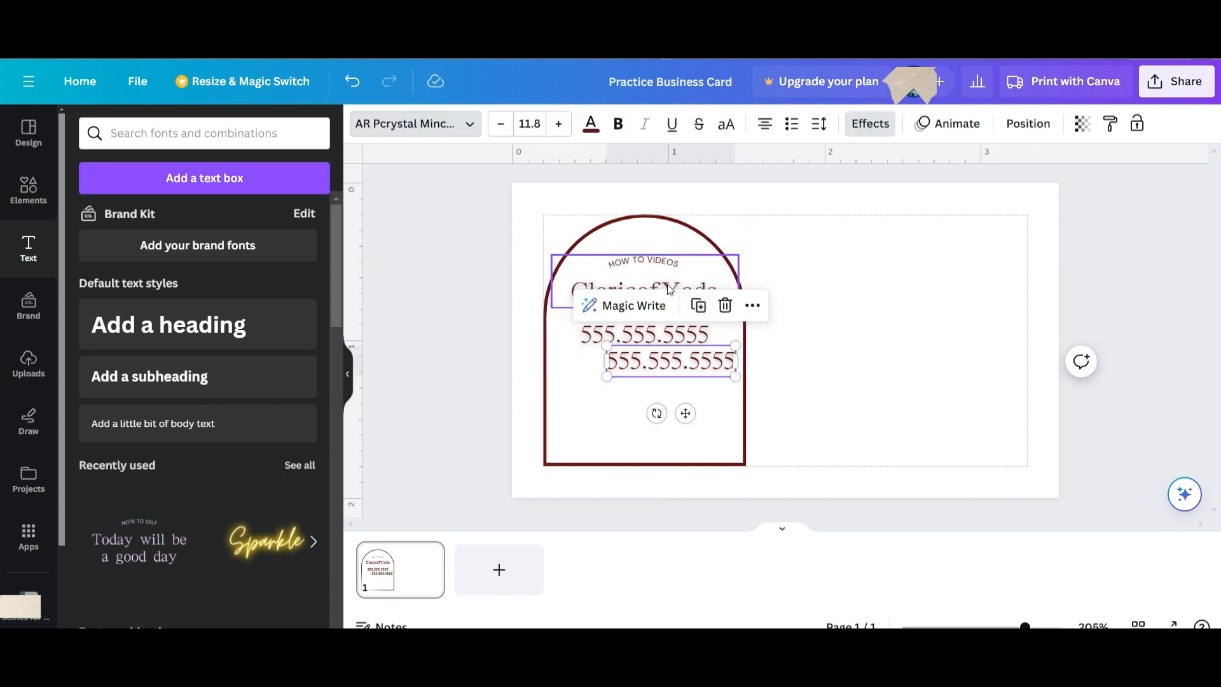
left_click_drag(665, 366, 638, 378)
double_click(642, 382)
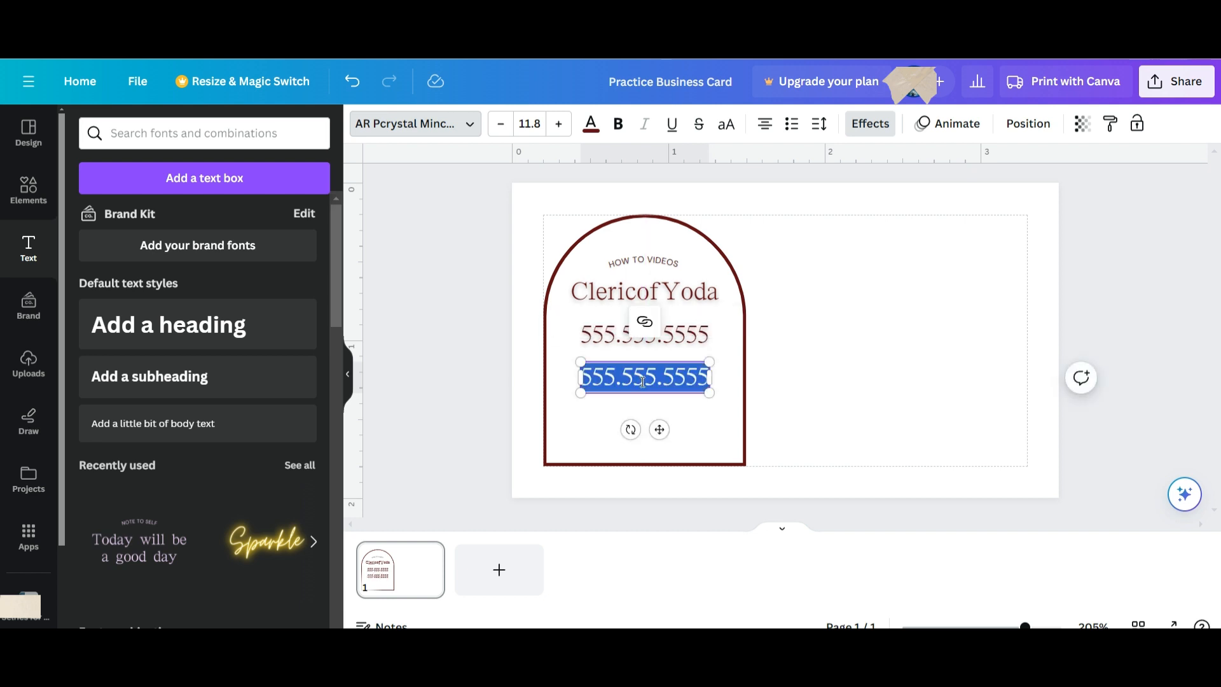
type("email")
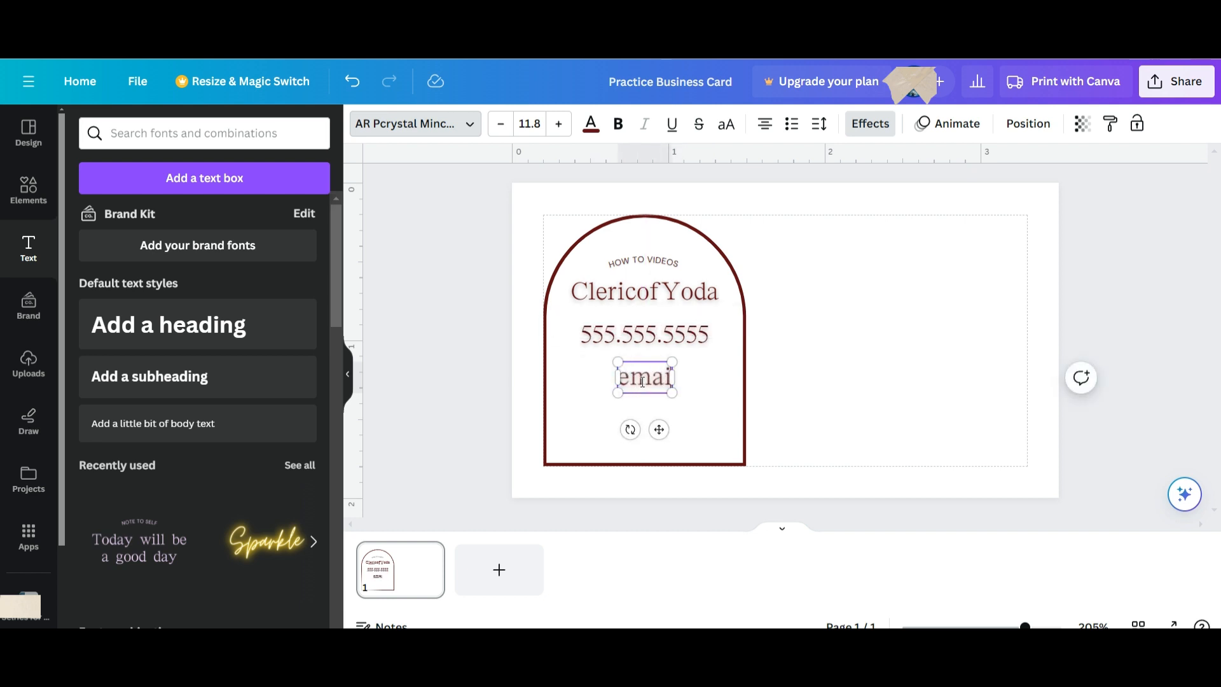
key("ctrl+z")
key("ctrl+z")
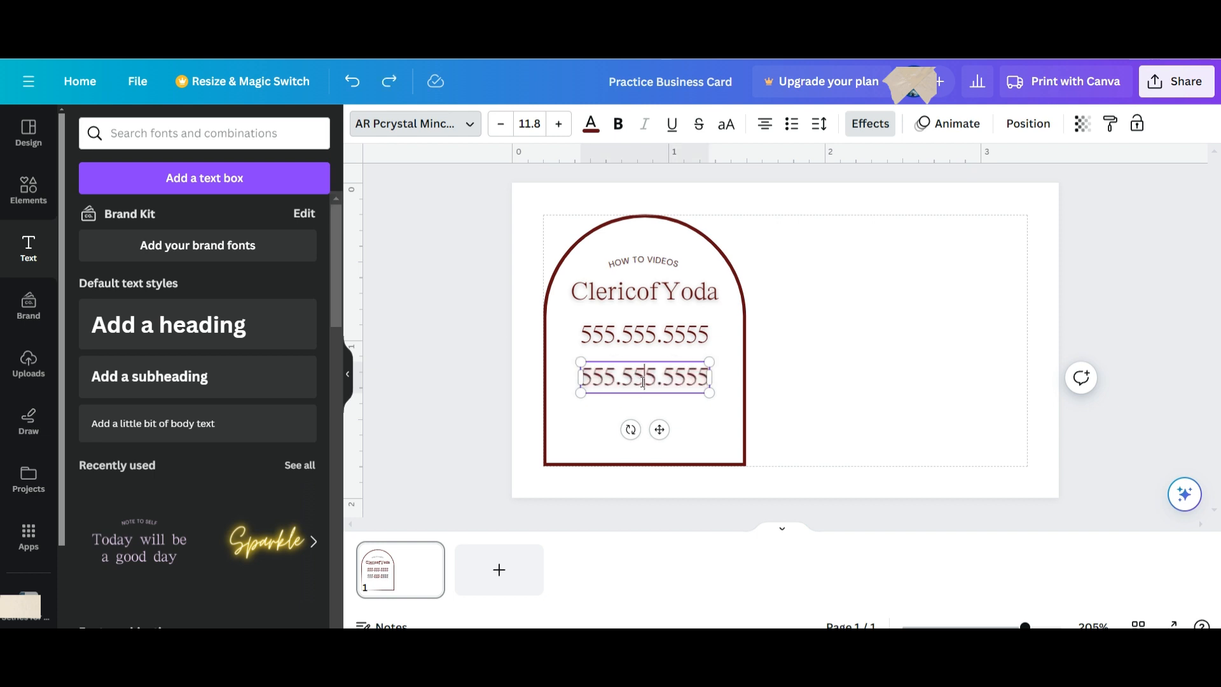
Paste the email address over the copy as plain text and shrink it to size 9.7.
triple_click(643, 382)
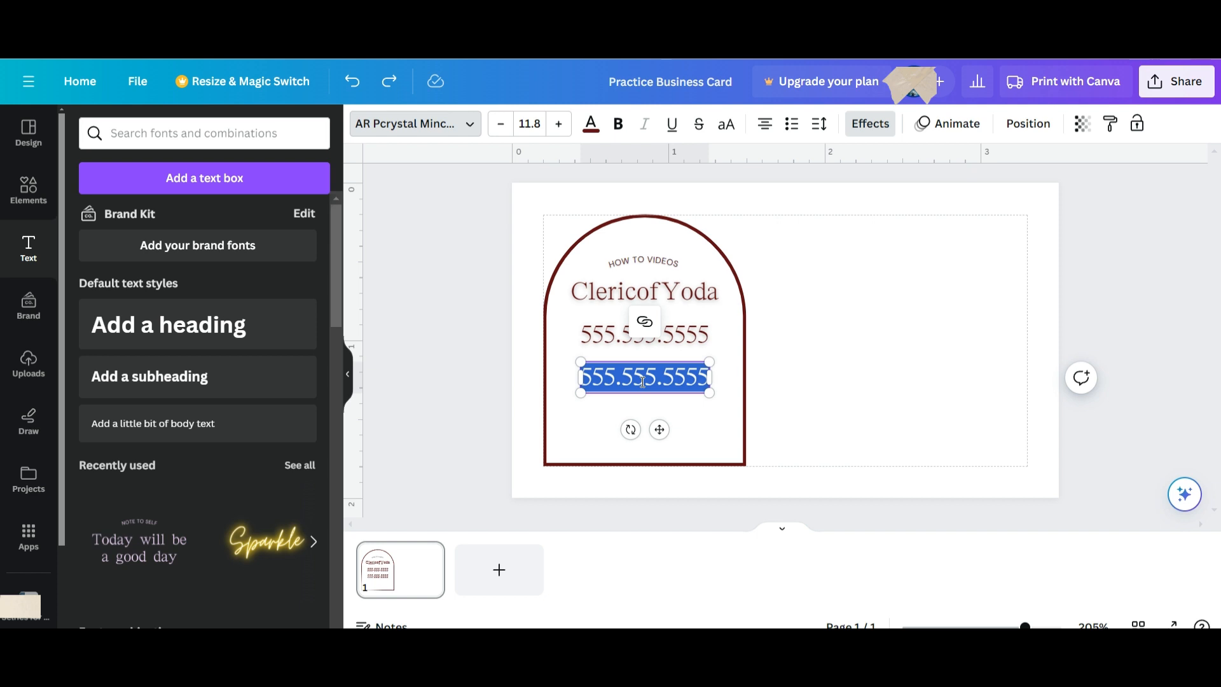
right_click(643, 382)
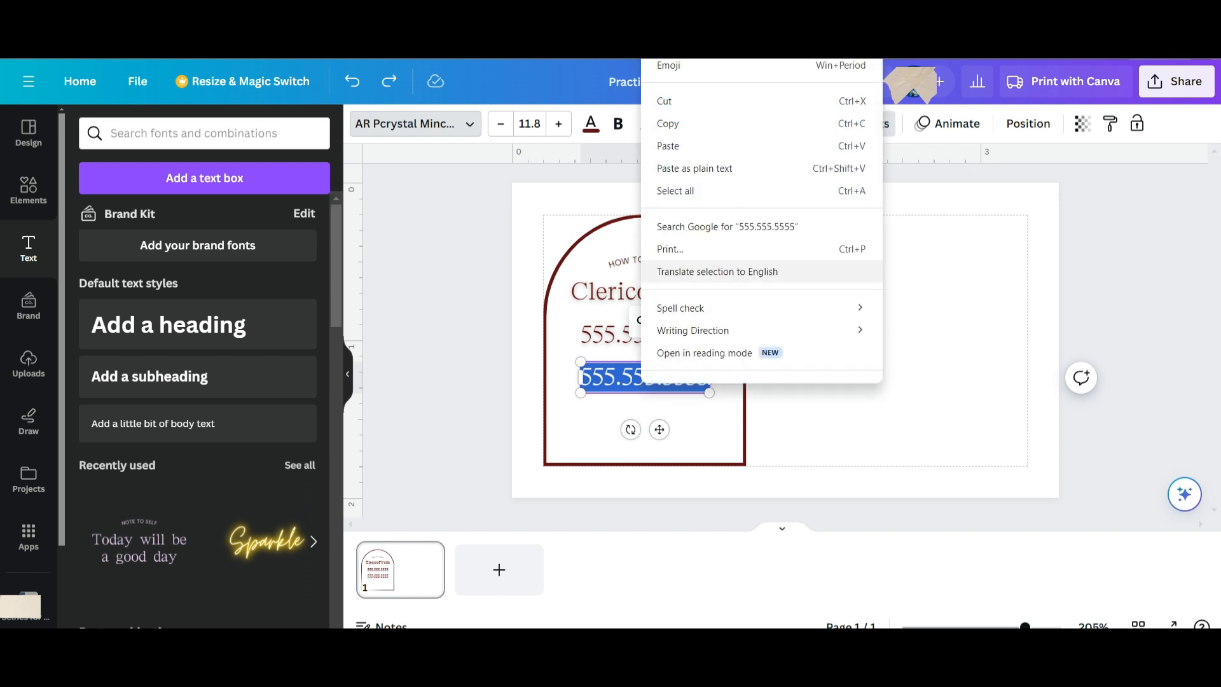
left_click(692, 167)
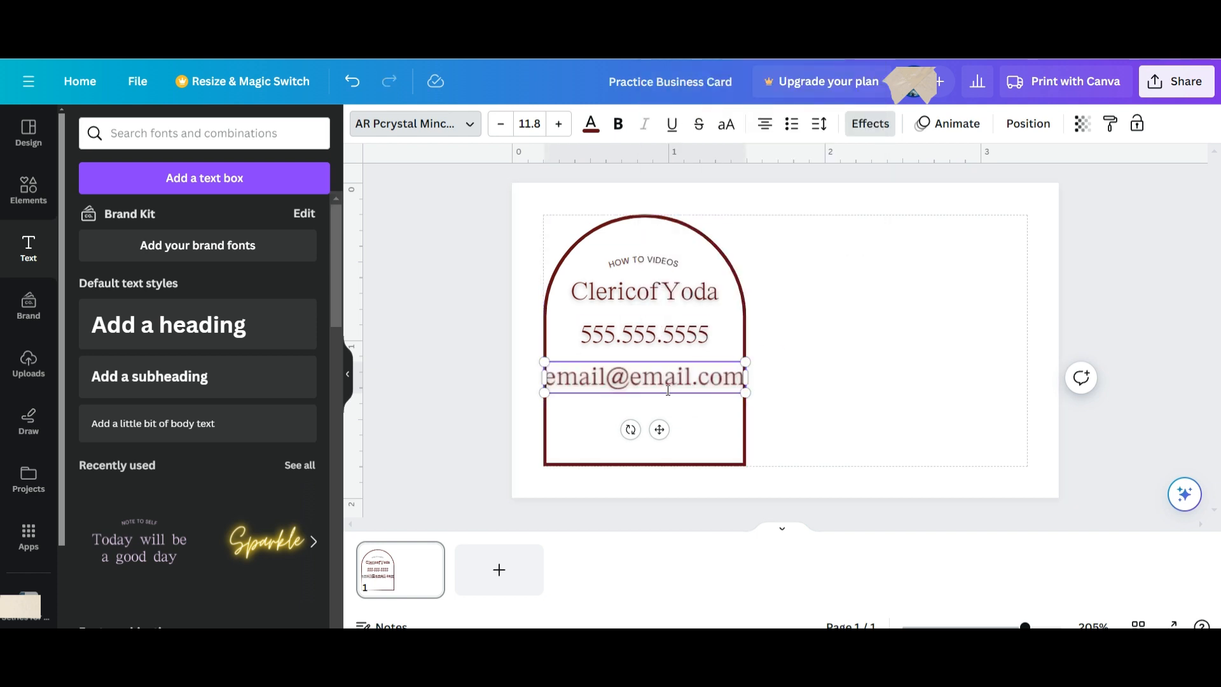
left_click_drag(744, 362, 684, 373)
left_click(678, 421)
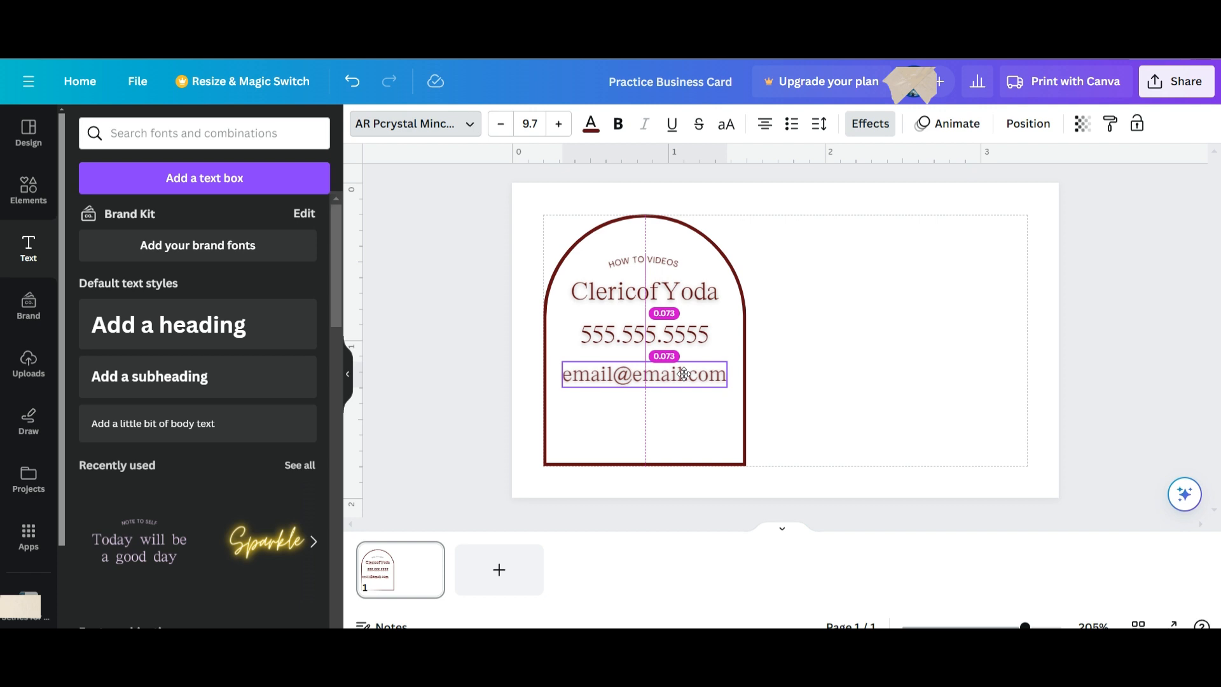
left_click(684, 375)
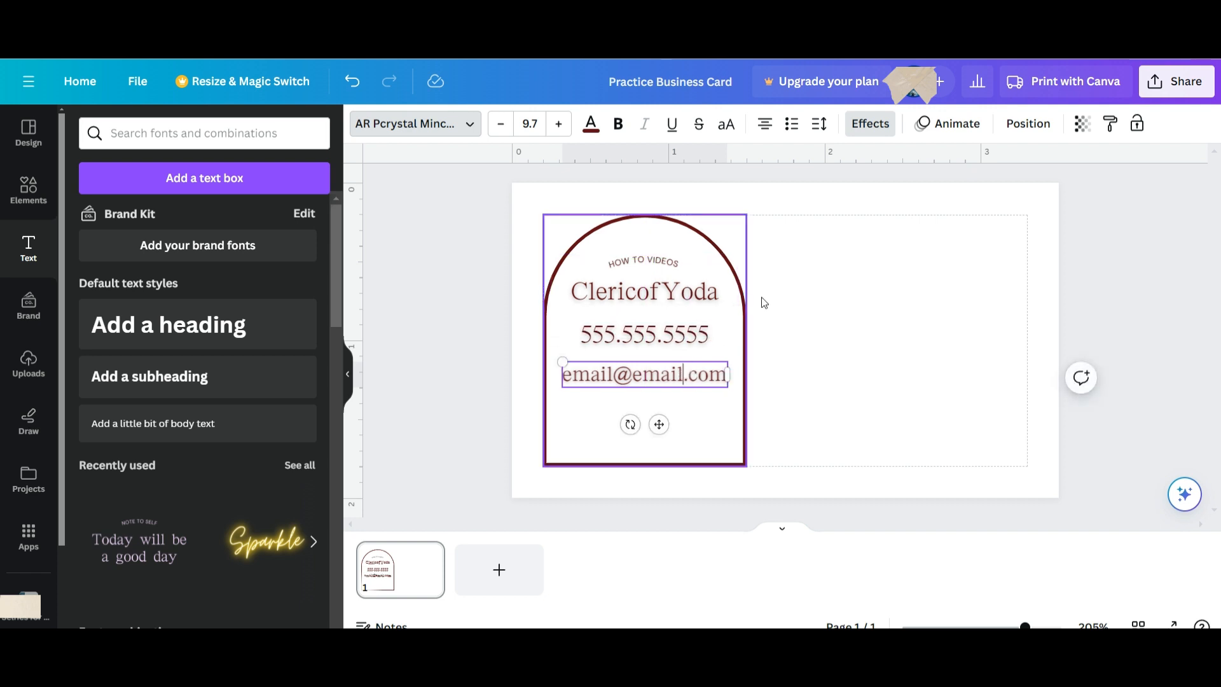
Set the text effect to None on the email and phone lines, keeping the name's Lift shadow.
left_click(870, 124)
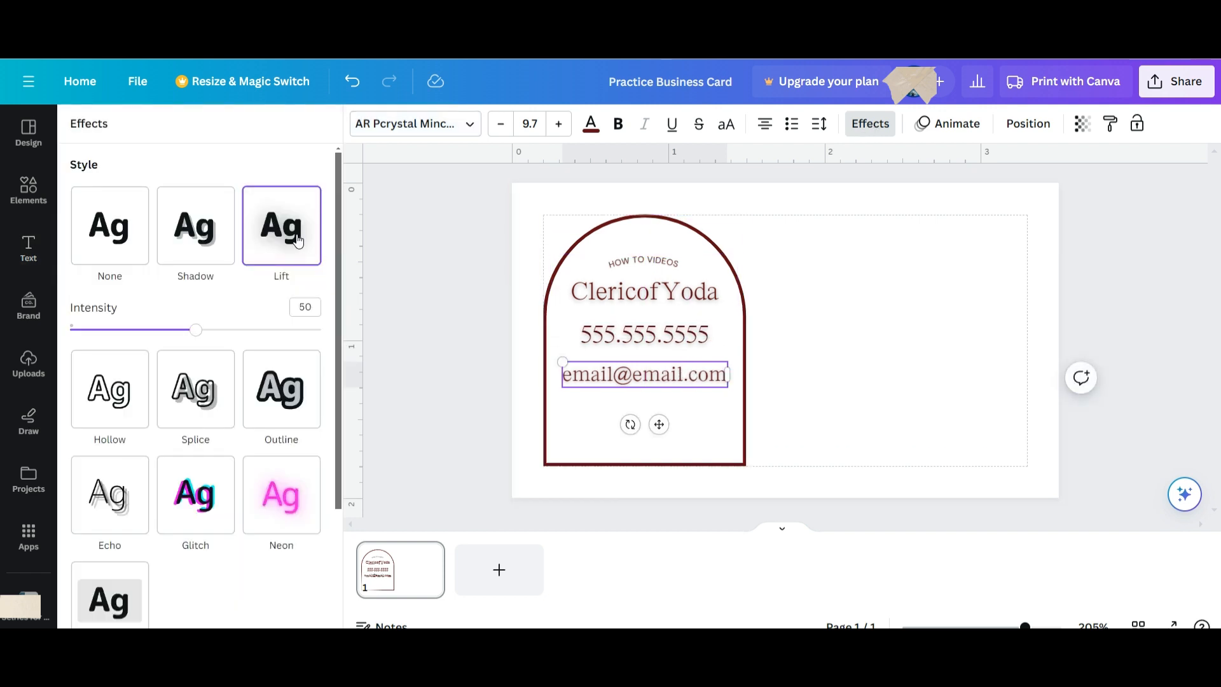
left_click(95, 253)
left_click(642, 342)
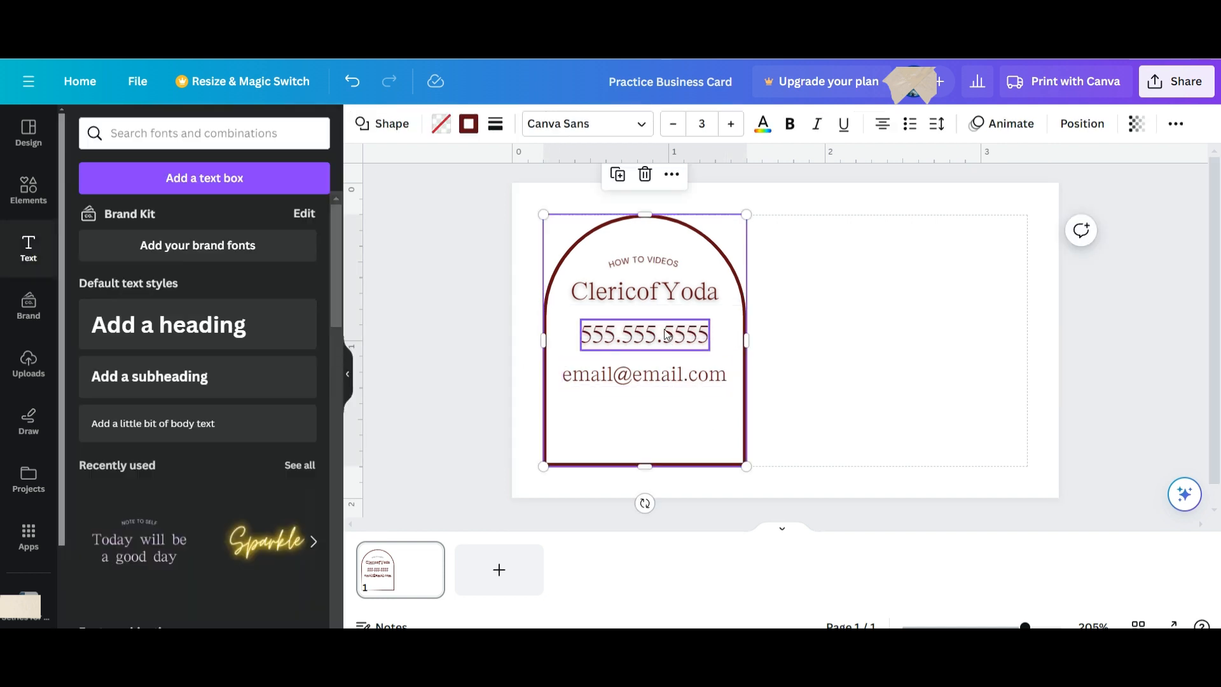
left_click(869, 131)
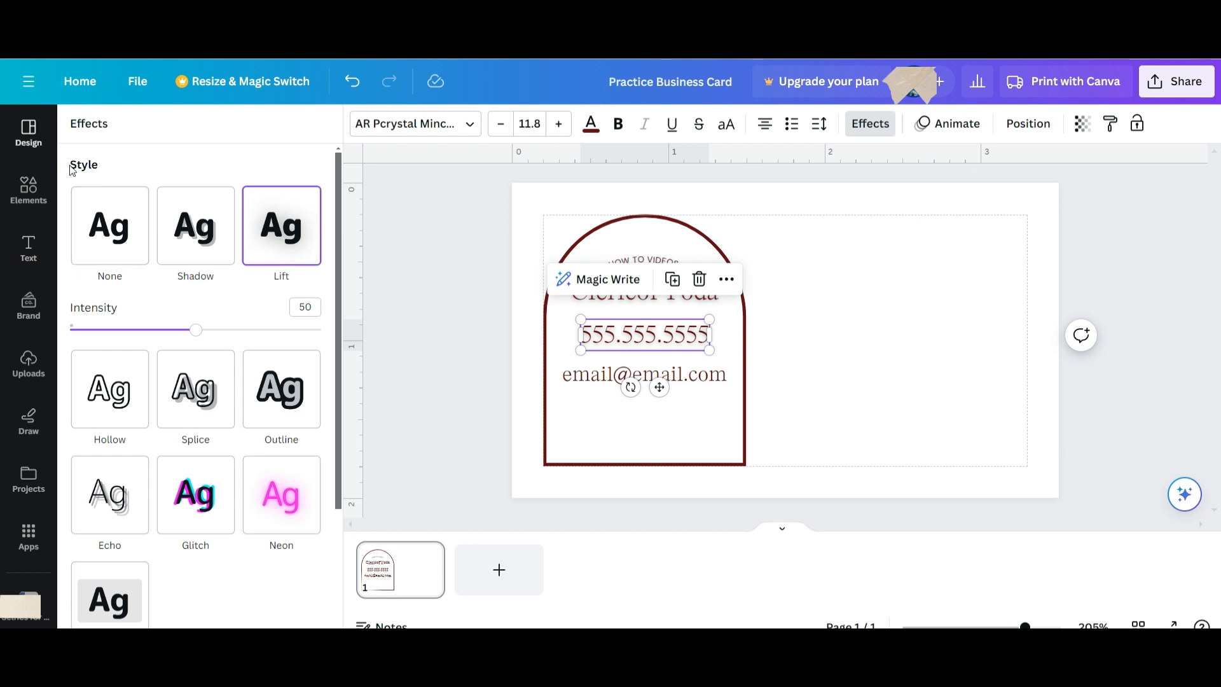
left_click(100, 226)
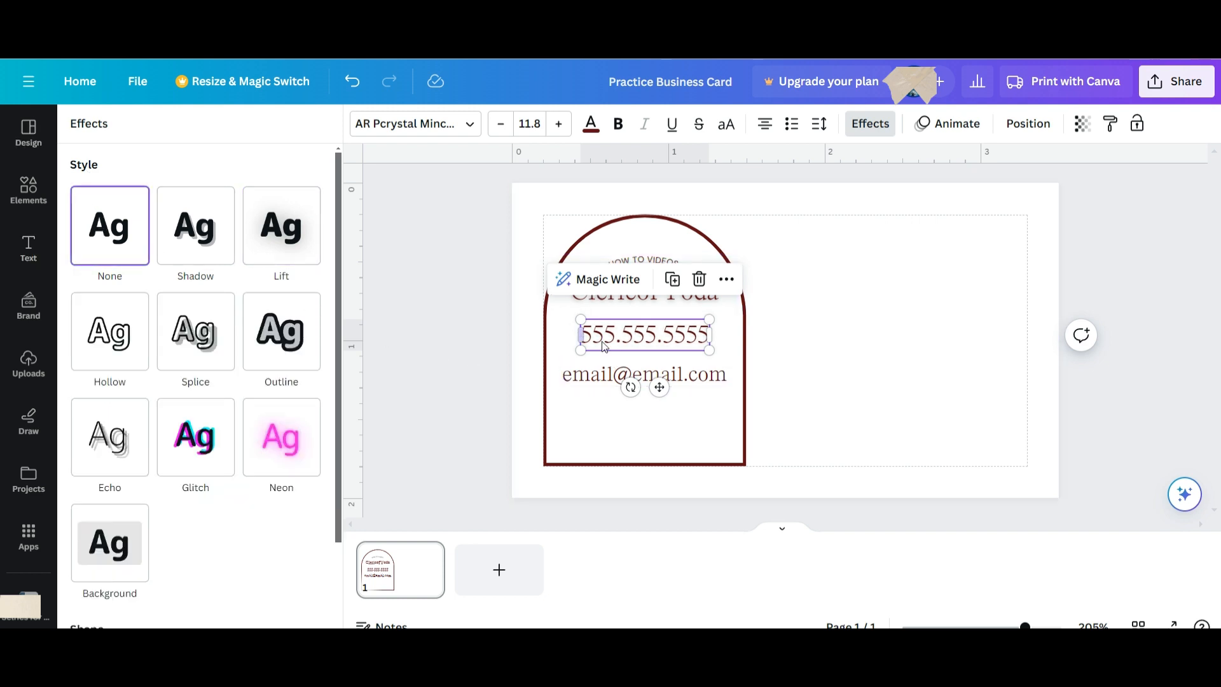
left_click(737, 402)
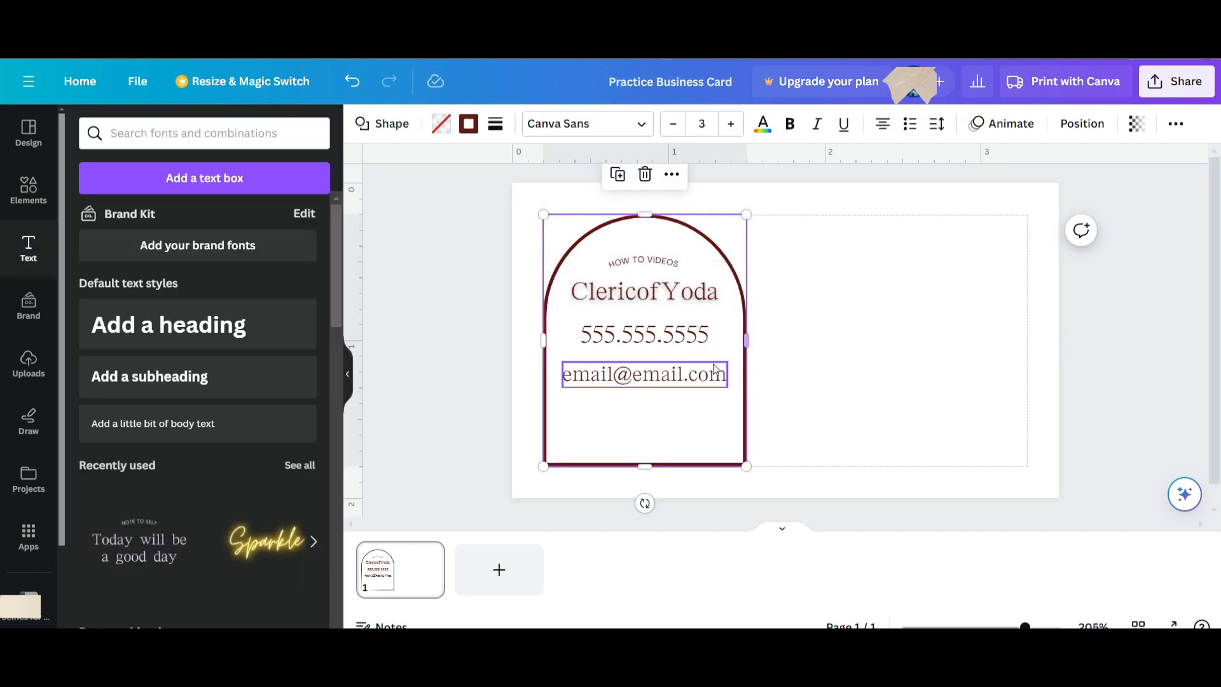
left_click(658, 293)
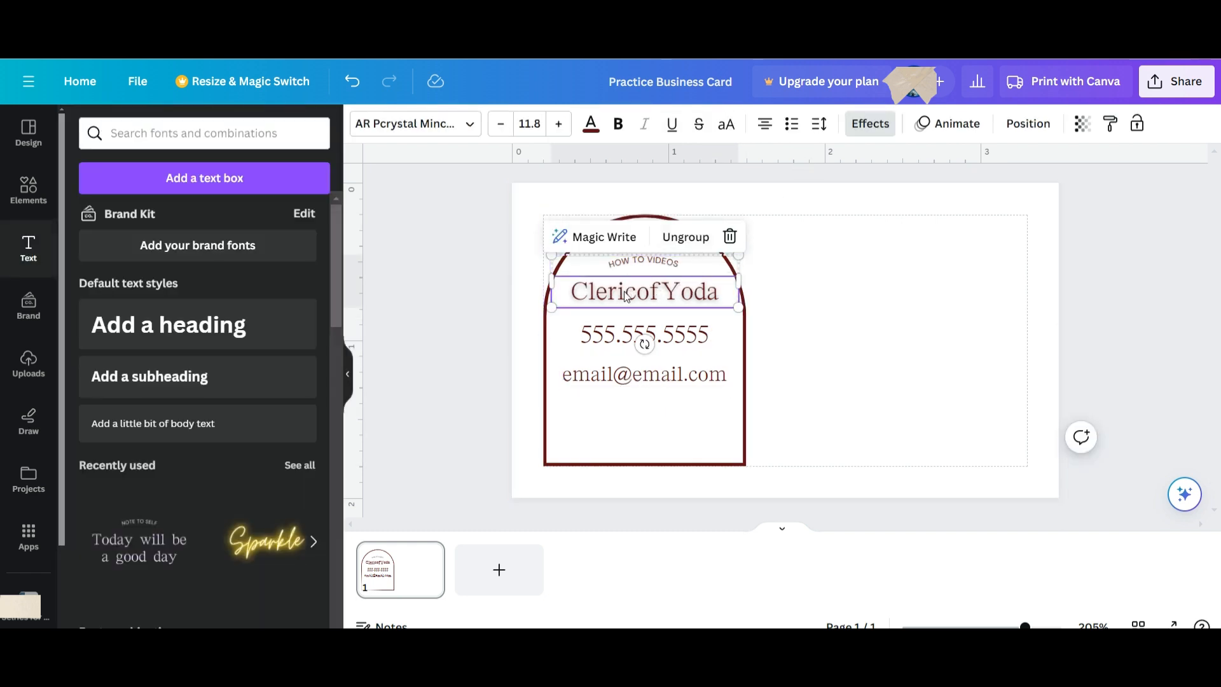
left_click(868, 124)
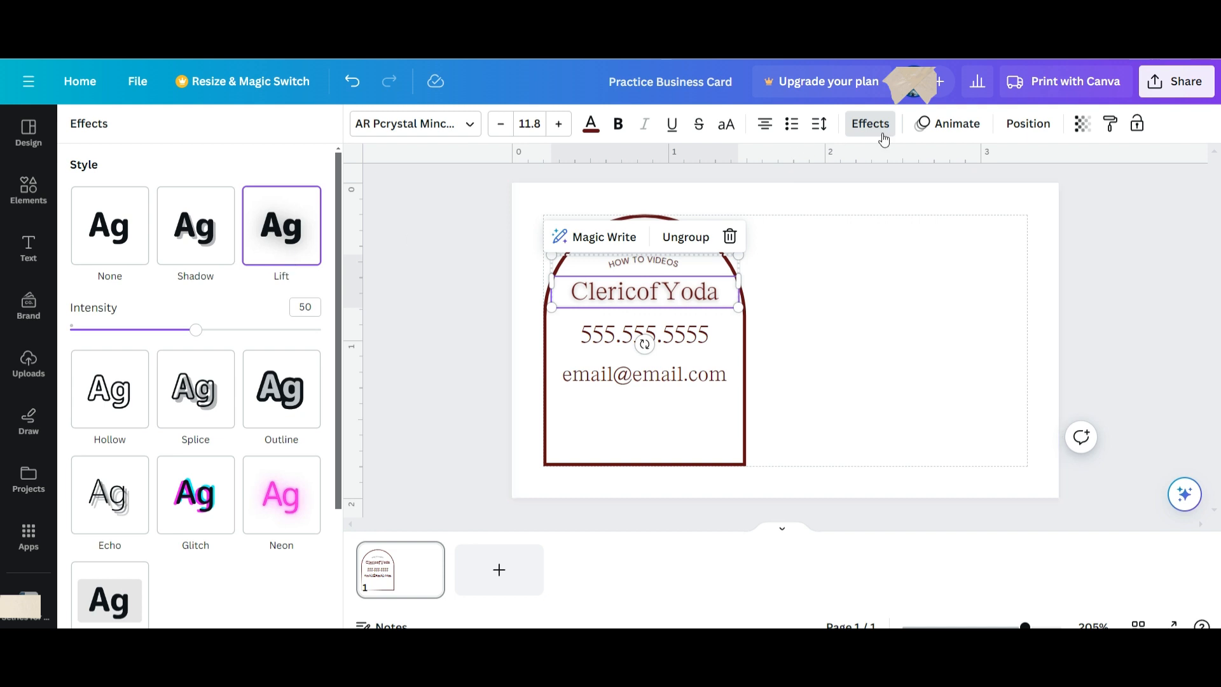
left_click(859, 131)
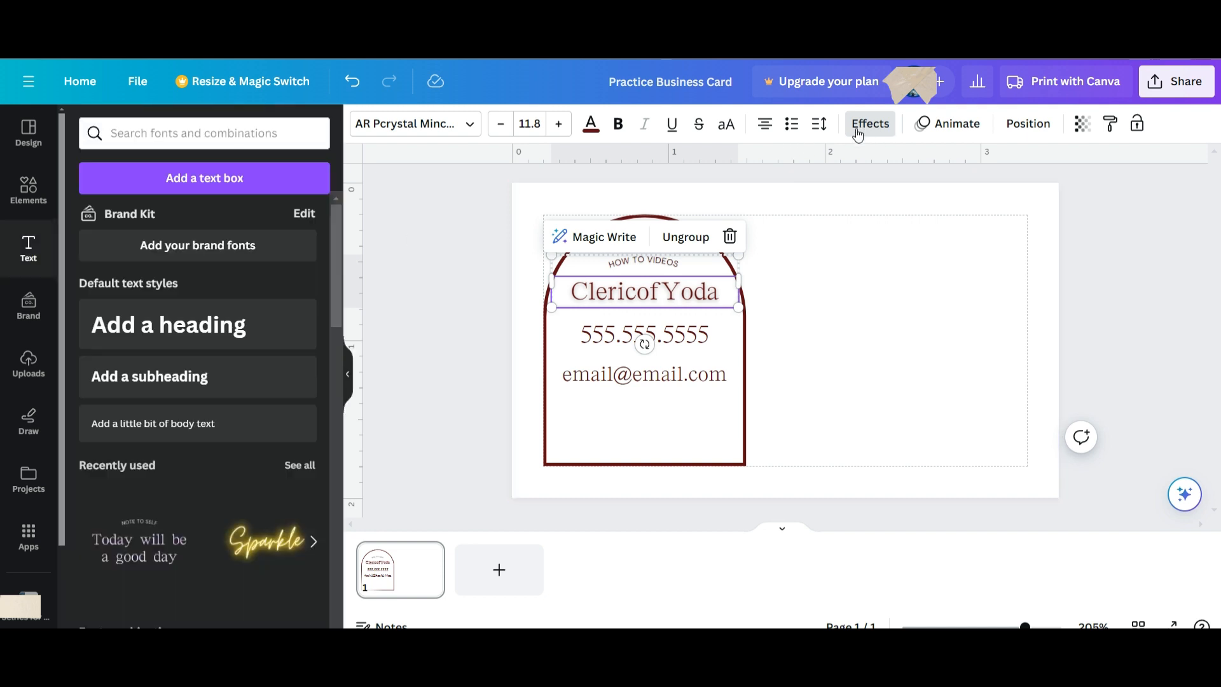
Nudge the phone number slightly lower to open a gap below the name.
left_click(676, 413)
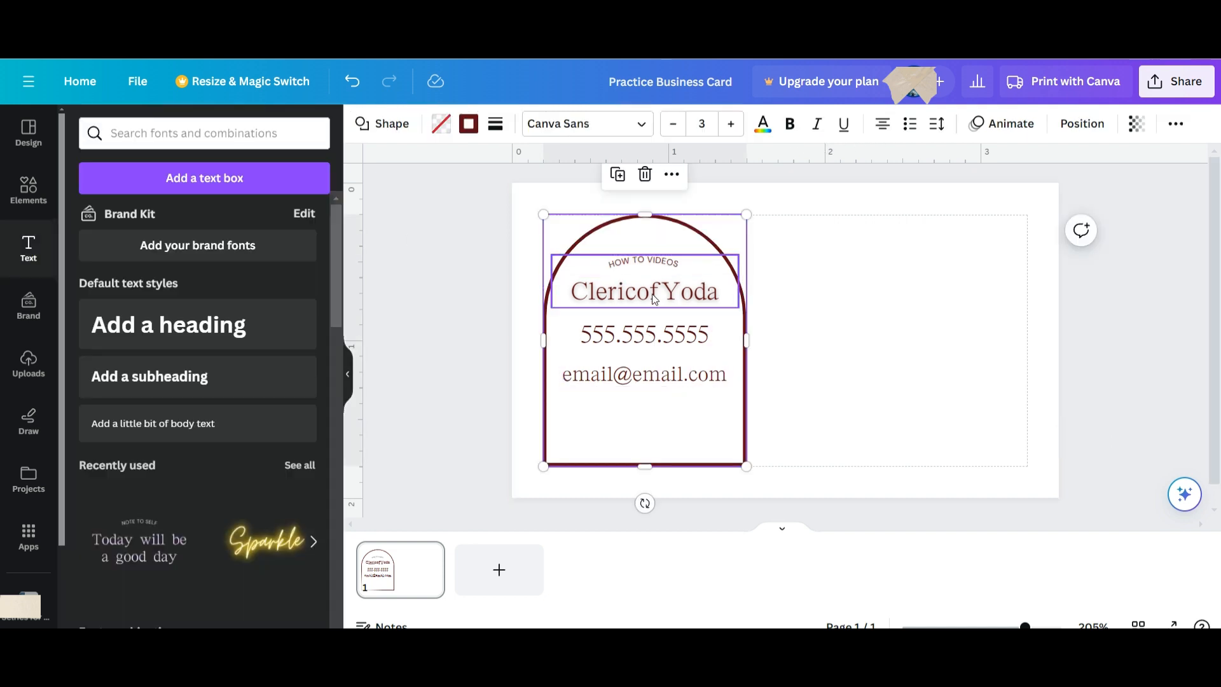
left_click(654, 334)
left_click_drag(654, 334, 654, 343)
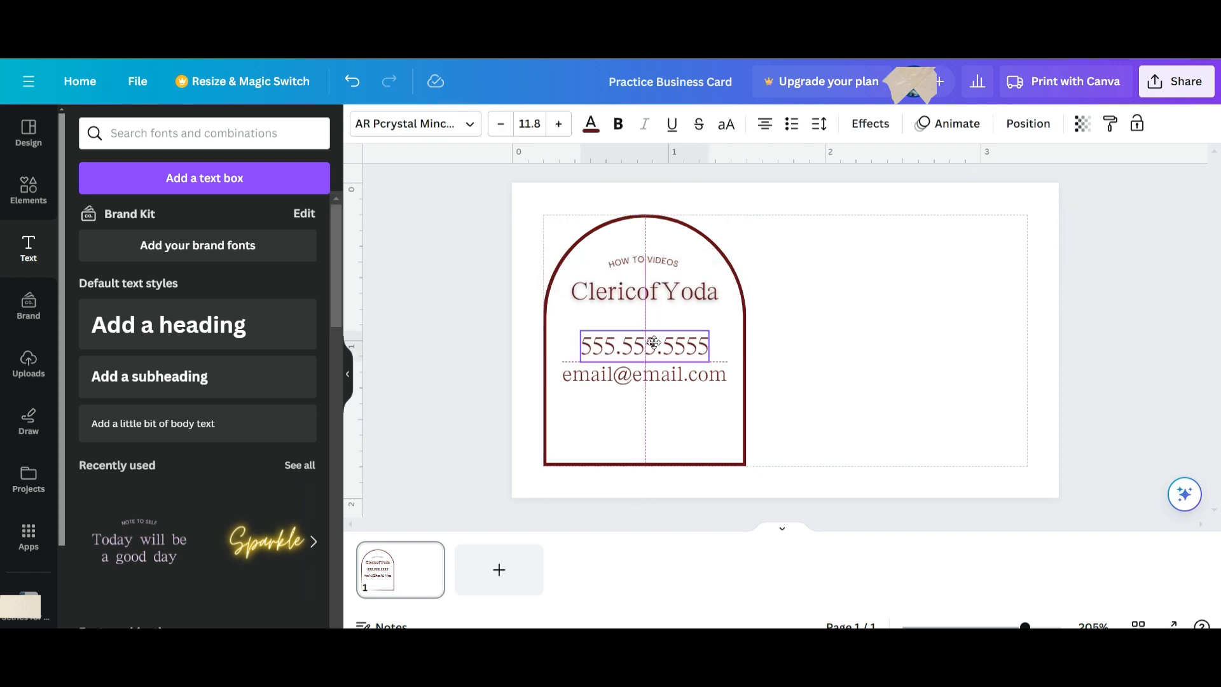
left_click(701, 414)
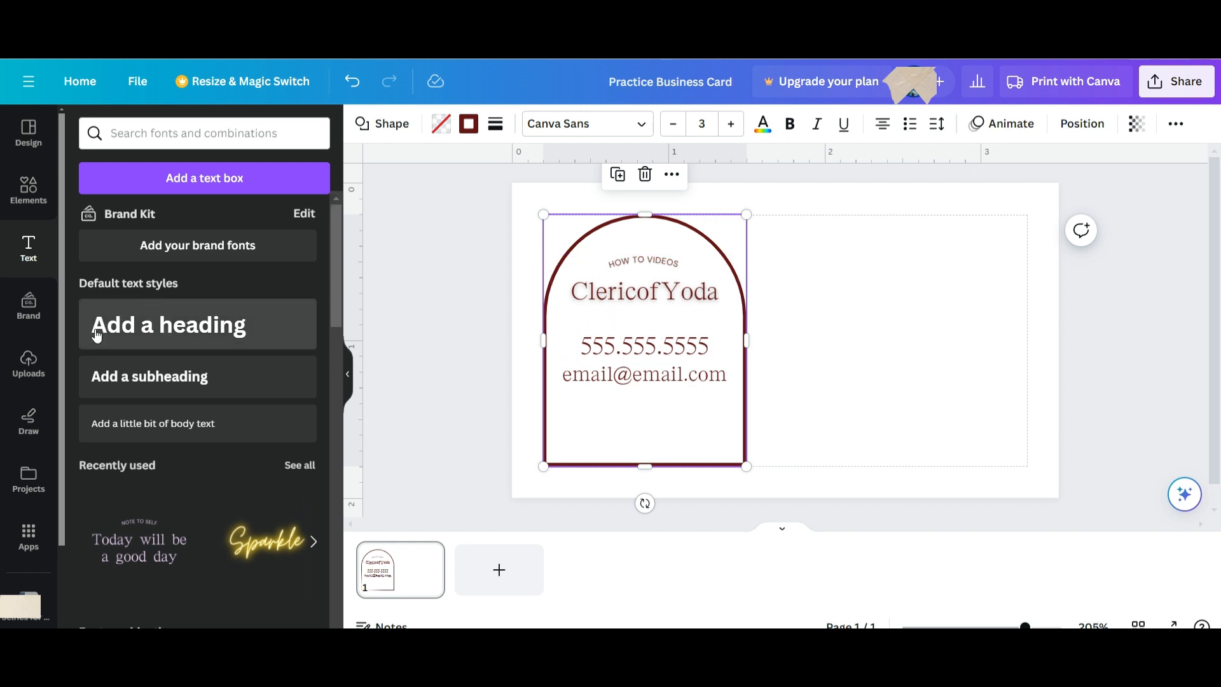
Insert a plain line from the Recently used elements onto the card.
left_click(38, 203)
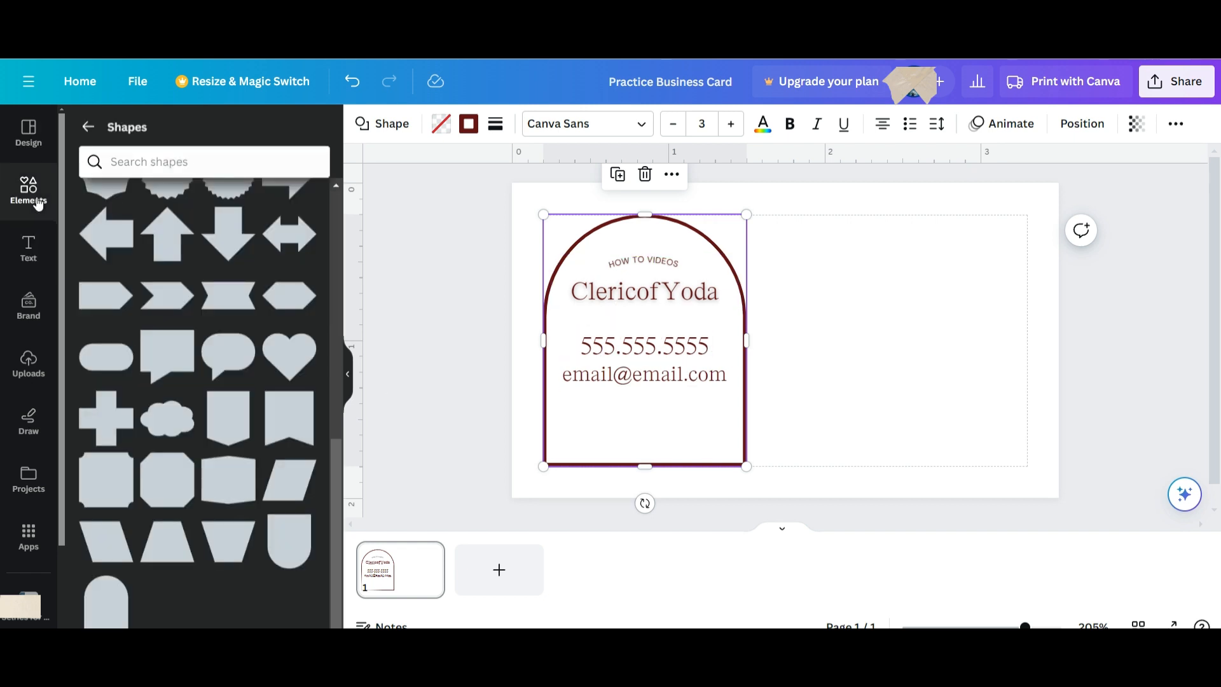
left_click(85, 125)
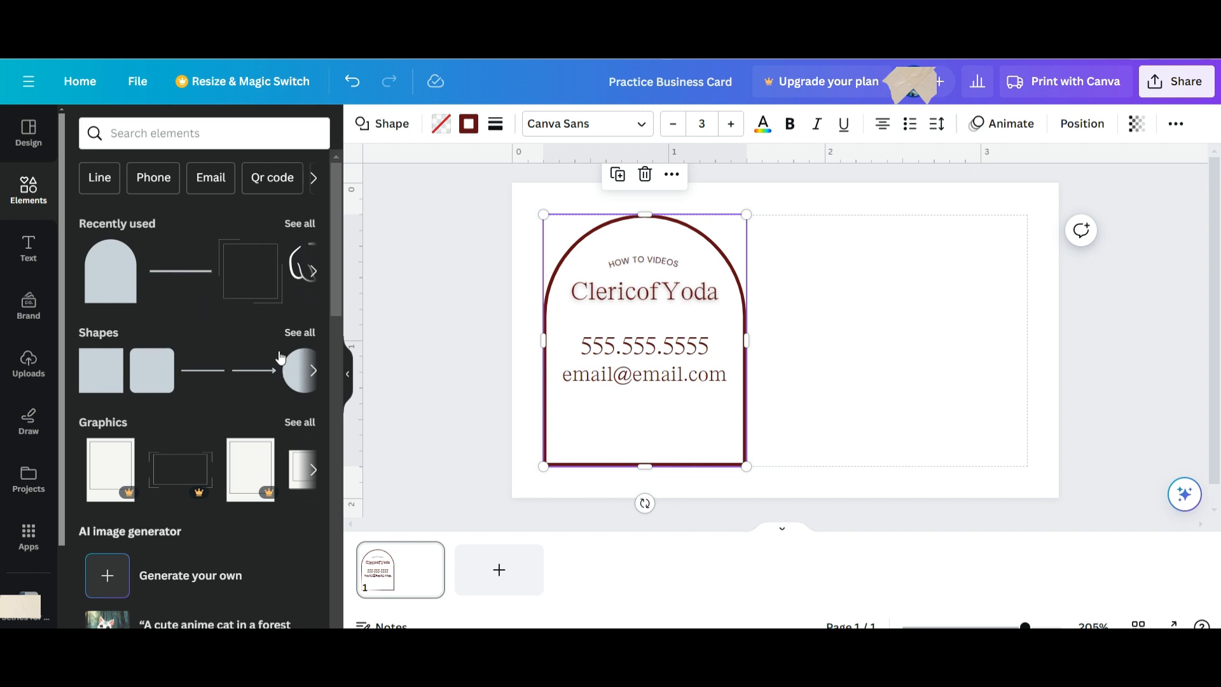
left_click(311, 272)
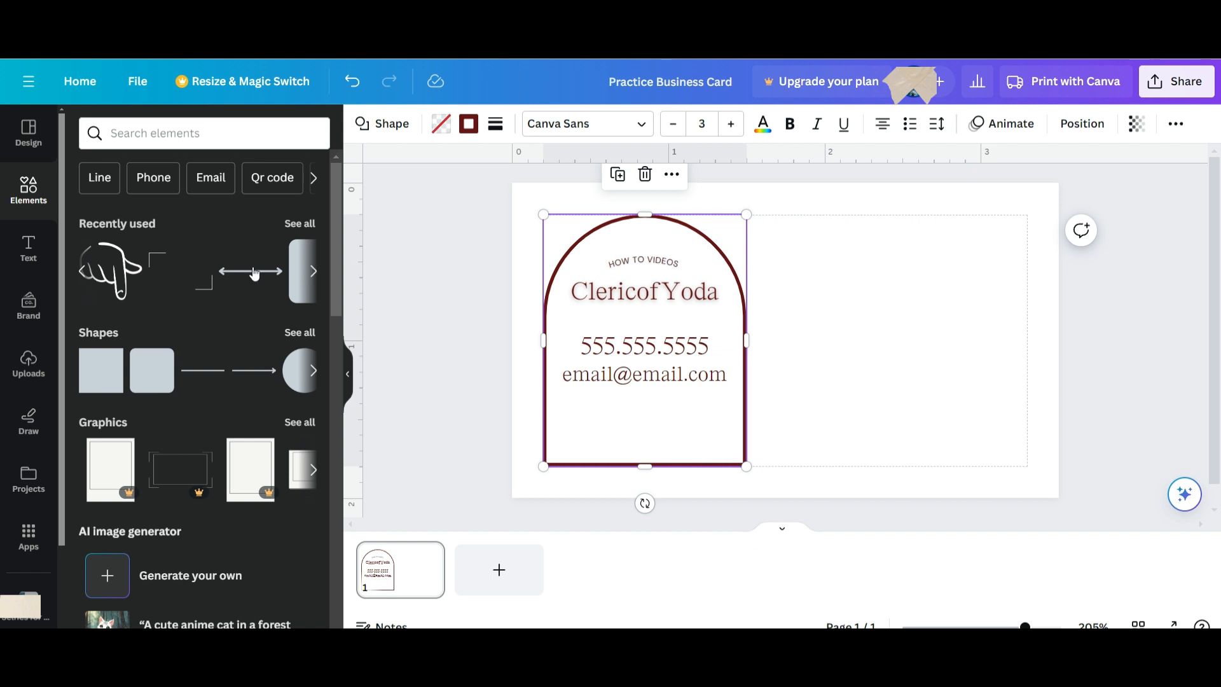
left_click(314, 272)
left_click(313, 272)
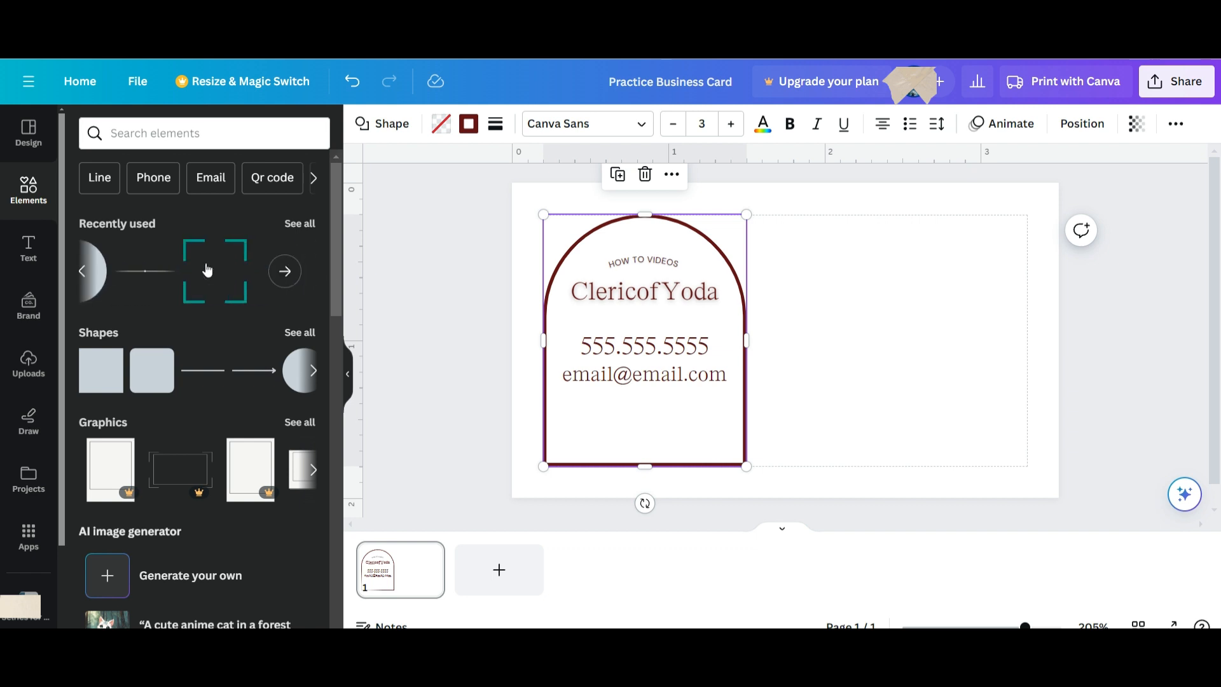
left_click(147, 280)
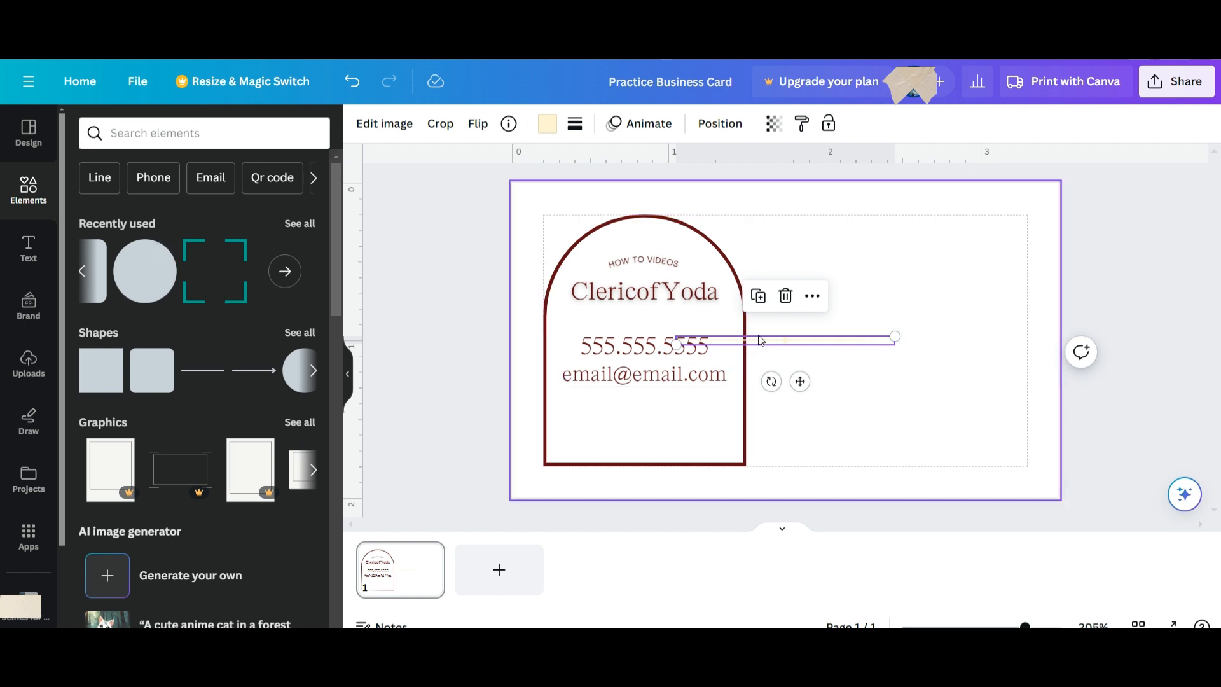
Move the line between name and phone number, trim it to the arch width, and colour it dark red.
left_click_drag(759, 341, 627, 315)
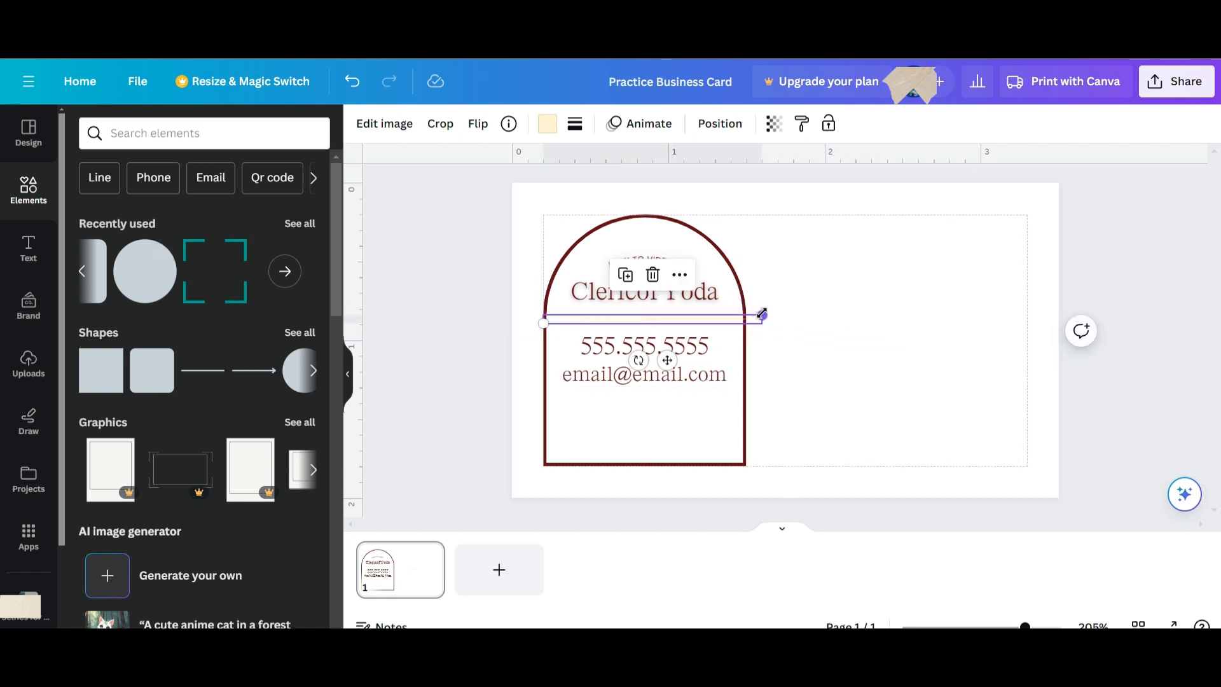
left_click_drag(762, 317, 699, 313)
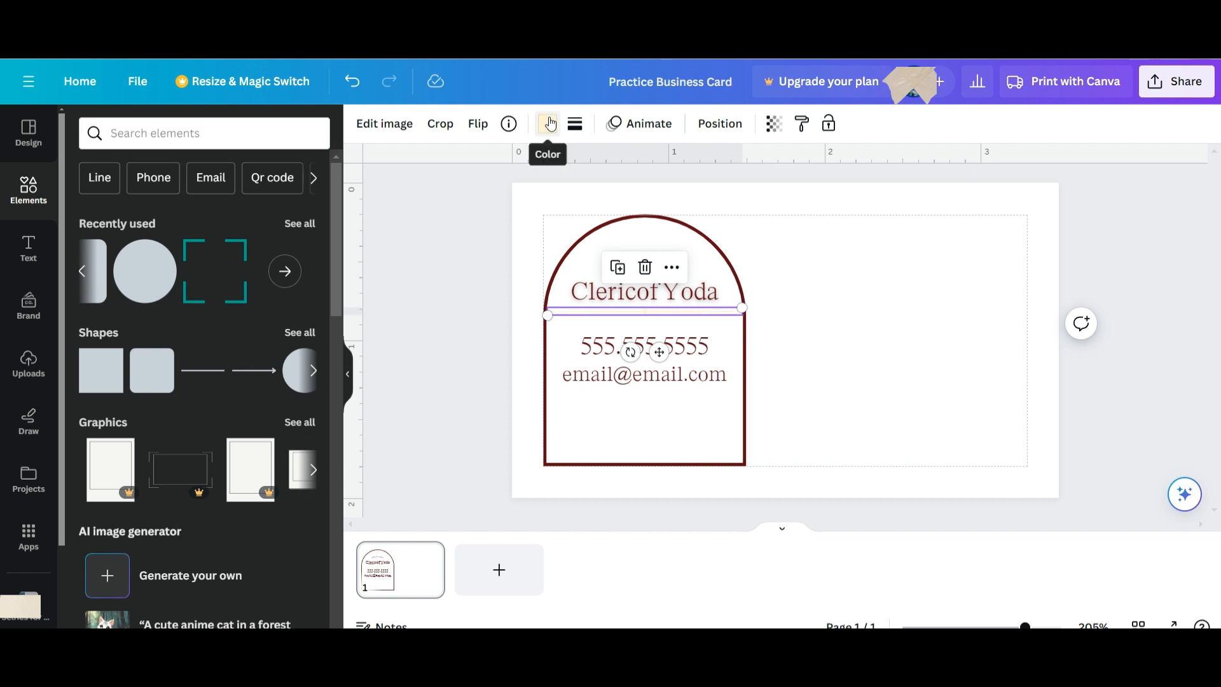
left_click(547, 123)
left_click(131, 220)
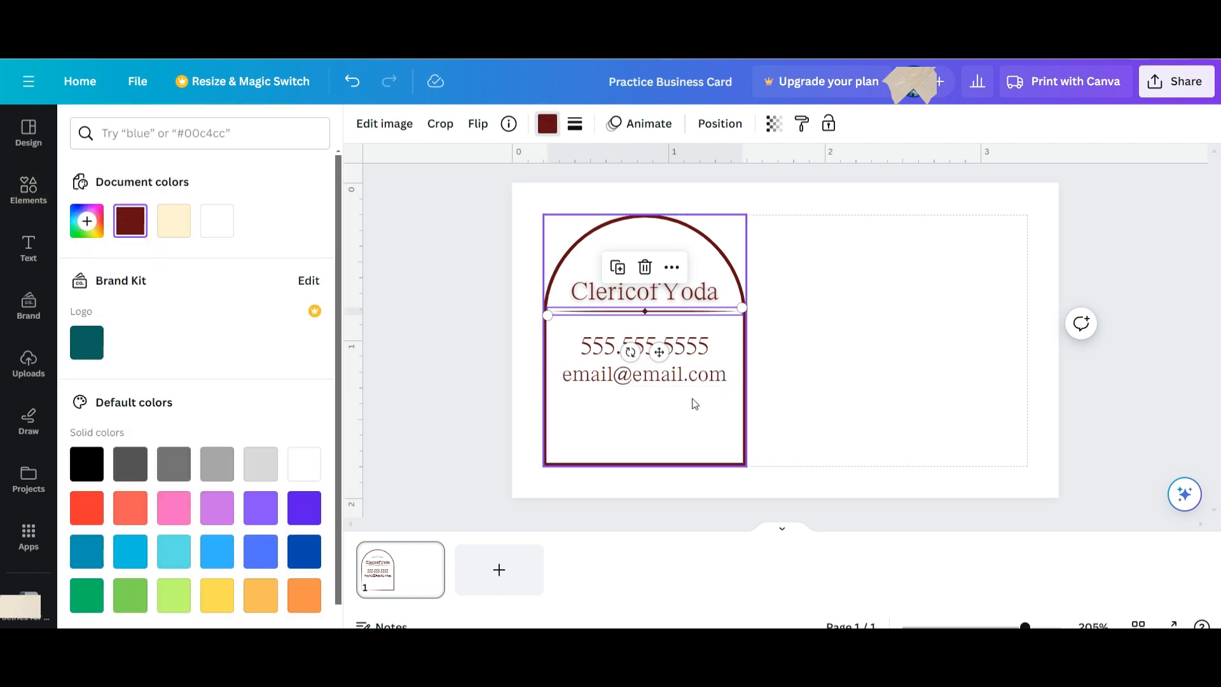
left_click(690, 424)
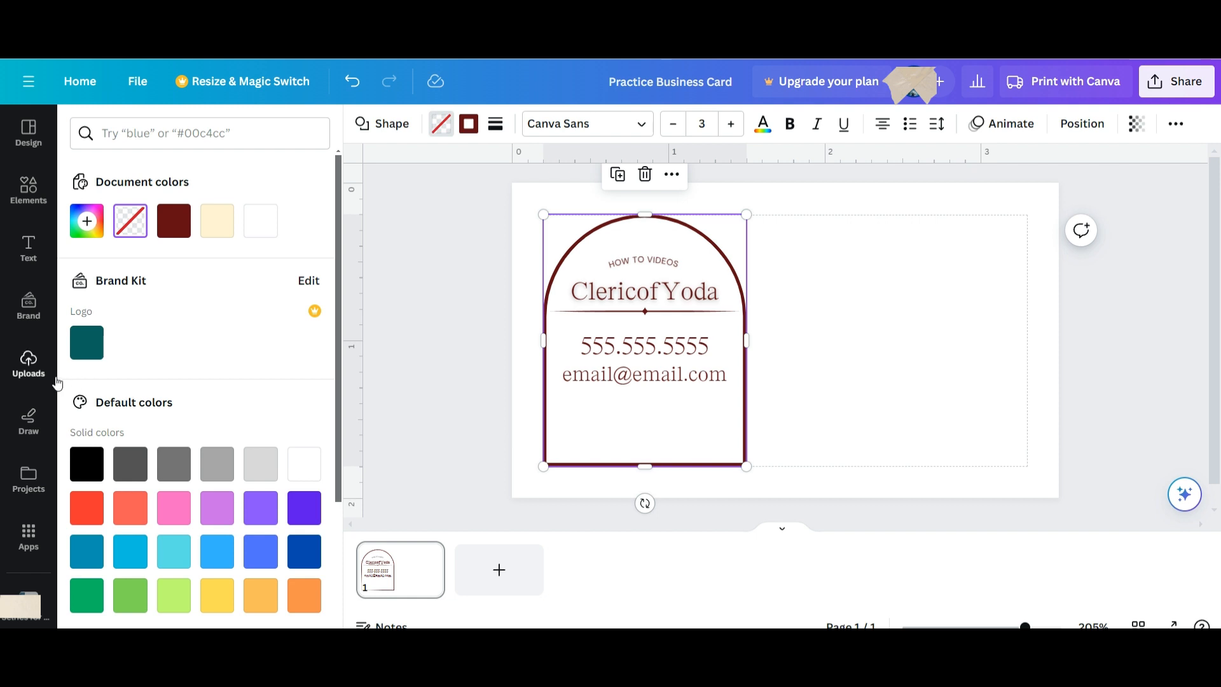
Add the uploaded PMF logo image, fade it to about half transparency, and move it into the arch.
left_click(40, 366)
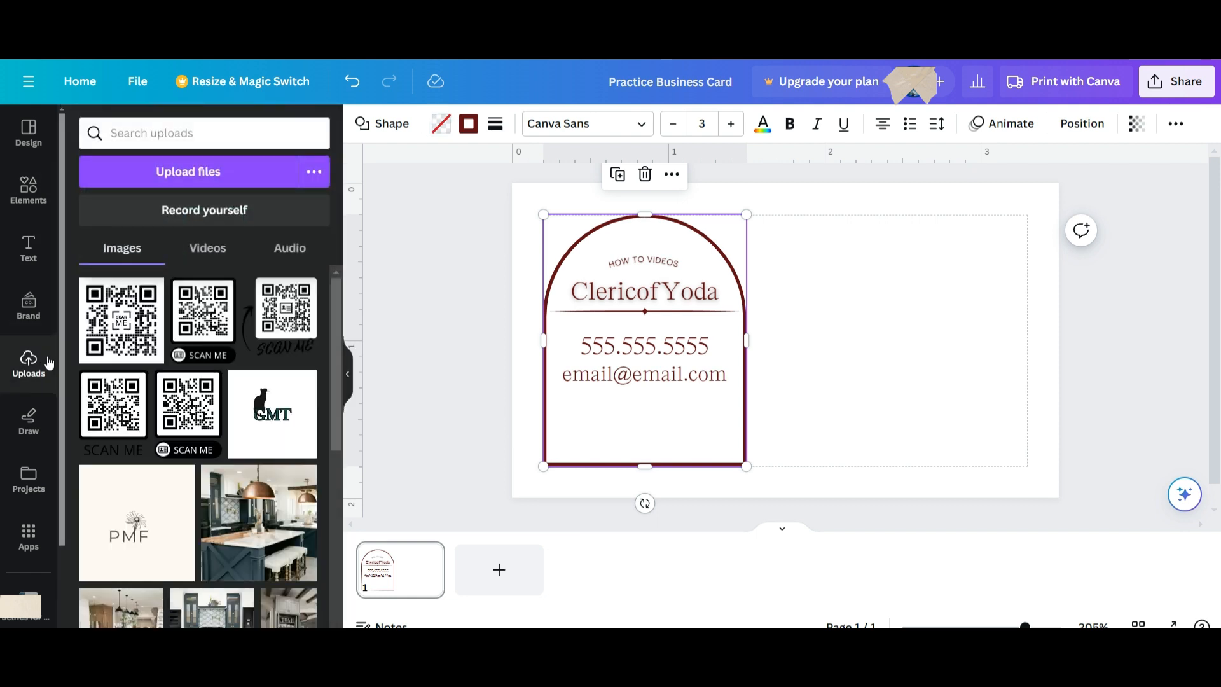
left_click(145, 510)
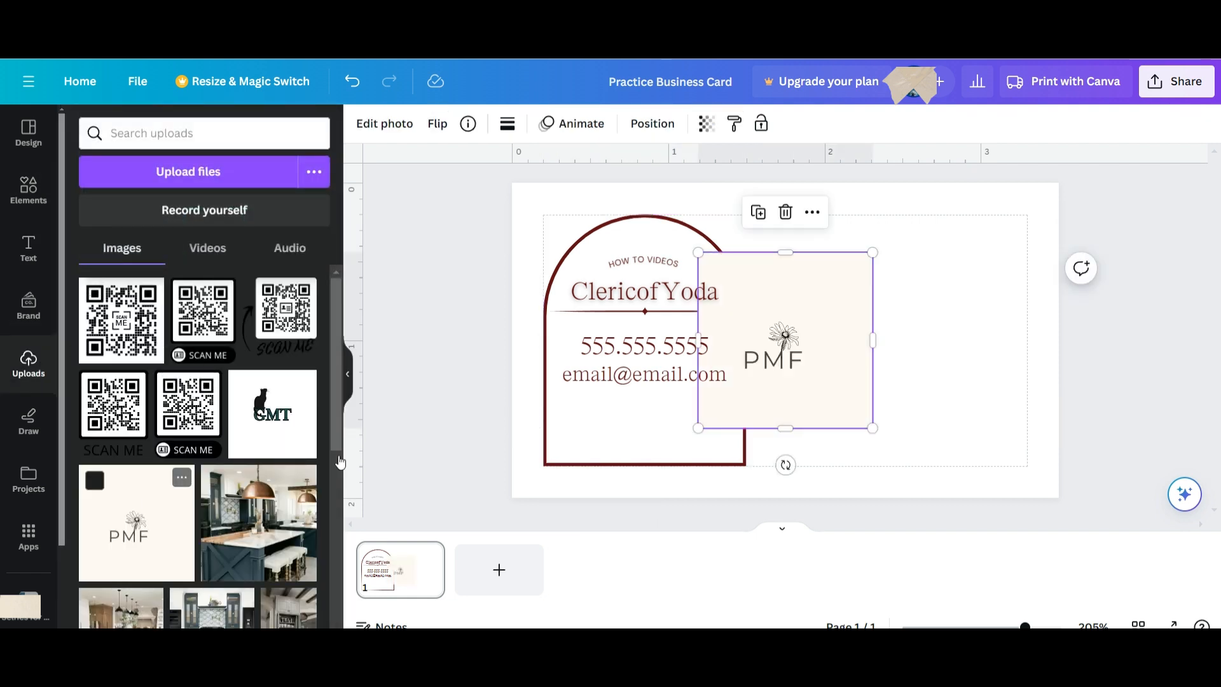
left_click(350, 377)
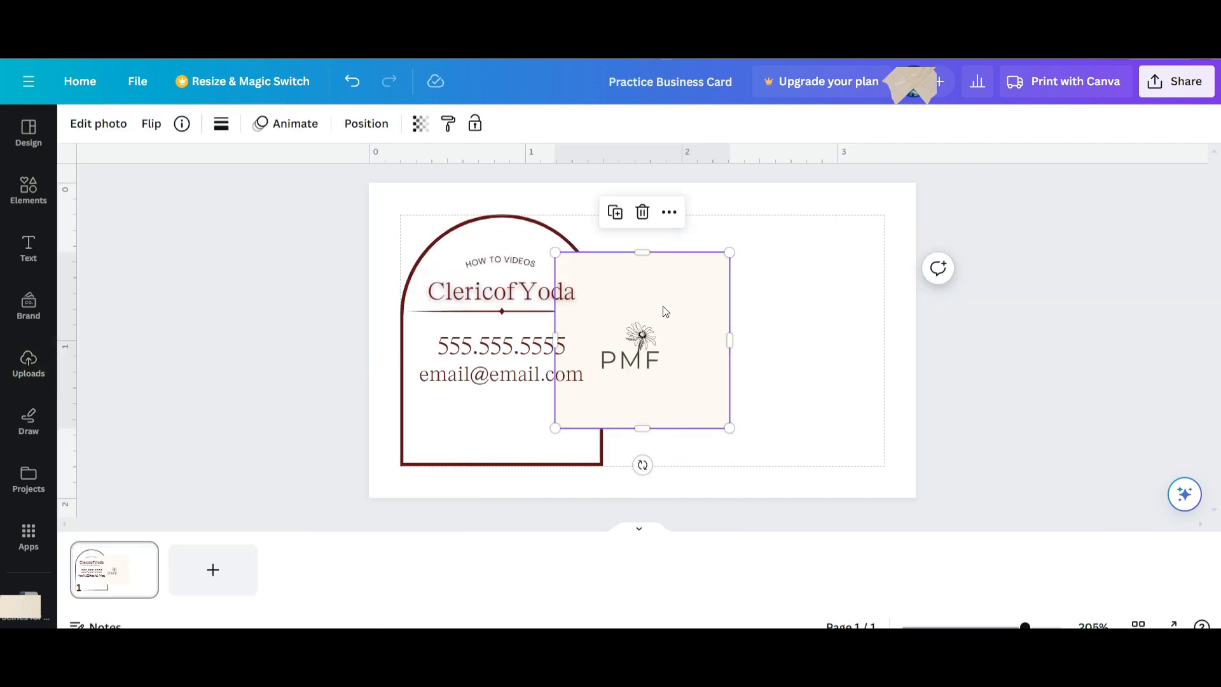
left_click(420, 123)
left_click(351, 188)
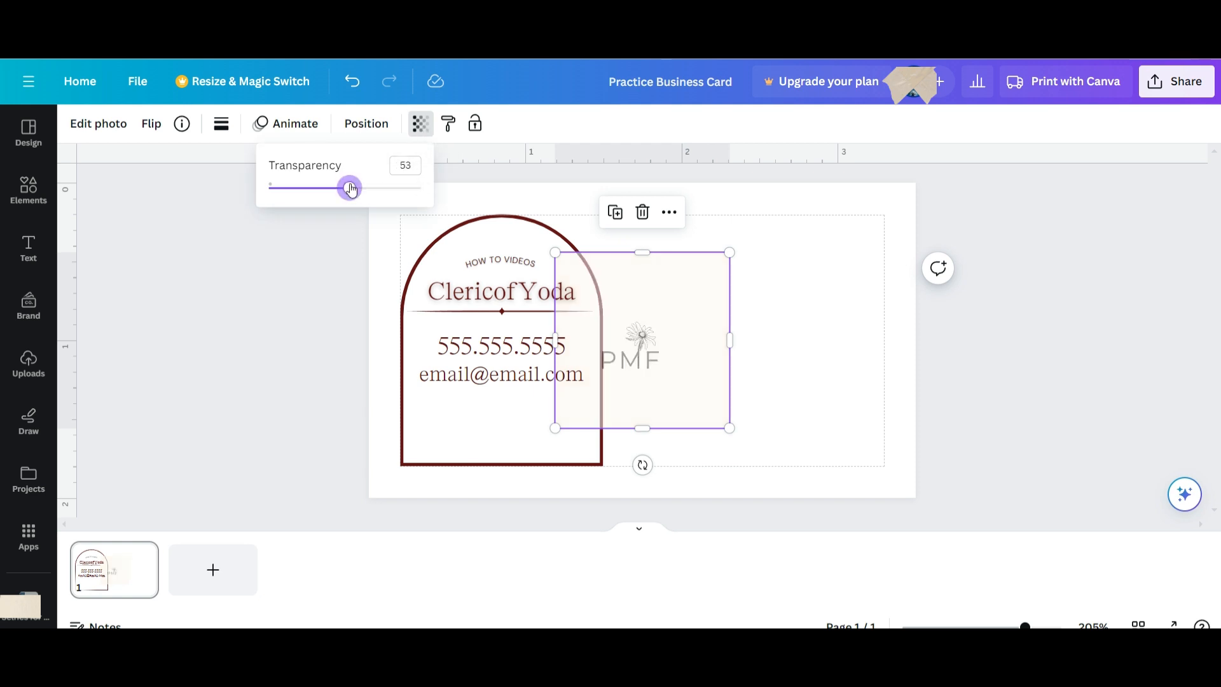
left_click_drag(687, 314, 545, 340)
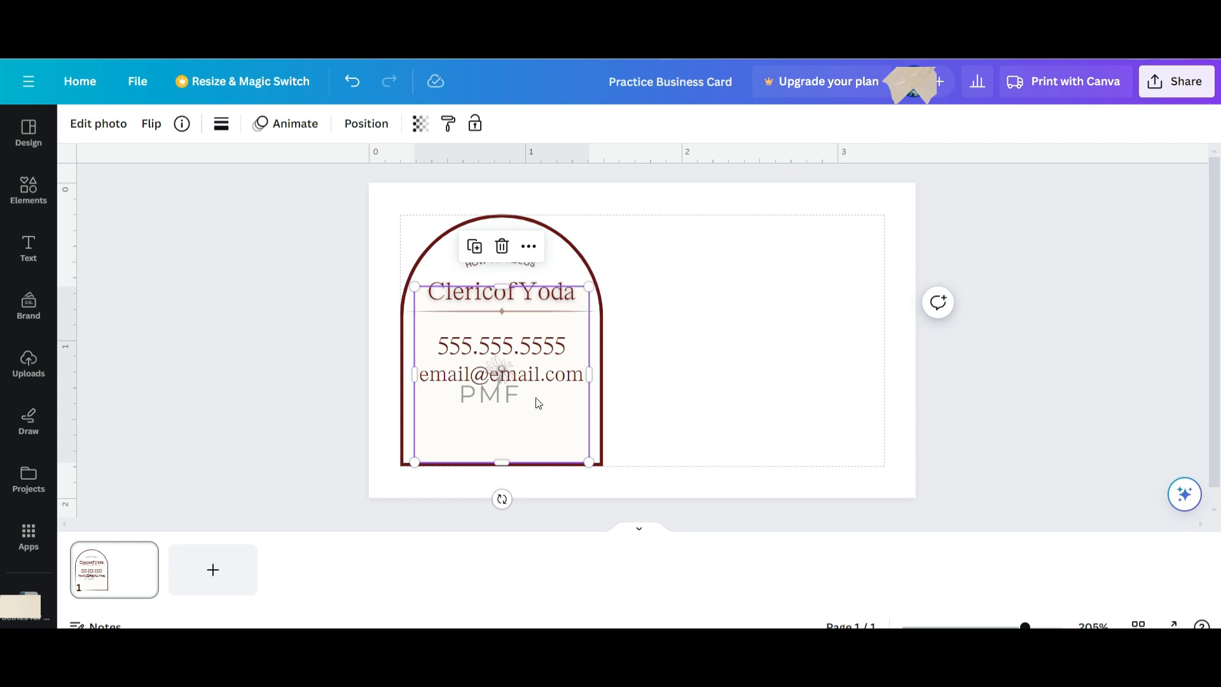
Trim the PMF logo from all four edges and place it below the email inside the arch.
left_click_drag(542, 413, 737, 382)
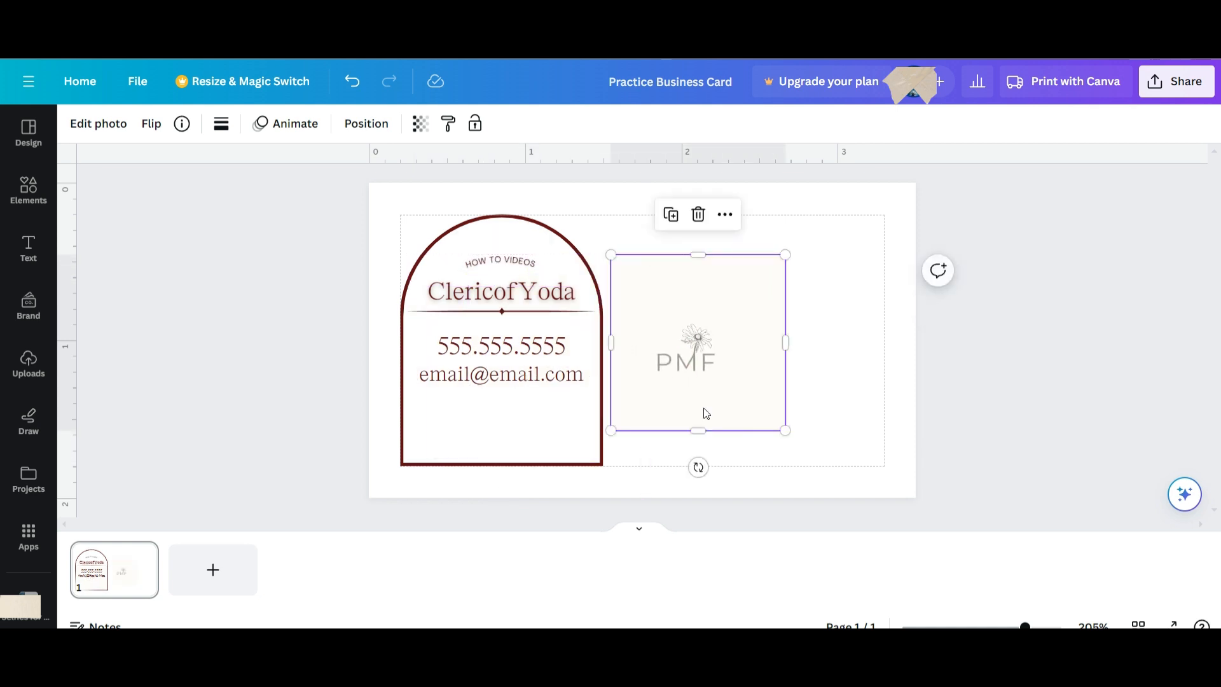
left_click_drag(696, 425, 695, 387)
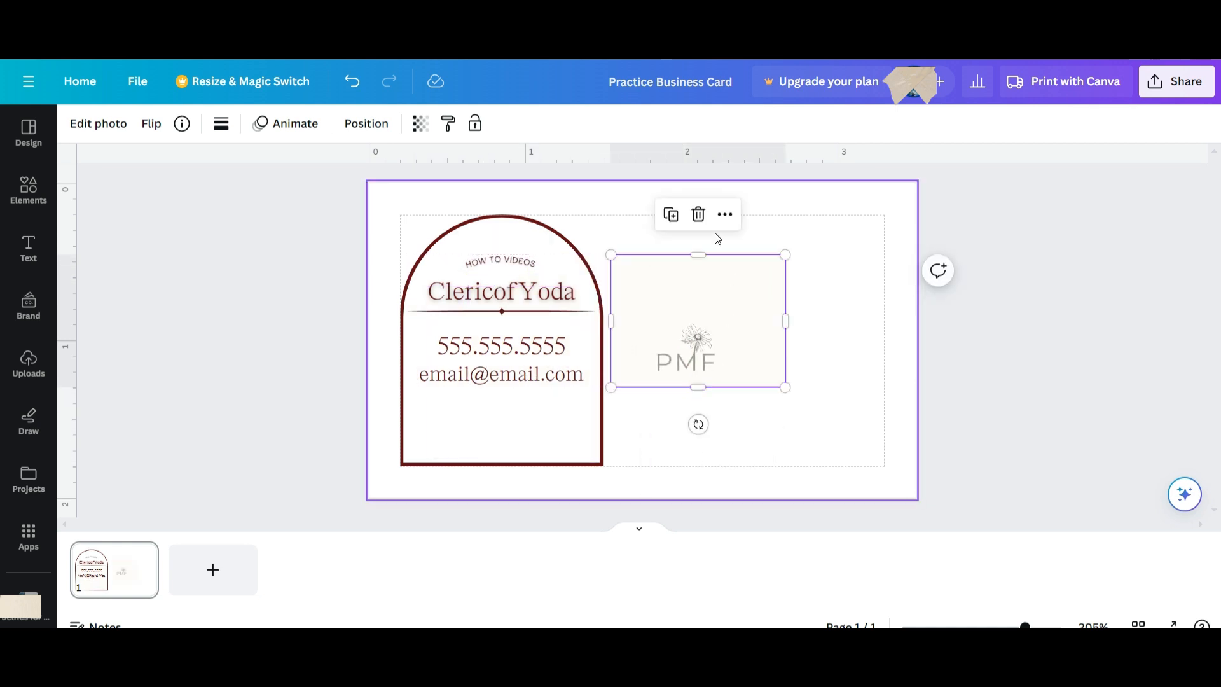
left_click_drag(700, 258, 699, 316)
left_click_drag(786, 351, 735, 343)
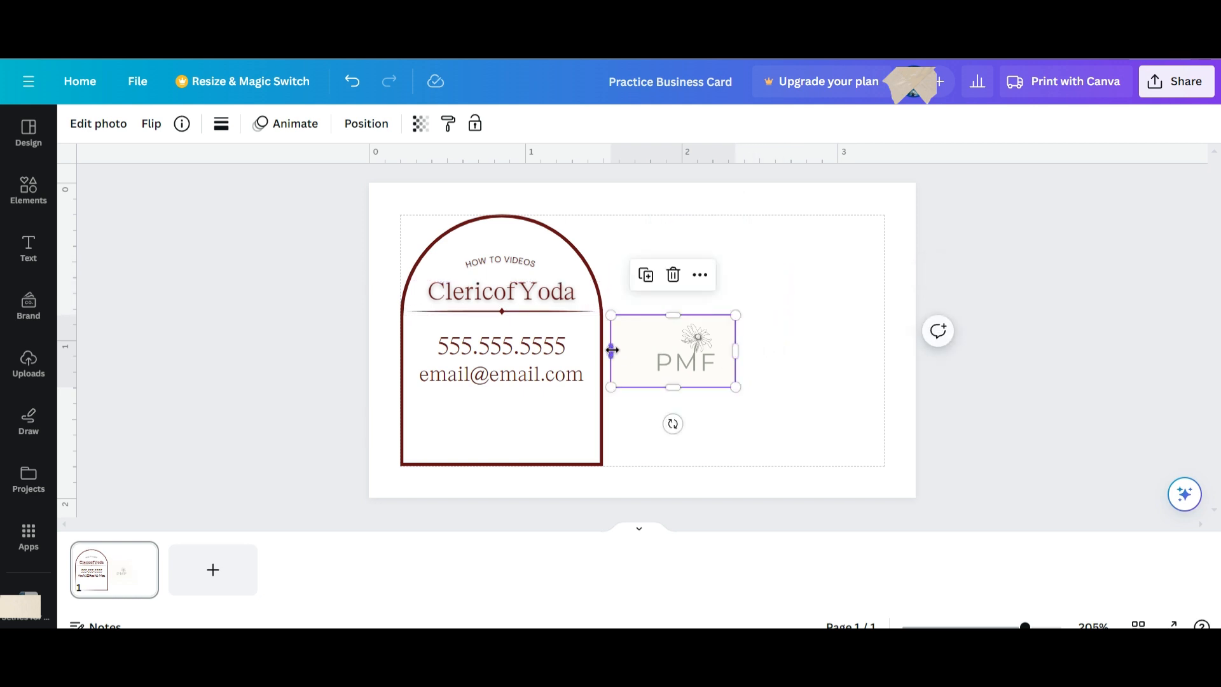
left_click_drag(611, 349, 643, 349)
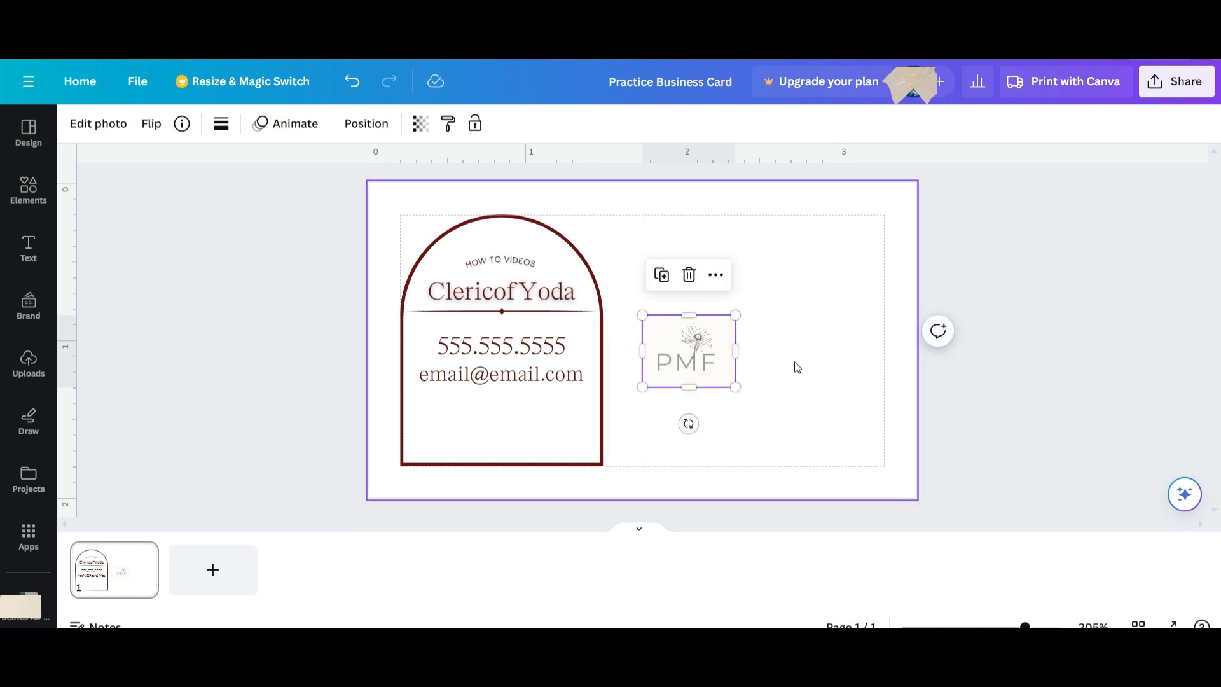
left_click_drag(717, 351, 530, 423)
left_click(571, 409)
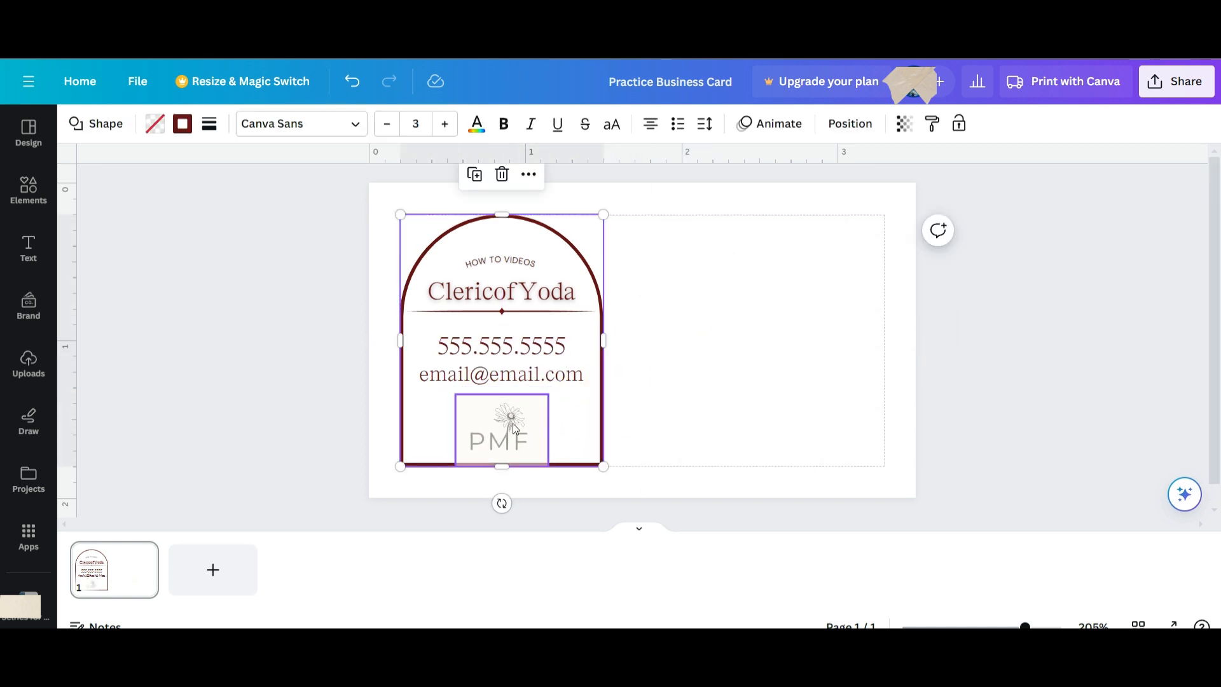
Set the PMF logo's transparency to 75 and bring up its Edit photo effects panel.
left_click(513, 424)
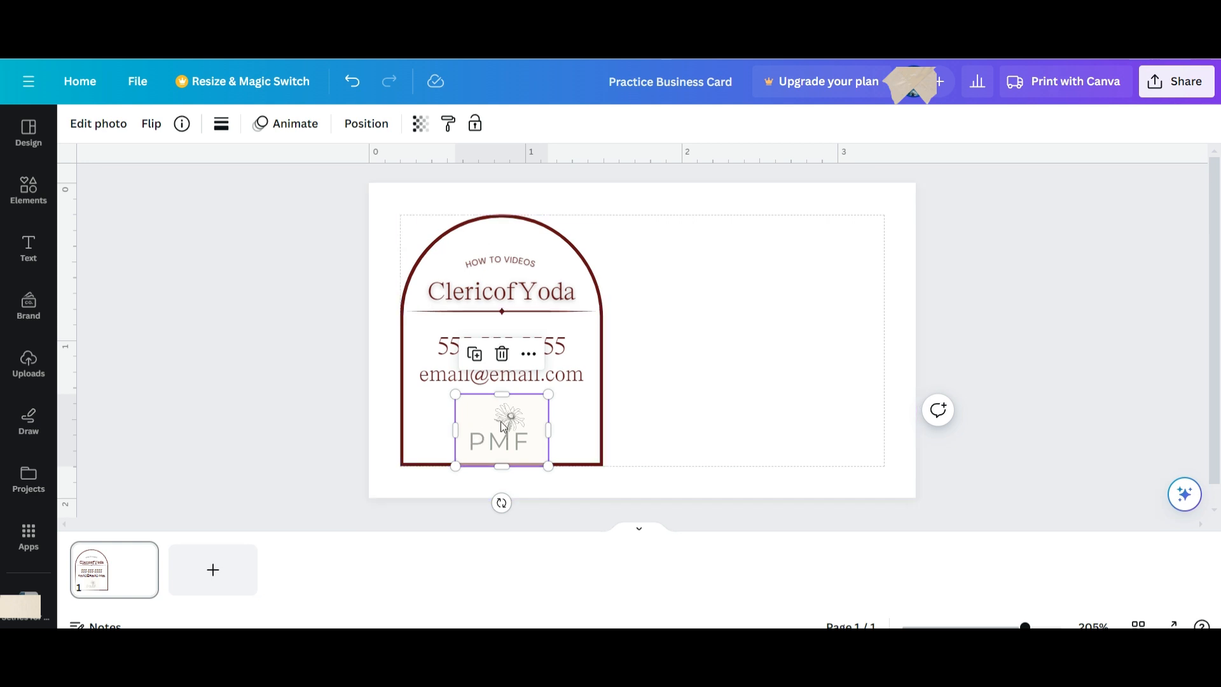
left_click(421, 124)
left_click(383, 188)
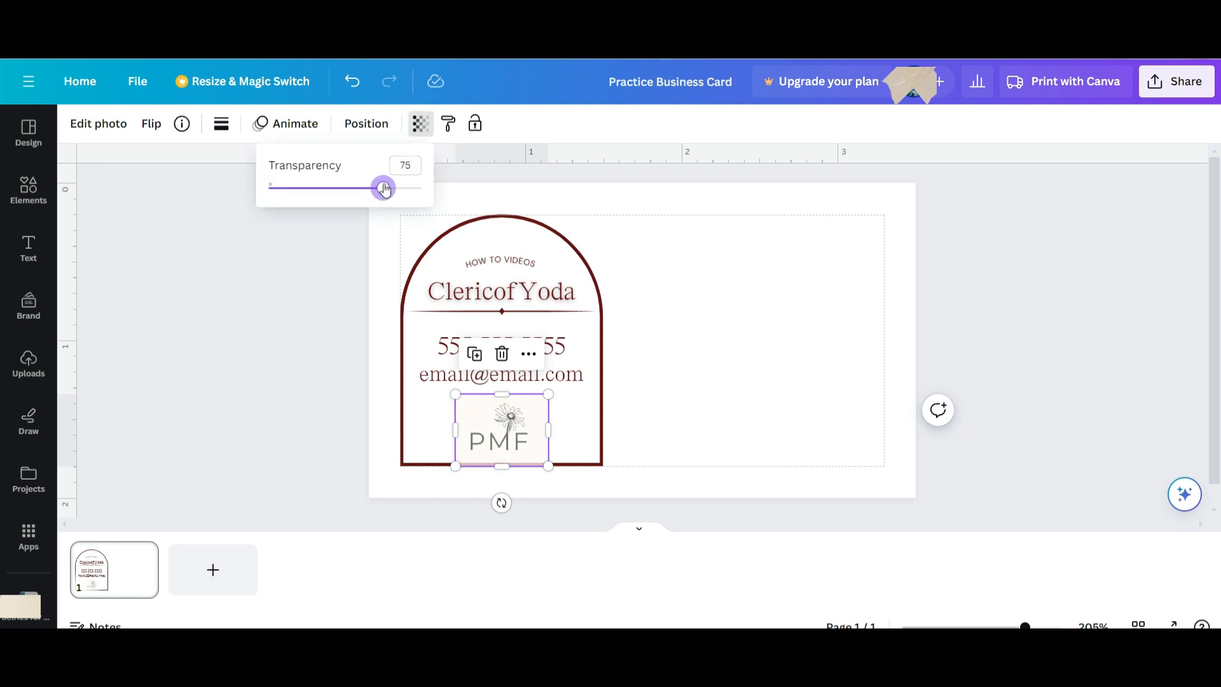
left_click(566, 397)
left_click(498, 414)
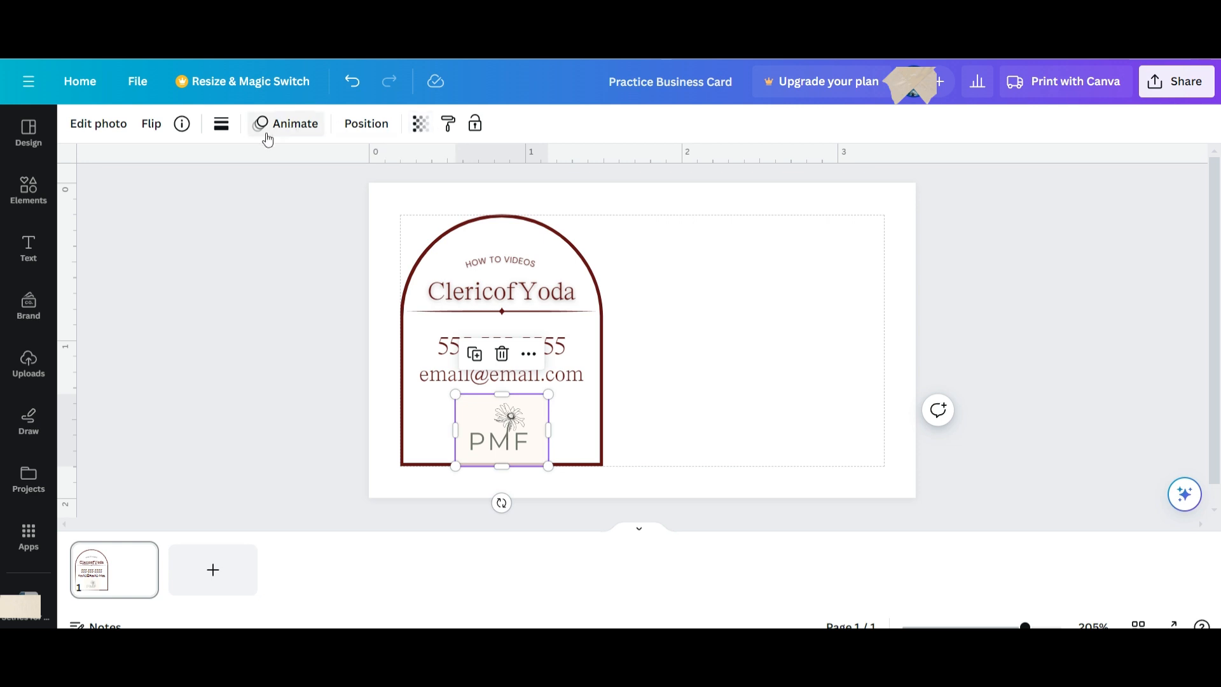
left_click(130, 130)
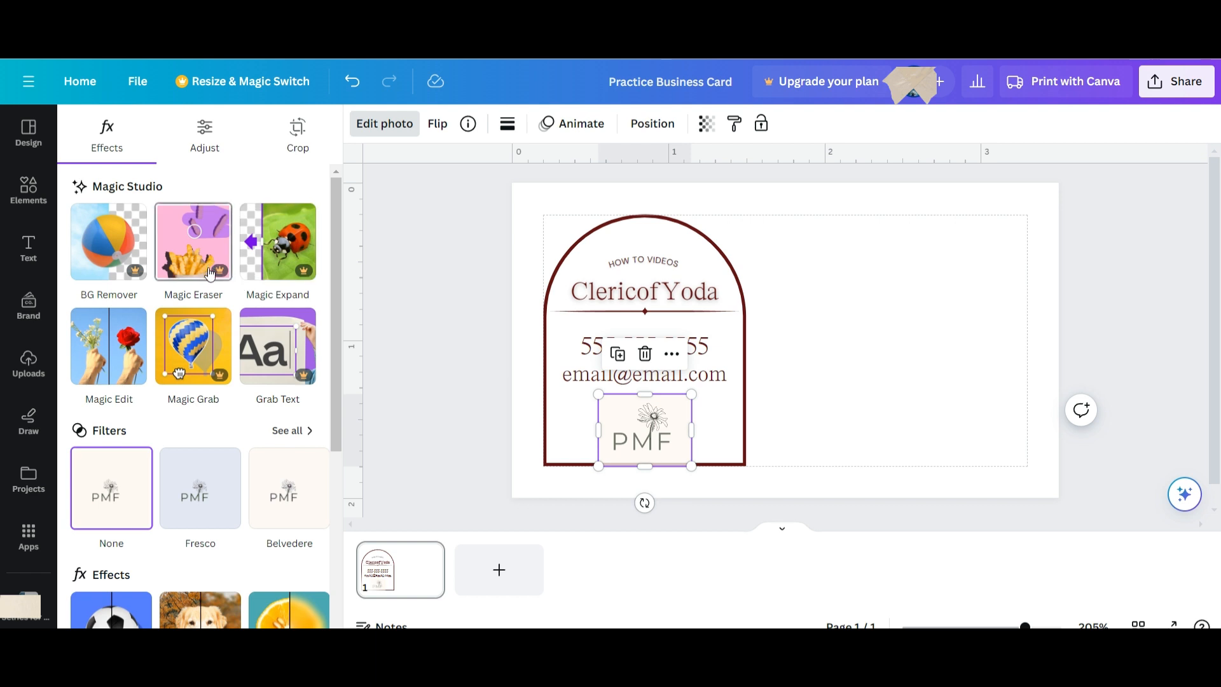
Browse the full filter list and try the Classic filter on the PMF logo.
left_click(297, 432)
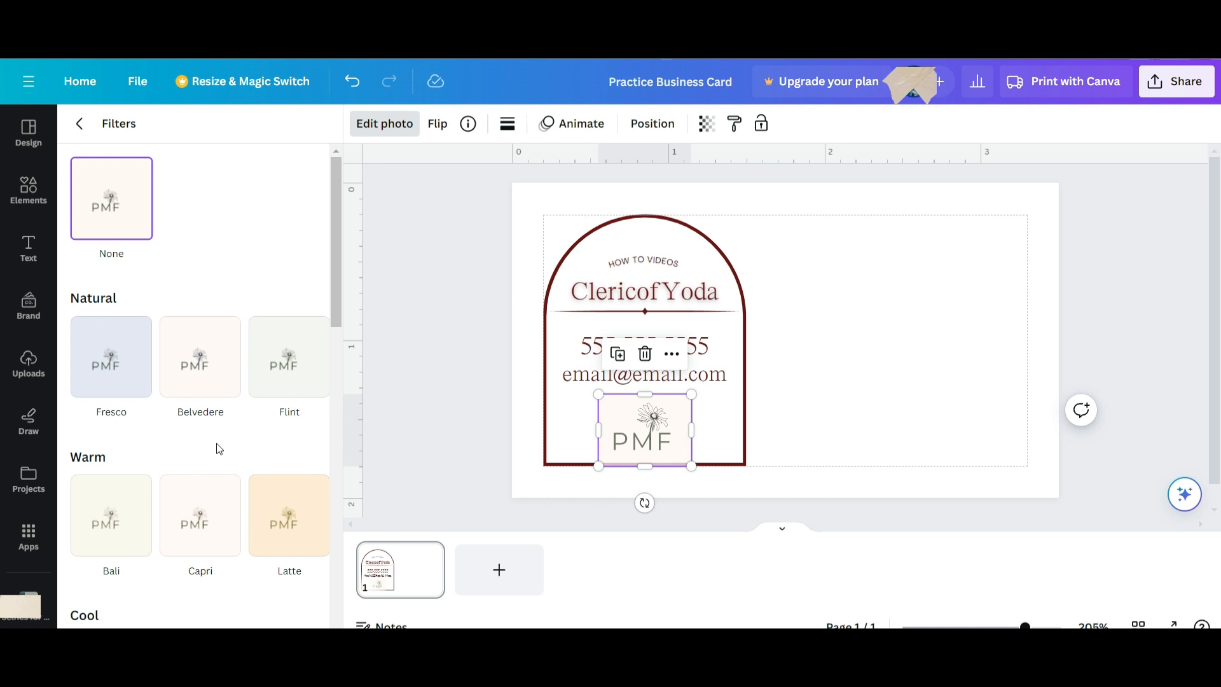
scroll(213, 435, "down", 9)
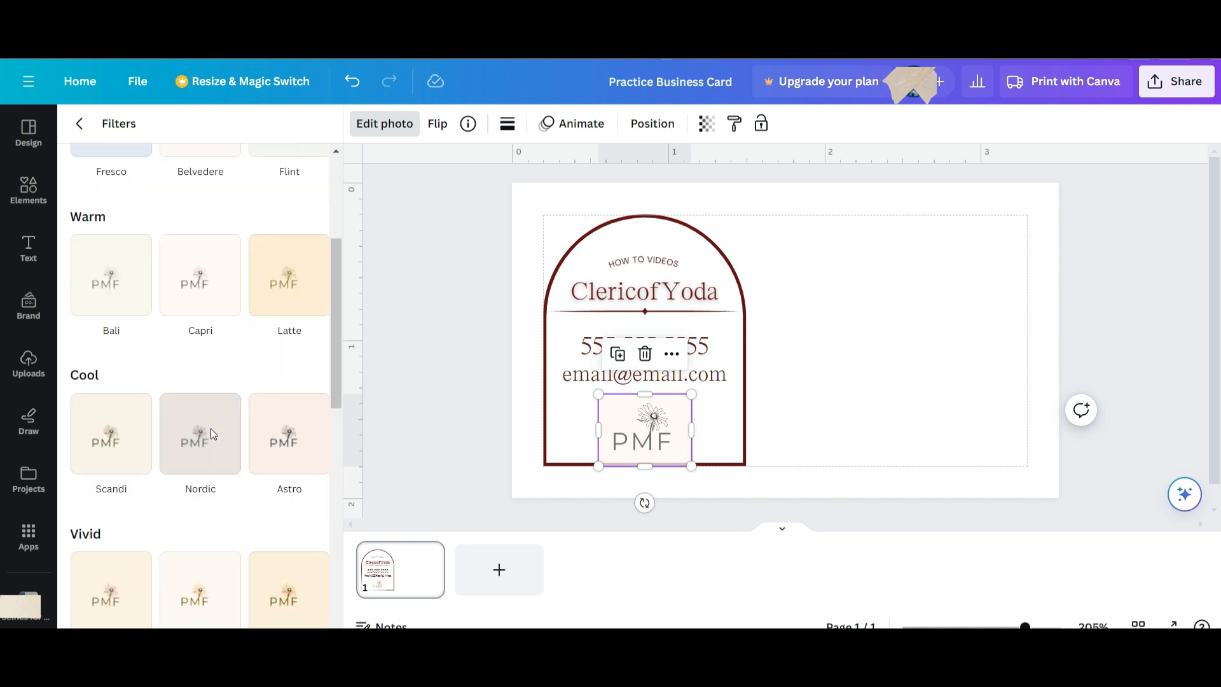
scroll(211, 429, "down", 5)
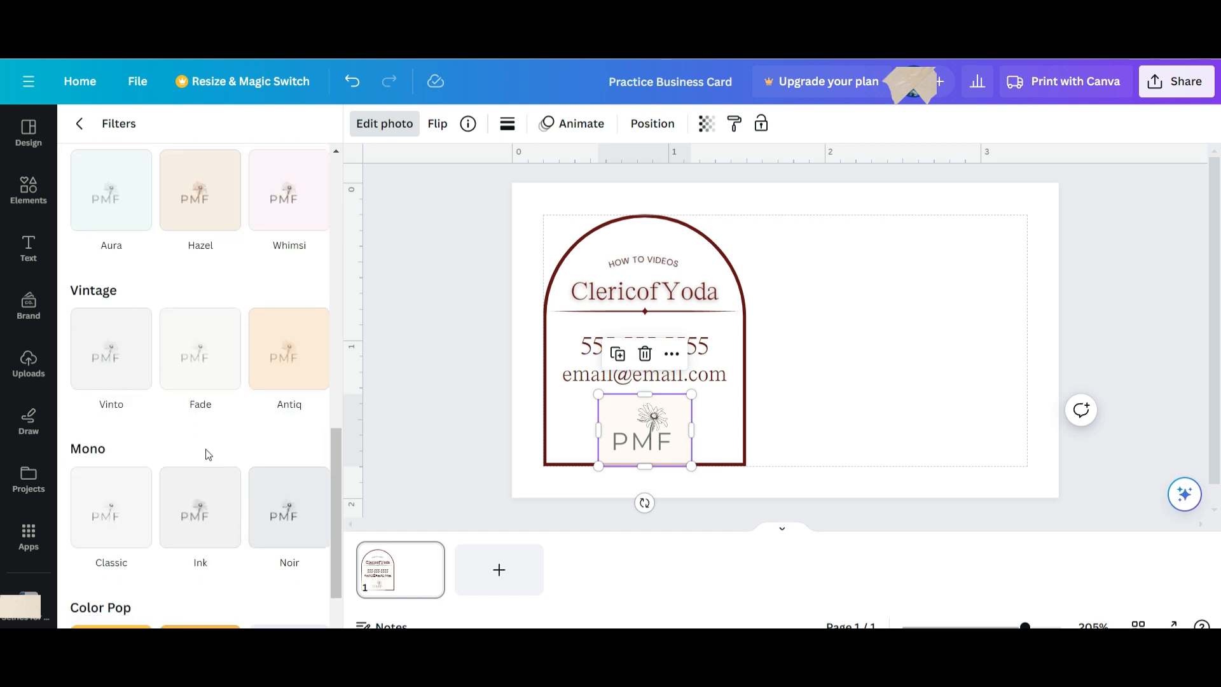
left_click(113, 428)
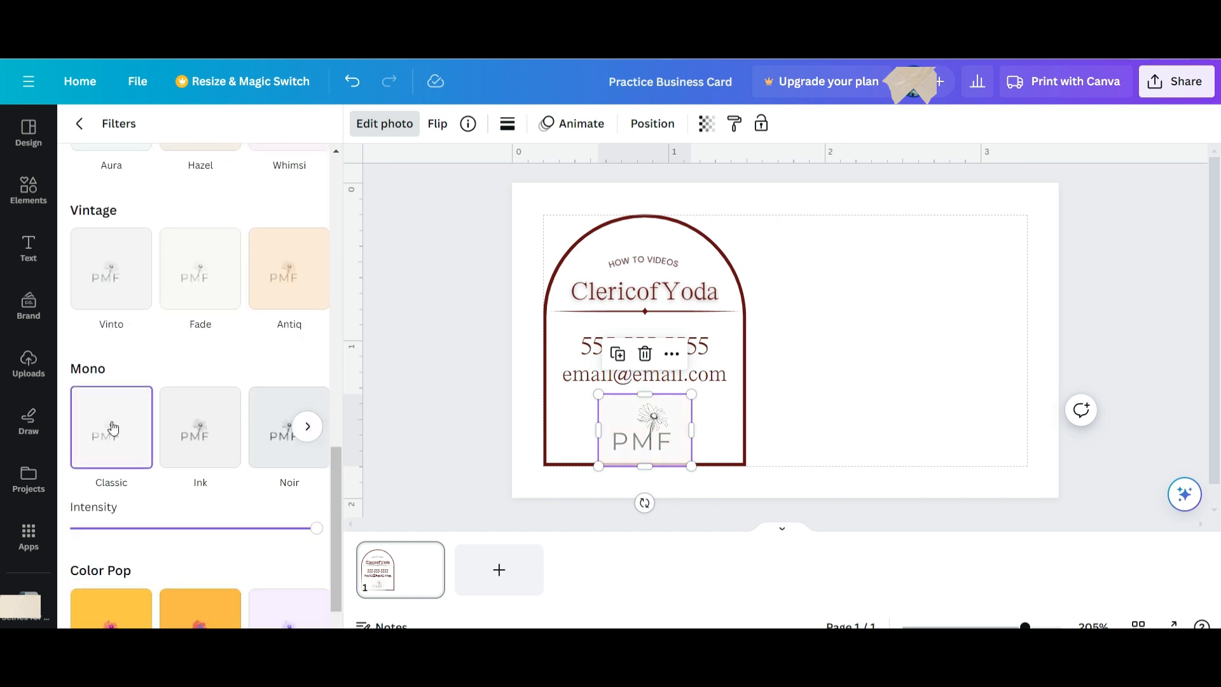
scroll(158, 455, "down", 1)
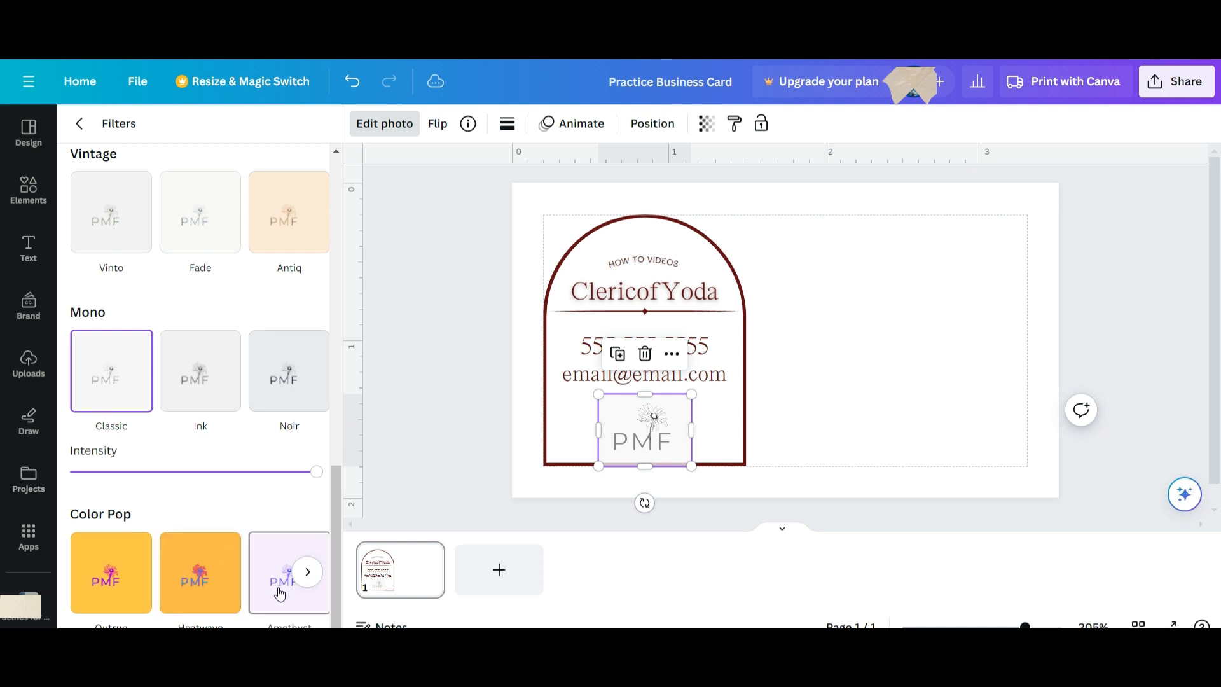
left_click(309, 573)
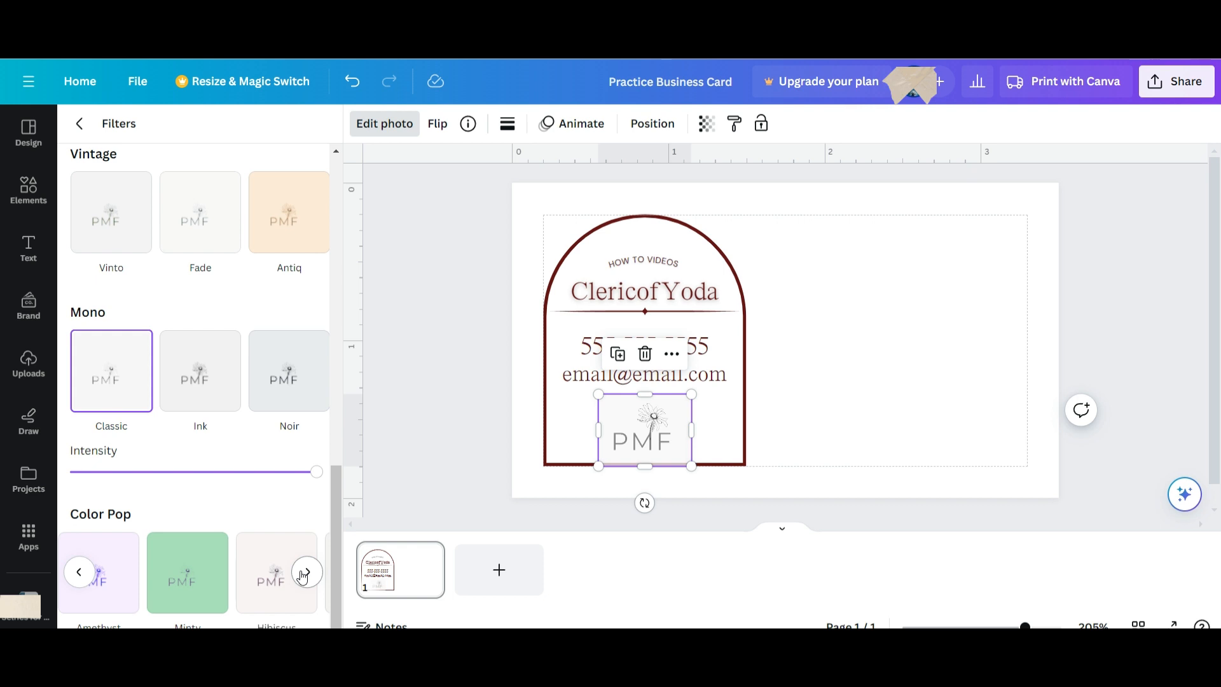
left_click(305, 574)
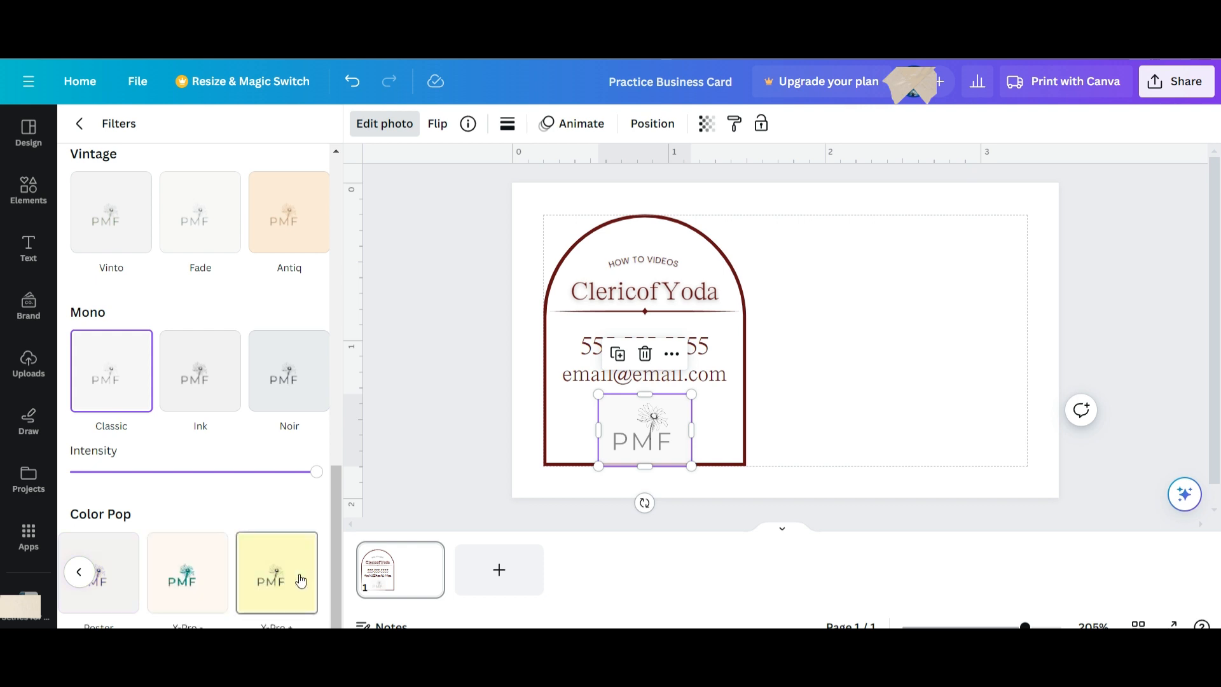
Restore the logo's transparency to 100 and apply the Vintage Fade filter.
left_click(706, 124)
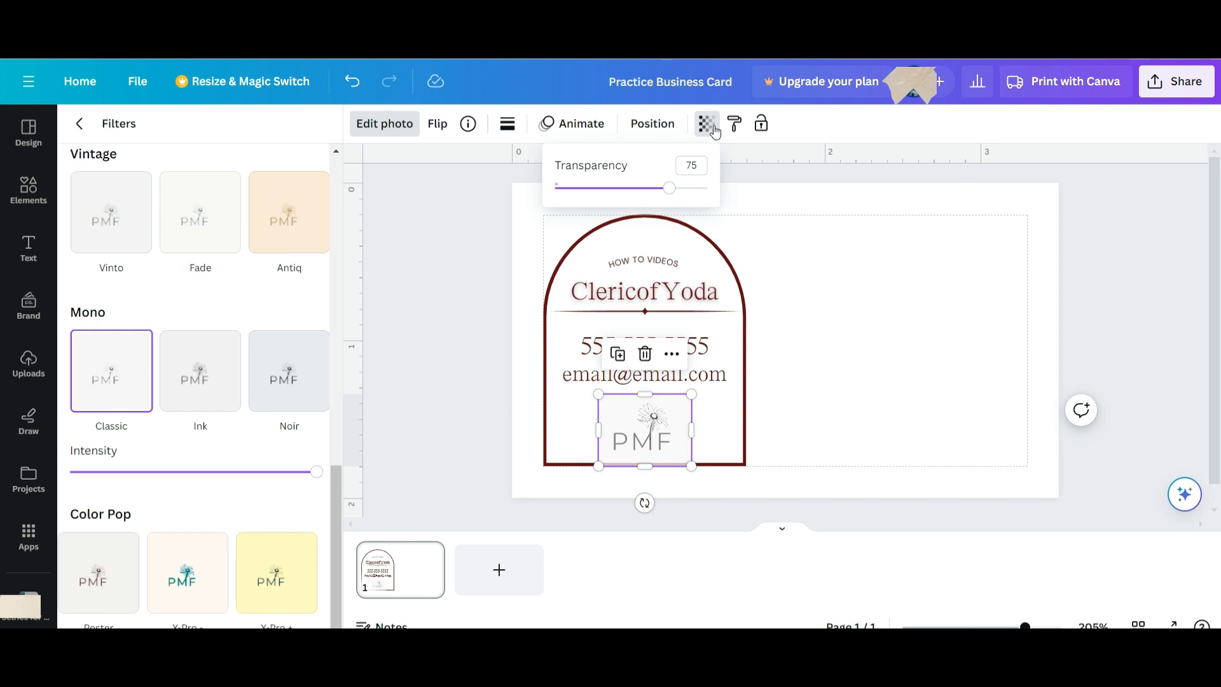
left_click(690, 189)
left_click_drag(692, 192, 711, 189)
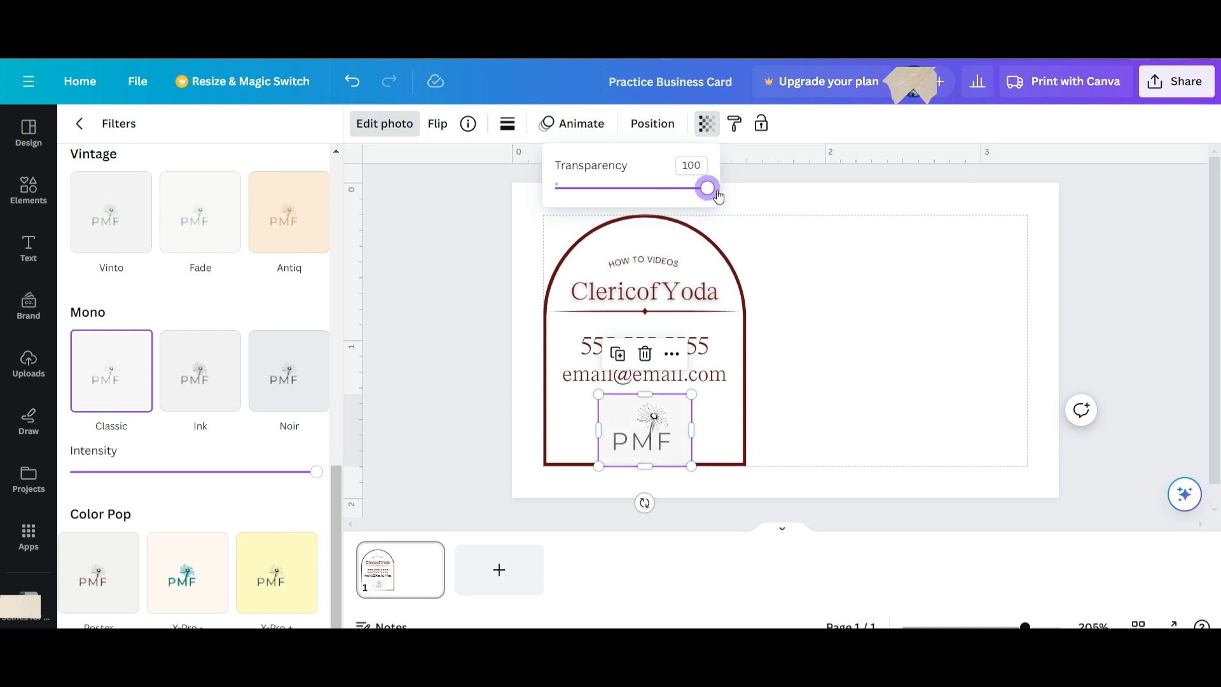
left_click(709, 129)
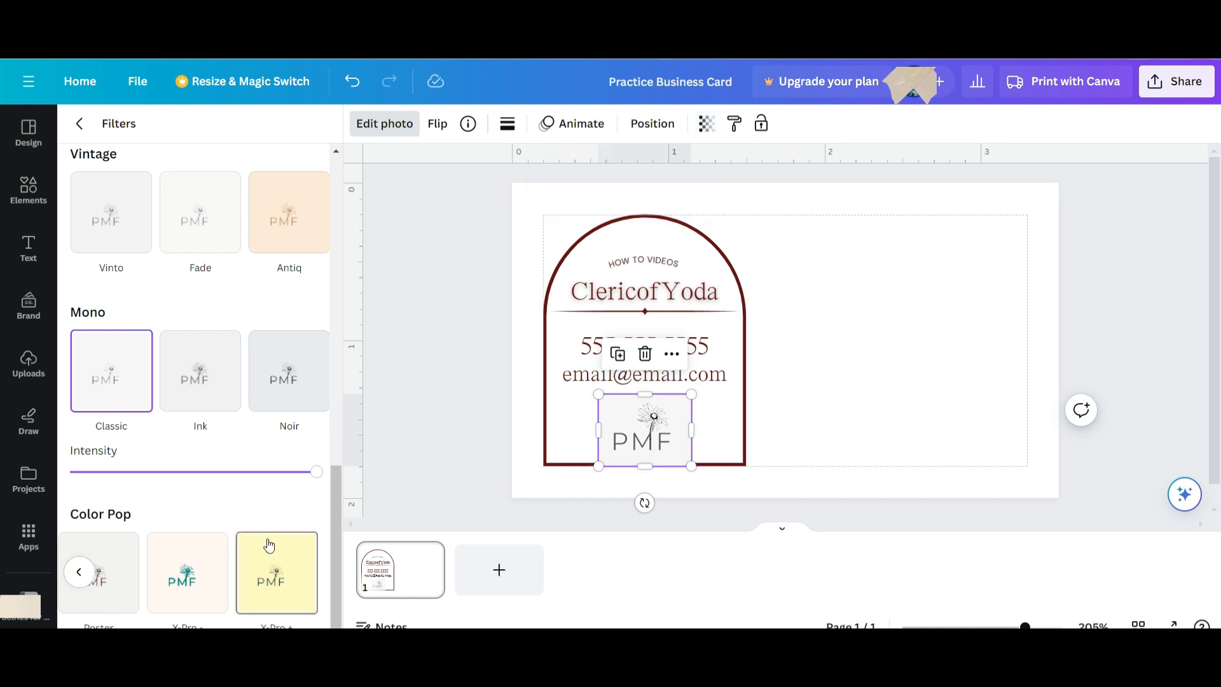
scroll(191, 395, "up", 4)
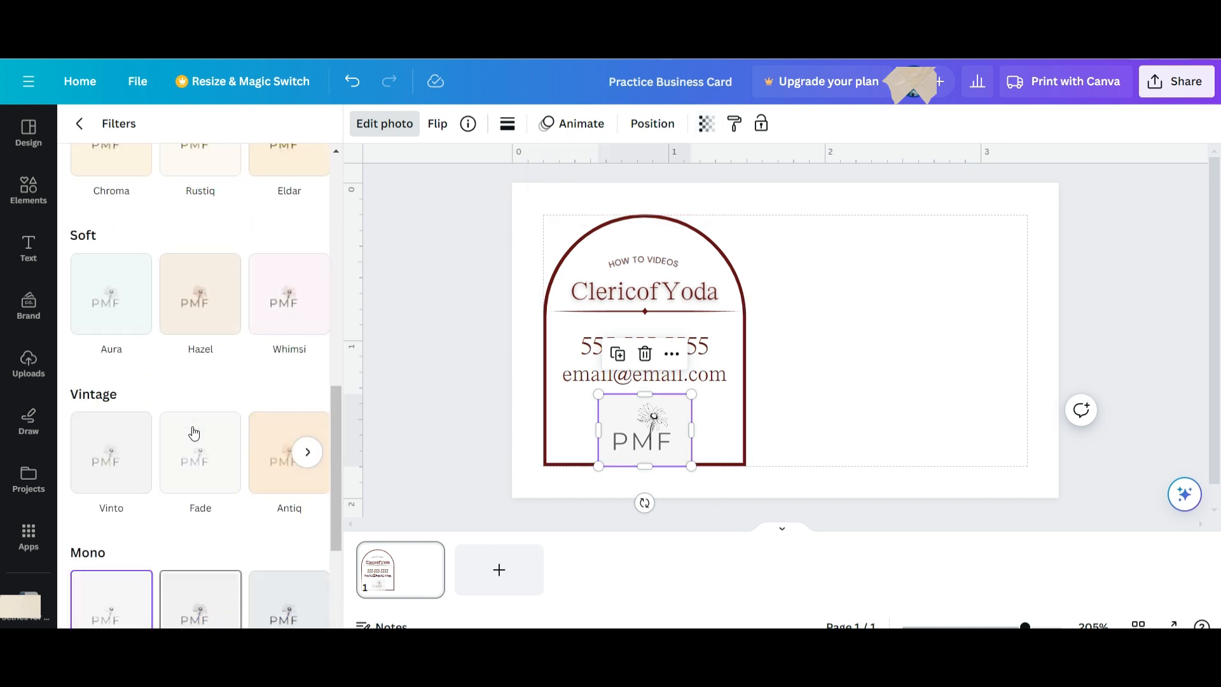
left_click(199, 456)
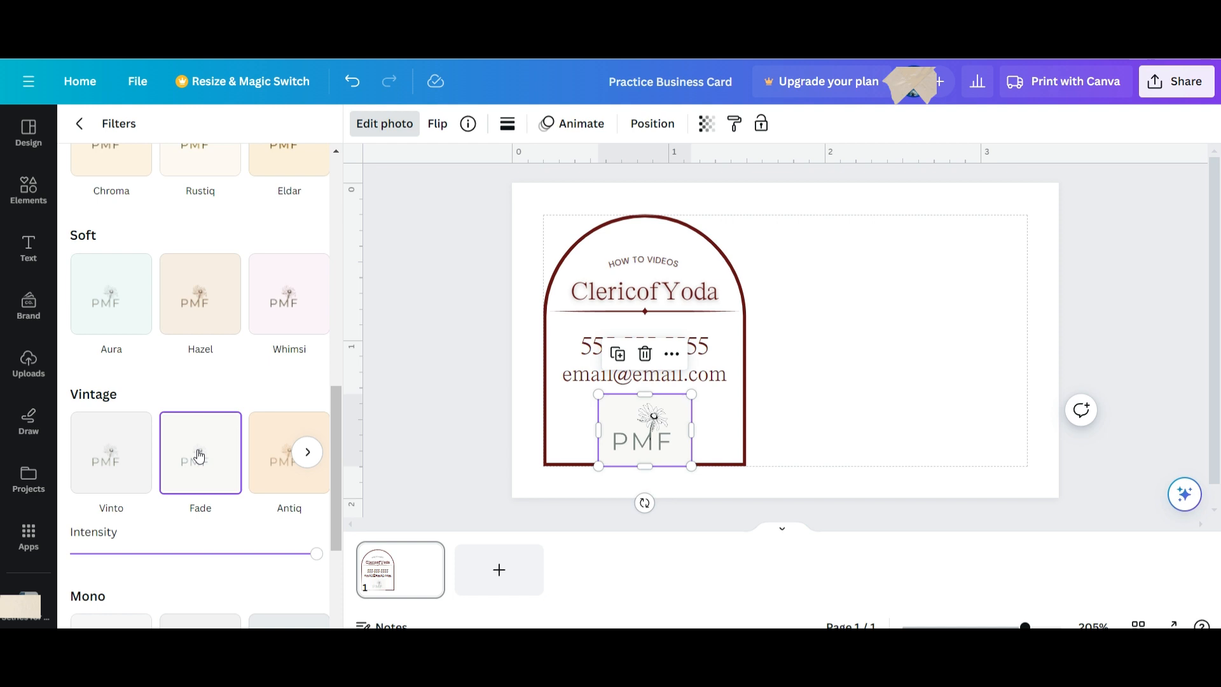
left_click(830, 443)
left_click(526, 414)
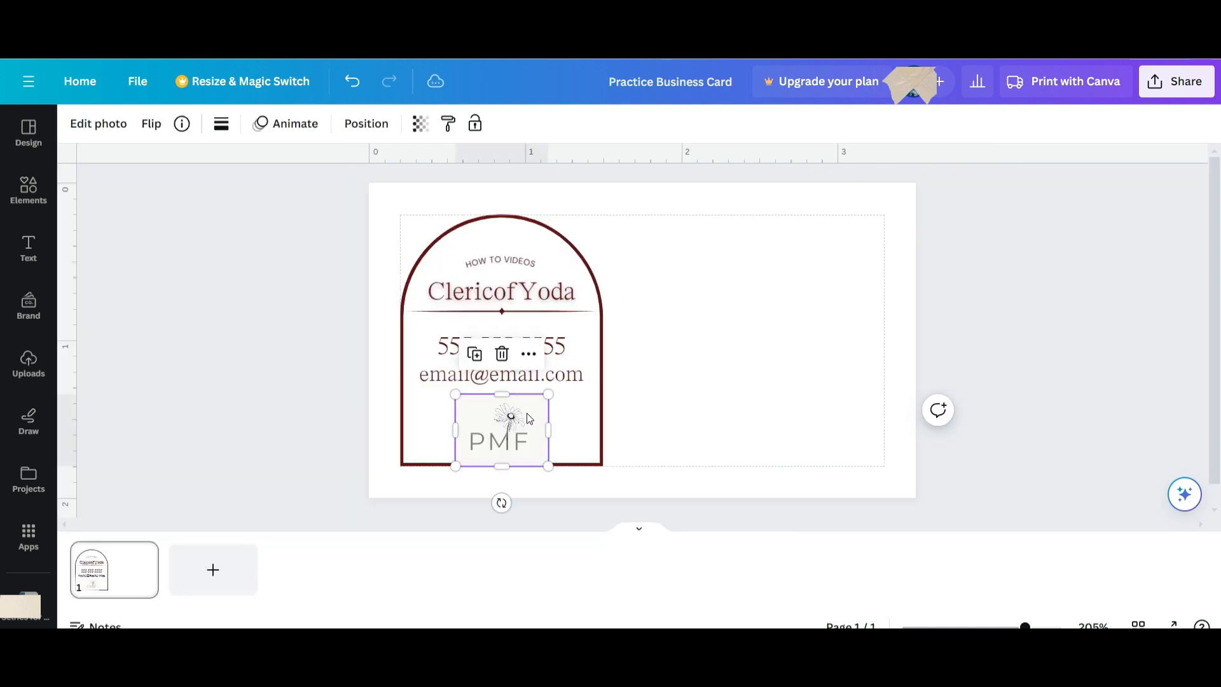
Shrink the PMF logo slightly and centre it at the arch's base below the email.
left_click_drag(526, 413, 529, 419)
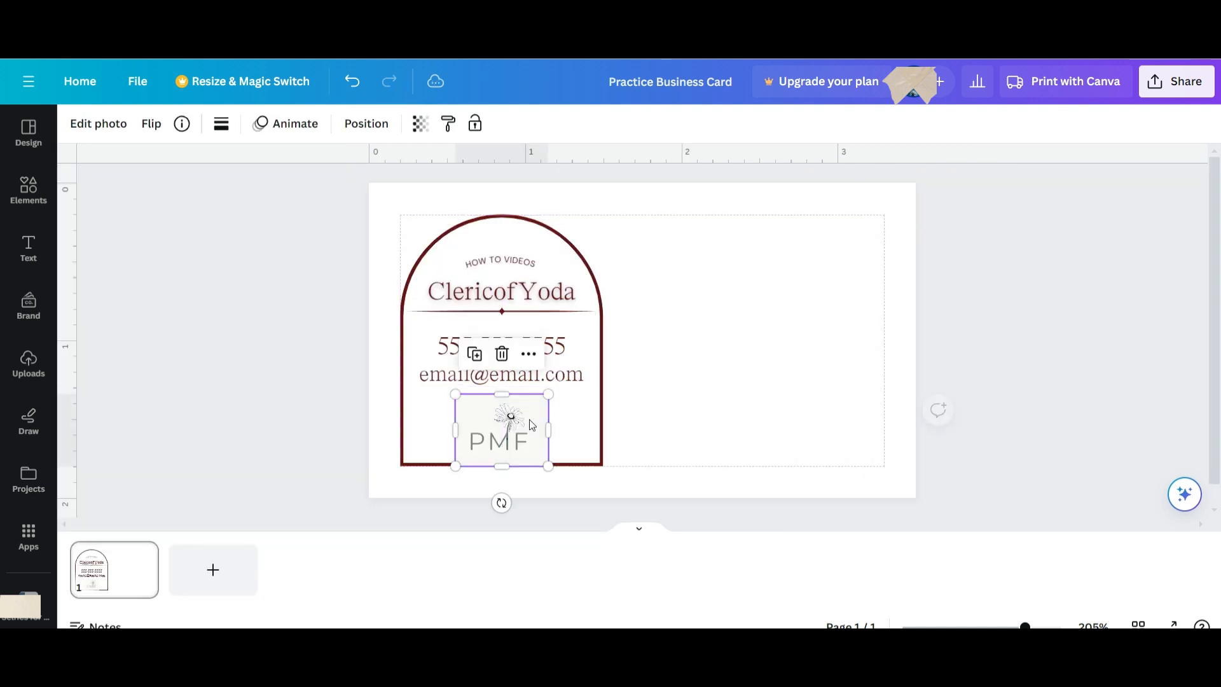
left_click(674, 430)
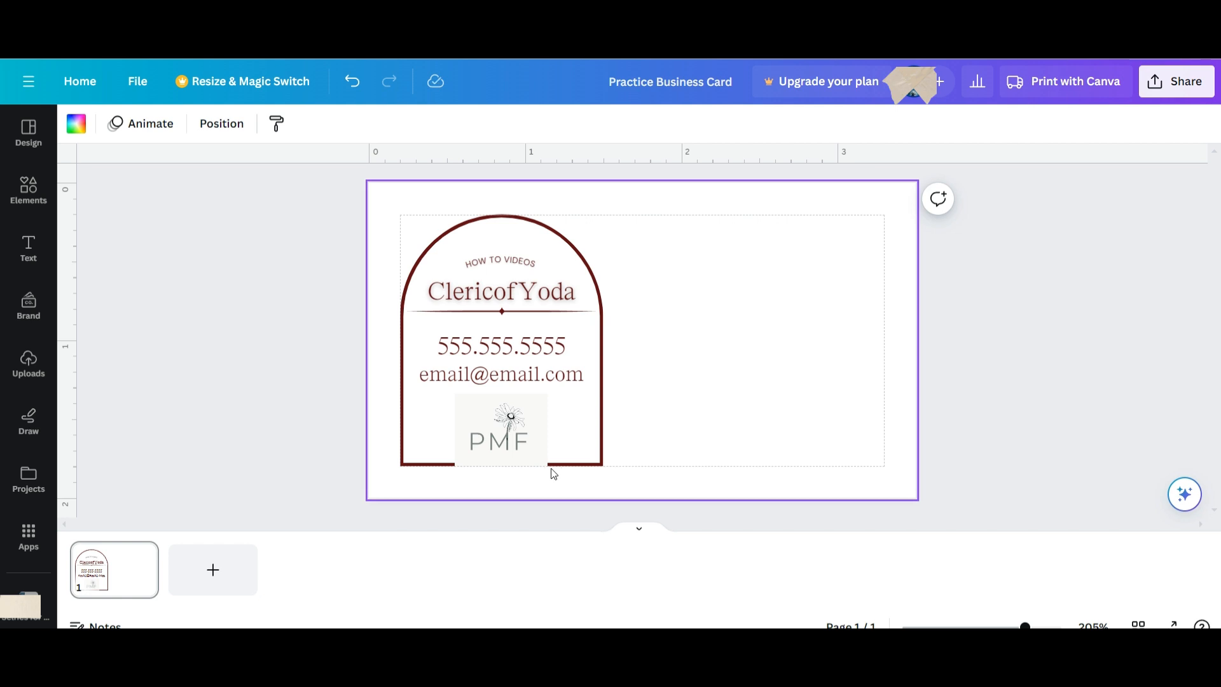
left_click(487, 436)
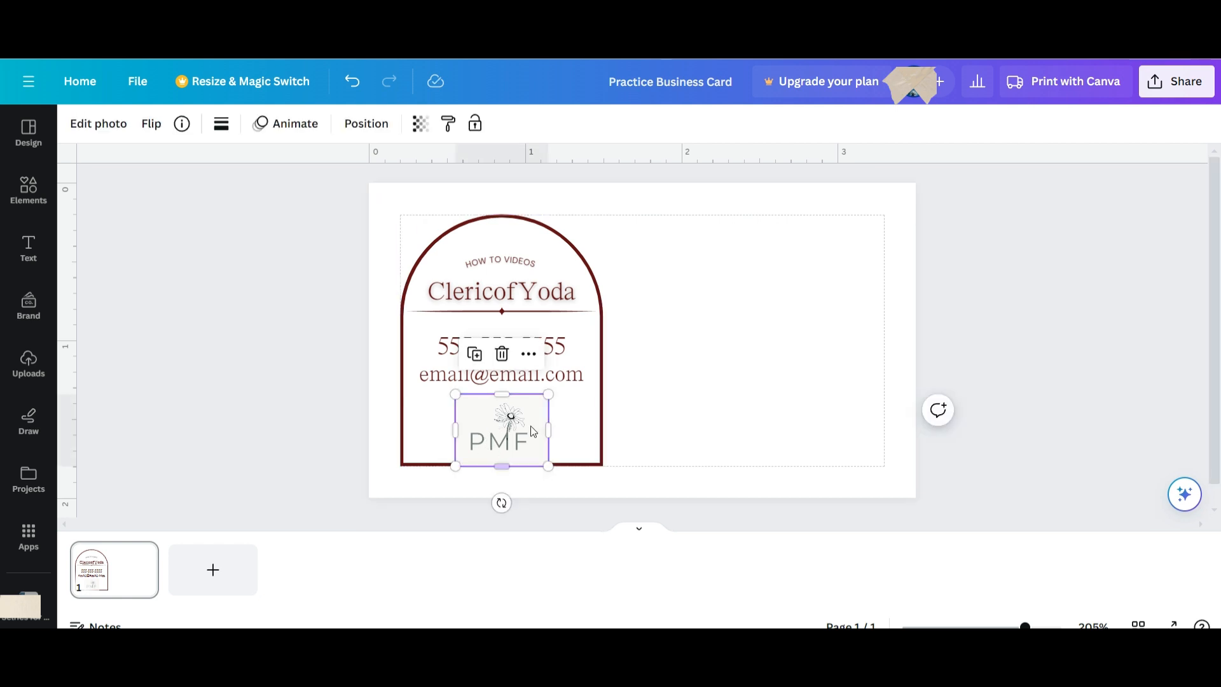
left_click_drag(546, 394, 516, 430)
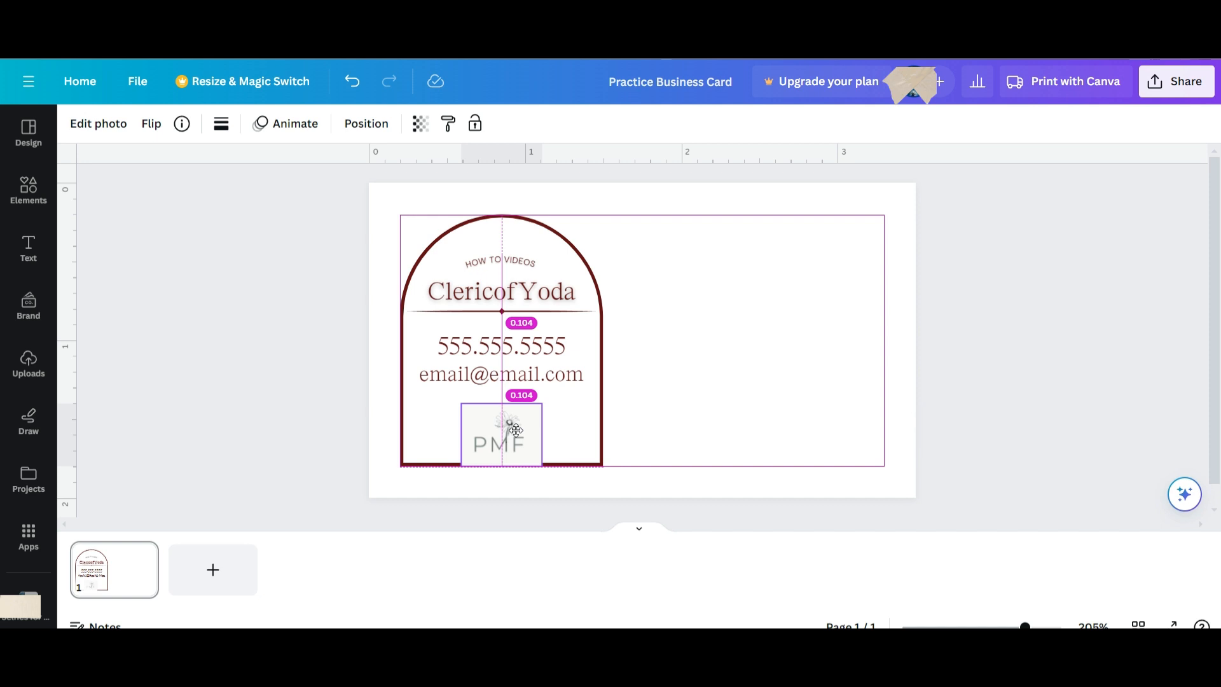
left_click_drag(516, 429, 518, 426)
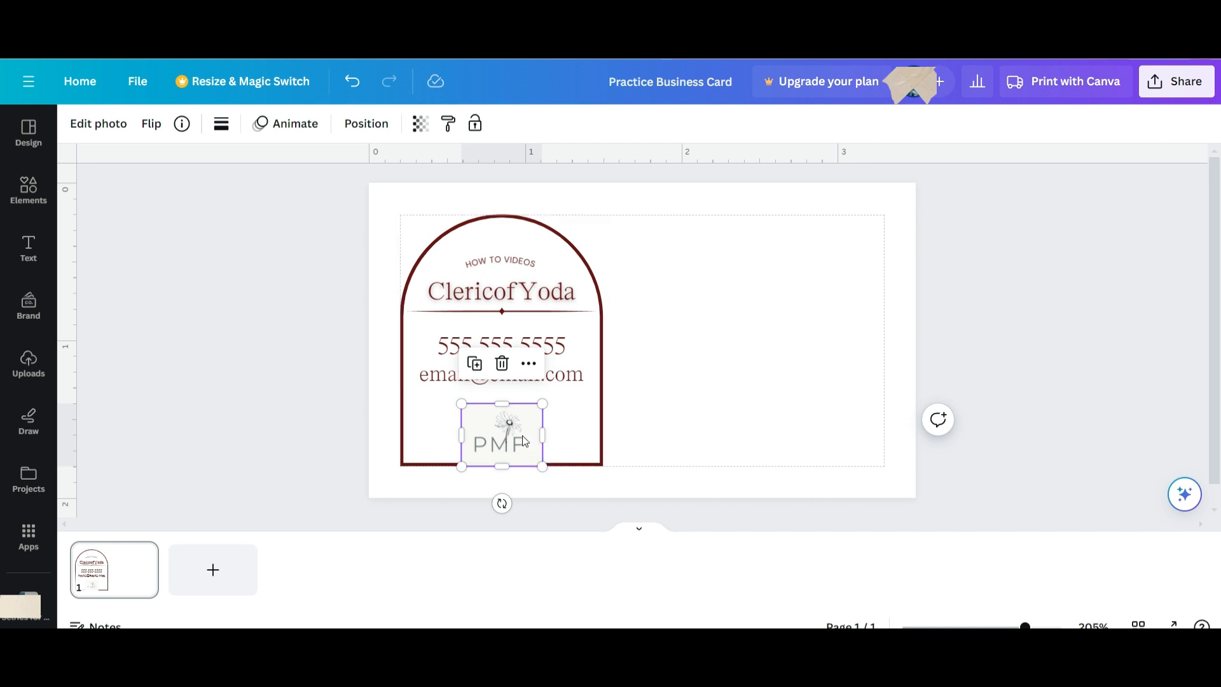
Send the PMF logo back a layer behind the arch frame.
left_click(525, 368)
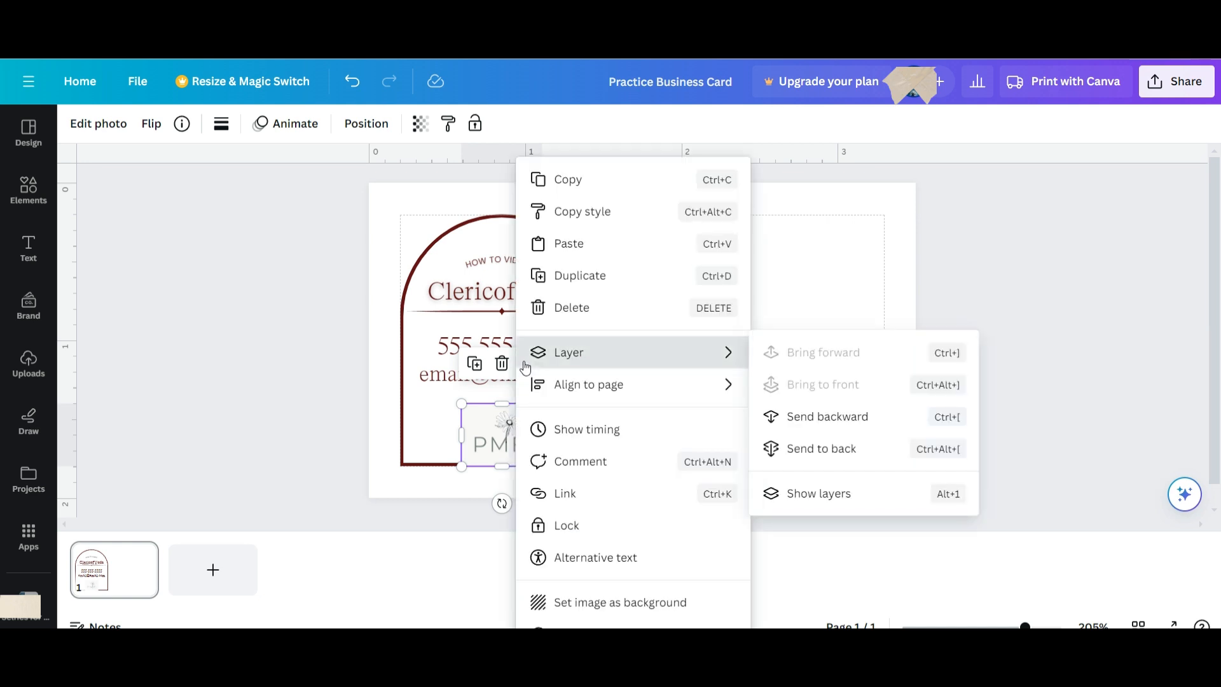
mouse_move(560, 388)
mouse_move(563, 363)
left_click(846, 461)
Send the dark red arch to the back, then reselect the PMF logo.
left_click(548, 445)
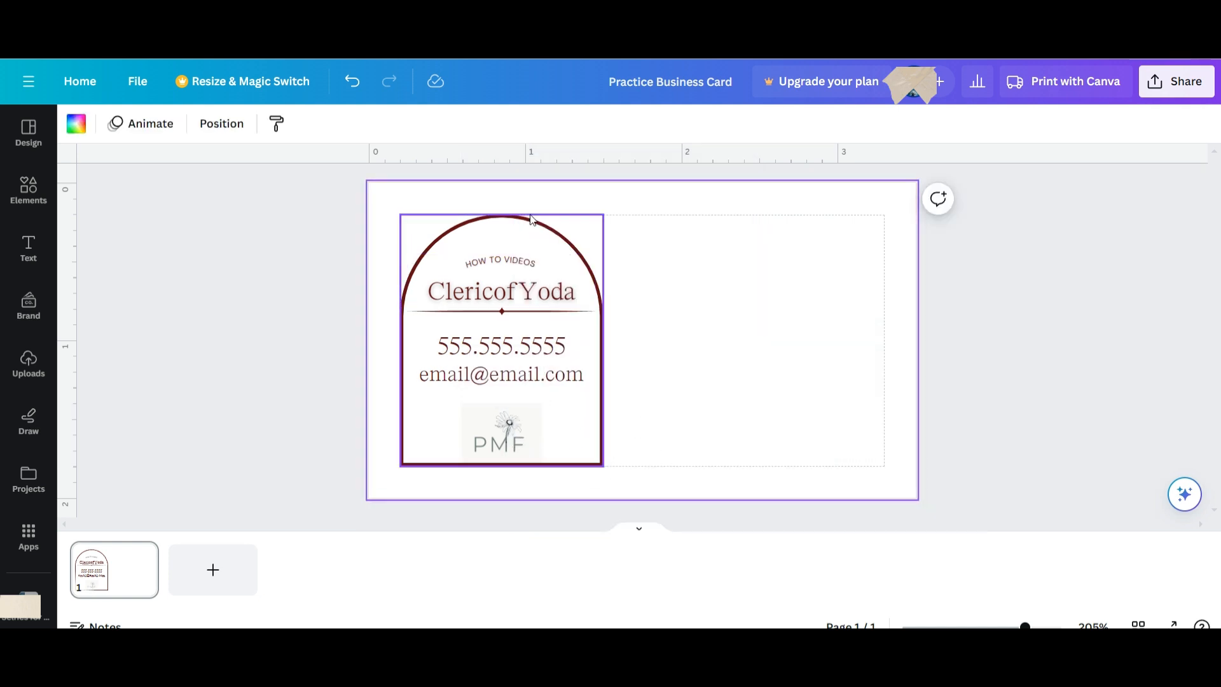
left_click(495, 441)
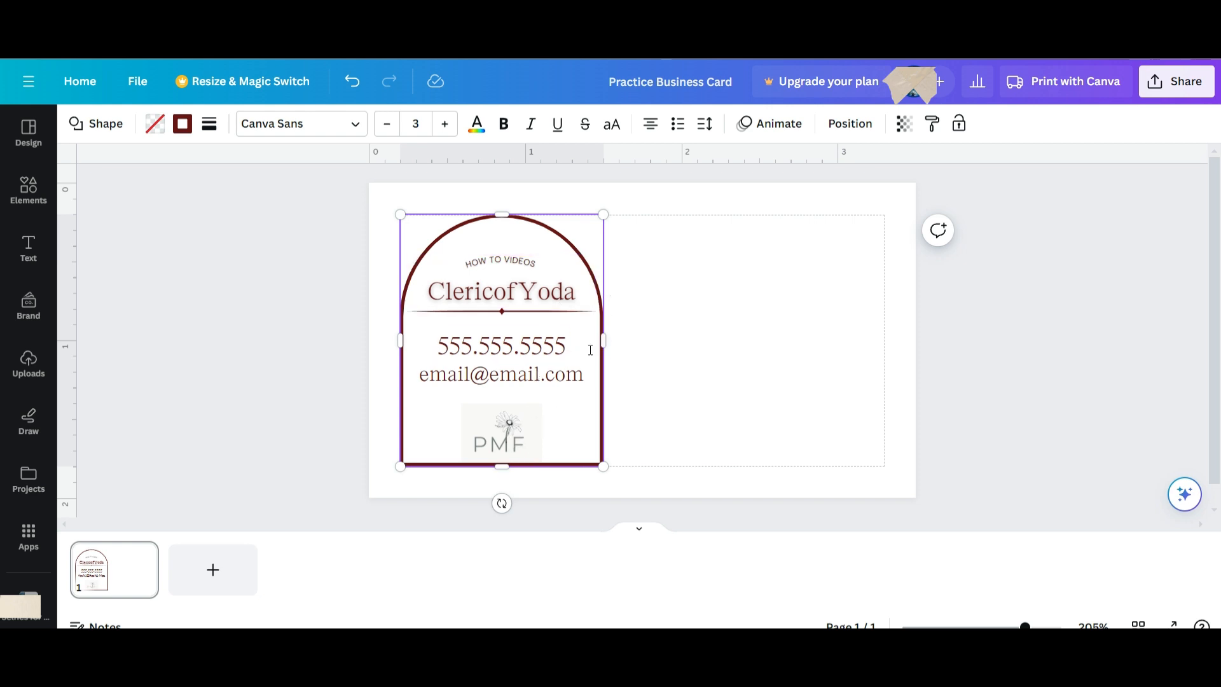
left_click(768, 455)
left_click(577, 443)
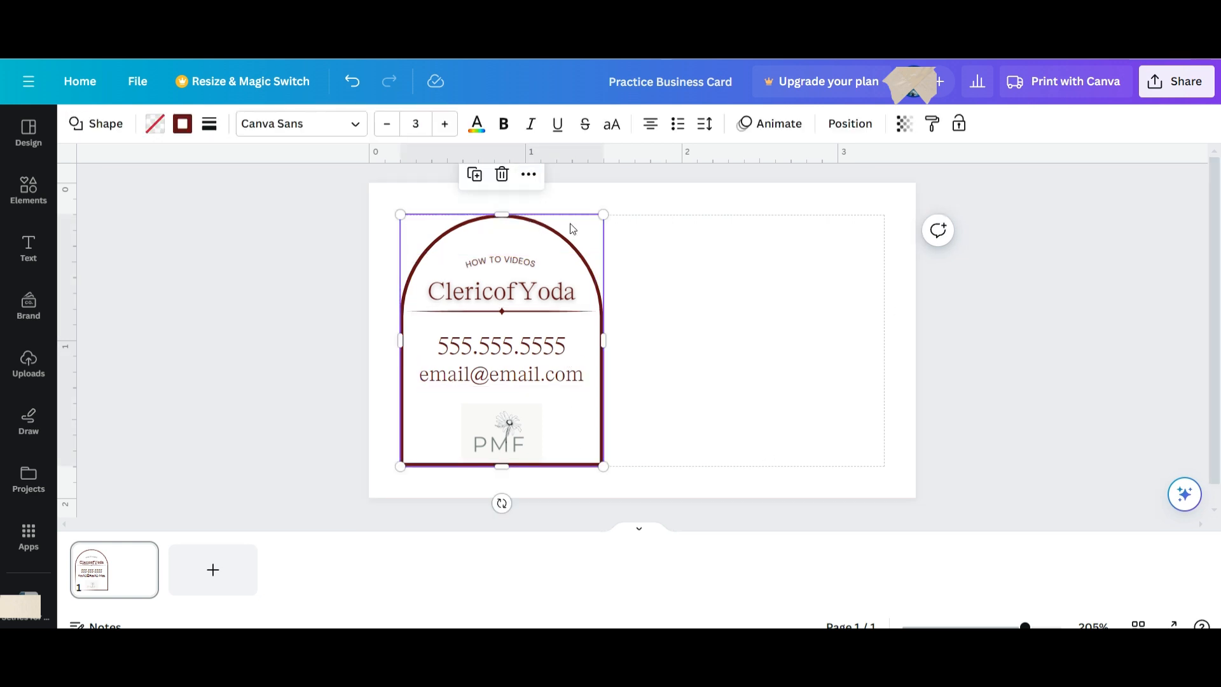
left_click(529, 175)
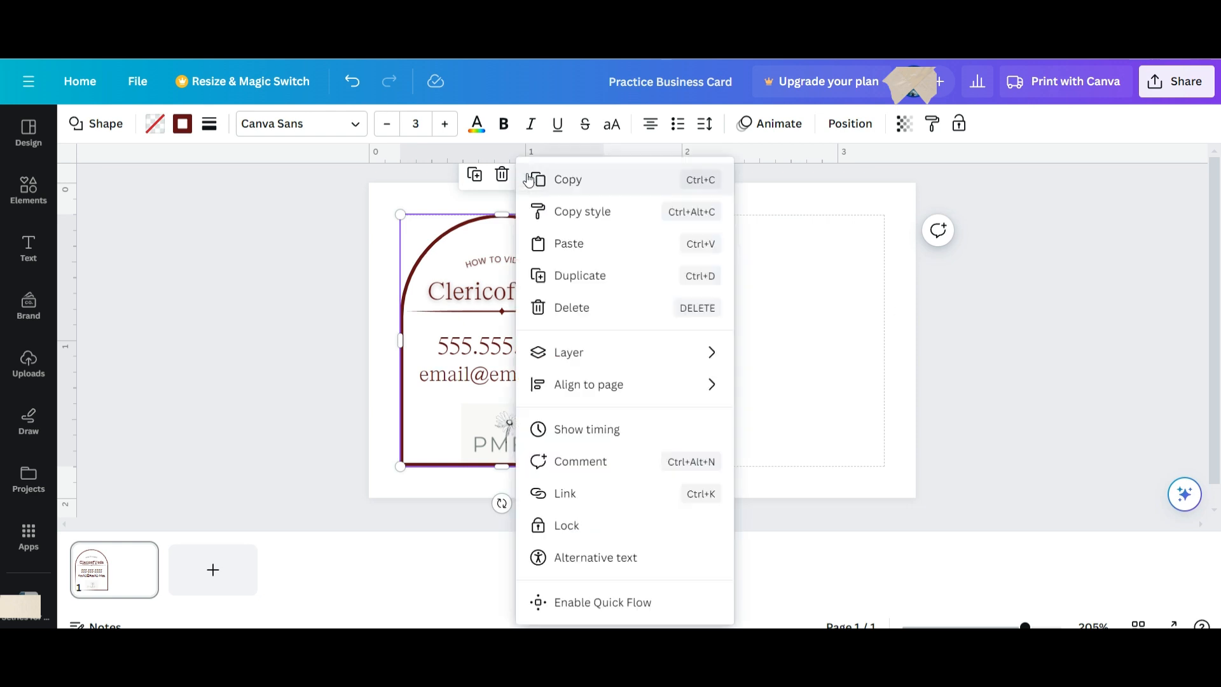
mouse_move(586, 357)
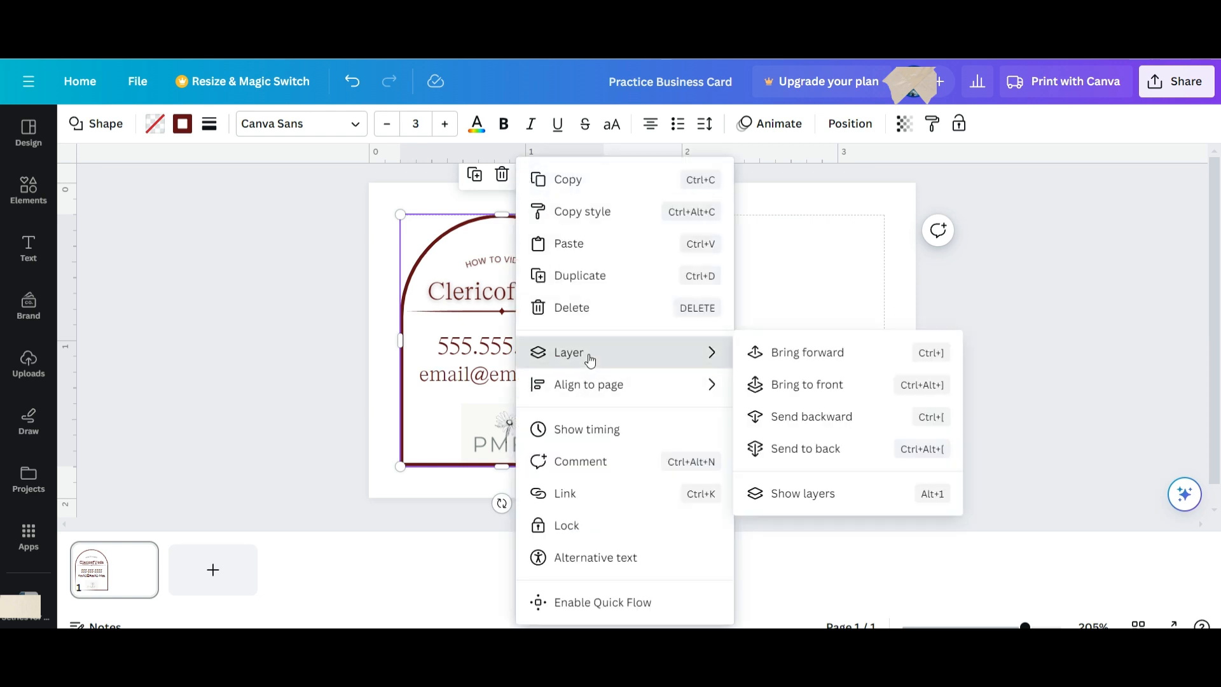
left_click(812, 449)
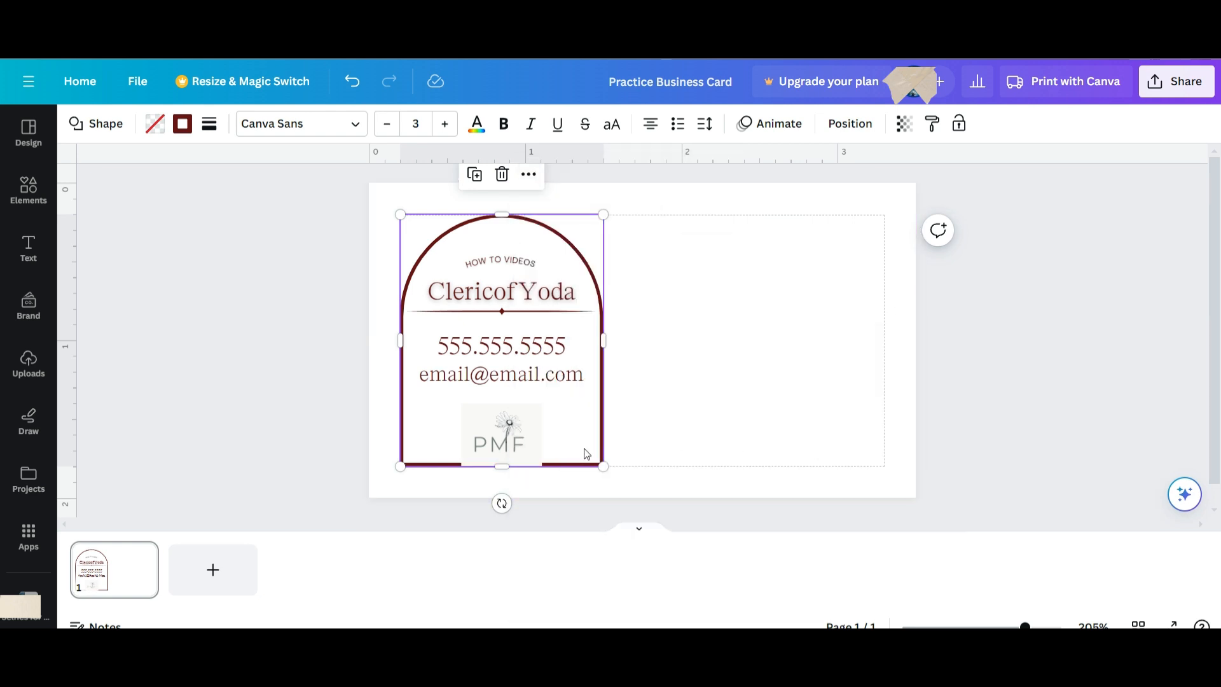
left_click(516, 430)
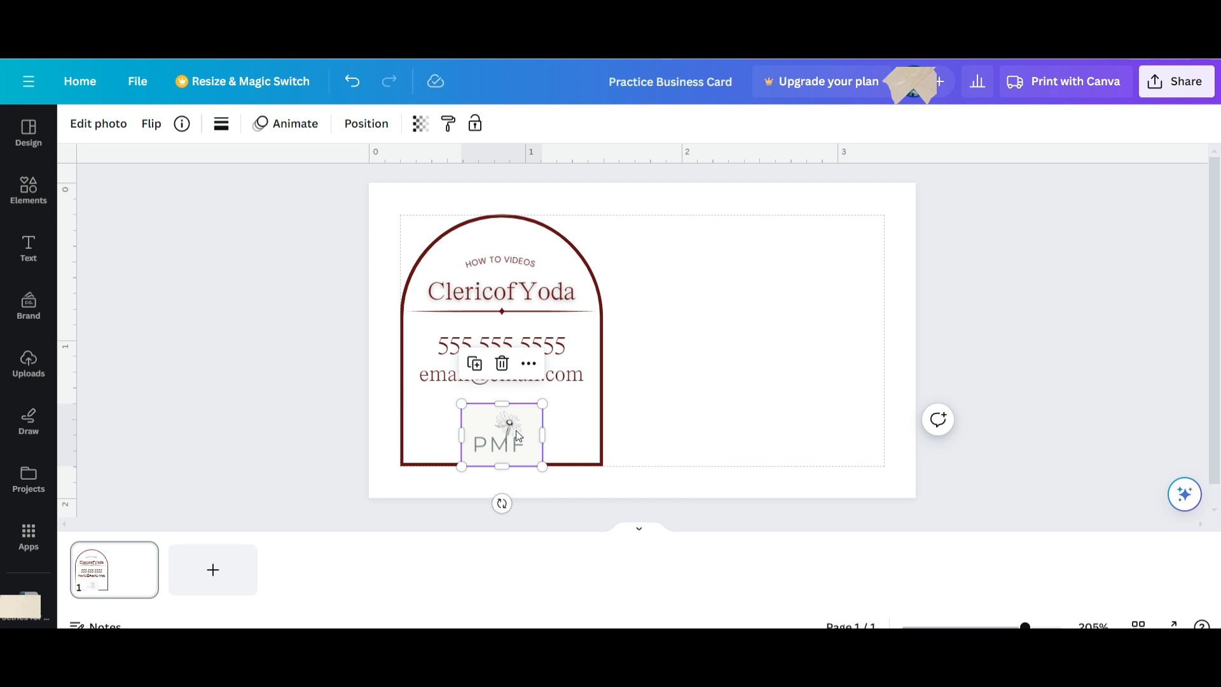
Apply a whole-image Blur effect to the PMF logo and shrink it to about 0.5 × 0.4.
left_click(99, 124)
scroll(270, 467, "down", 3)
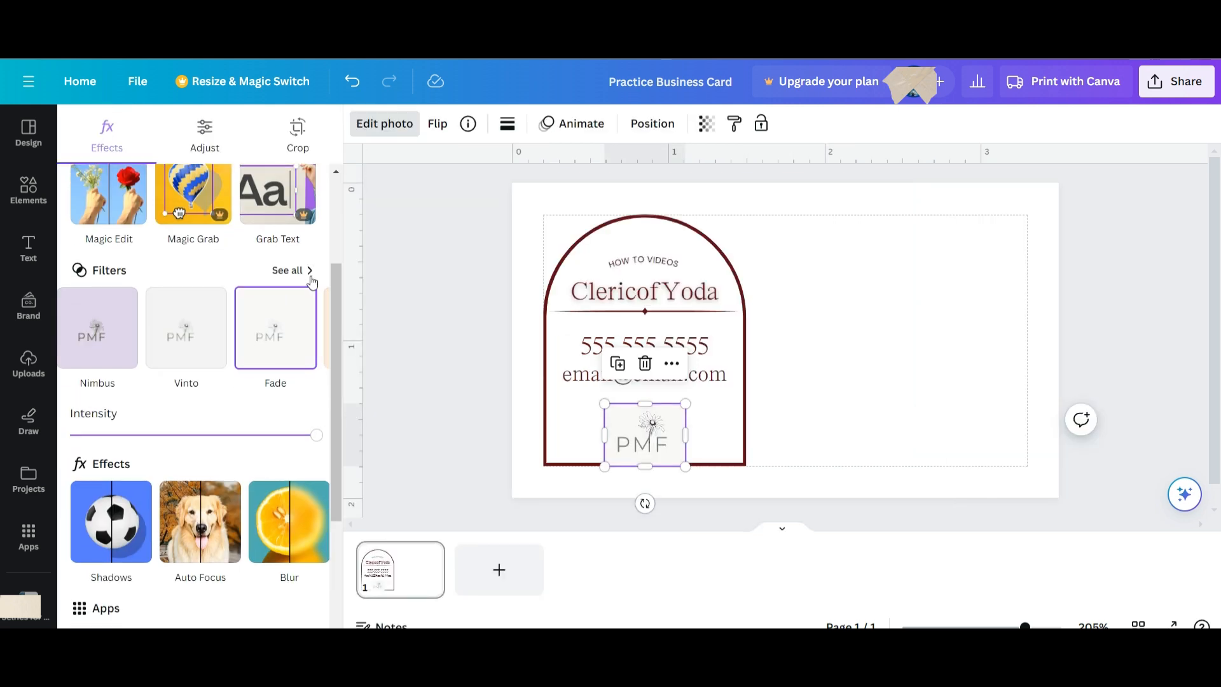
scroll(228, 356, "down", 3)
mouse_move(227, 365)
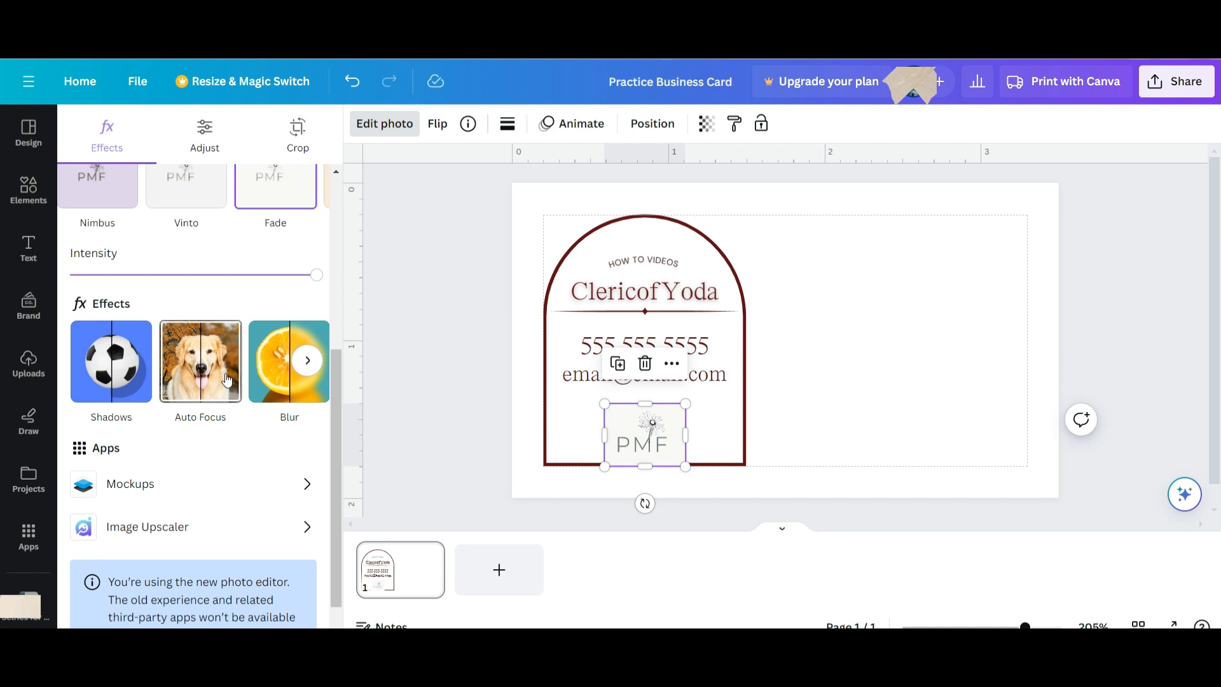
left_click(297, 371)
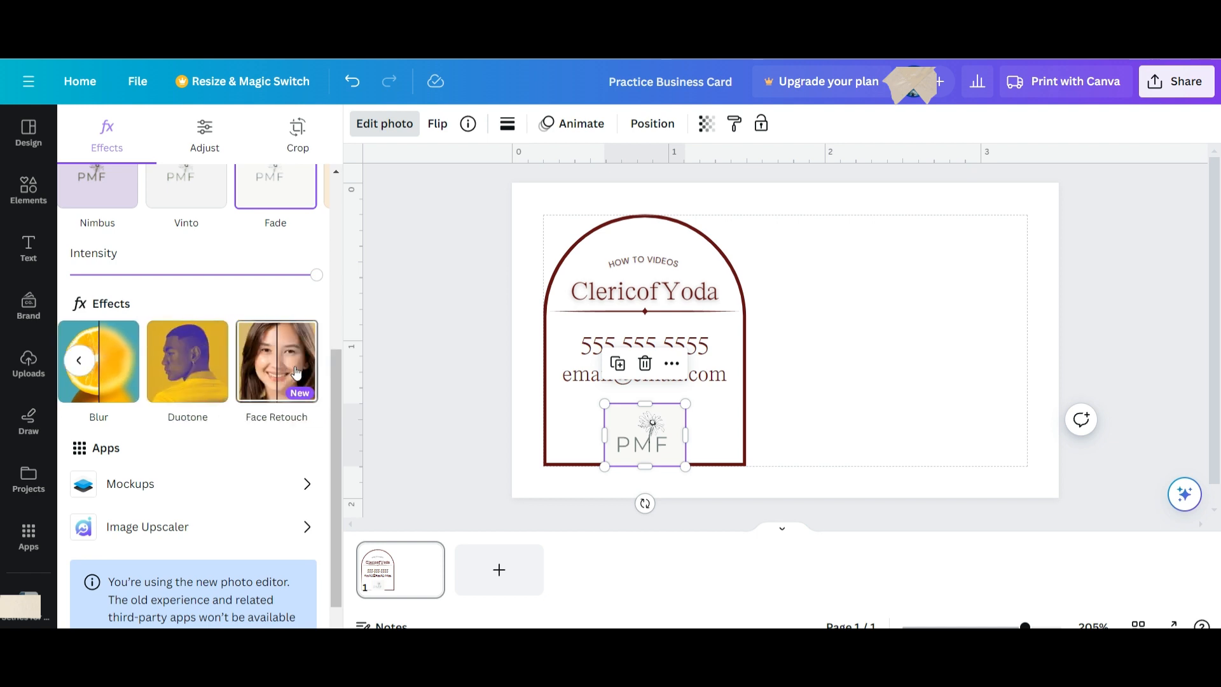
left_click(94, 384)
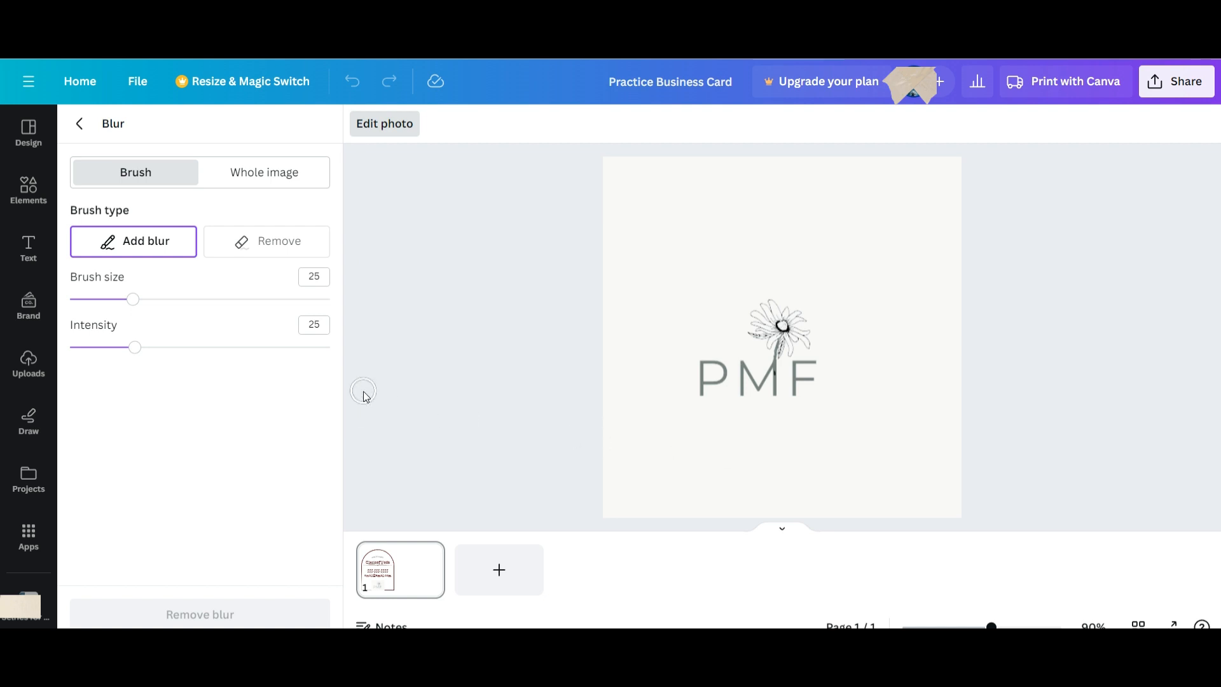
left_click(706, 267)
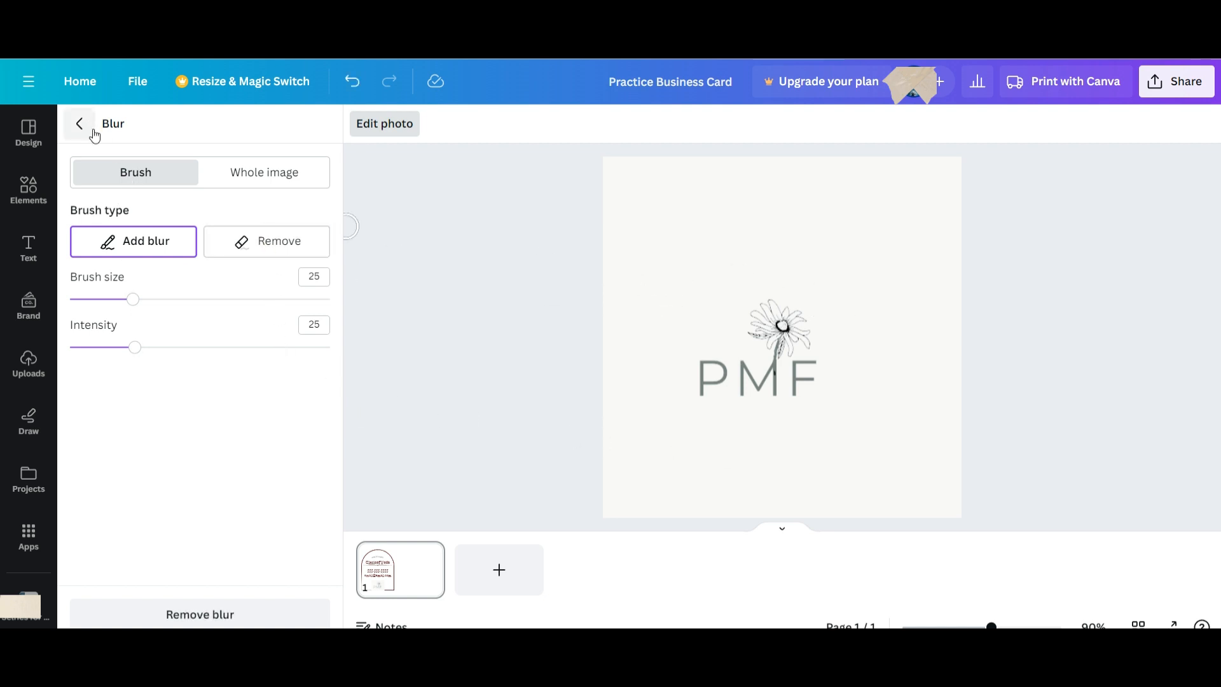
left_click(241, 175)
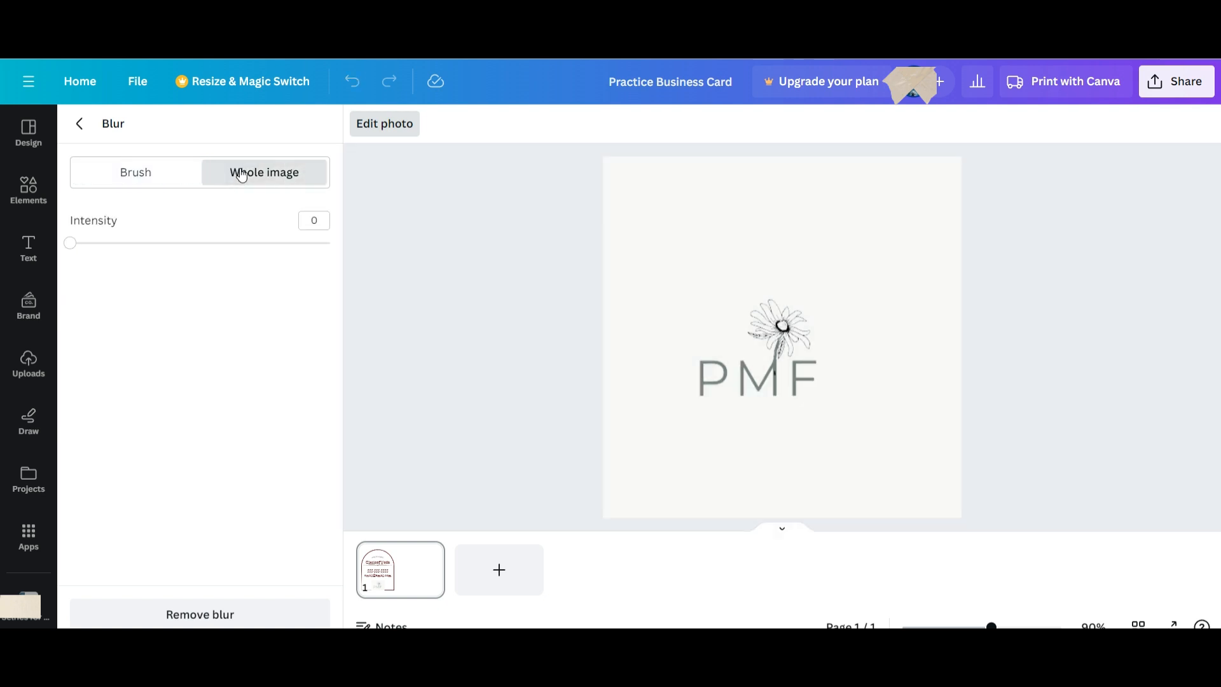
left_click(79, 124)
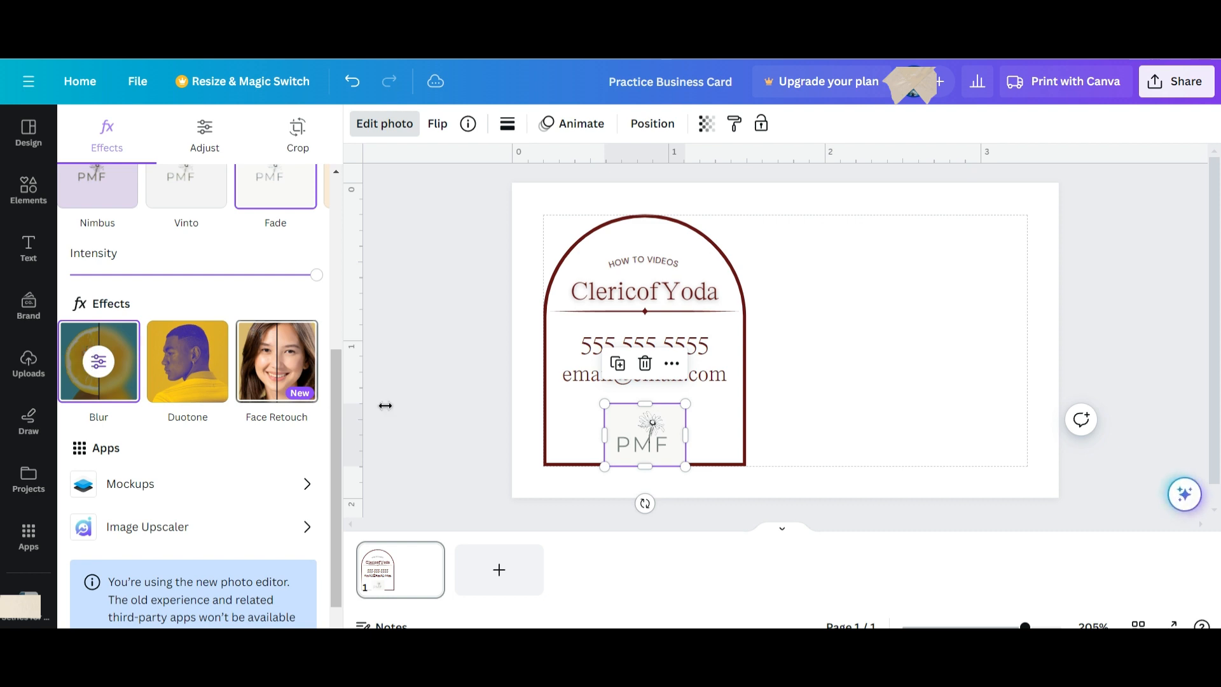
left_click_drag(603, 404, 652, 452)
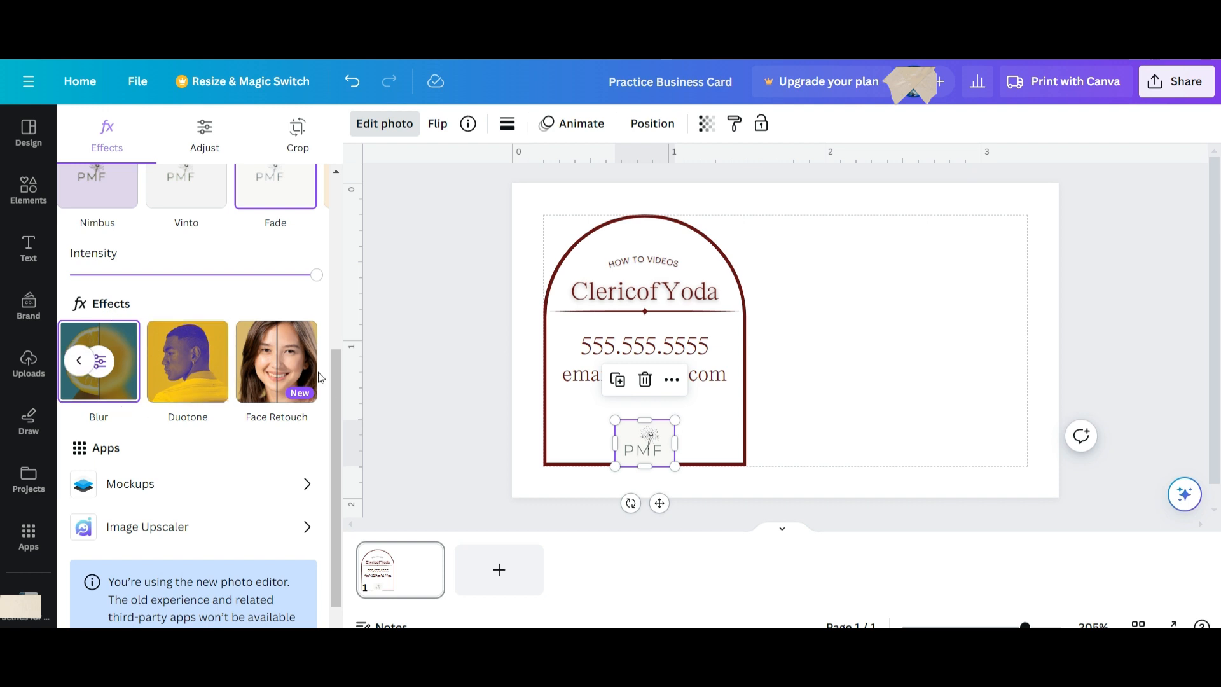
Apply the Auto Focus effect to the PMF logo with blur intensity 94.
left_click(79, 361)
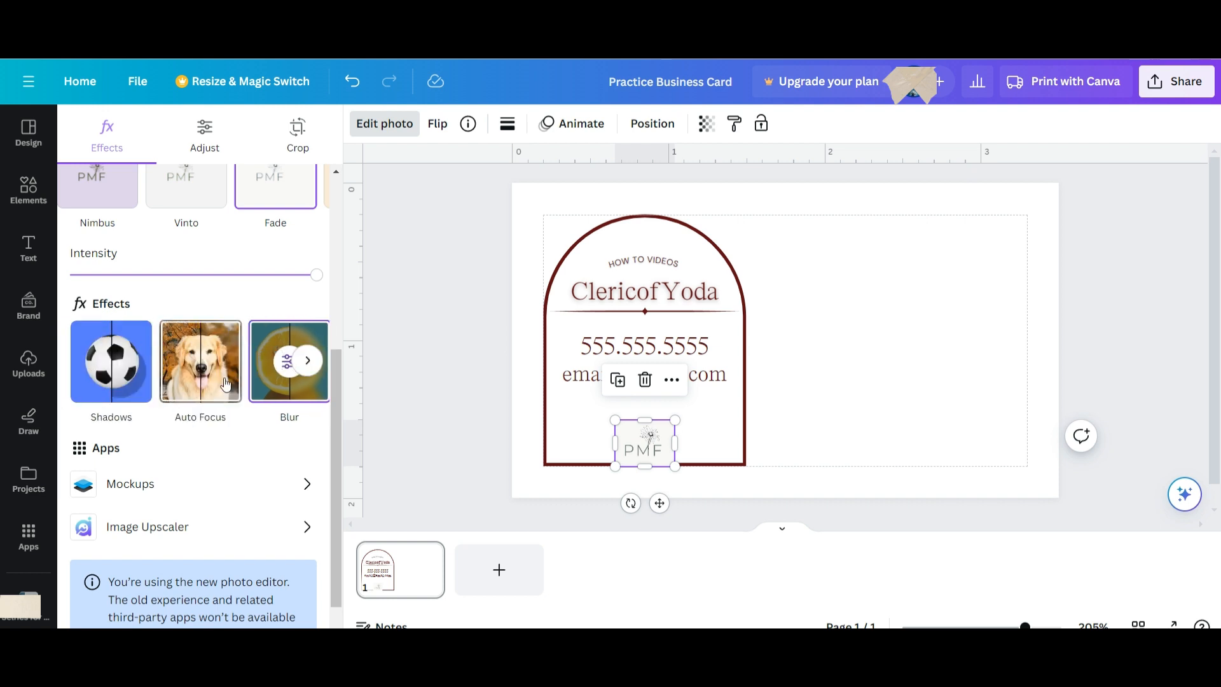
left_click(187, 388)
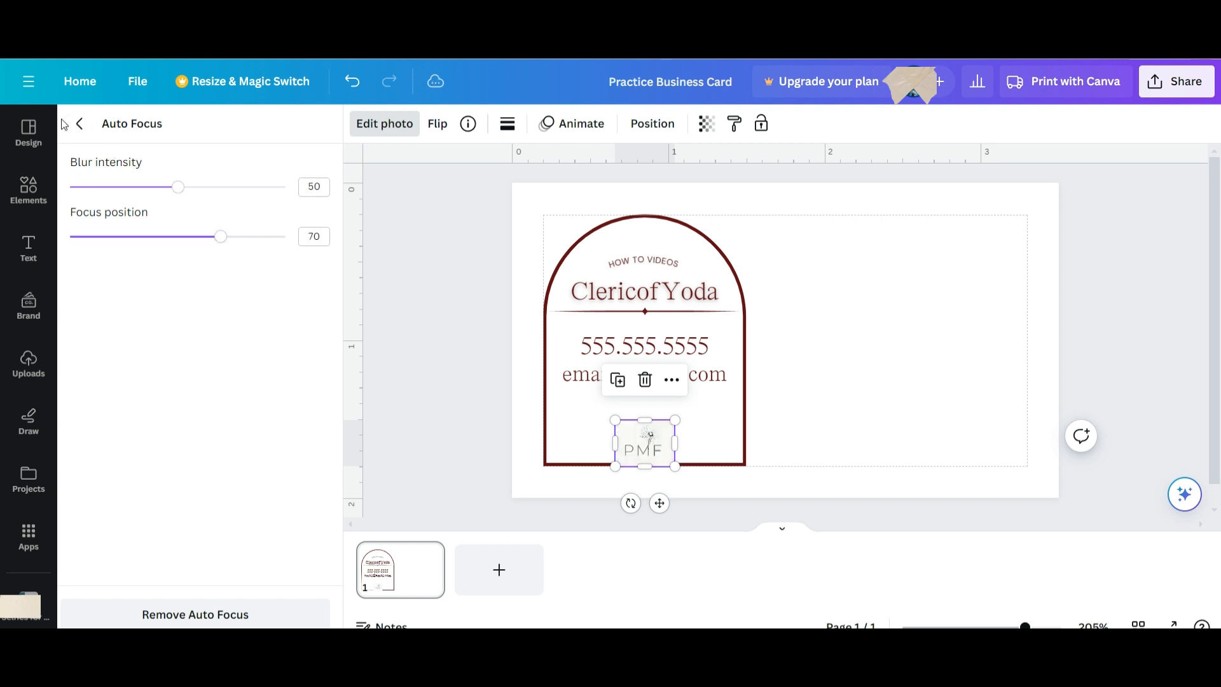
left_click_drag(186, 197, 275, 198)
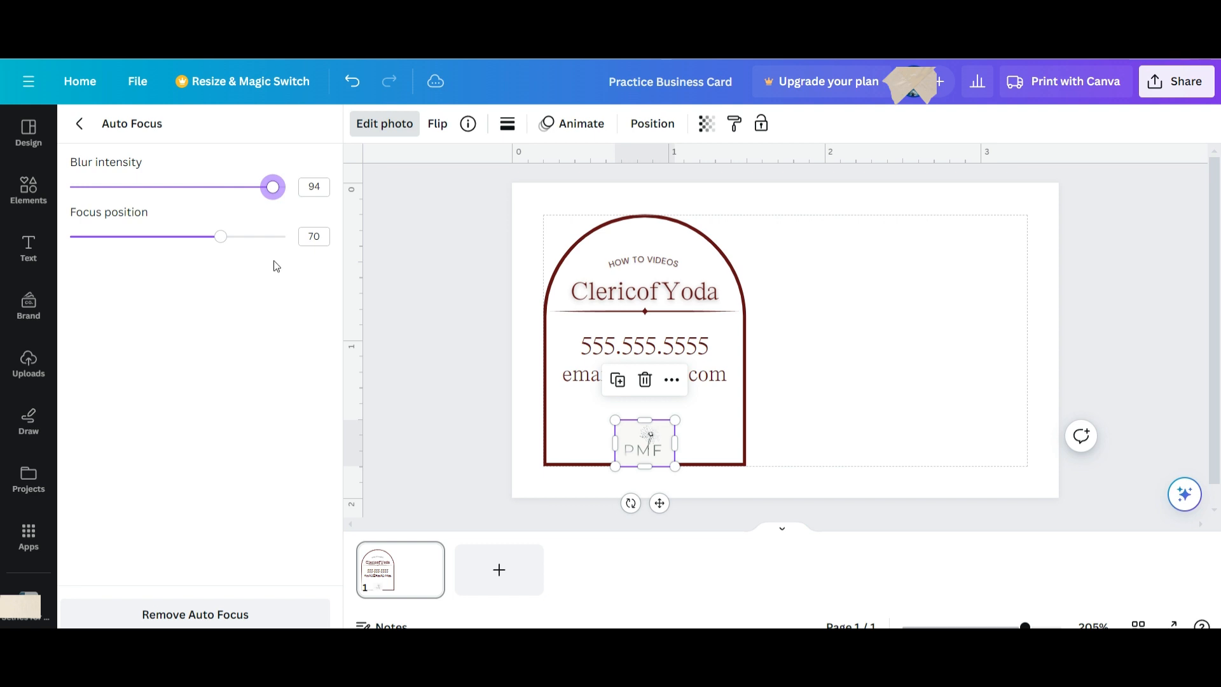
Deselect the logo and reselect the dark red arch.
left_click(672, 380)
mouse_move(689, 371)
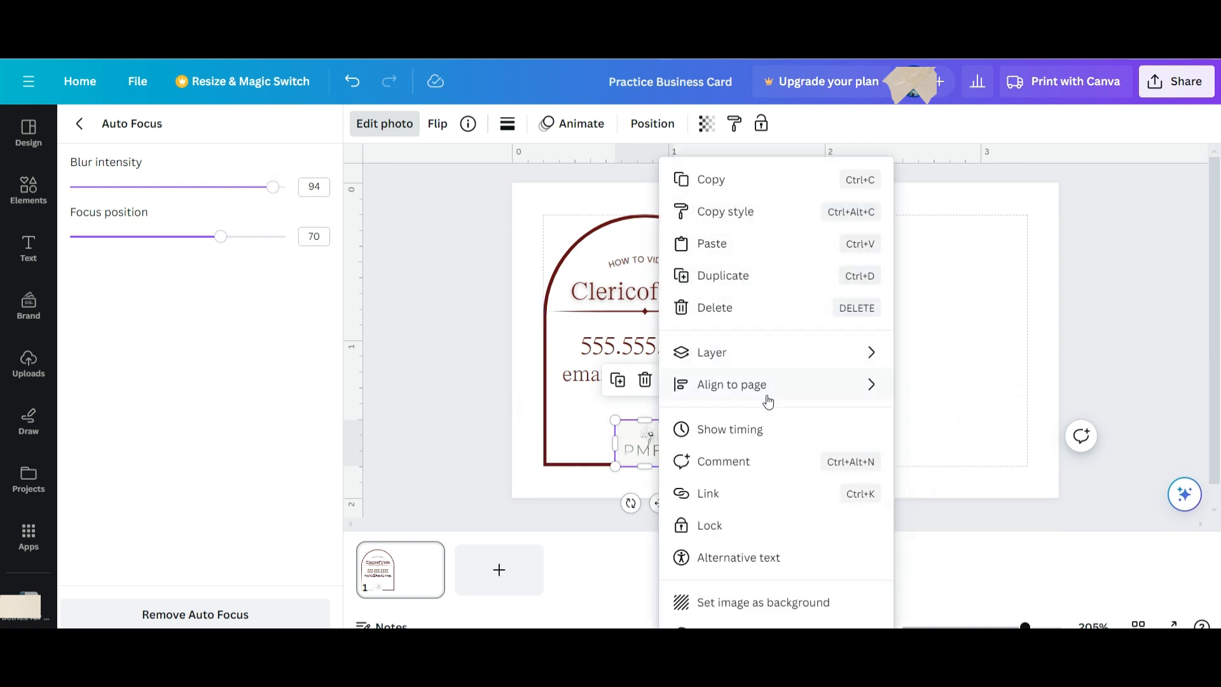
mouse_move(782, 349)
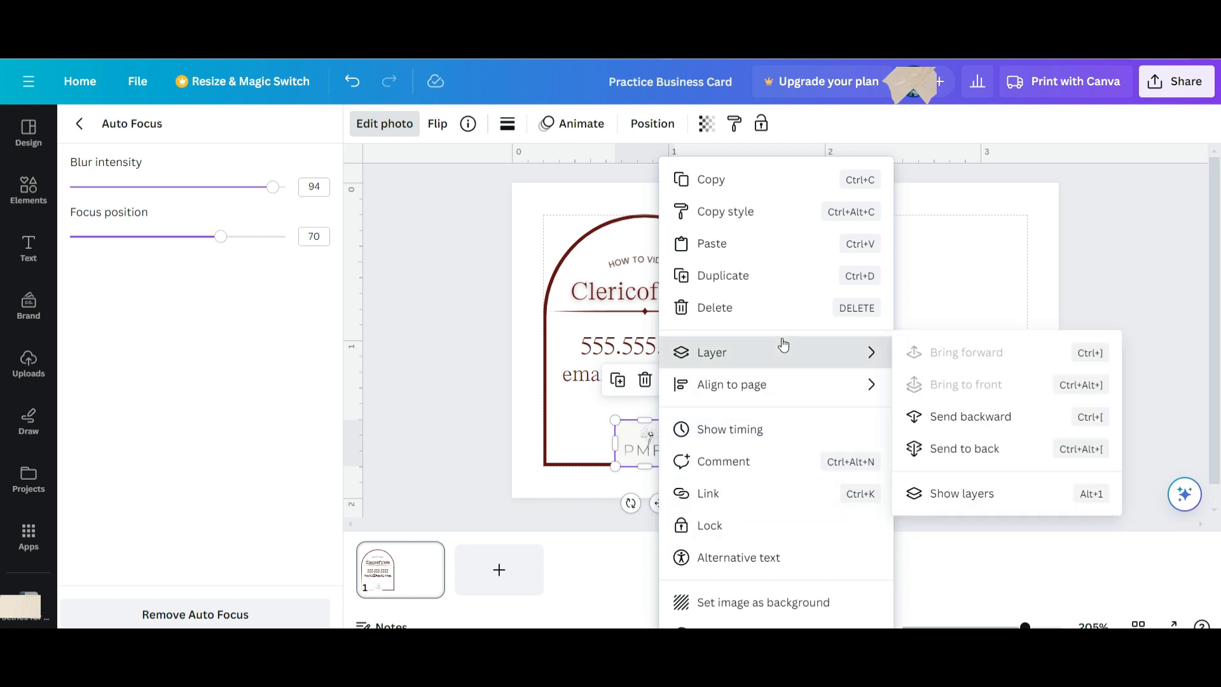
left_click(965, 448)
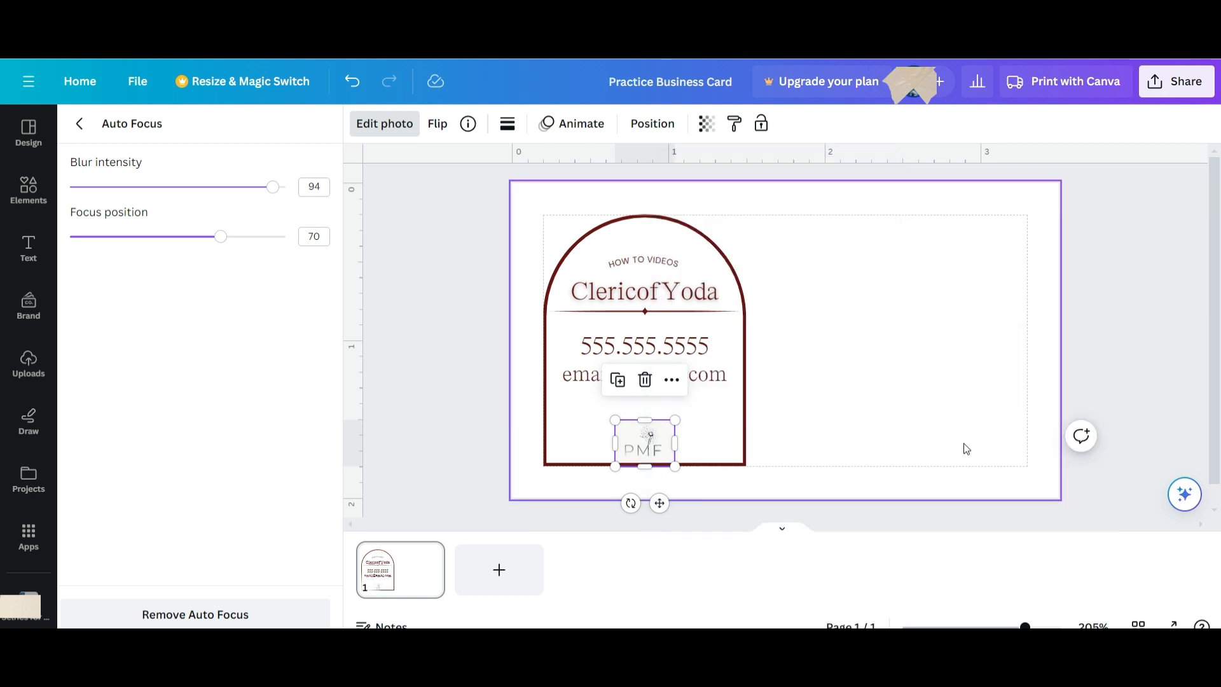
left_click(813, 437)
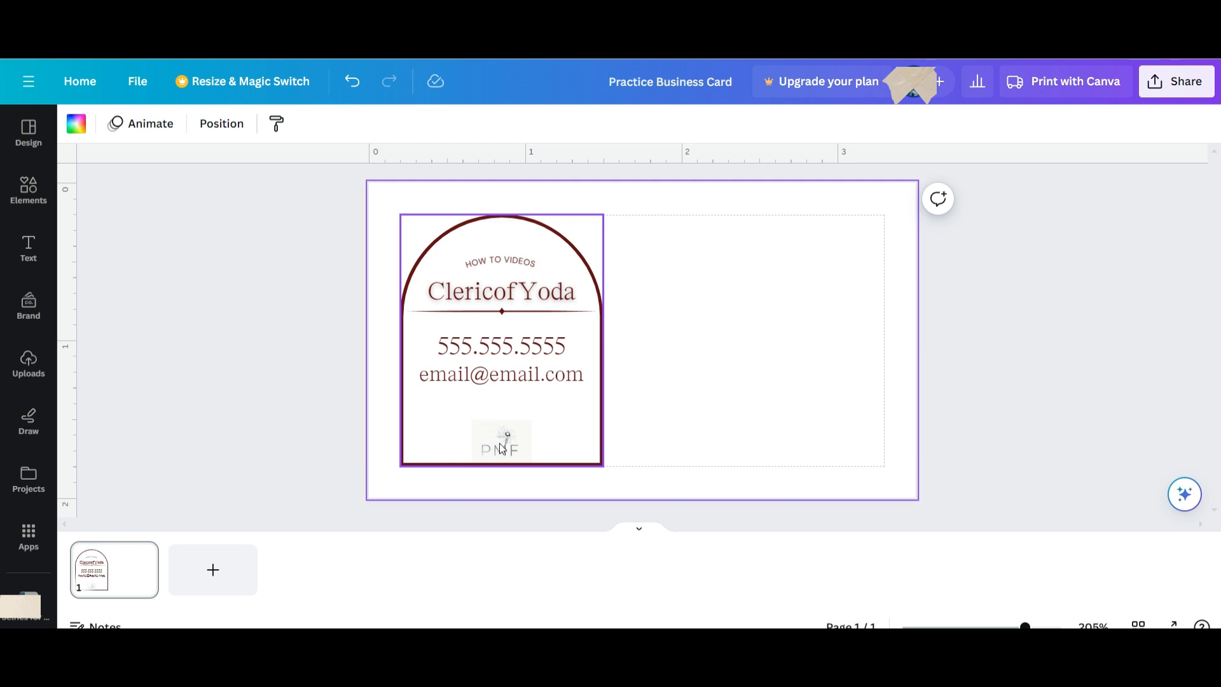
left_click(582, 421)
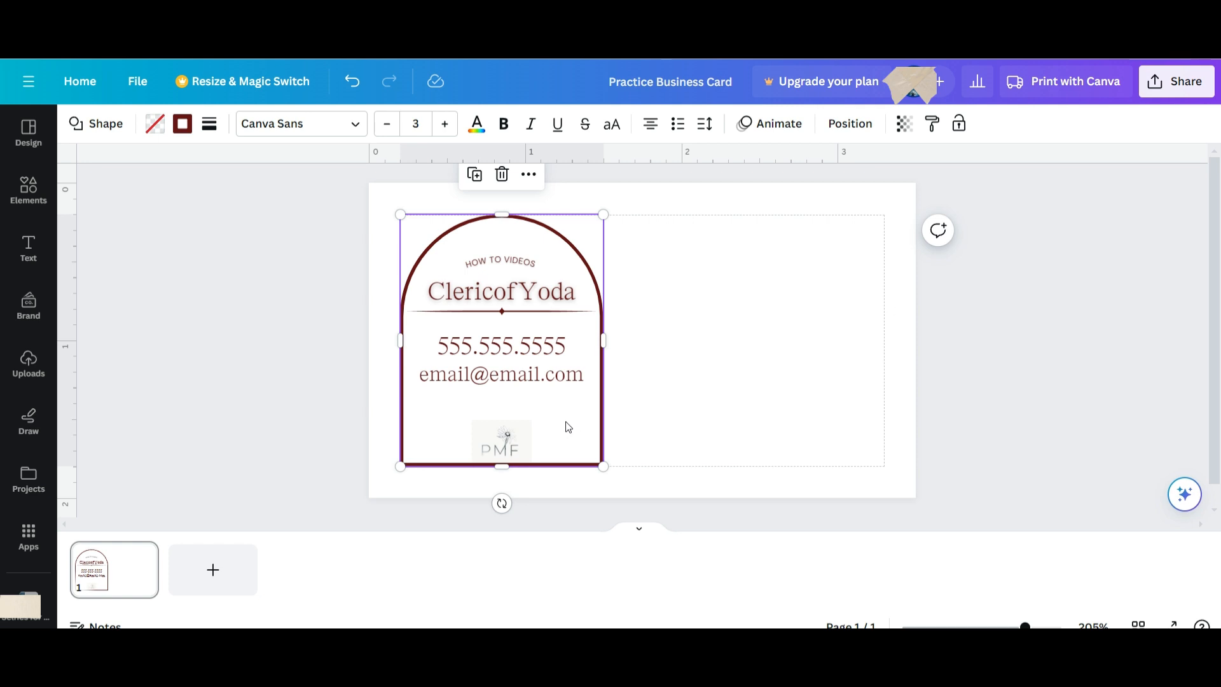
left_click(699, 385)
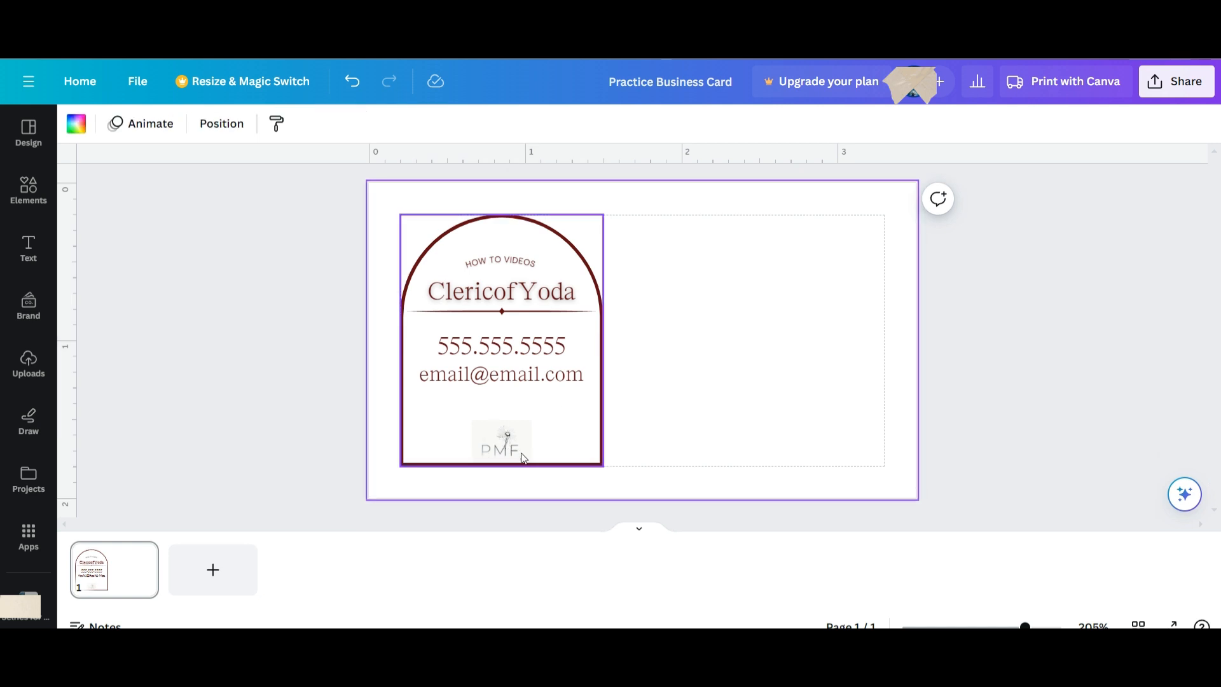
left_click(525, 434)
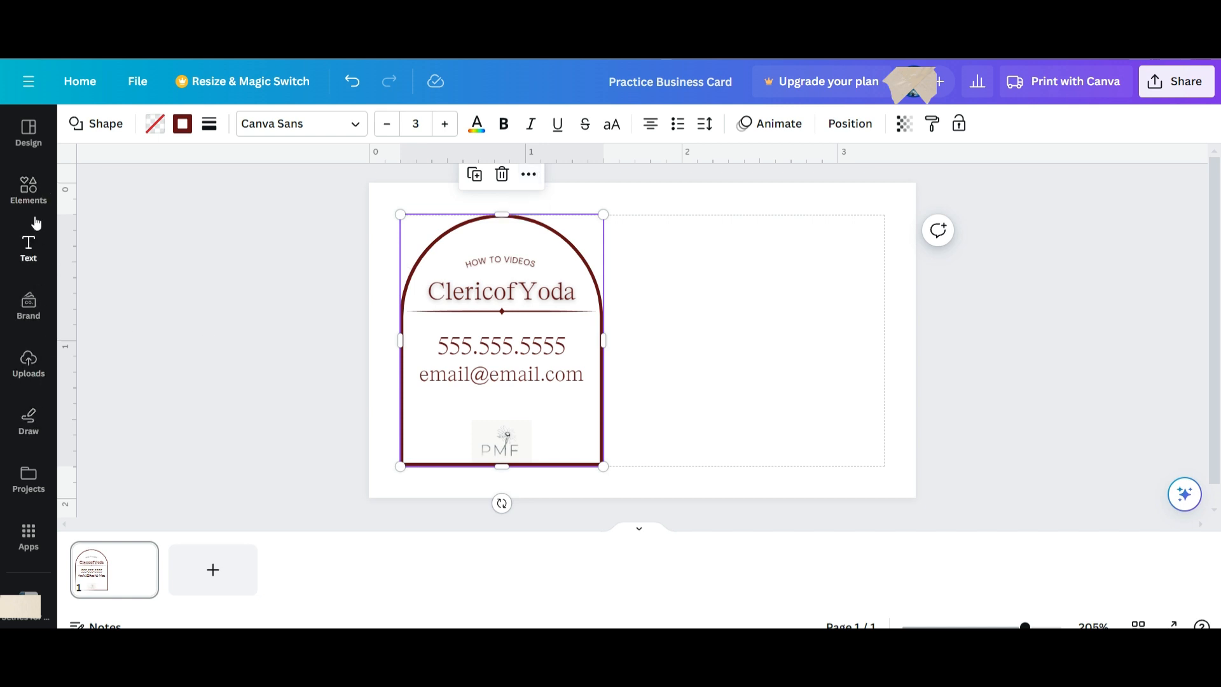
Open the Elements panel and browse through its contents.
left_click(33, 193)
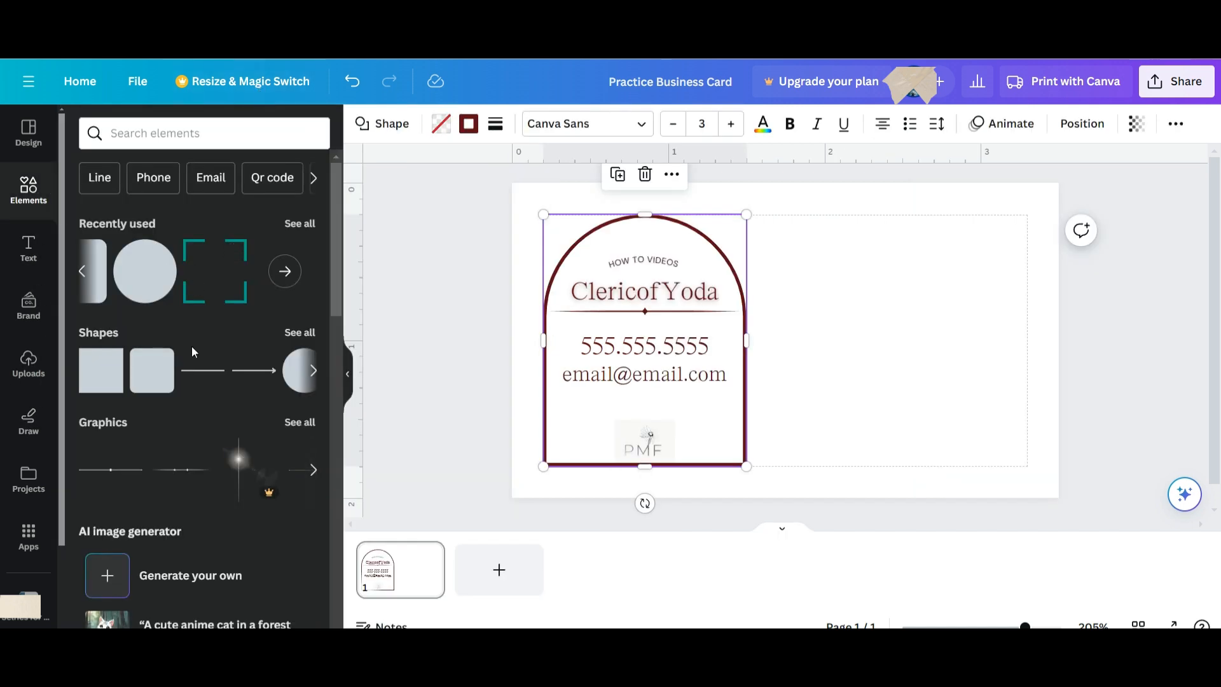
scroll(199, 395, "down", 10)
scroll(200, 394, "down", 10)
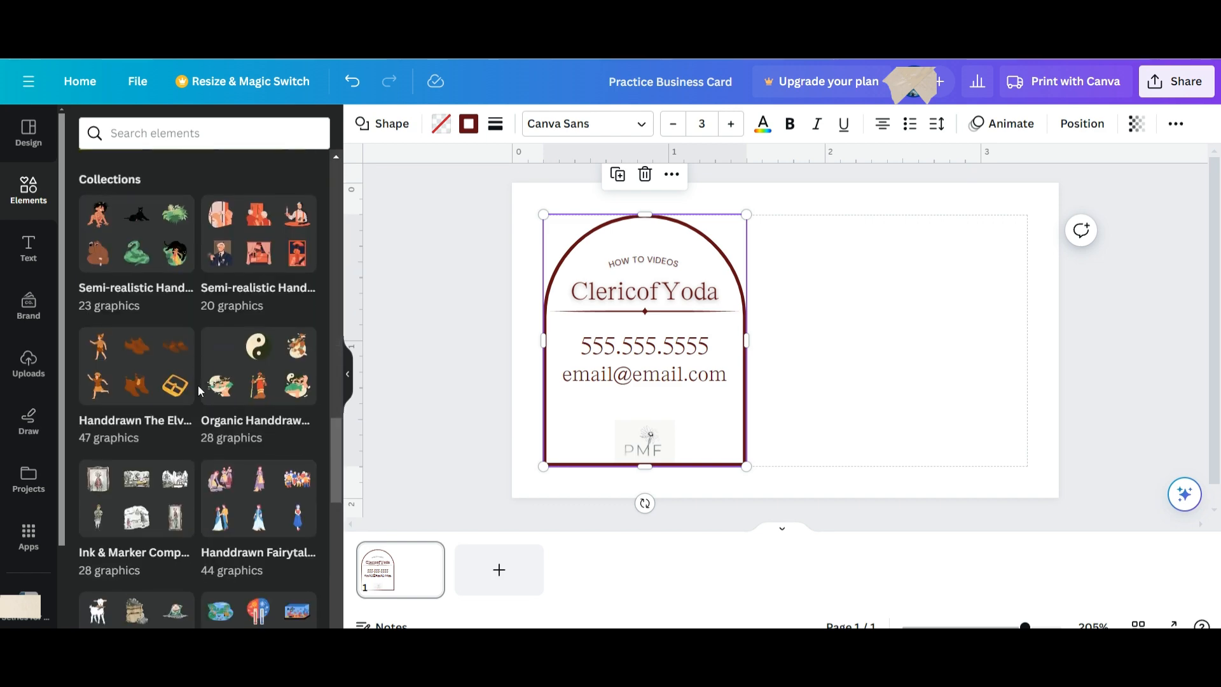
scroll(200, 390, "down", 4)
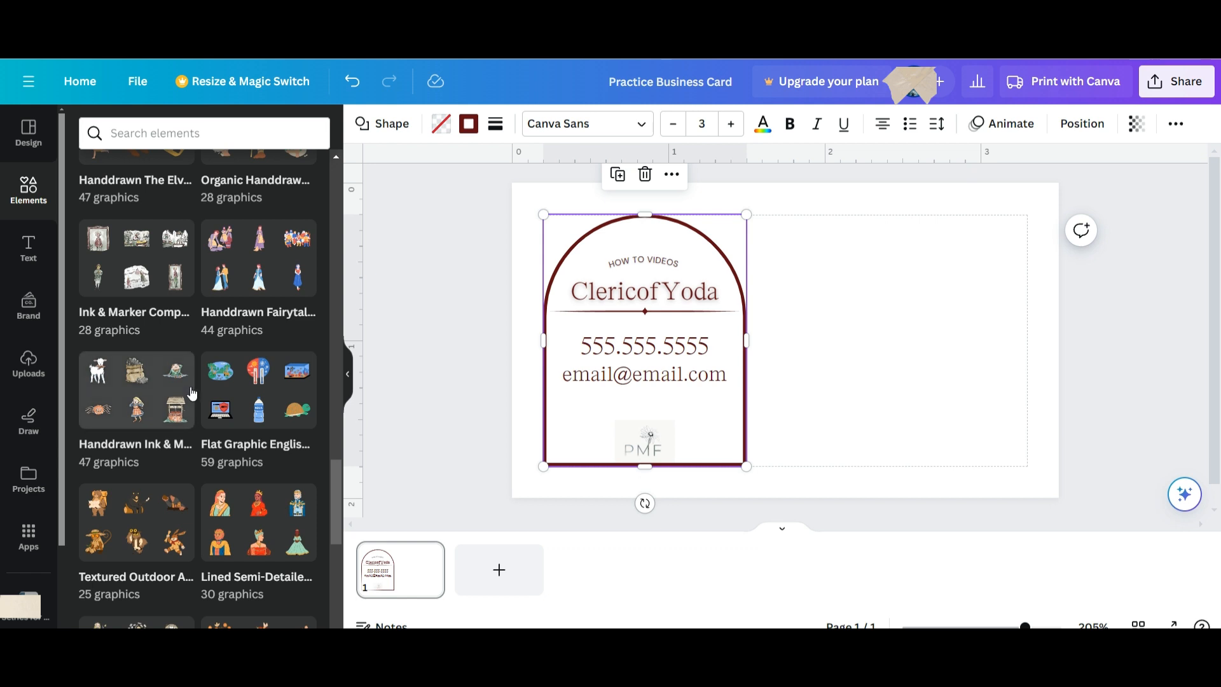
scroll(193, 394, "down", 5)
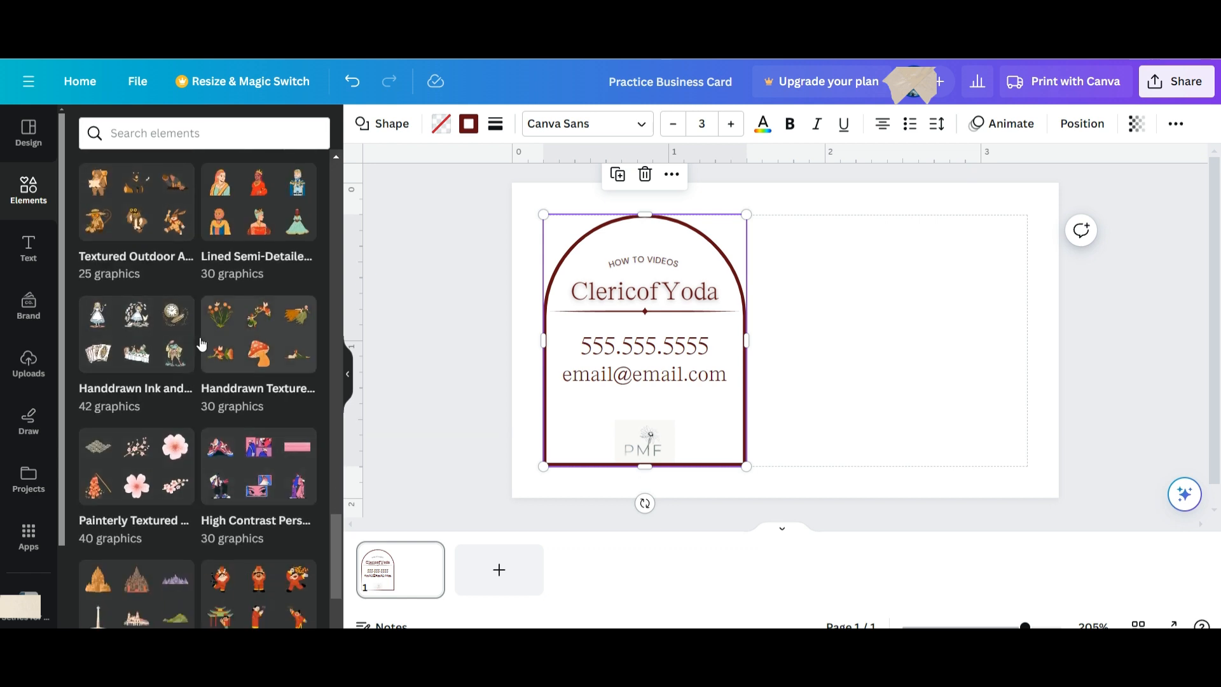
Search elements for 'how to' and scroll through the Graphics results.
left_click(178, 135)
type("how to")
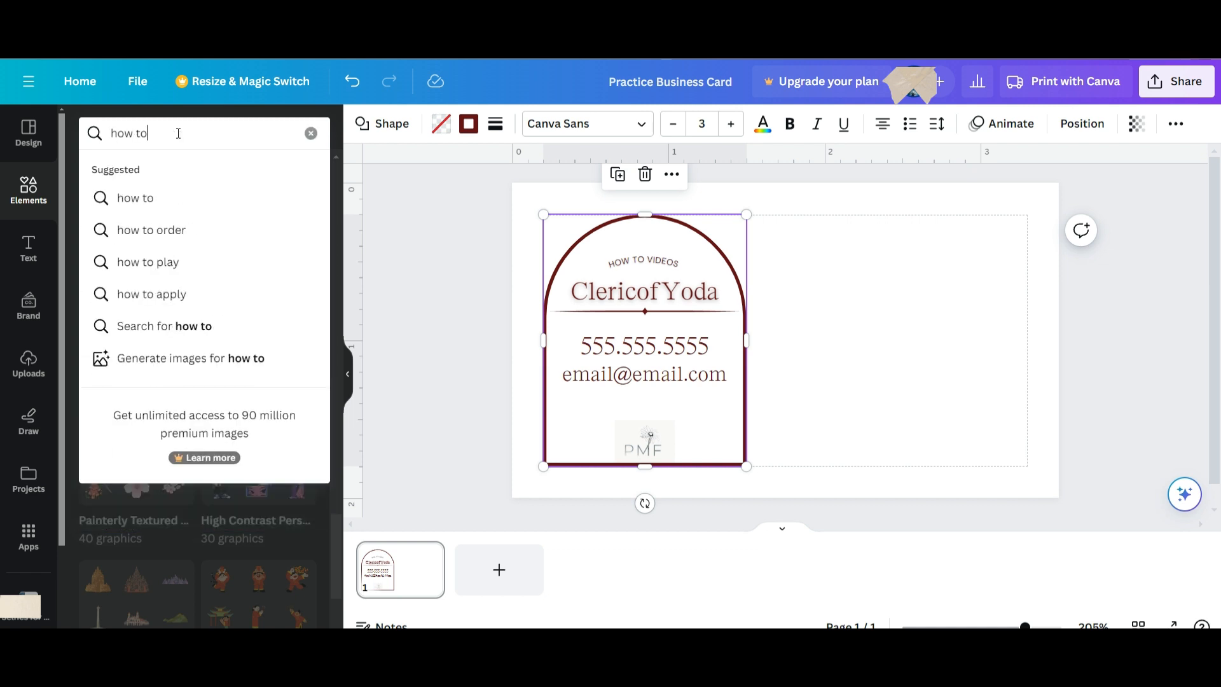
key("Return")
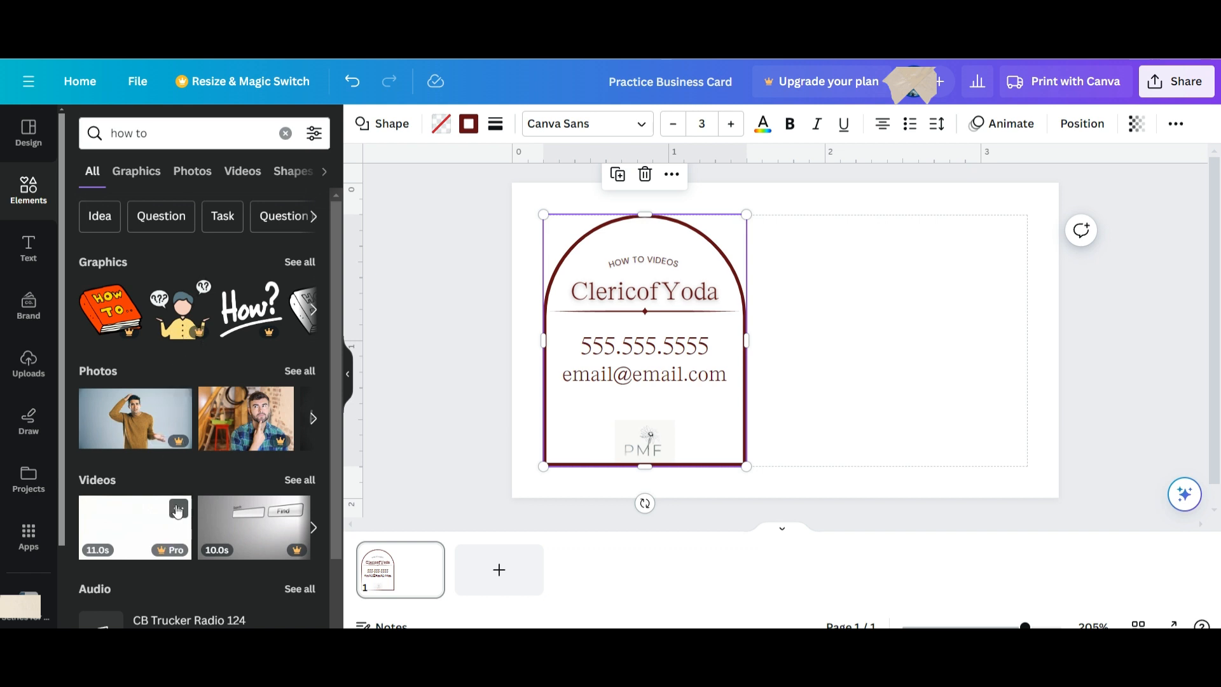
scroll(178, 510, "down", 2)
scroll(178, 510, "up", 2)
left_click(139, 171)
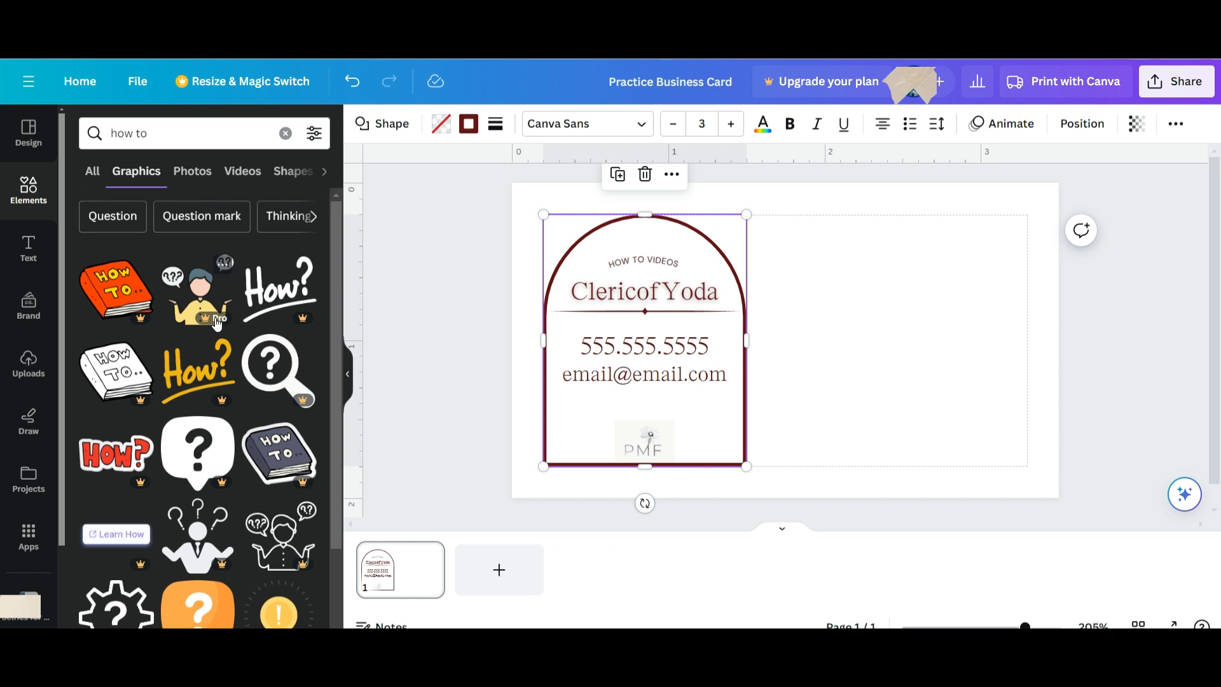
scroll(217, 324, "down", 5)
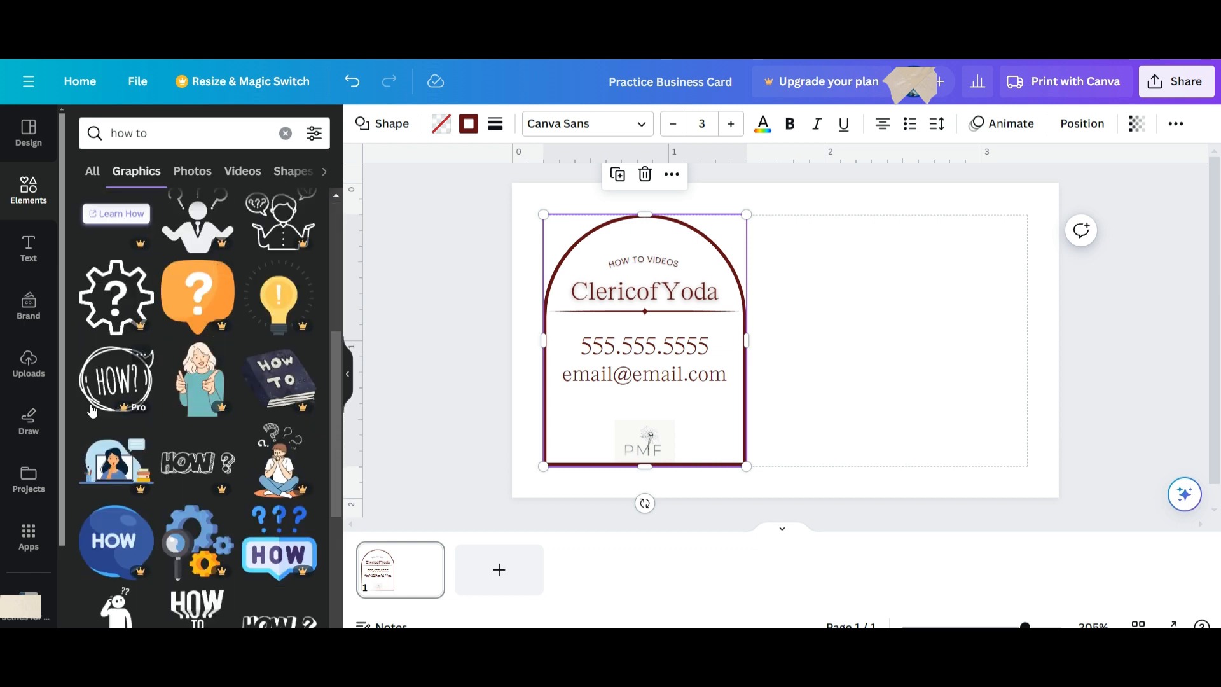
scroll(266, 493, "down", 1)
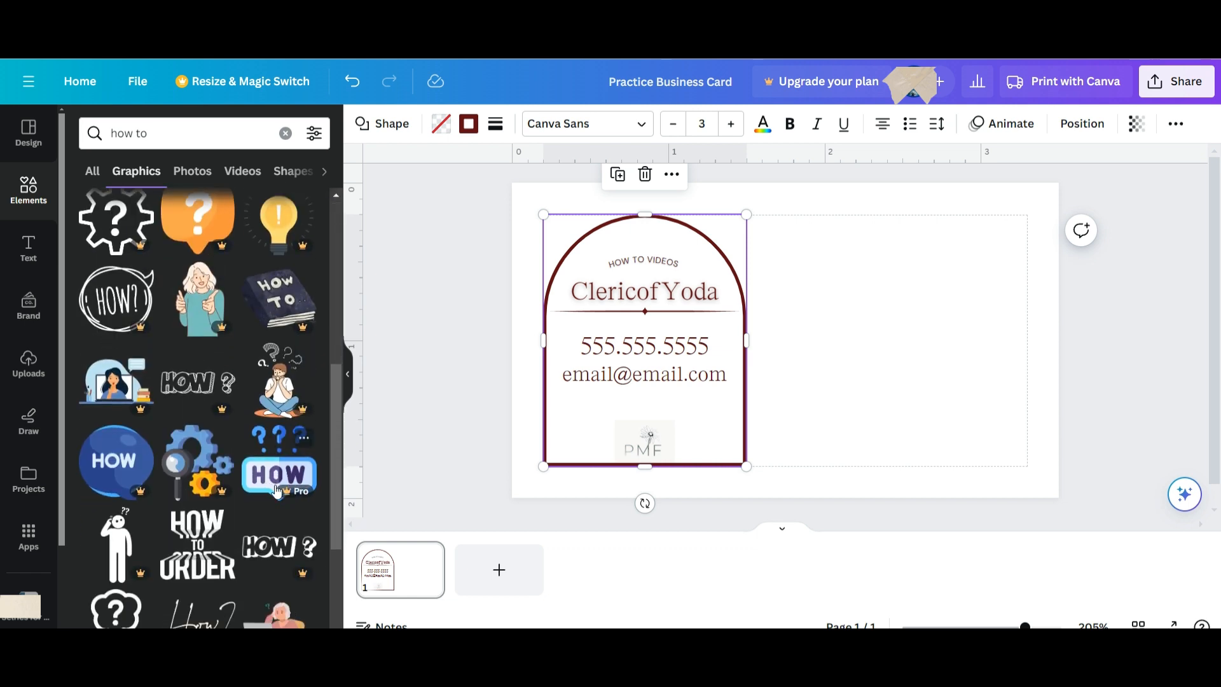
scroll(197, 483, "down", 2)
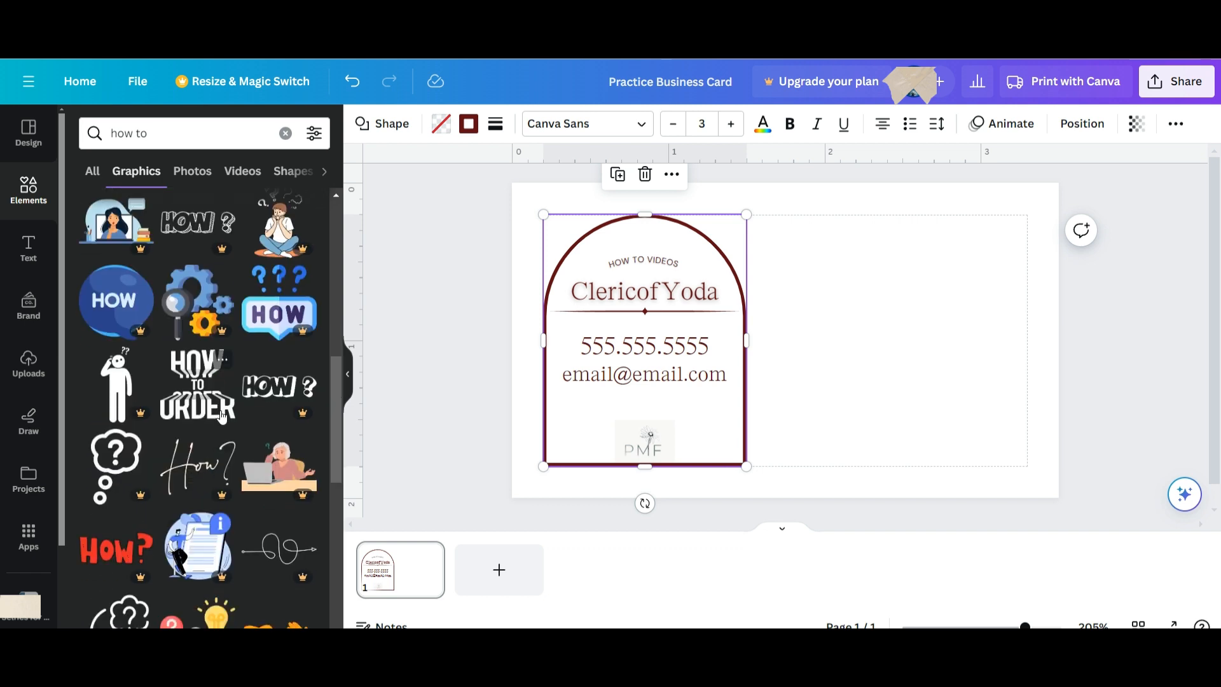
Send the arch to the back and delete the PMF logo.
left_click(672, 175)
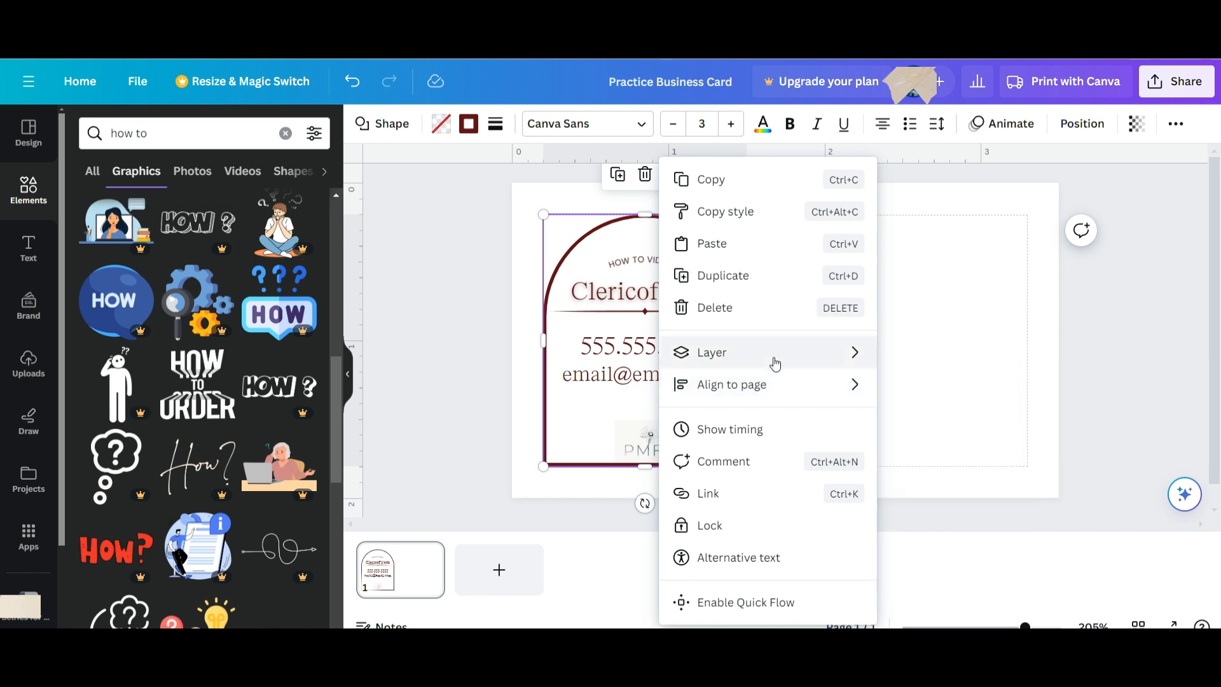
mouse_move(799, 363)
left_click(922, 447)
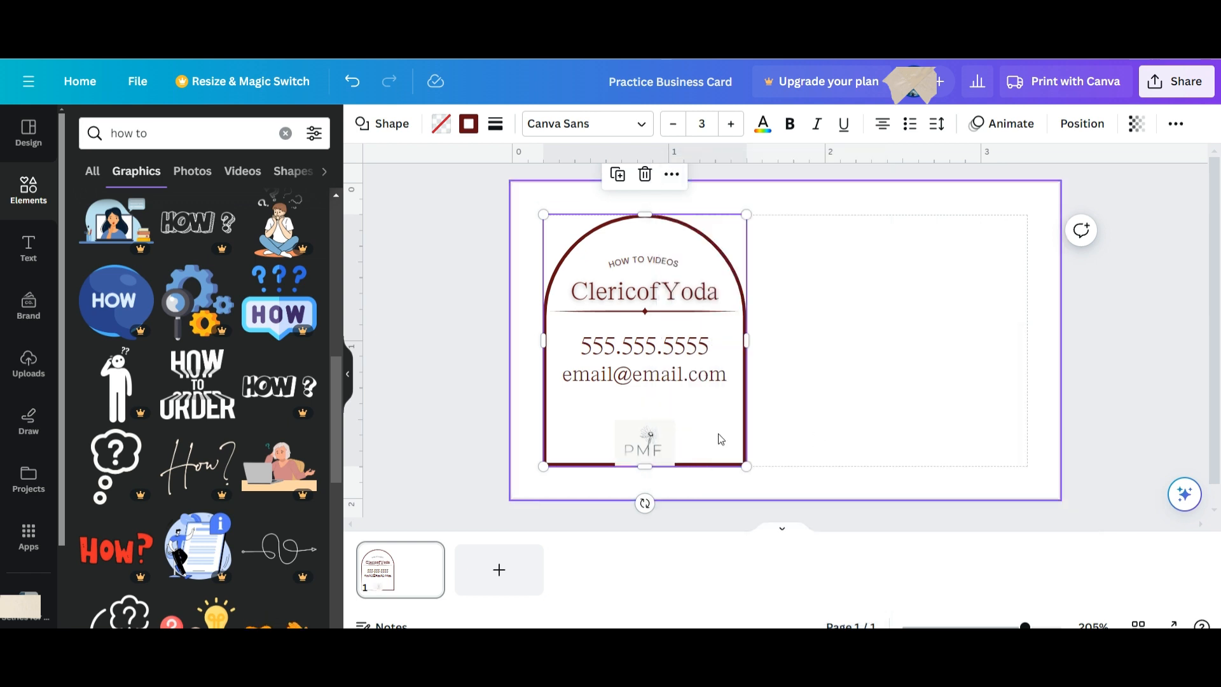
left_click(643, 445)
left_click(643, 380)
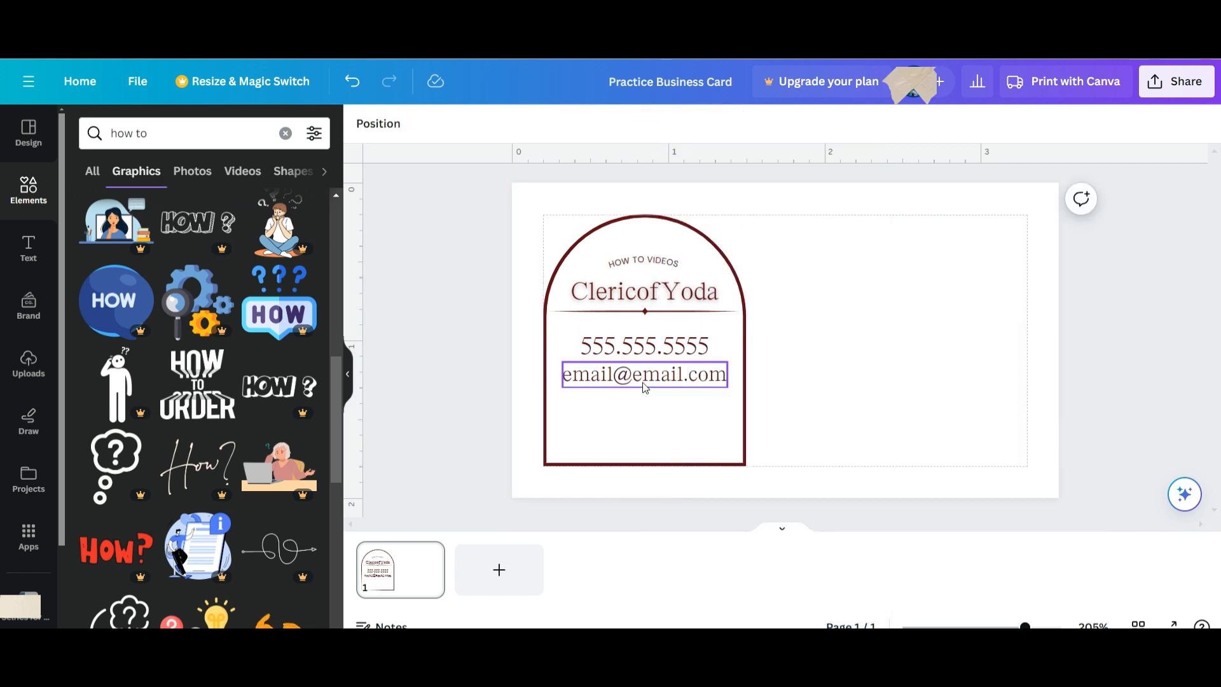
Place the HOW TO ORDER graphic in the arch's lower half.
left_click(220, 390)
left_click_drag(798, 351, 663, 400)
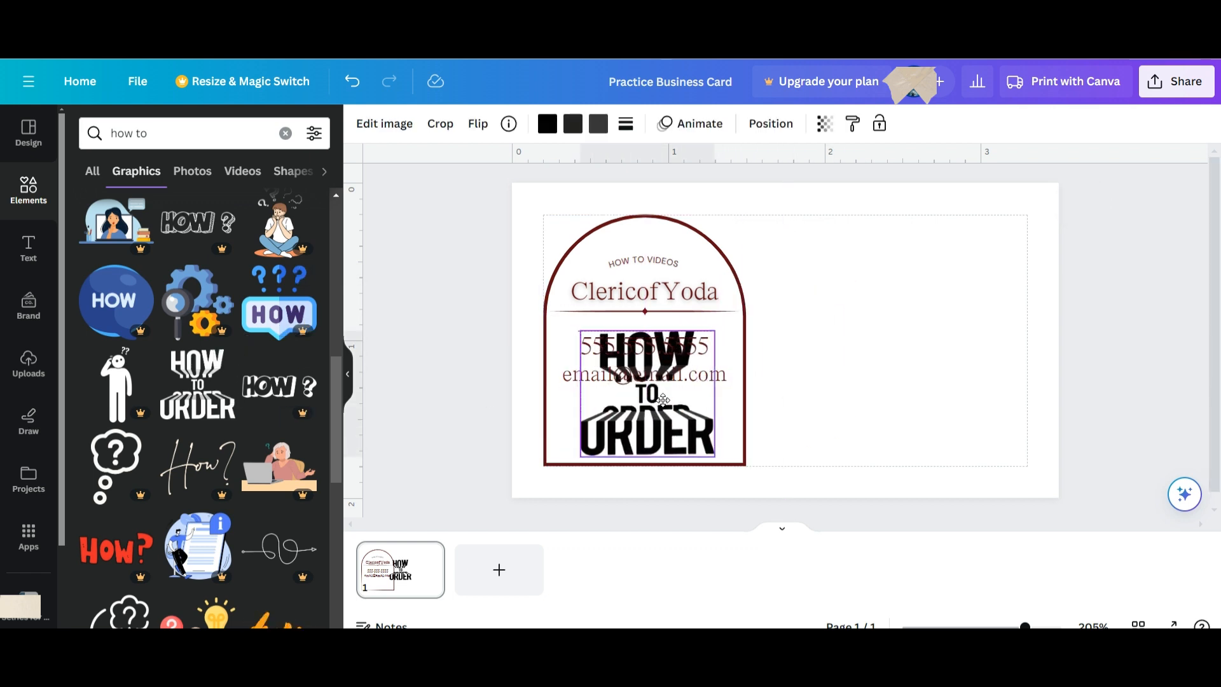
scroll(220, 439, "down", 1)
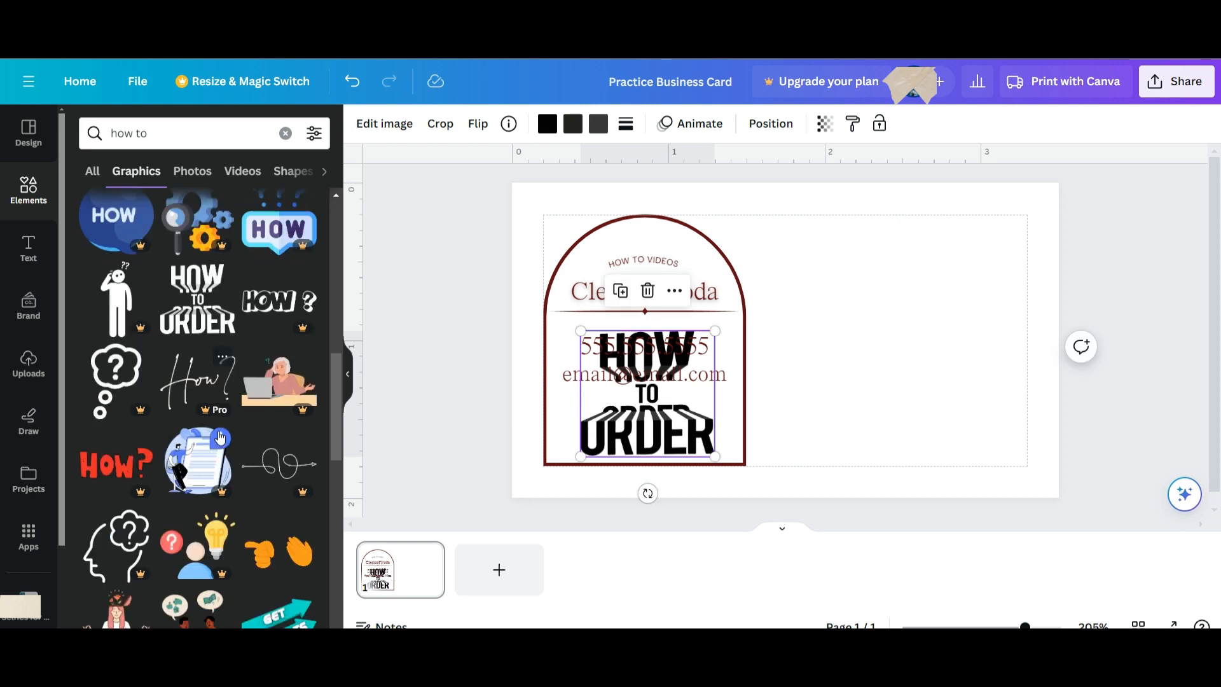
scroll(220, 438, "down", 4)
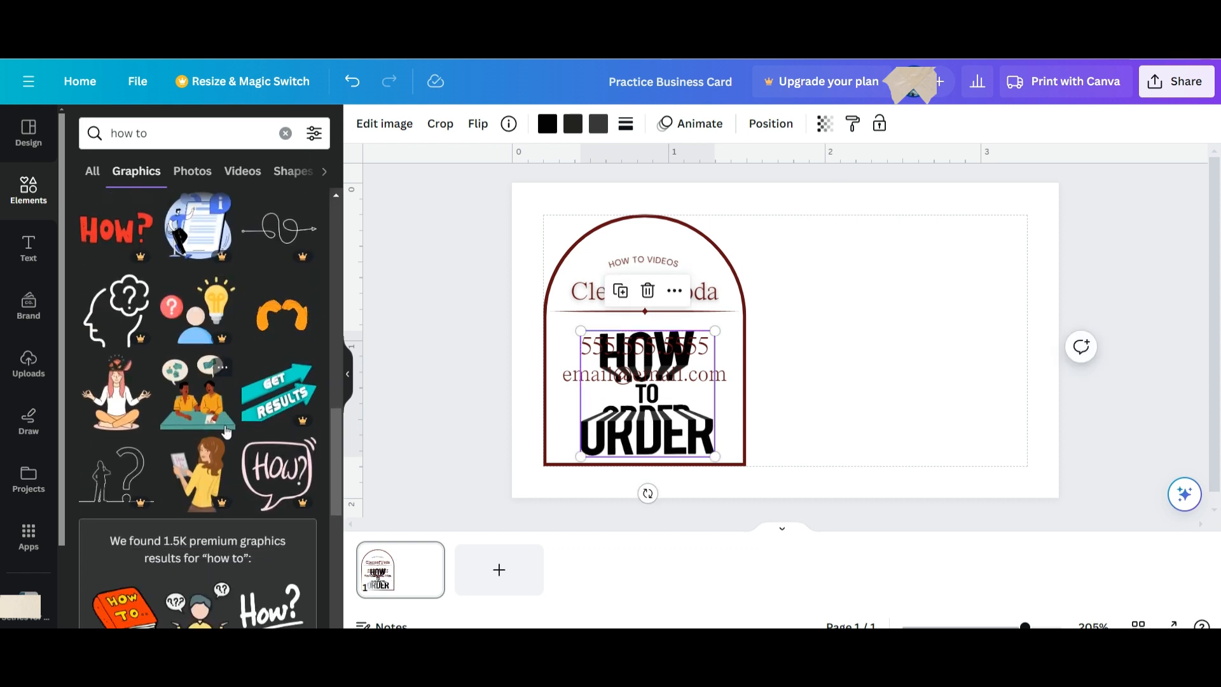
left_click(313, 133)
Filter the graphics results to Static and add the meditating-woman graphic to the card.
scroll(167, 395, "down", 1)
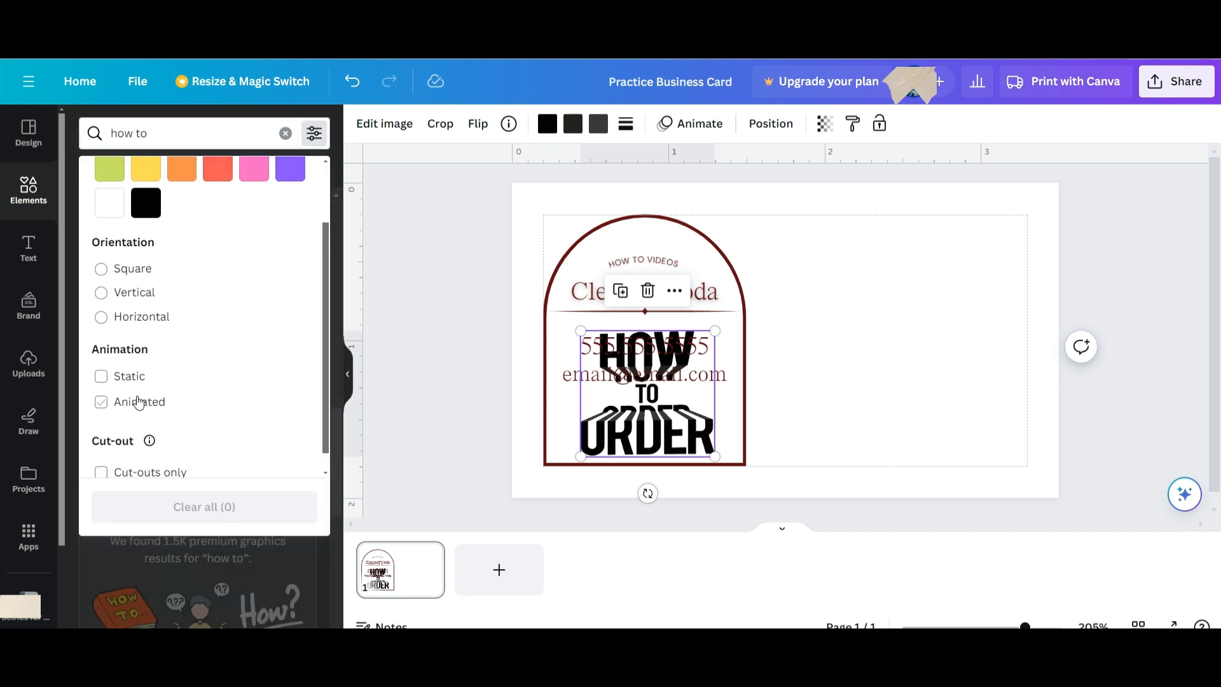
left_click(136, 377)
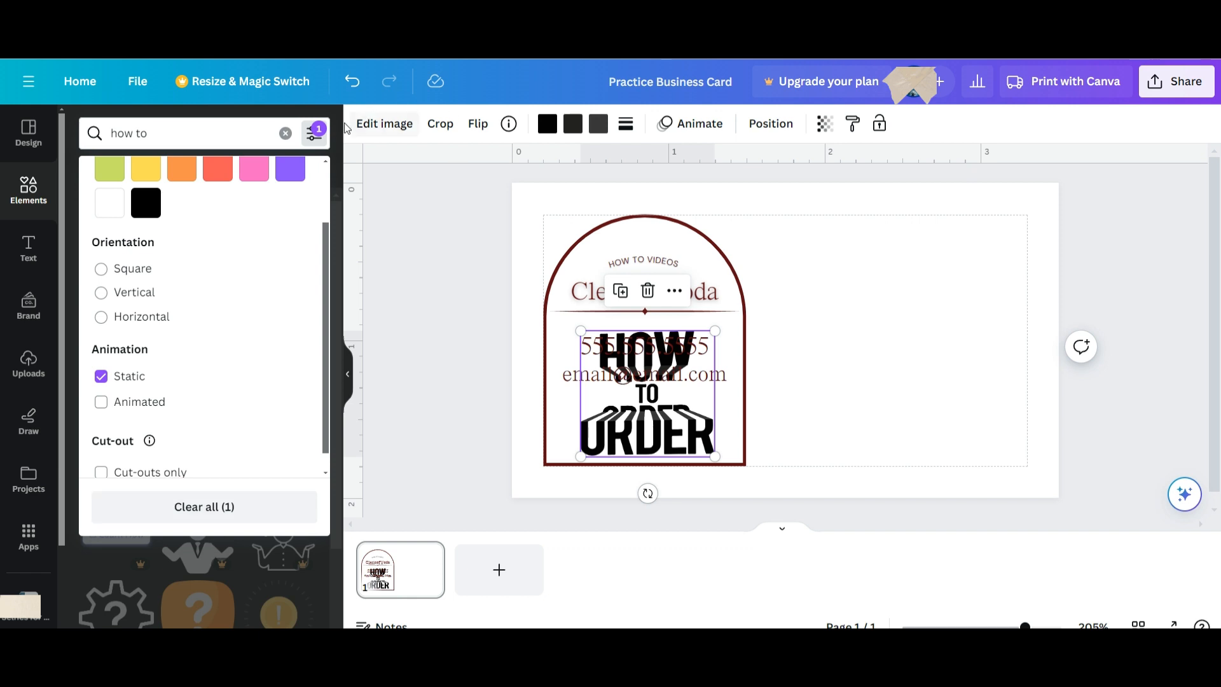
left_click(314, 133)
scroll(263, 356, "down", 5)
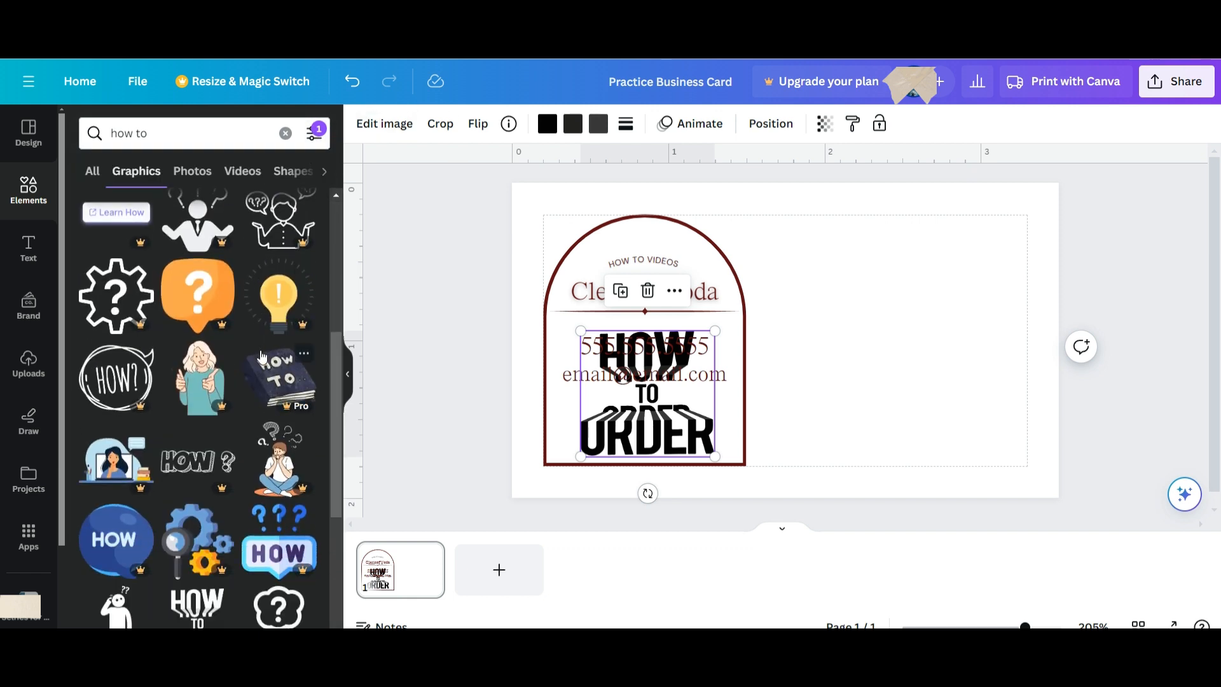
scroll(262, 356, "down", 4)
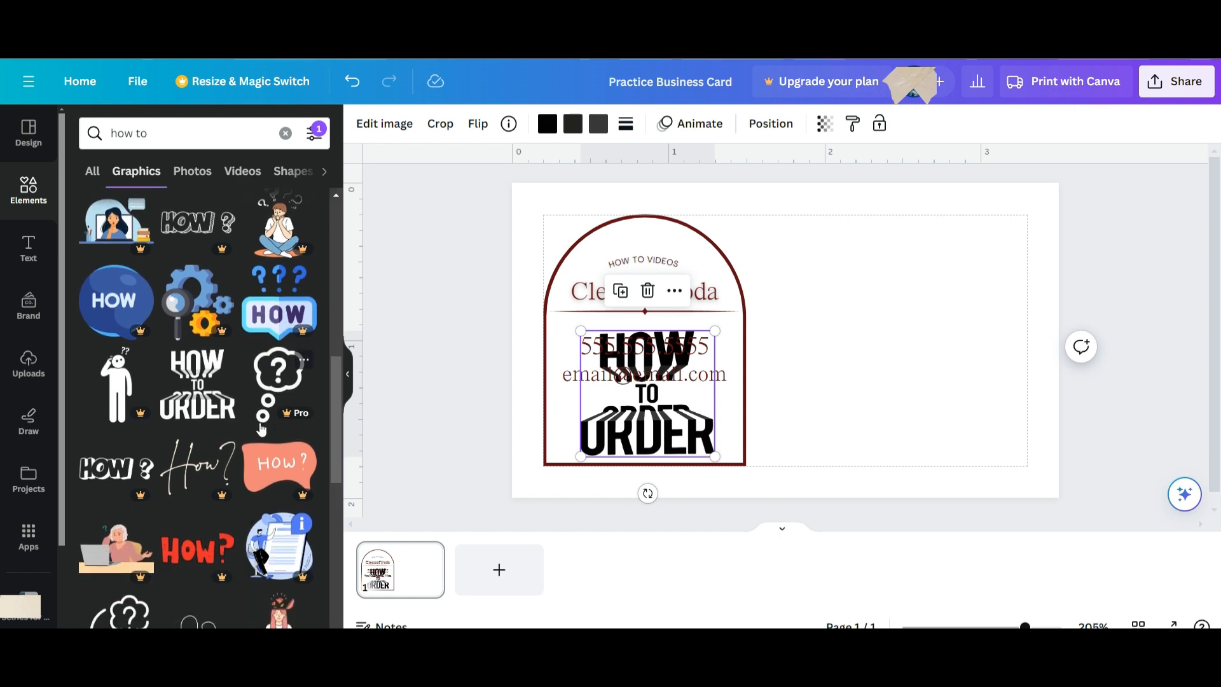
scroll(261, 430, "down", 5)
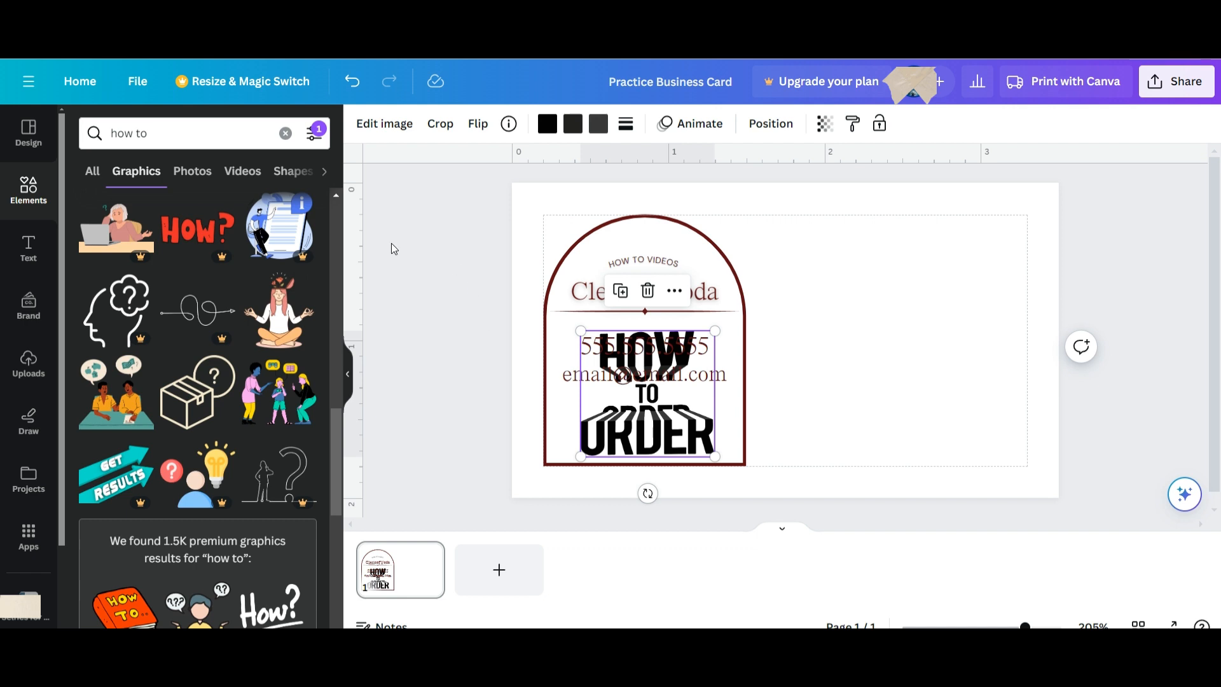
left_click(273, 329)
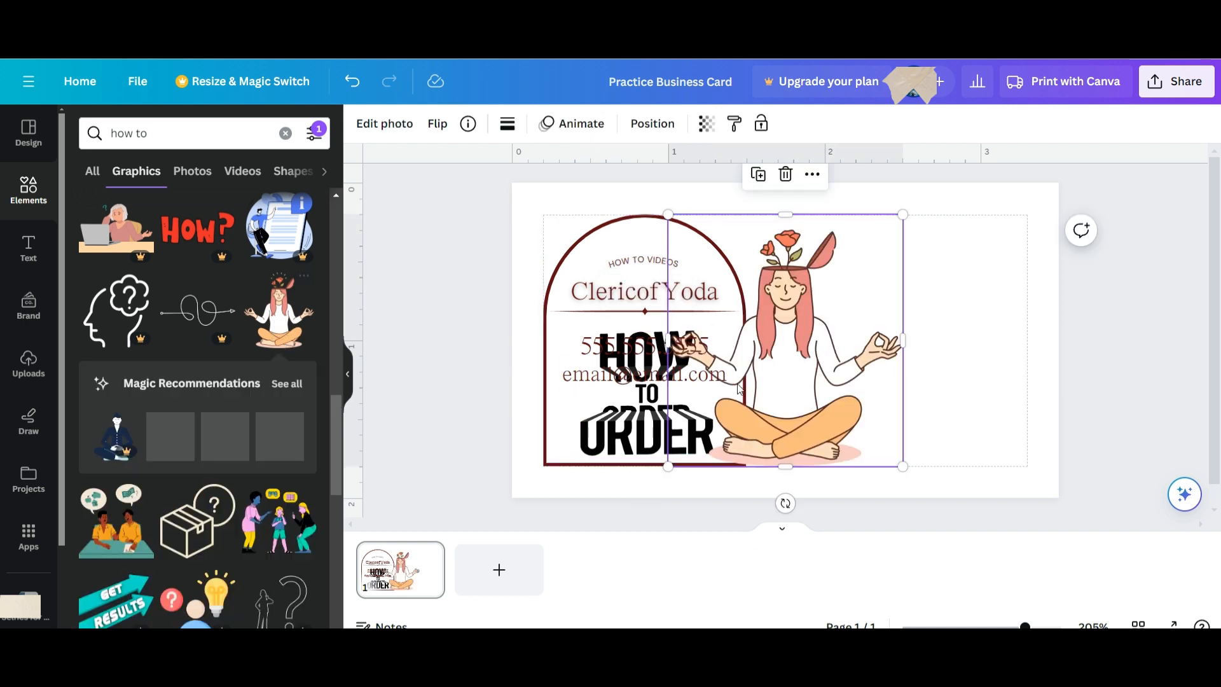
Delete the HOW TO ORDER graphic and shrink the meditating woman into the arch's bottom.
left_click_drag(740, 389, 781, 380)
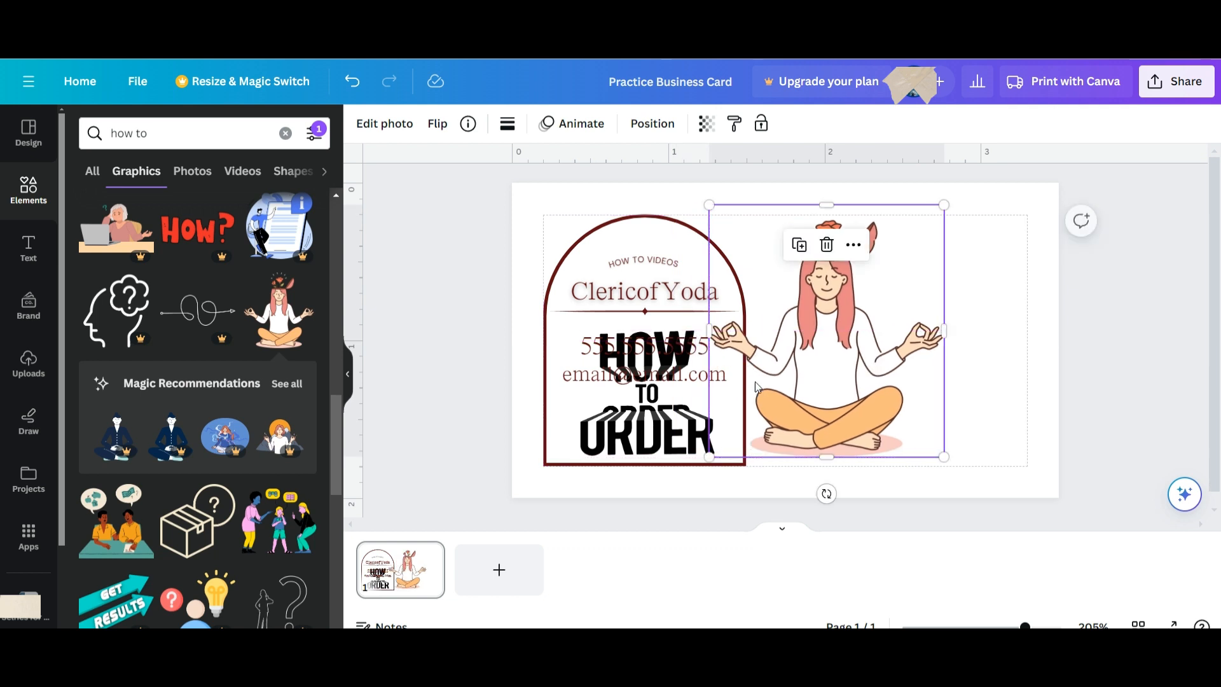
left_click(662, 392)
key("Delete")
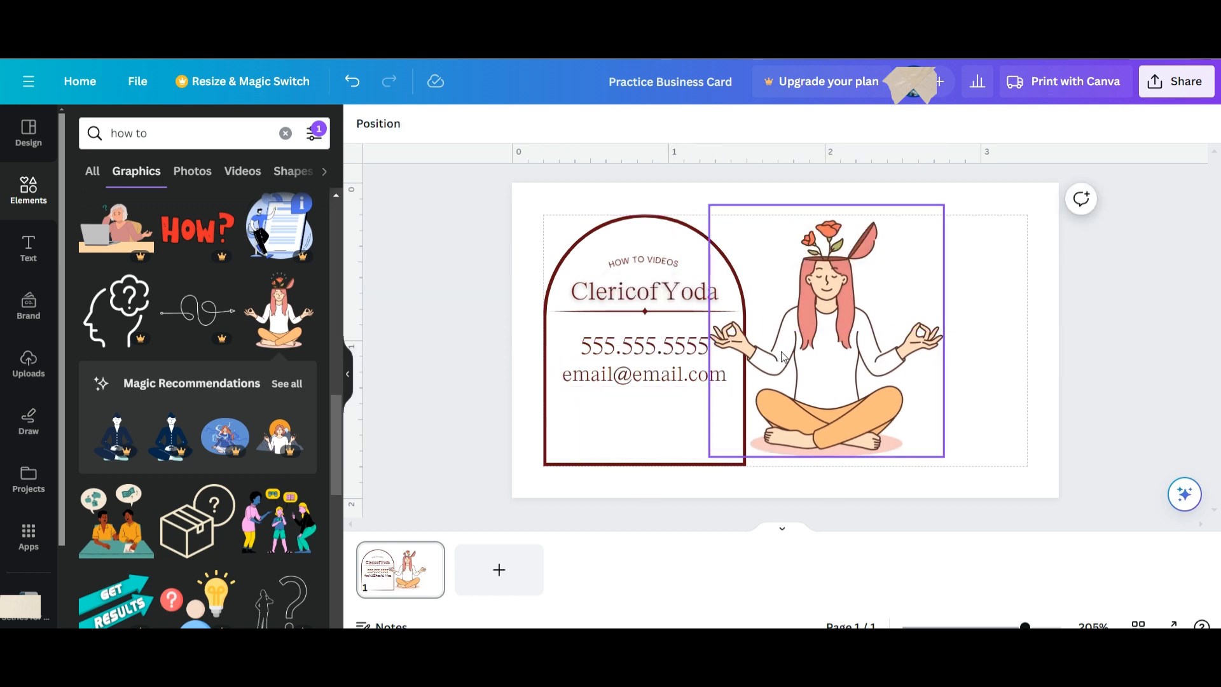
left_click(925, 237)
left_click_drag(946, 205, 658, 409)
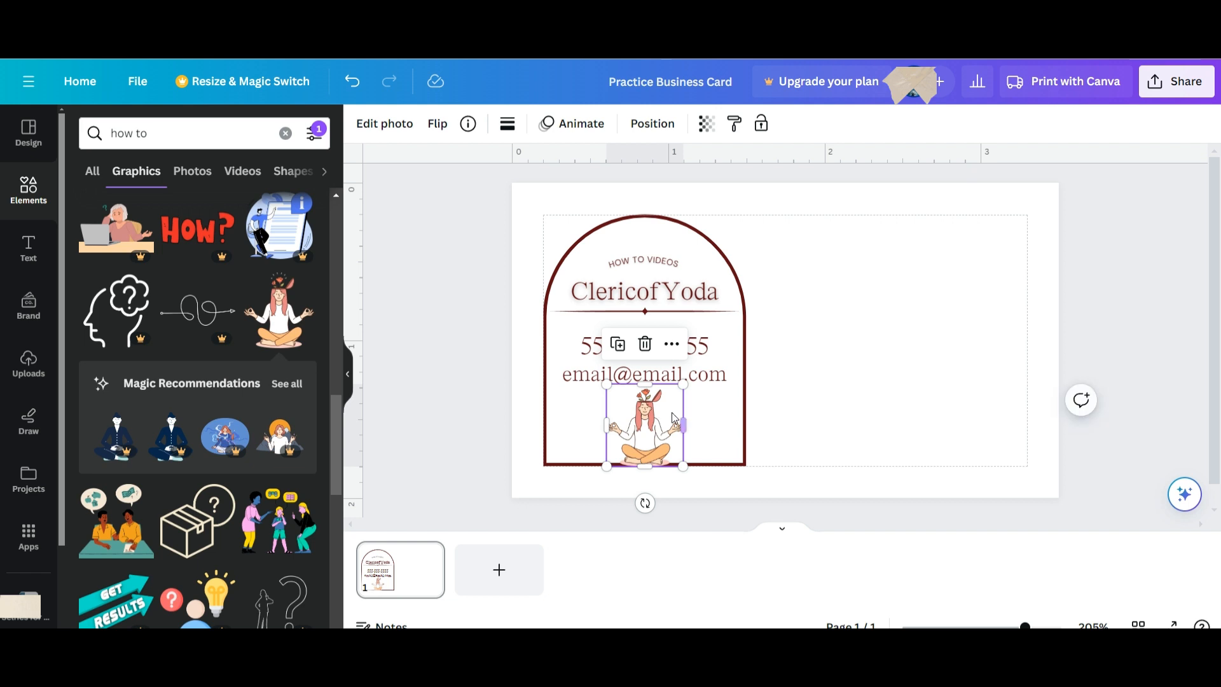
Scroll further through the graphics results and select the search words to replace them.
scroll(295, 507, "down", 6)
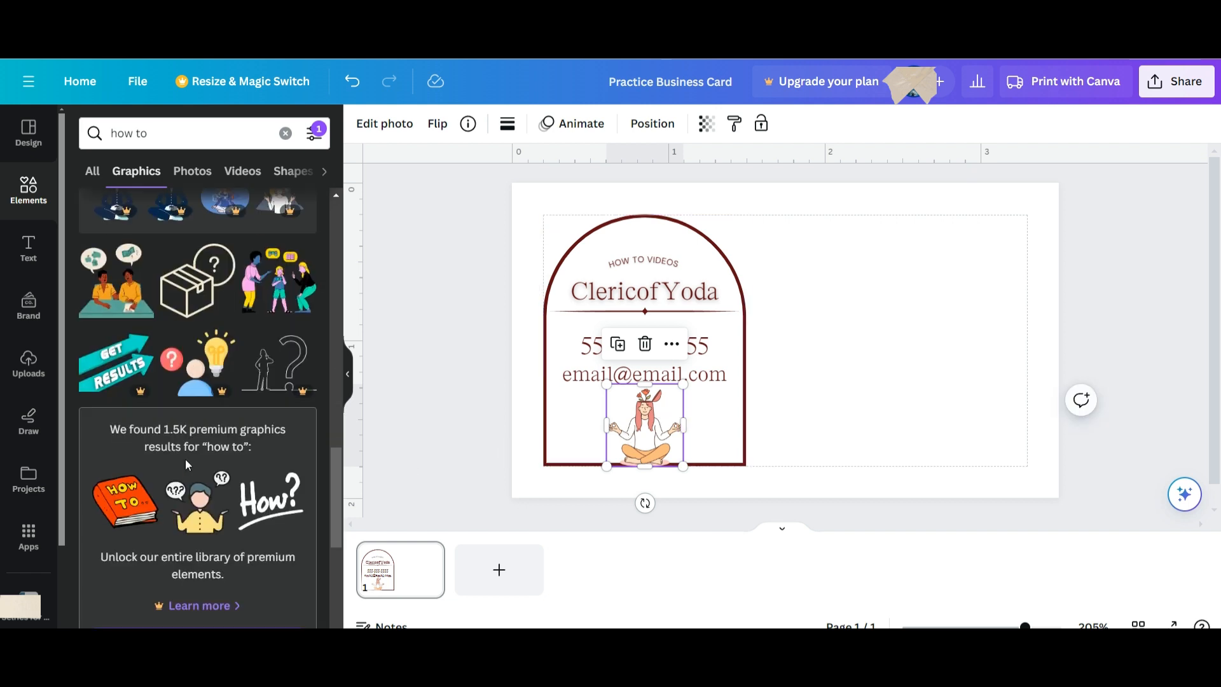
scroll(192, 452, "down", 3)
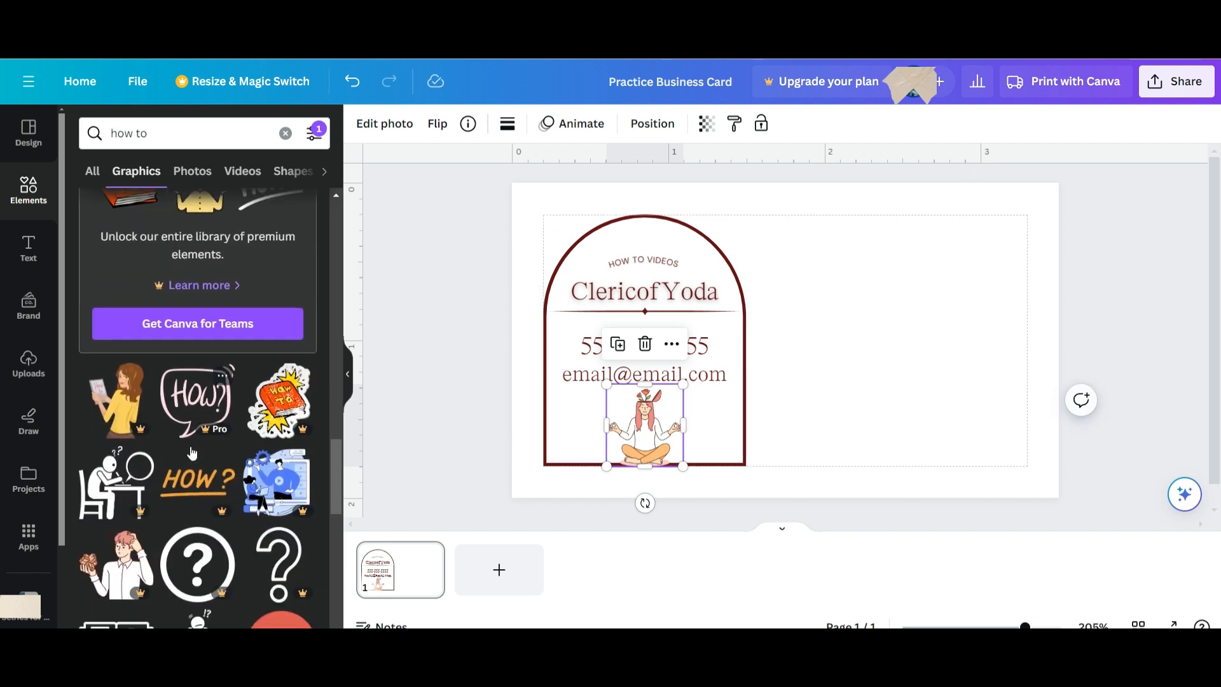
scroll(192, 452, "down", 3)
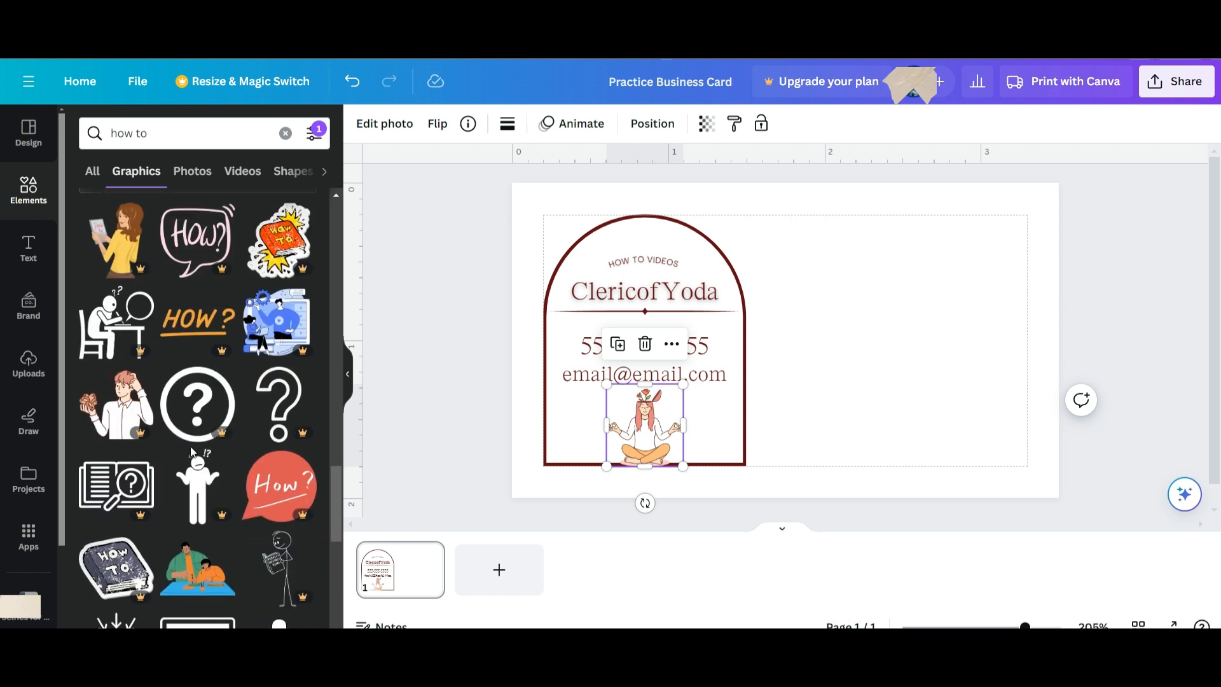
scroll(205, 430, "down", 3)
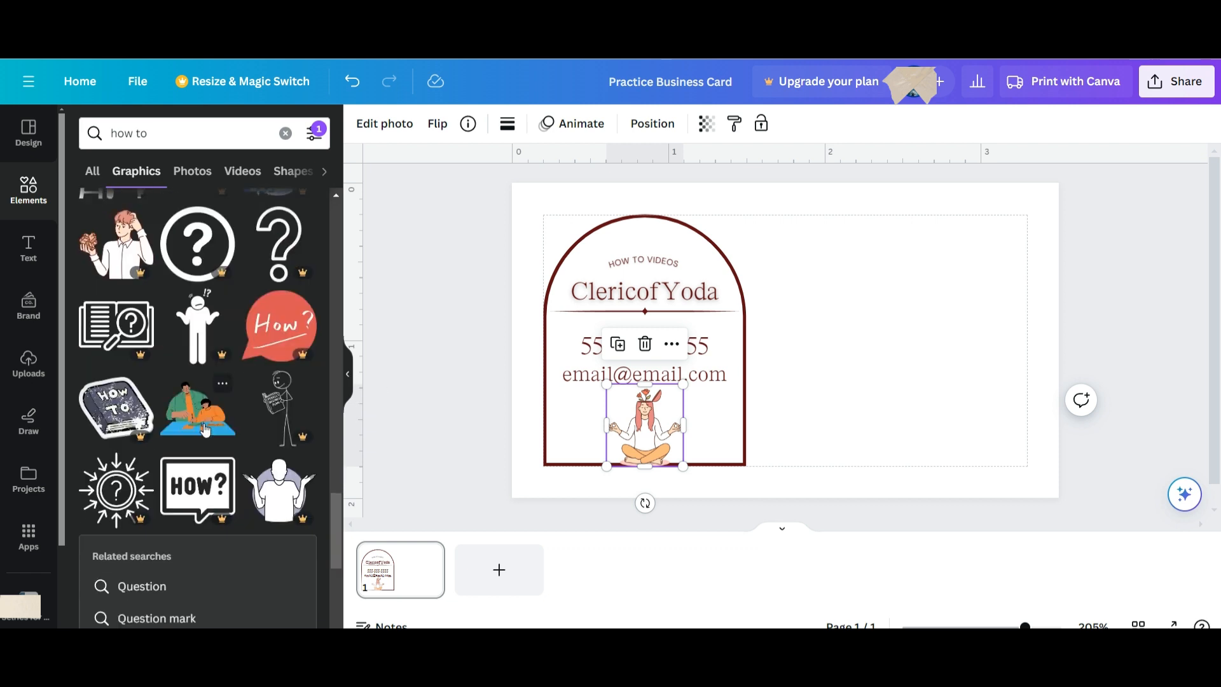
scroll(205, 430, "down", 1)
scroll(204, 430, "down", 6)
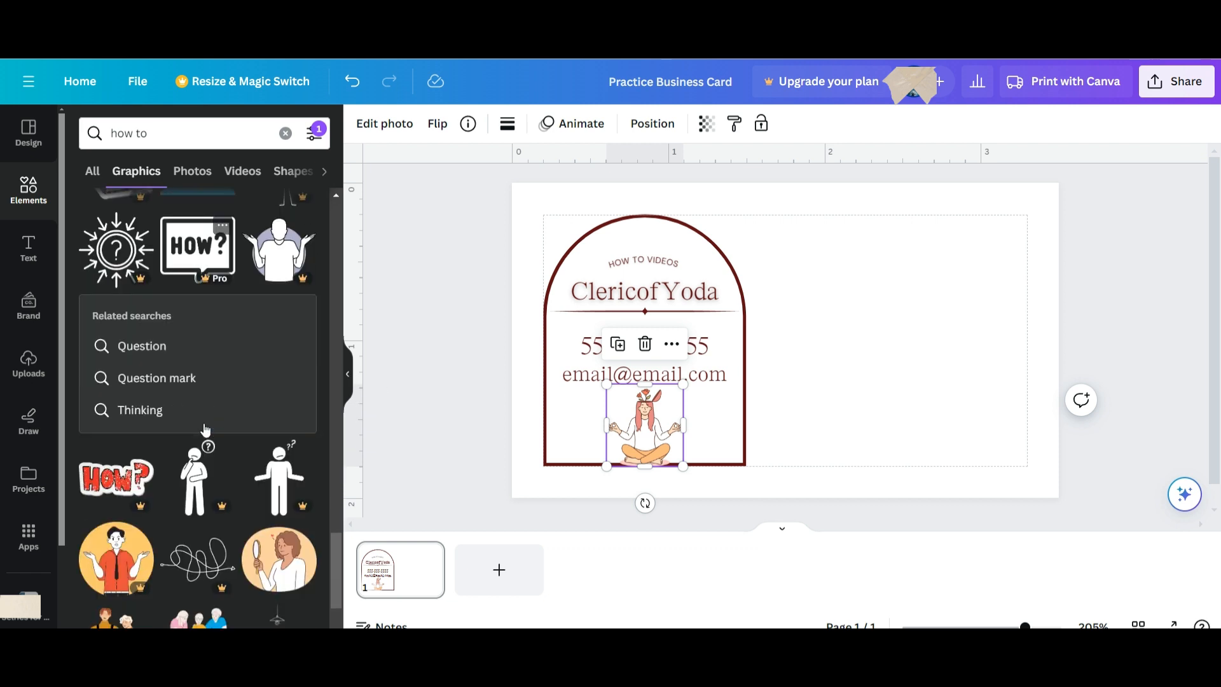
scroll(205, 431, "down", 4)
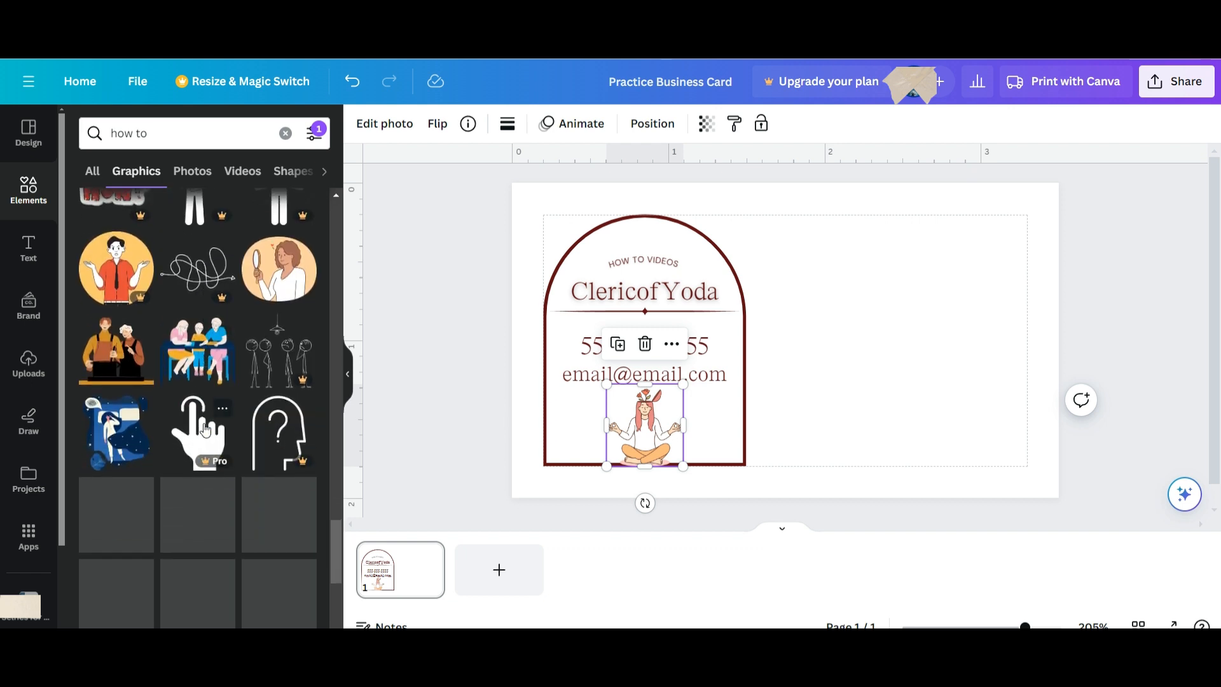
left_click(129, 134)
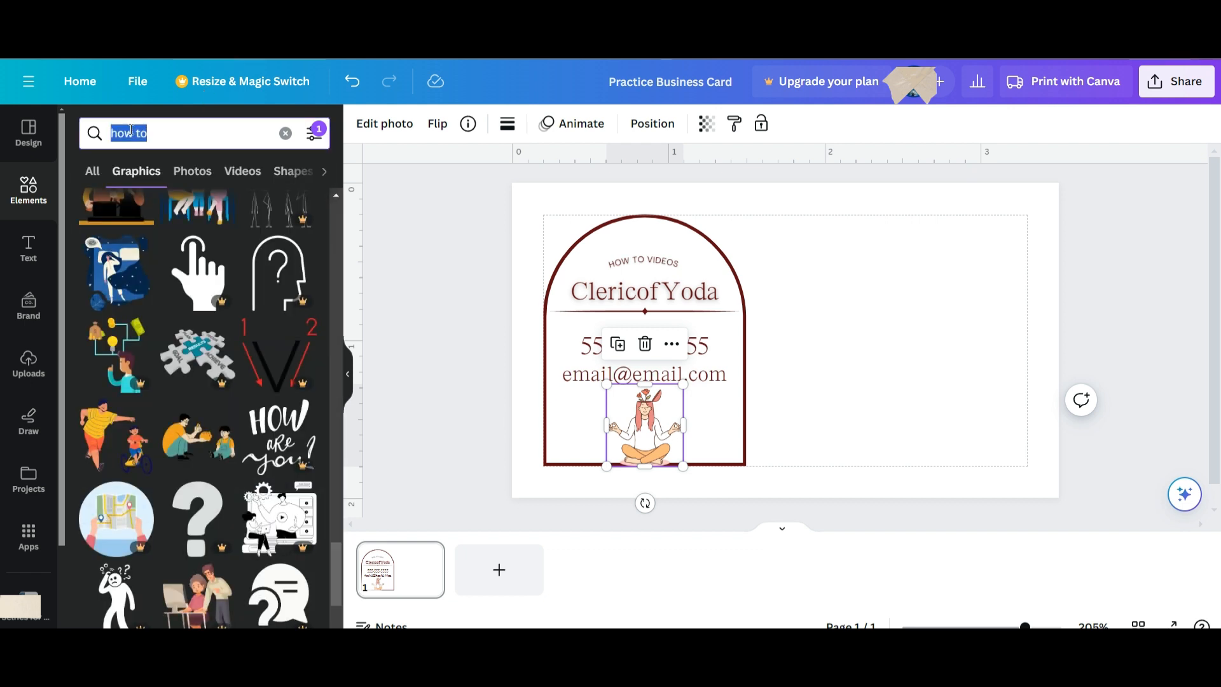
Search graphics for 'create', move the woman right, and place the outline lightbulb in the arch.
type("create")
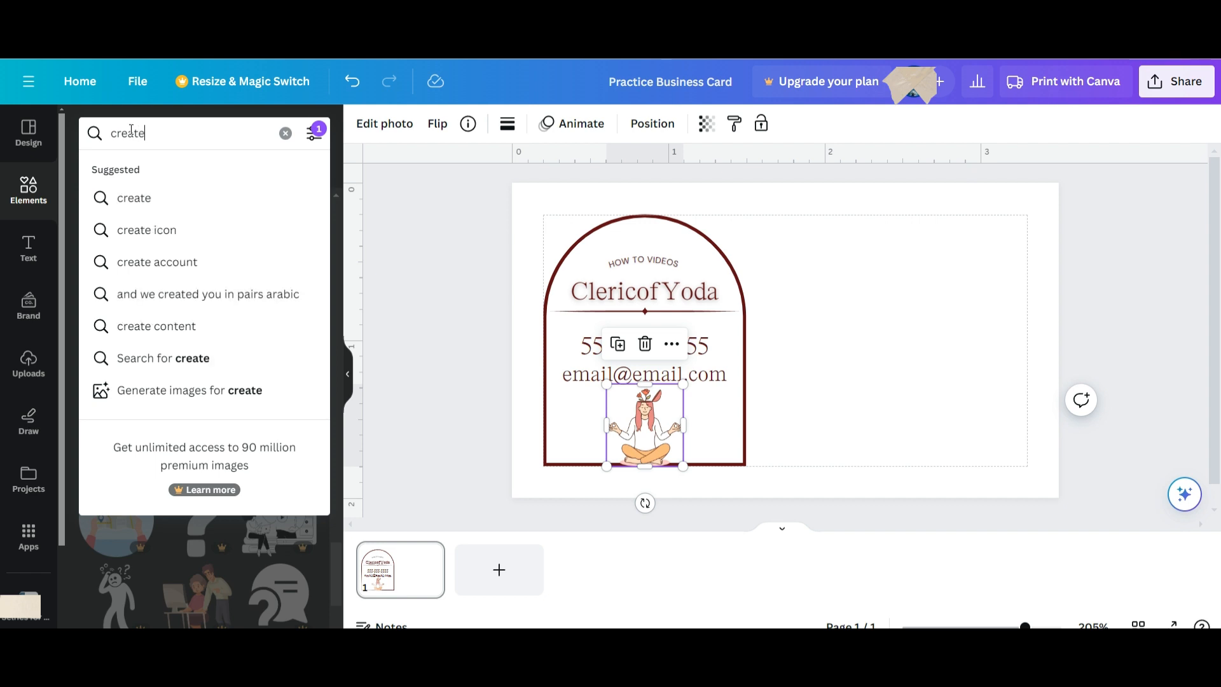
key("Return")
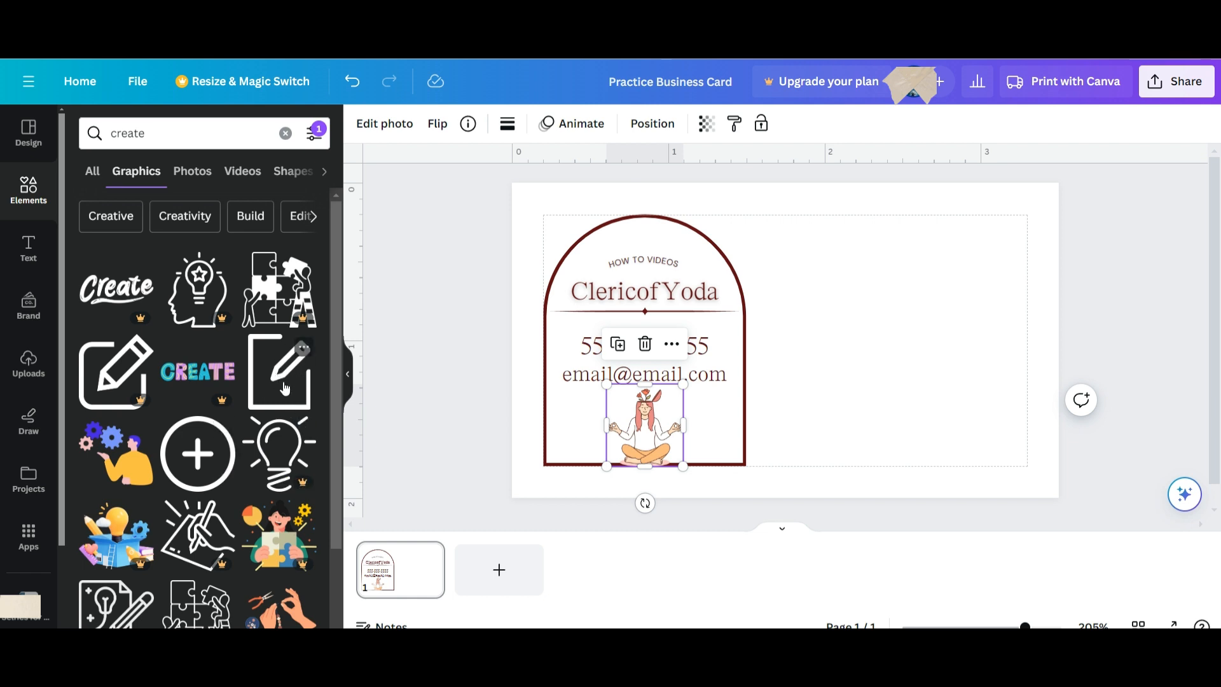
scroll(275, 439, "down", 5)
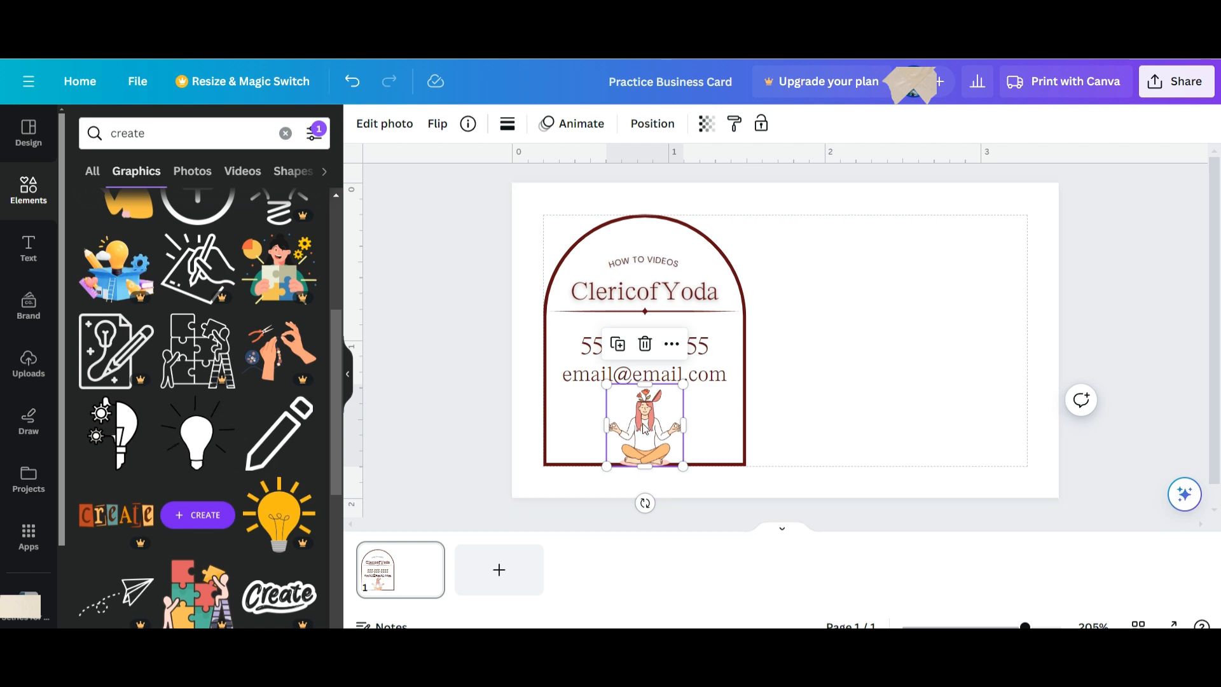
left_click_drag(646, 425, 924, 384)
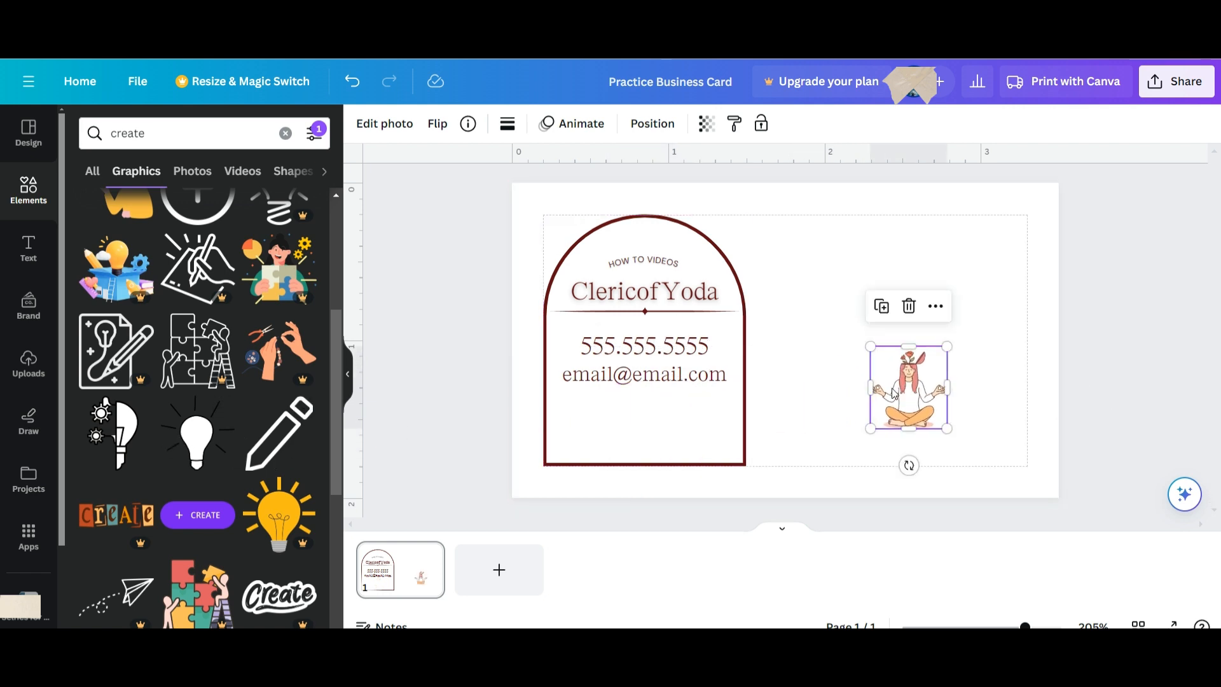
left_click(213, 428)
left_click_drag(767, 358, 664, 409)
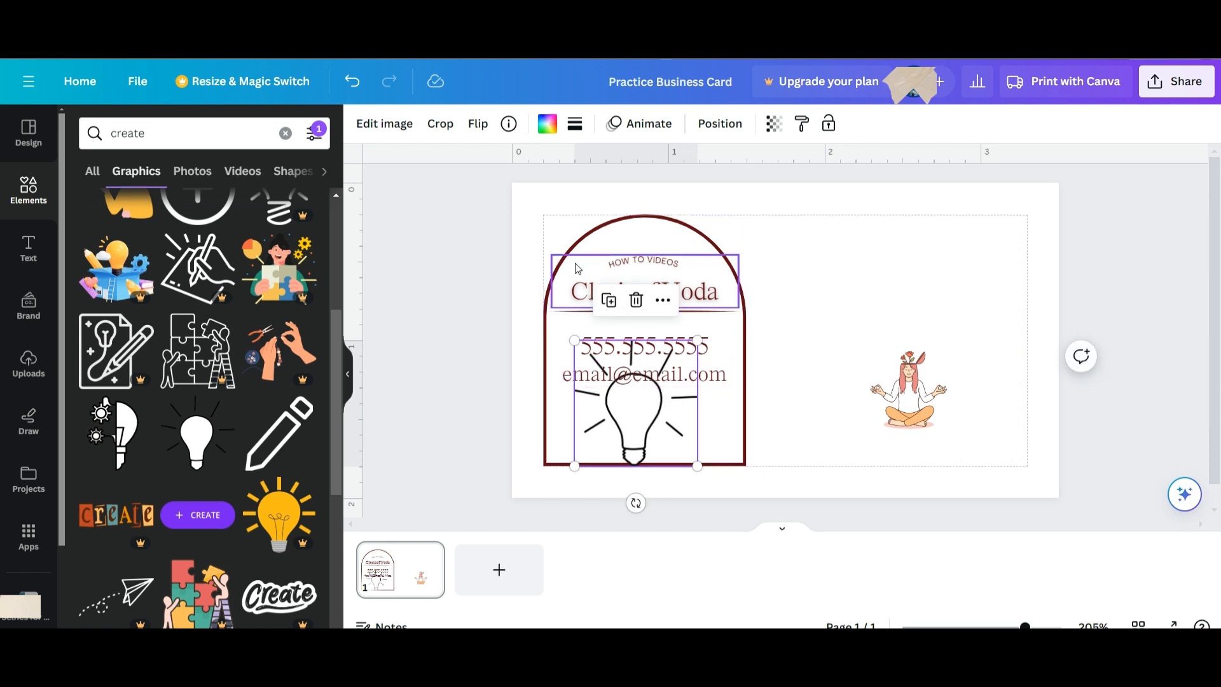
Colour the lightbulb teal, shrink and centre it below the email, and delete the yoga figure.
left_click(544, 126)
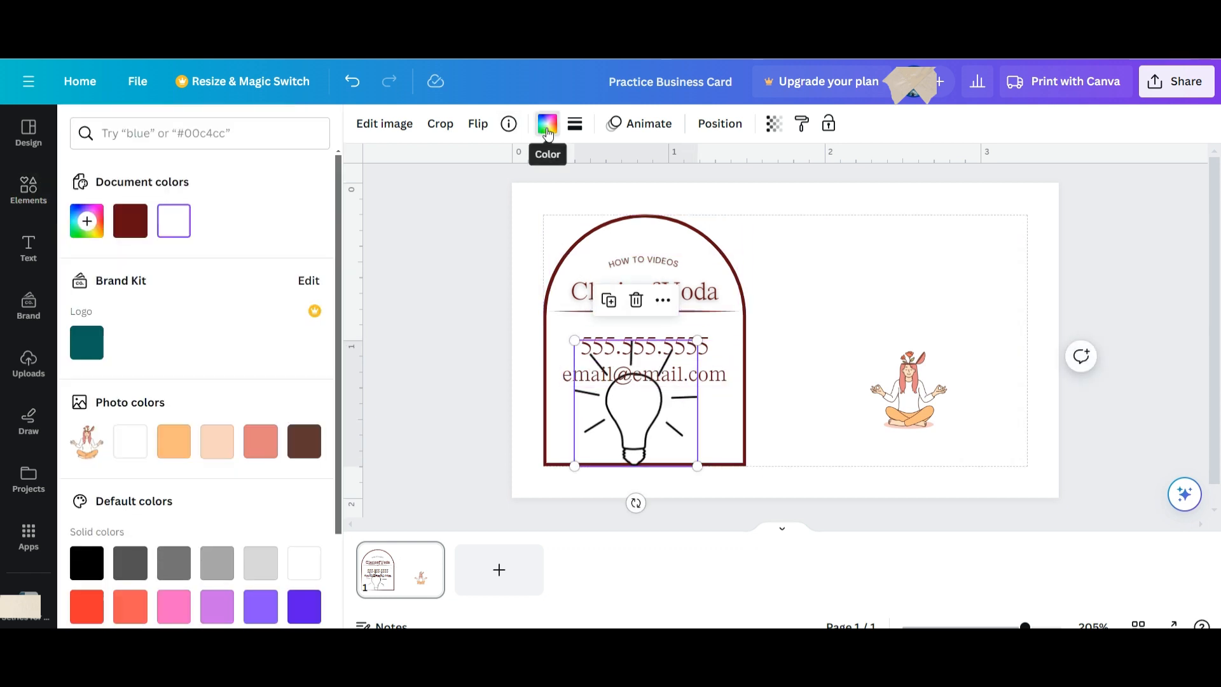
left_click(87, 343)
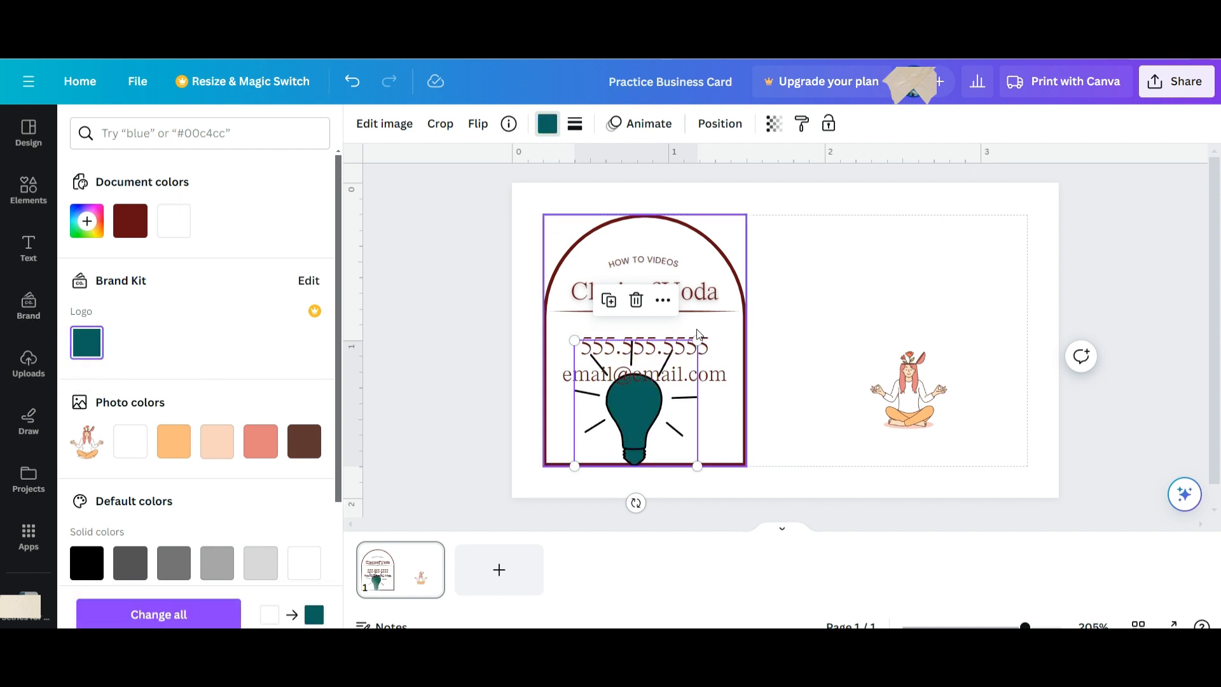
left_click_drag(697, 341, 661, 435)
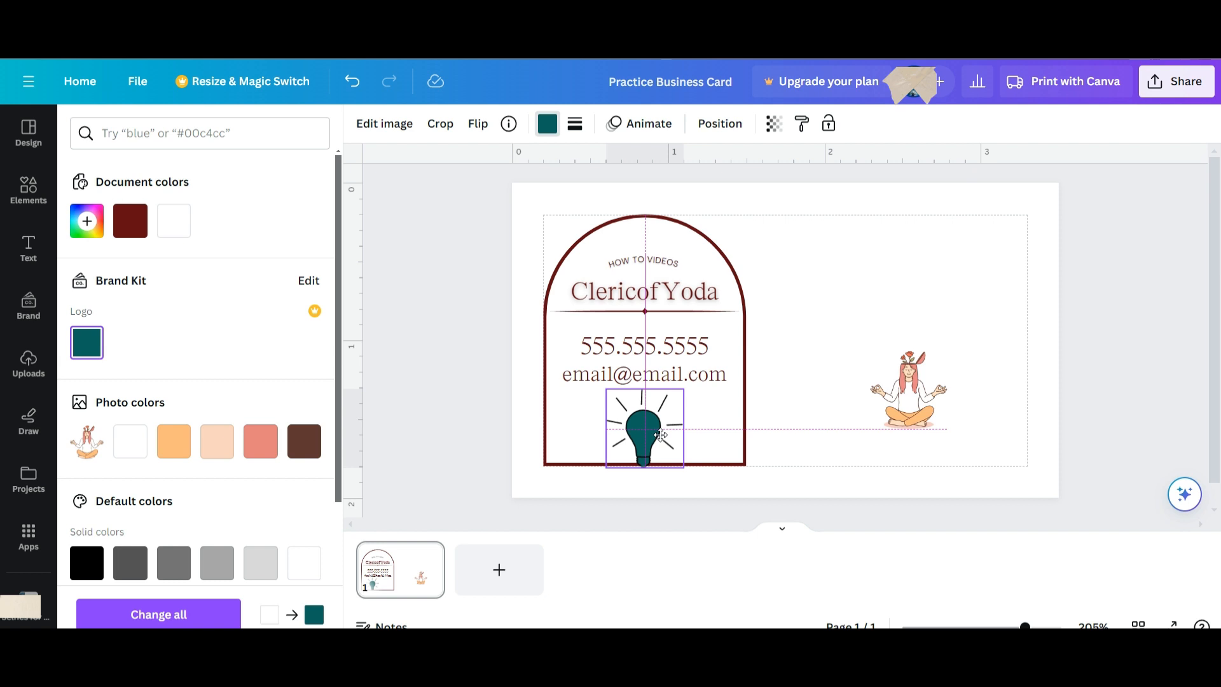
left_click_drag(661, 435, 661, 435)
left_click(922, 397)
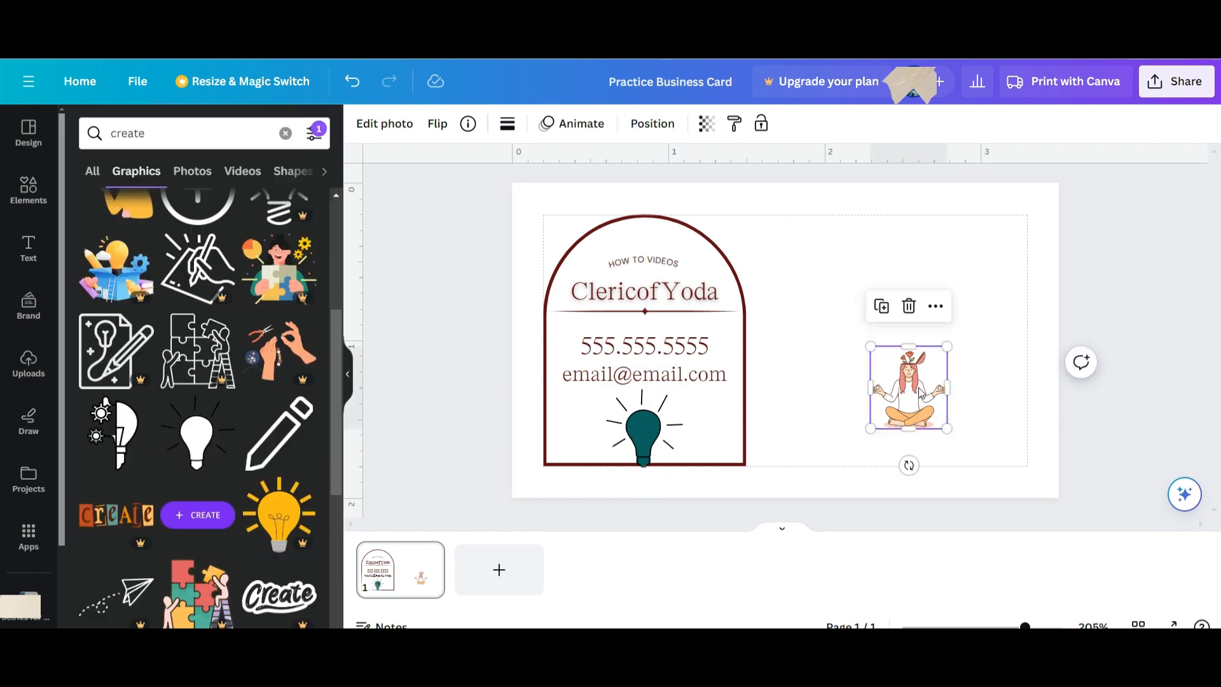
left_click(910, 306)
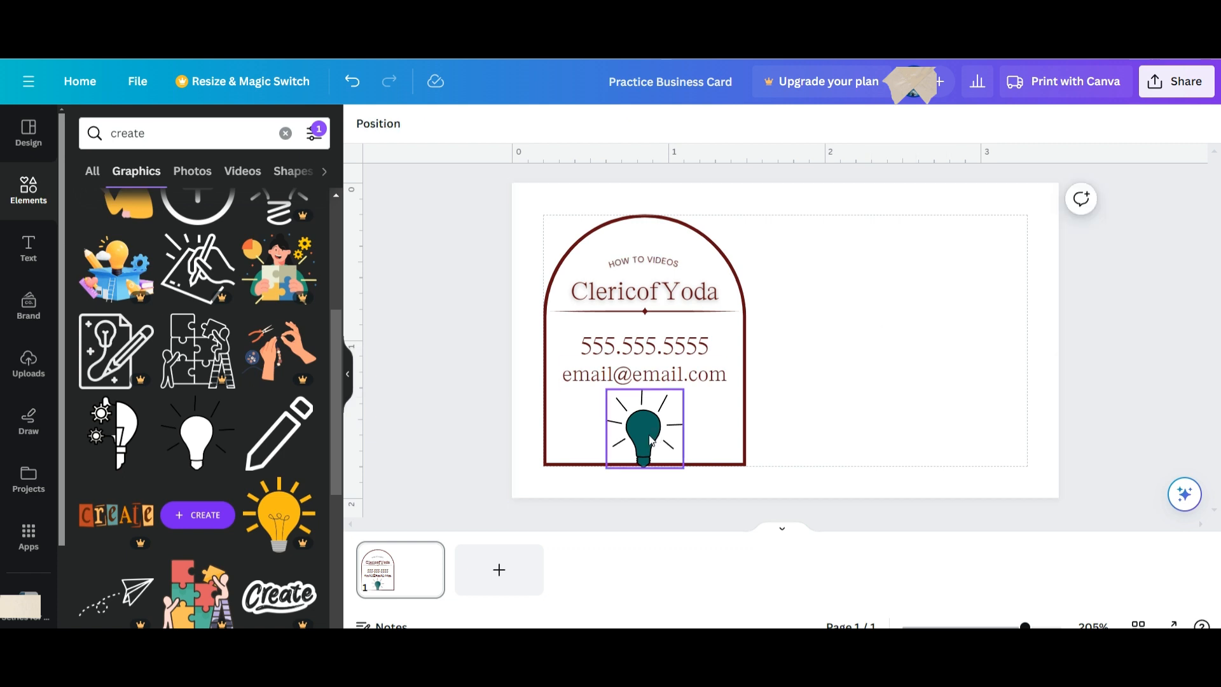
Send the teal lightbulb one layer backward.
left_click(650, 439)
left_click(669, 349)
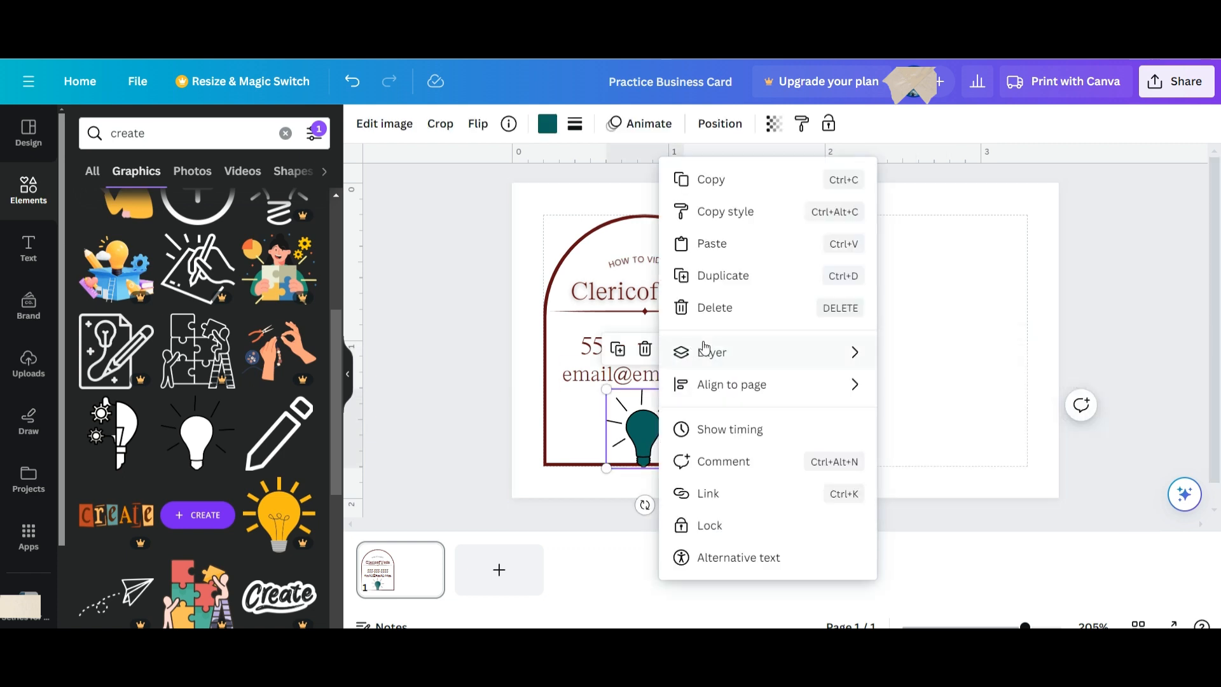
mouse_move(713, 353)
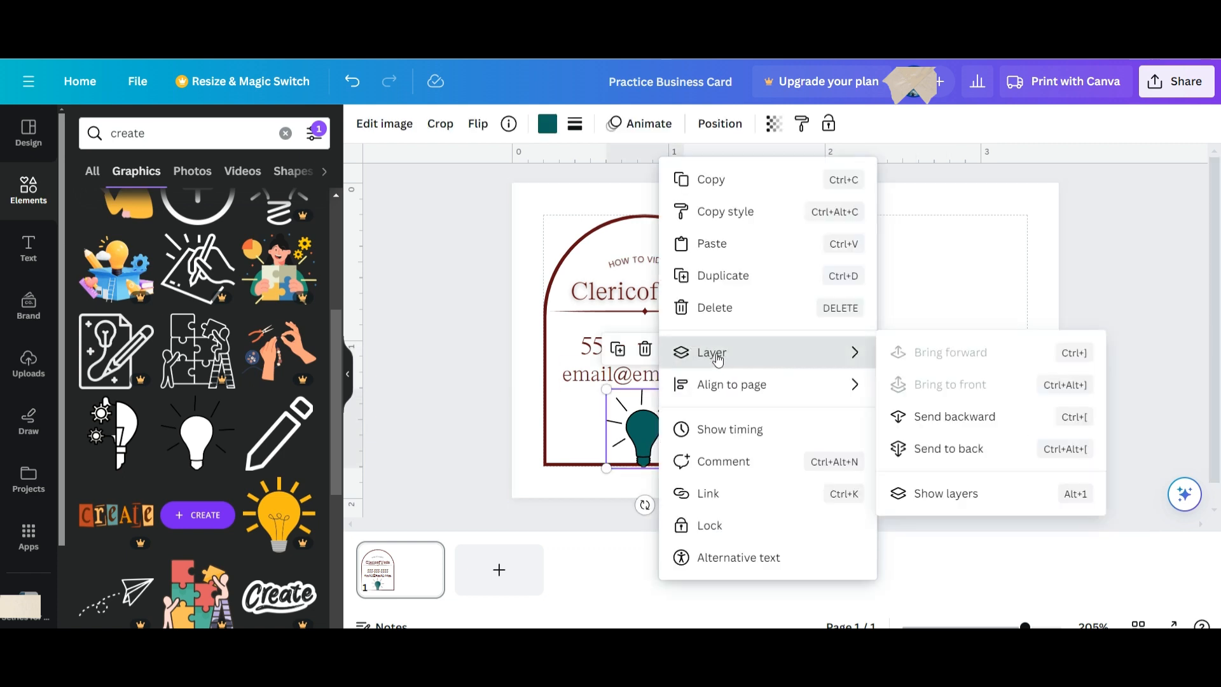
left_click(975, 424)
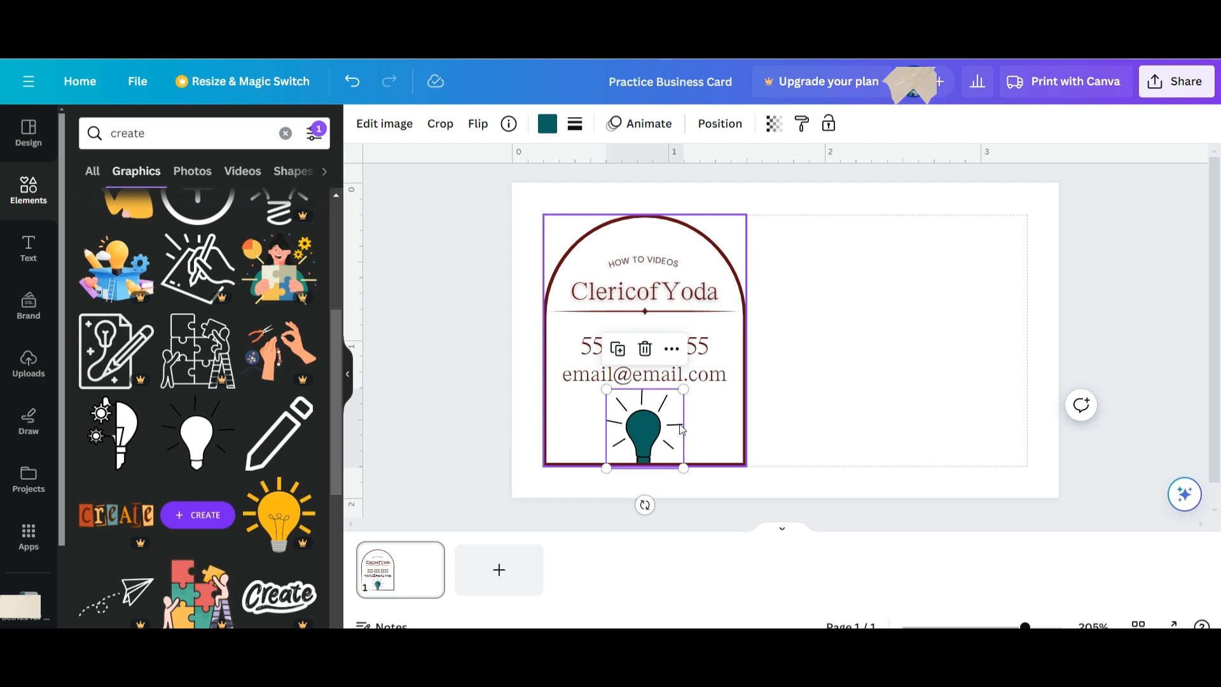
Hide the graphics panel and bring the dark red arch in front of everything.
left_click(347, 373)
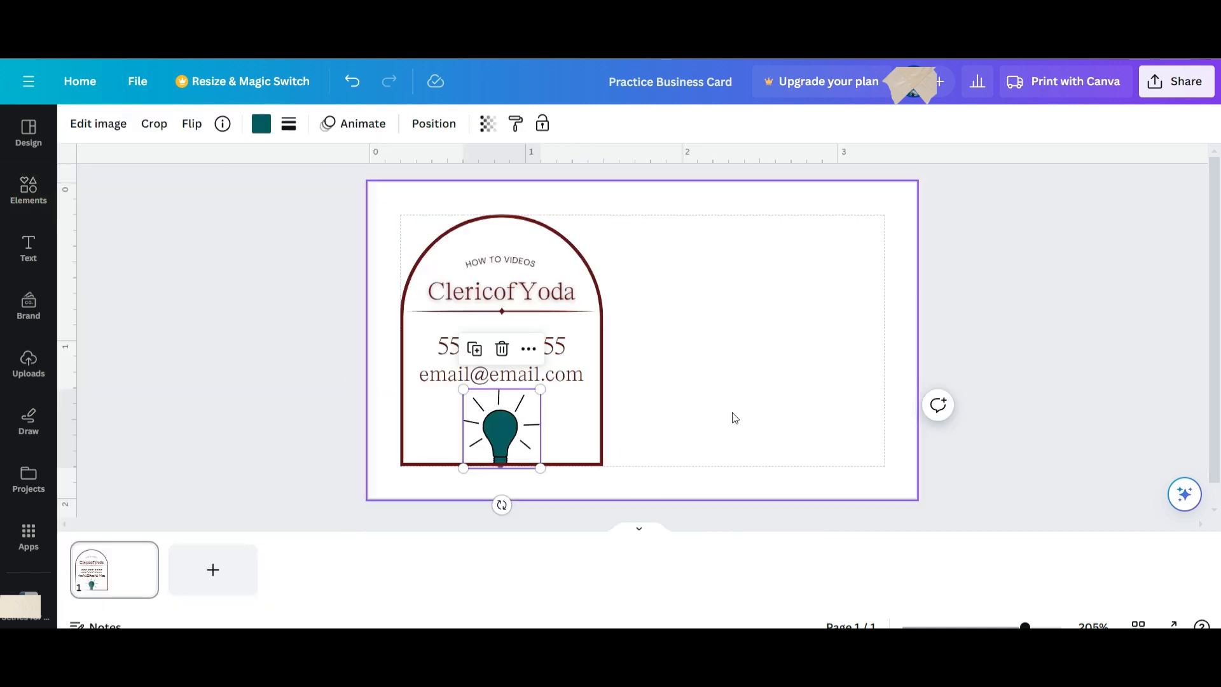
left_click(745, 405)
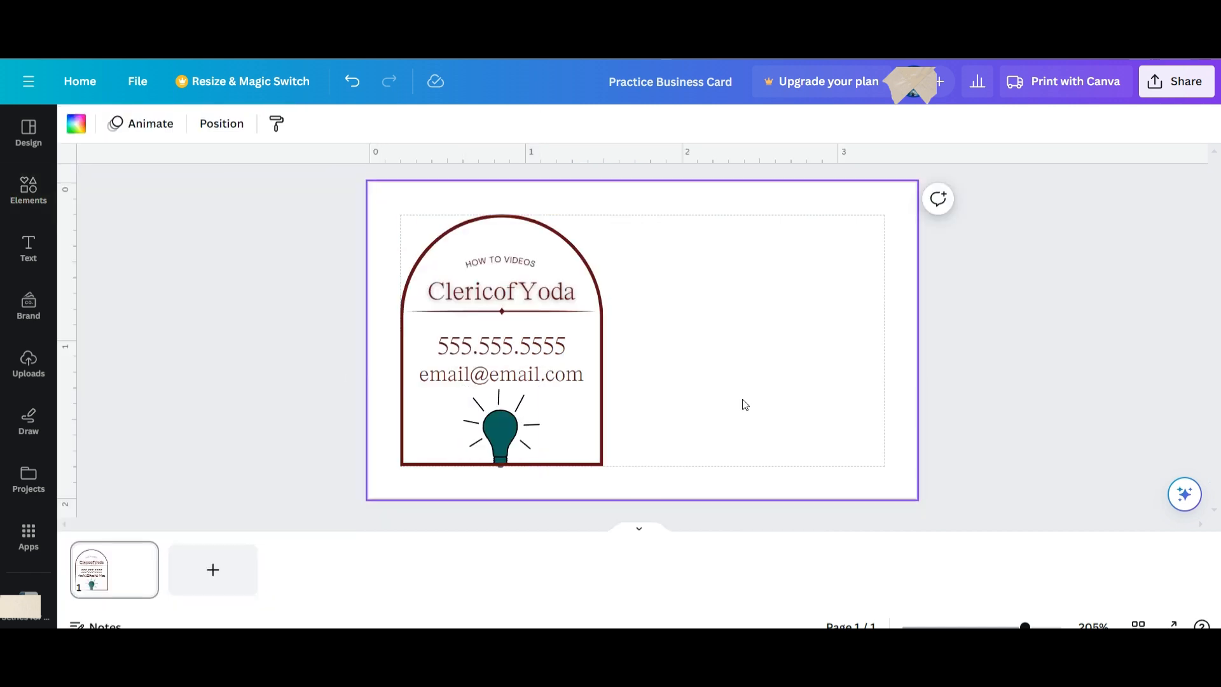
left_click(552, 399)
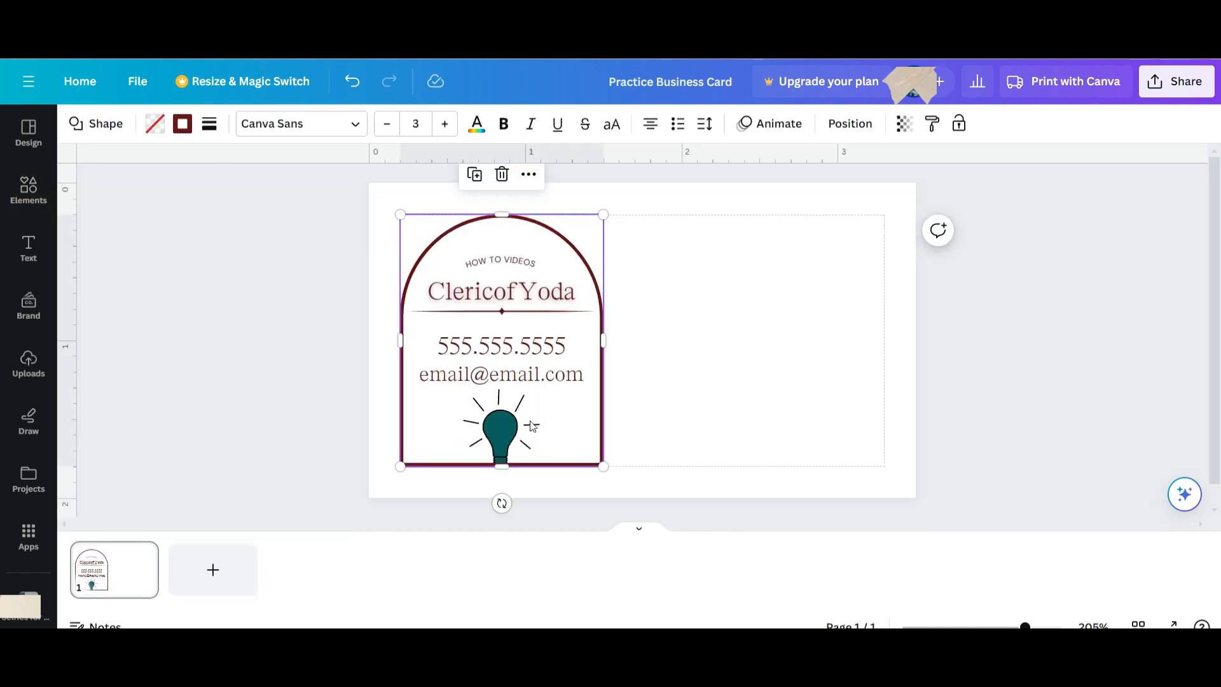
left_click(753, 358)
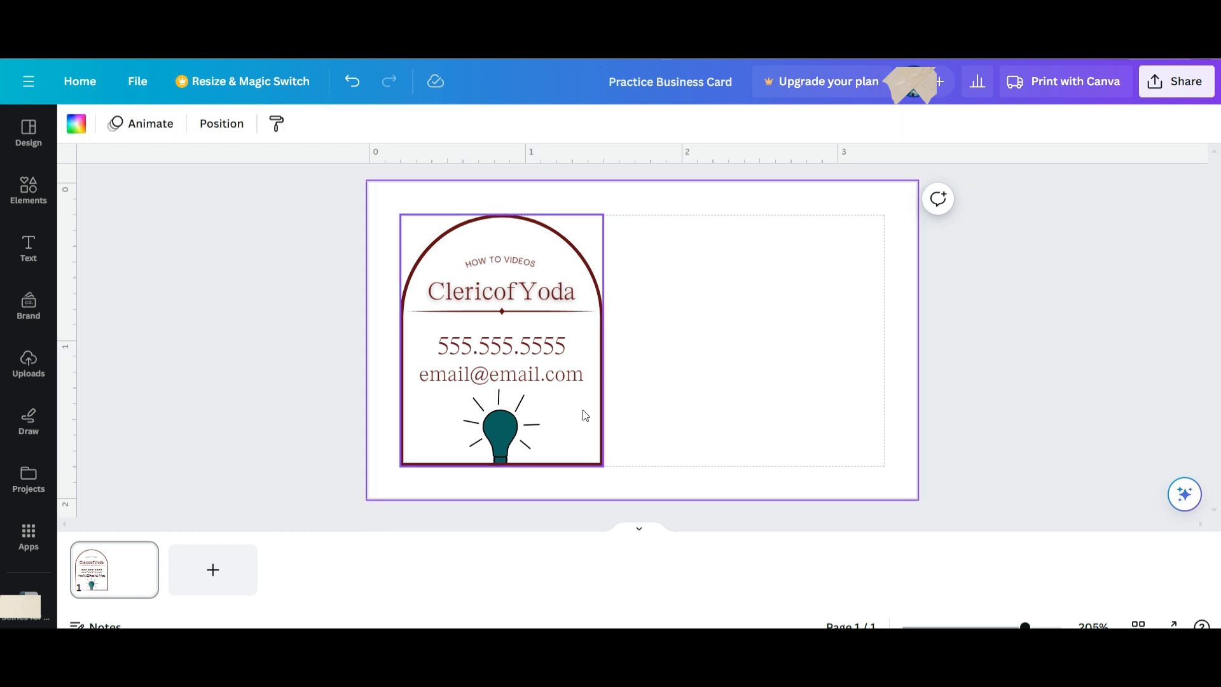
left_click(581, 316)
left_click(568, 238)
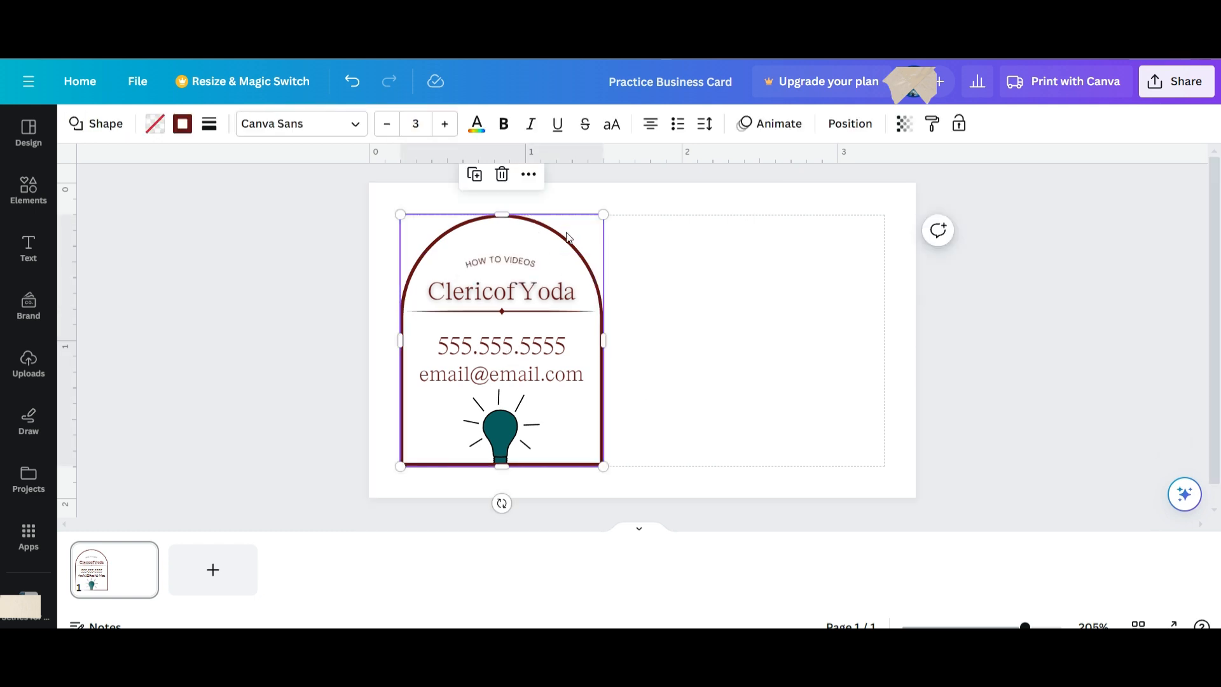
left_click(529, 175)
mouse_move(611, 395)
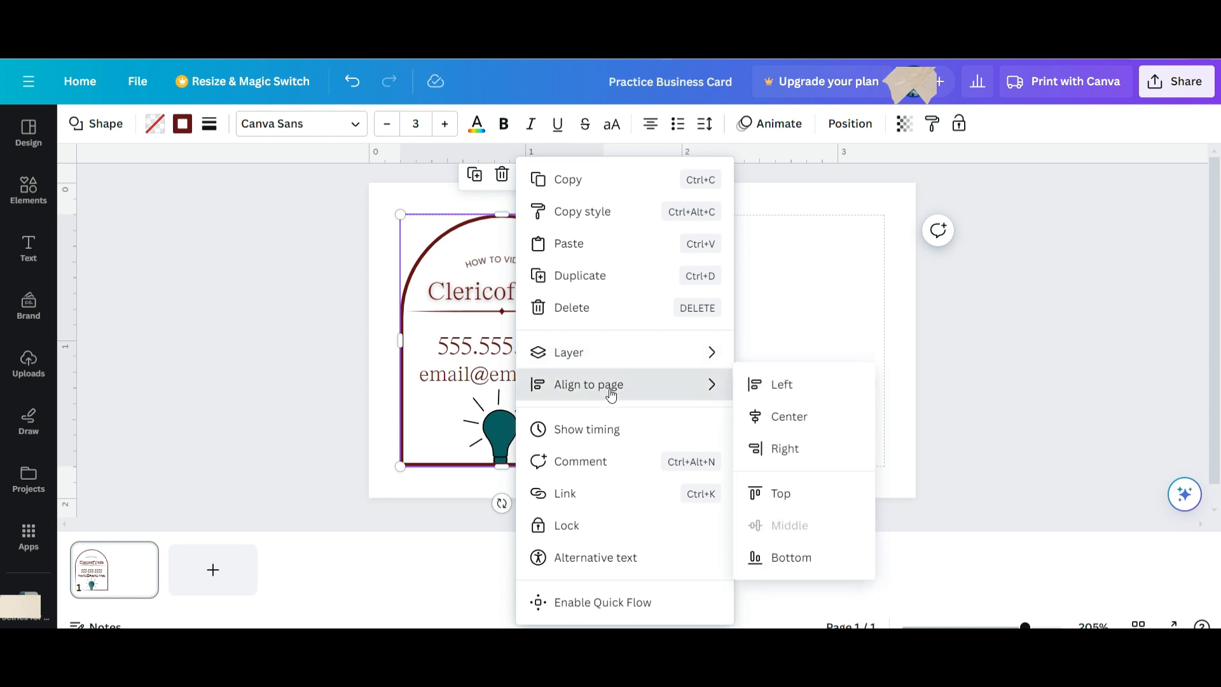
mouse_move(659, 363)
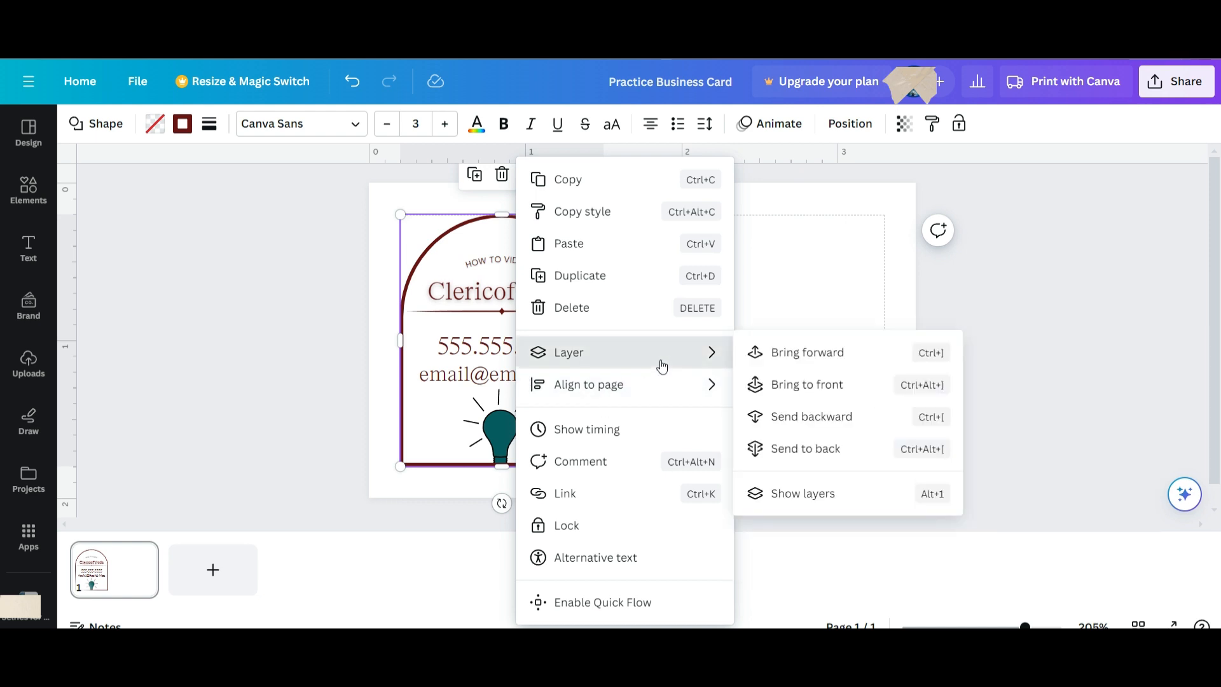
left_click(806, 395)
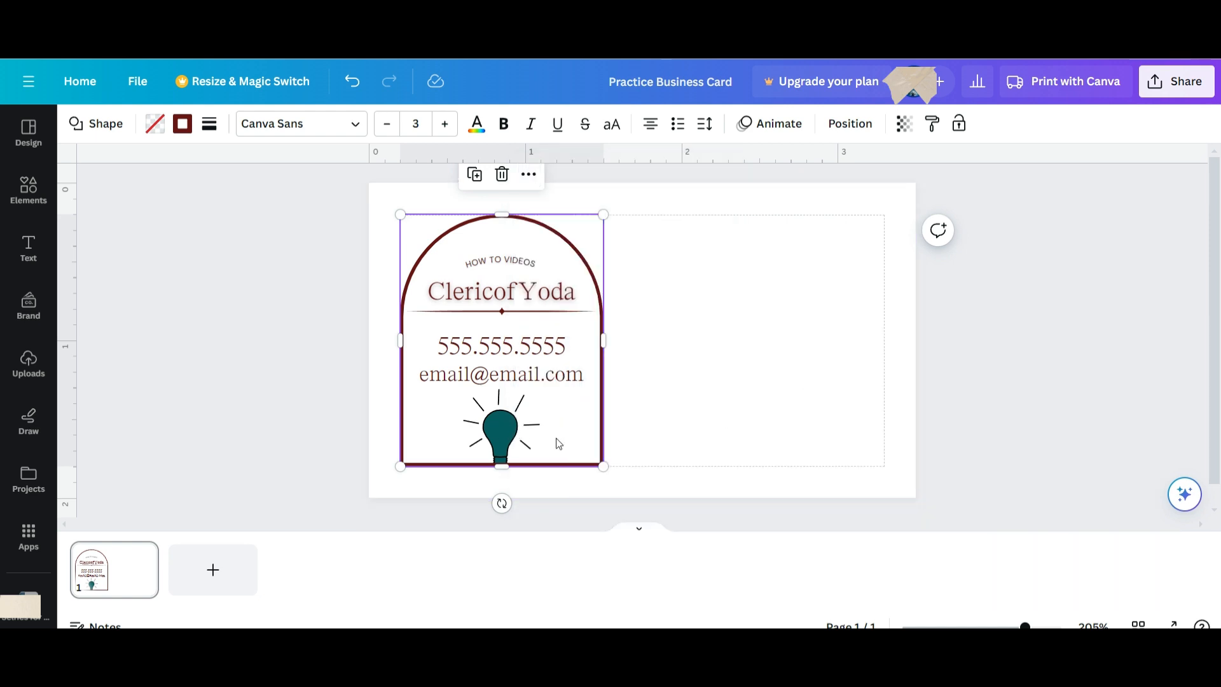
Send the arch shape behind all other elements.
left_click(530, 175)
mouse_move(646, 363)
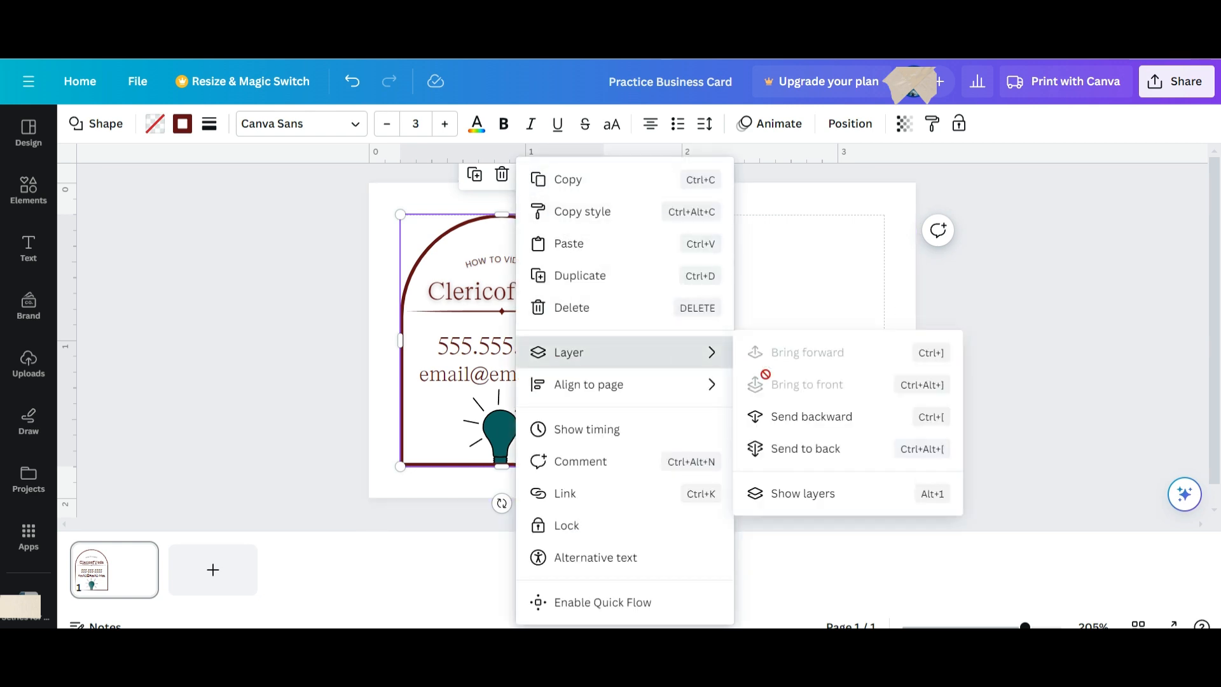
left_click(786, 448)
Shrink the lightbulb to about 0.4 × 0.5 and send it to the back.
left_click(499, 432)
left_click_drag(536, 391, 505, 424)
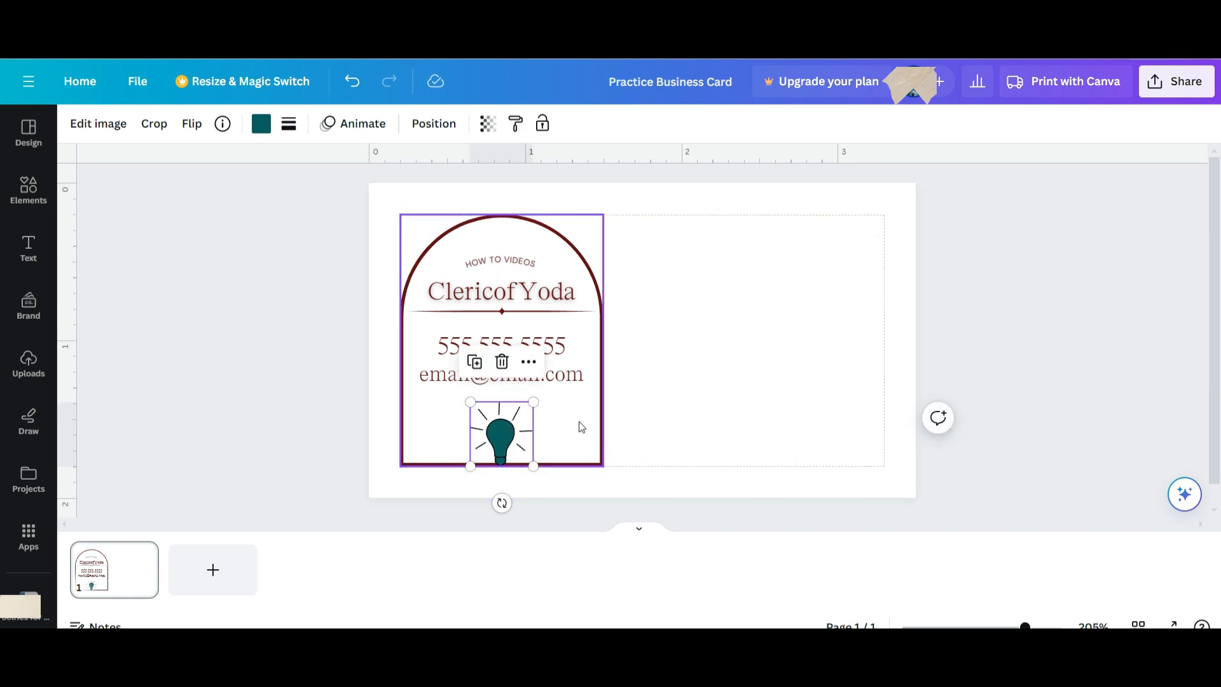
left_click(559, 426)
left_click(505, 427)
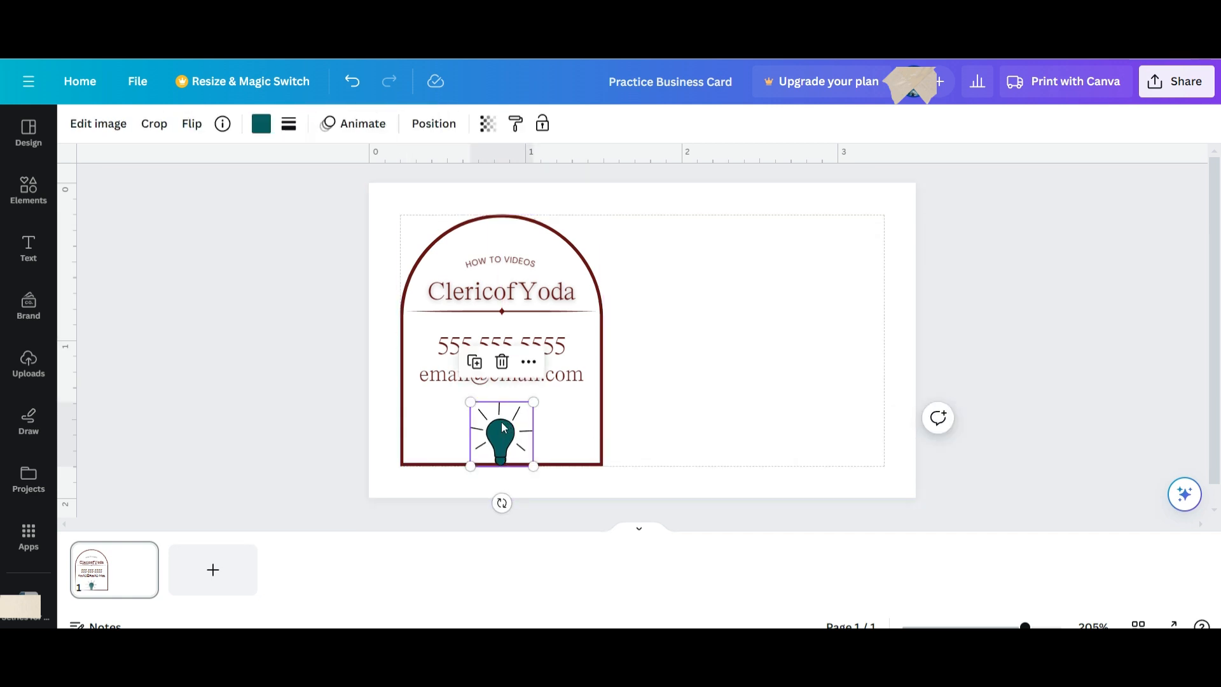
left_click(529, 362)
mouse_move(607, 352)
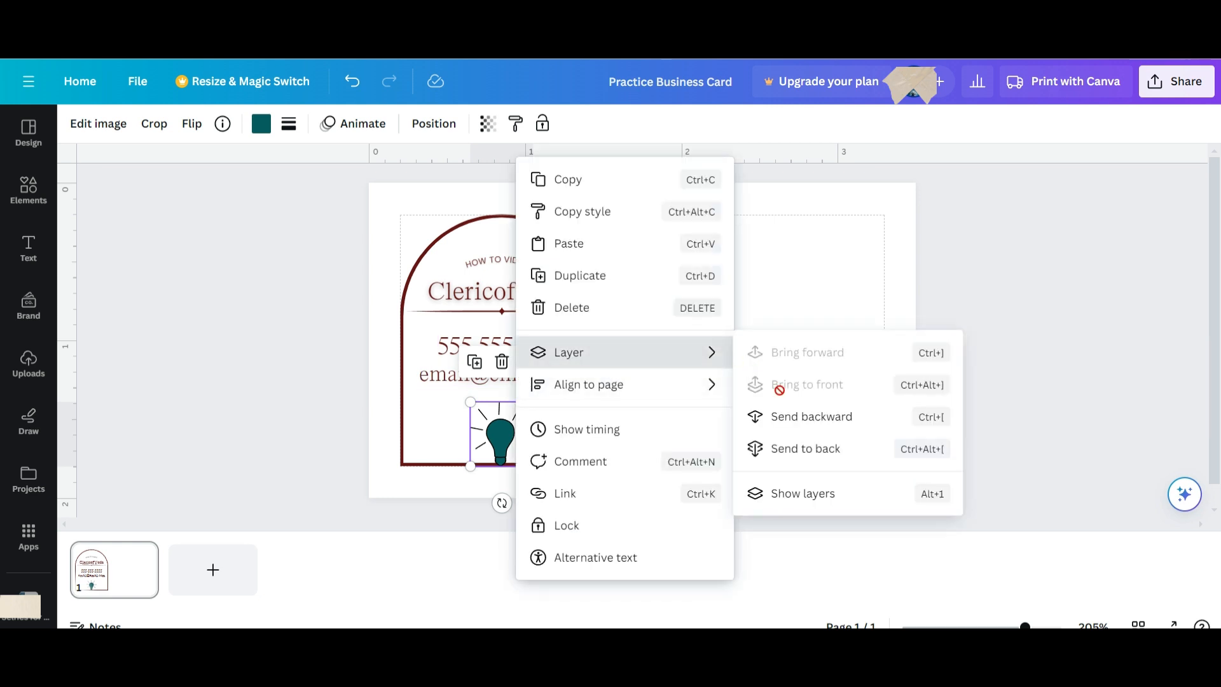
left_click(792, 447)
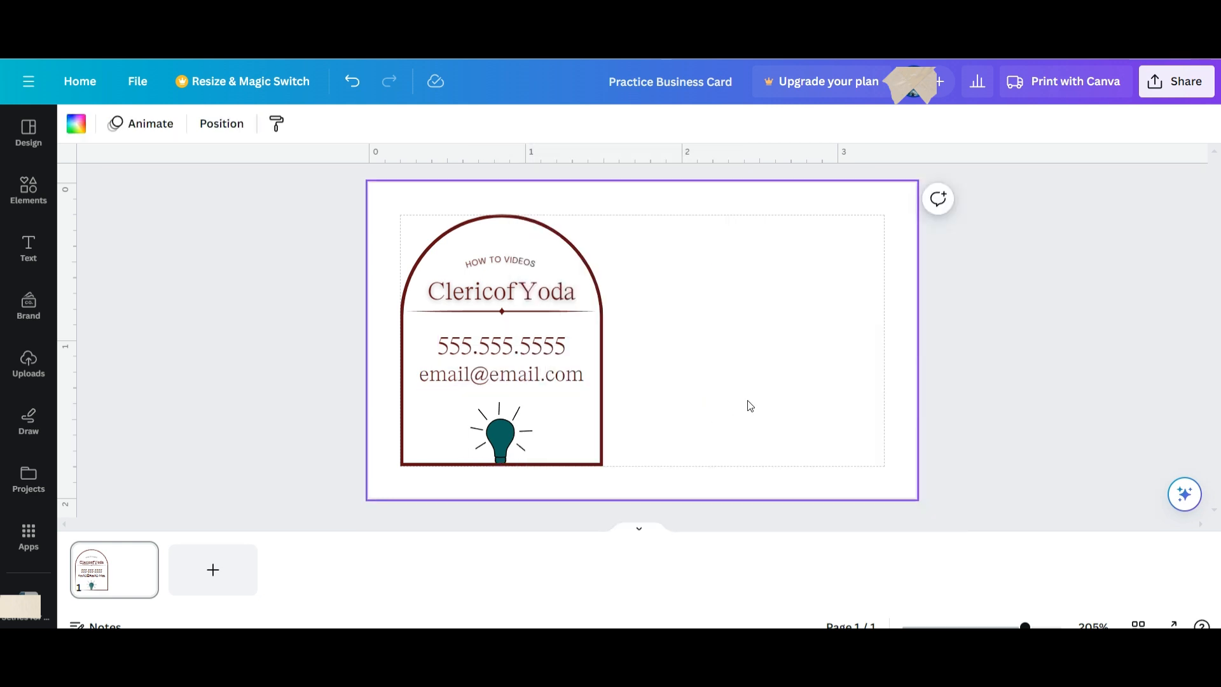
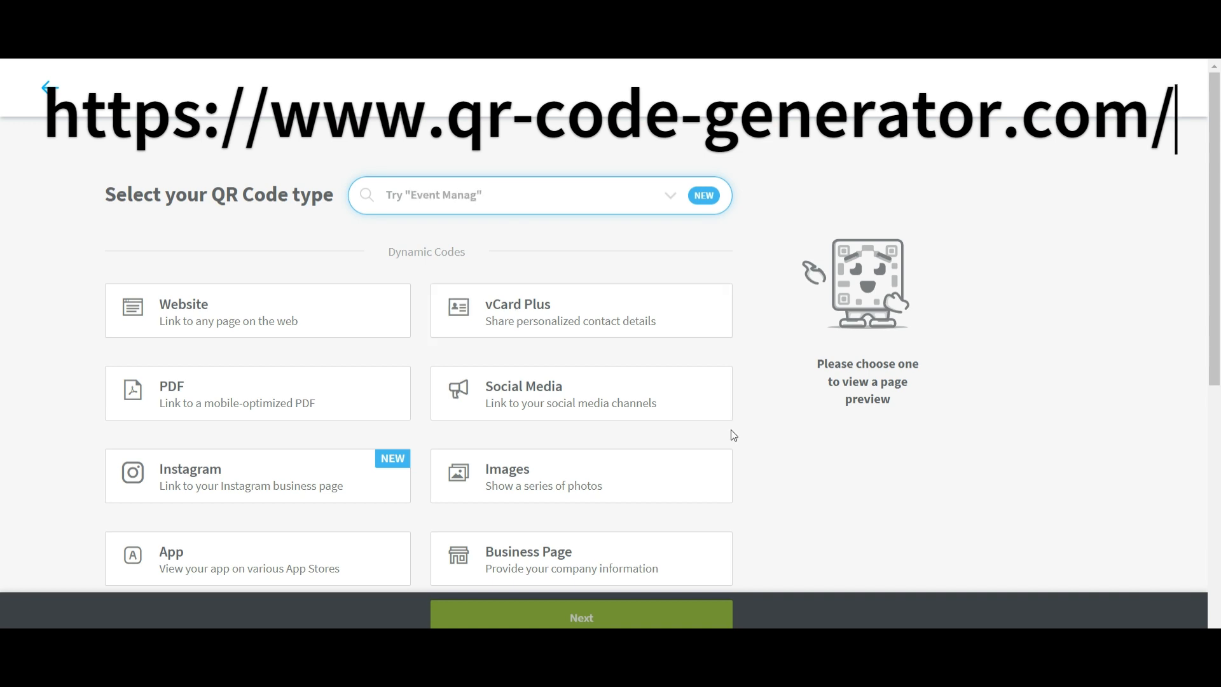
Browse the QR code types and pick vCard Plus to preview its sample contact page.
scroll(731, 430, "down", 5)
scroll(731, 435, "down", 2)
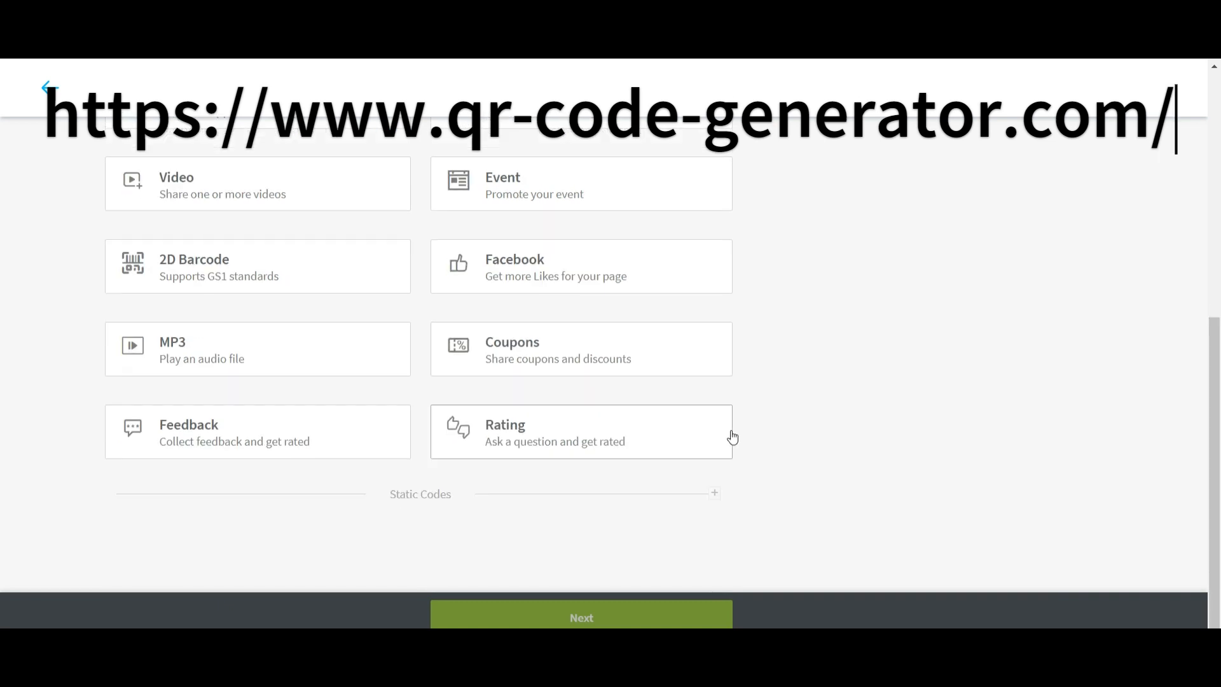
scroll(728, 448, "up", 1)
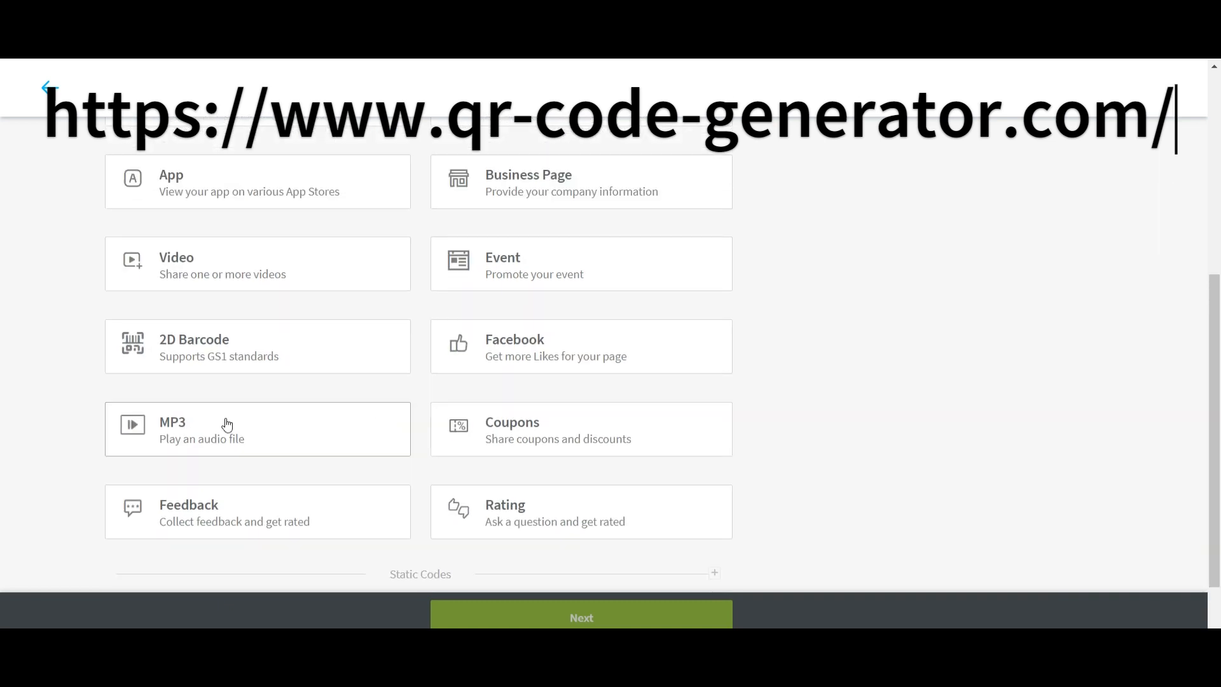
scroll(235, 426, "up", 4)
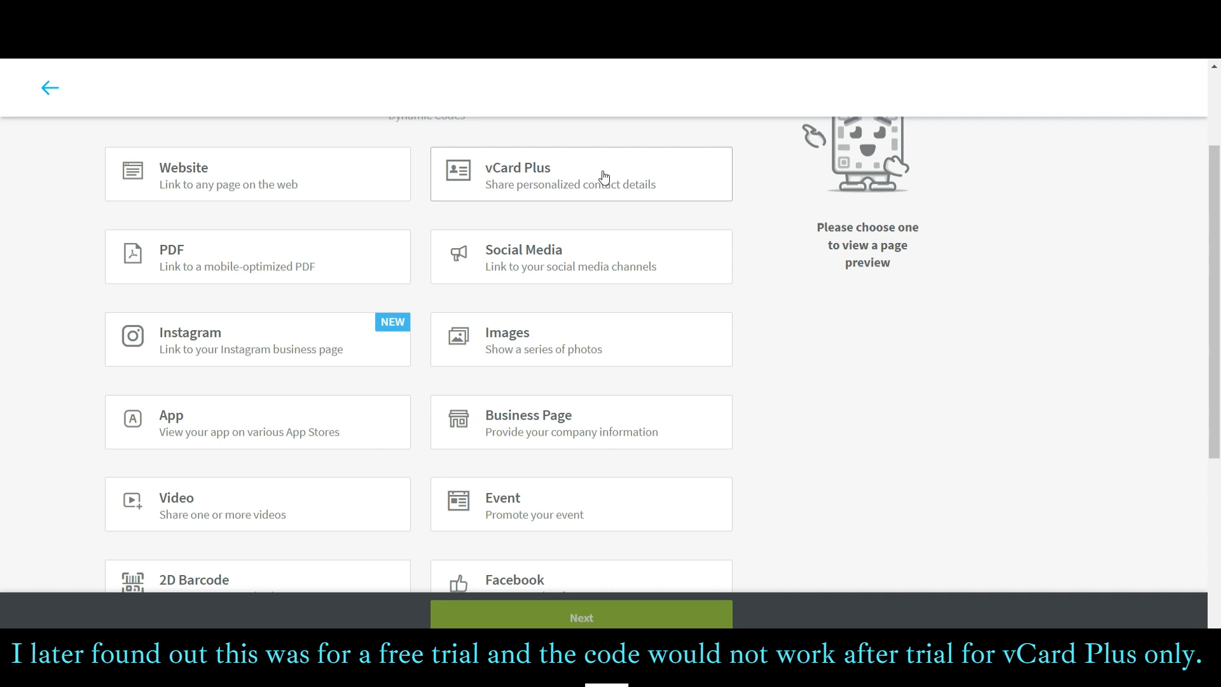
left_click(605, 177)
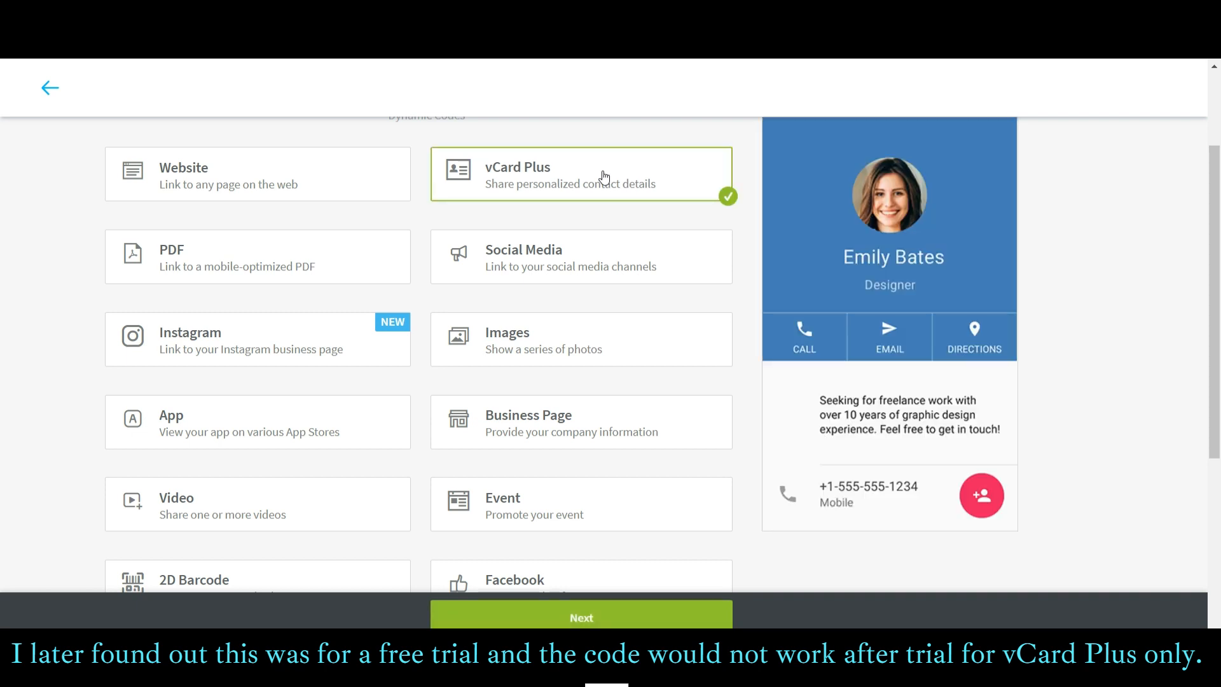
scroll(1134, 438, "up", 2)
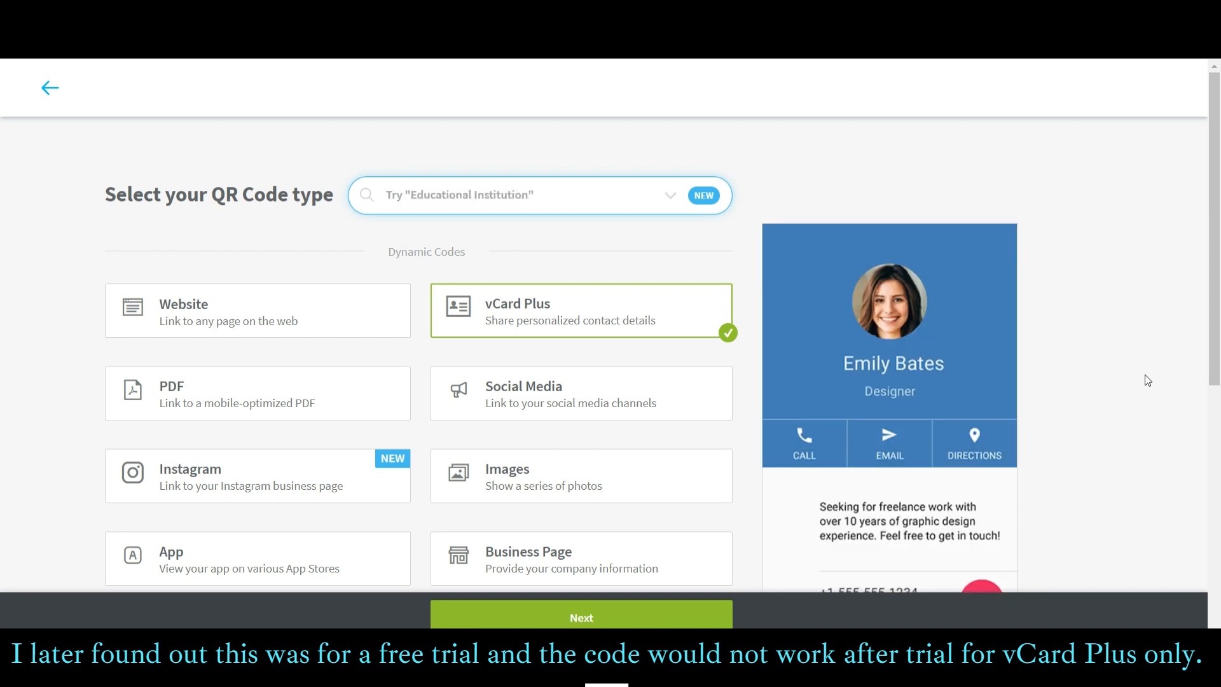
scroll(1138, 380, "down", 1)
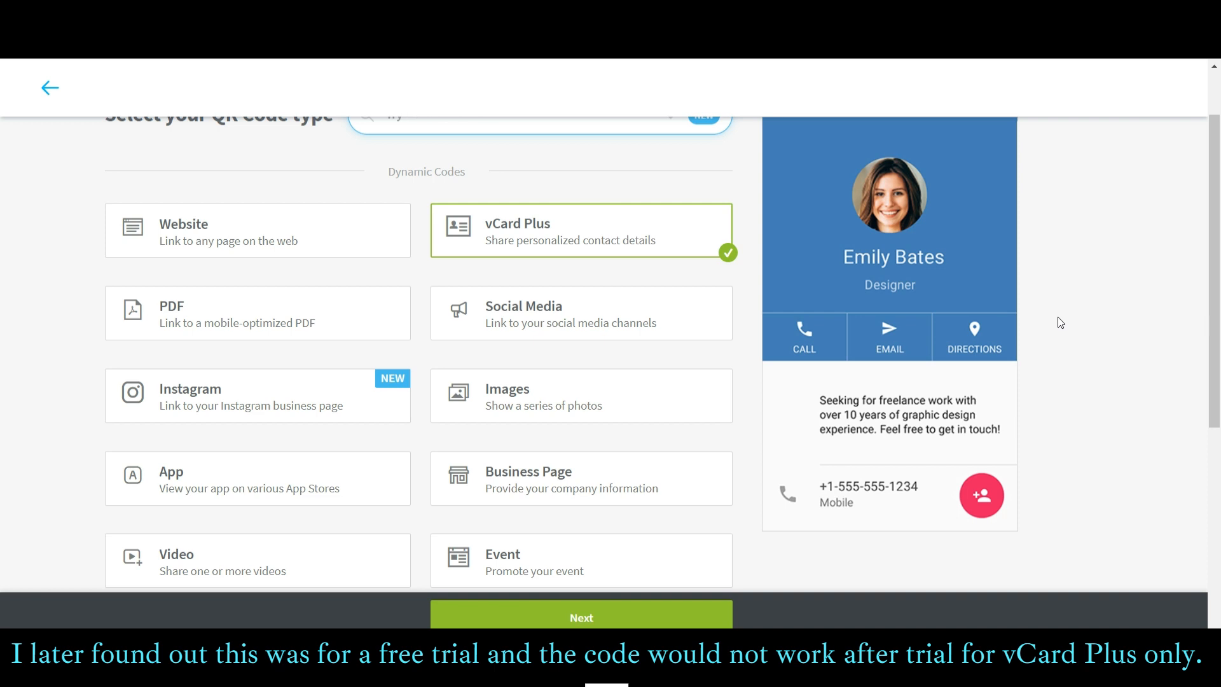
mouse_move(997, 254)
Give the vCard design primary colour #0c635d and button colour #630c14, with no gradient.
left_click(626, 615)
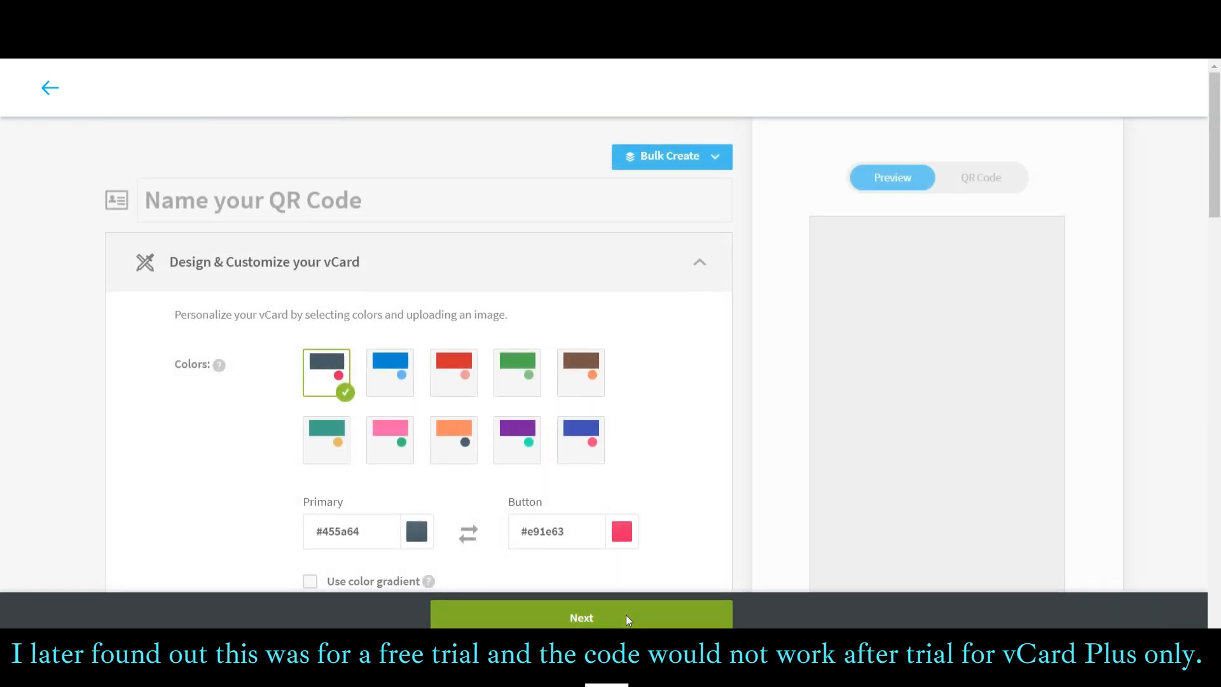
scroll(452, 531, "down", 3)
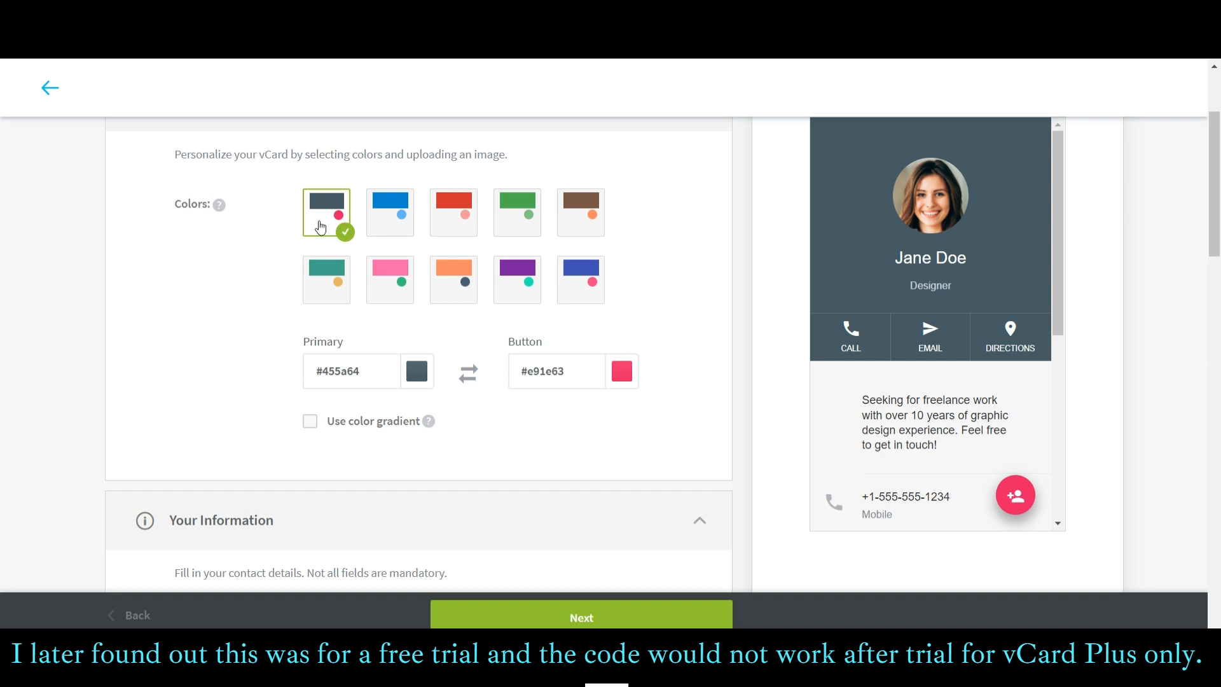
double_click(360, 373)
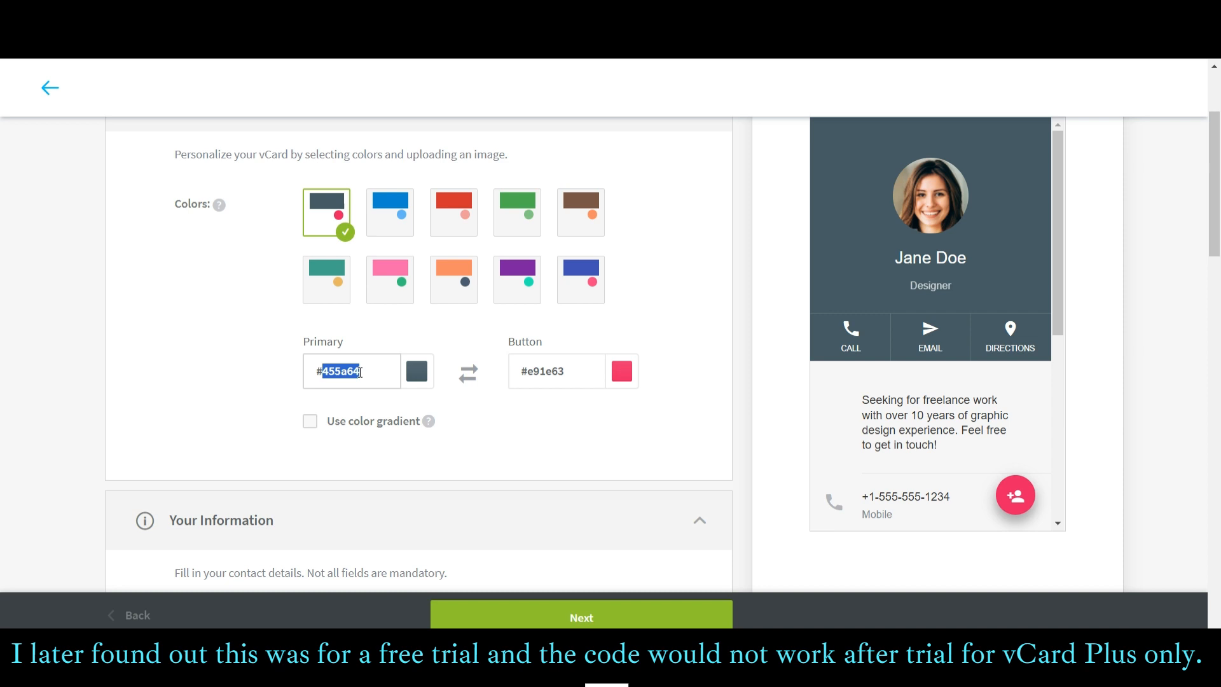
type("0")
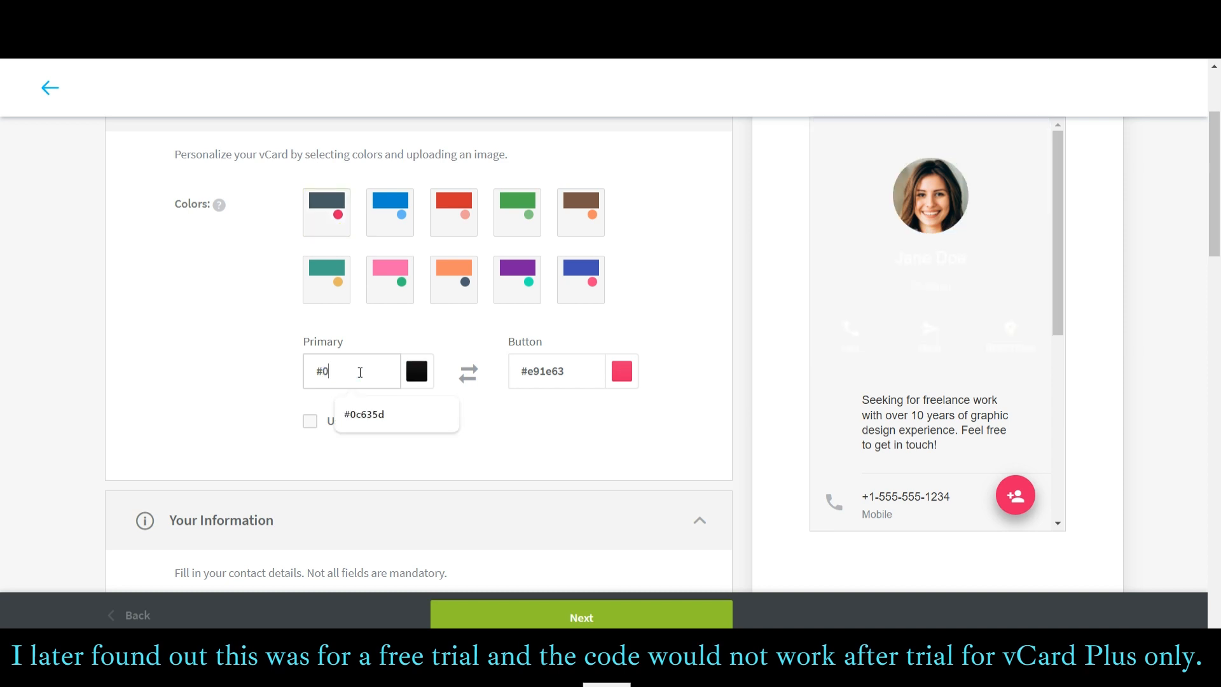
type("c")
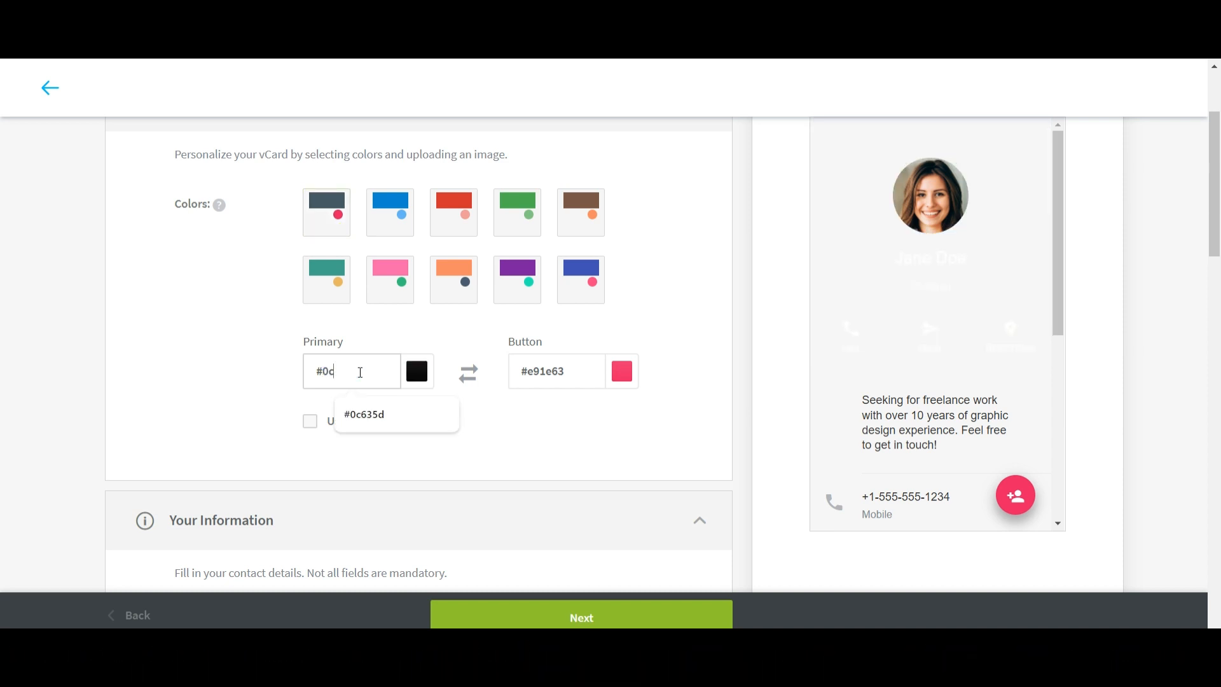
type("635d")
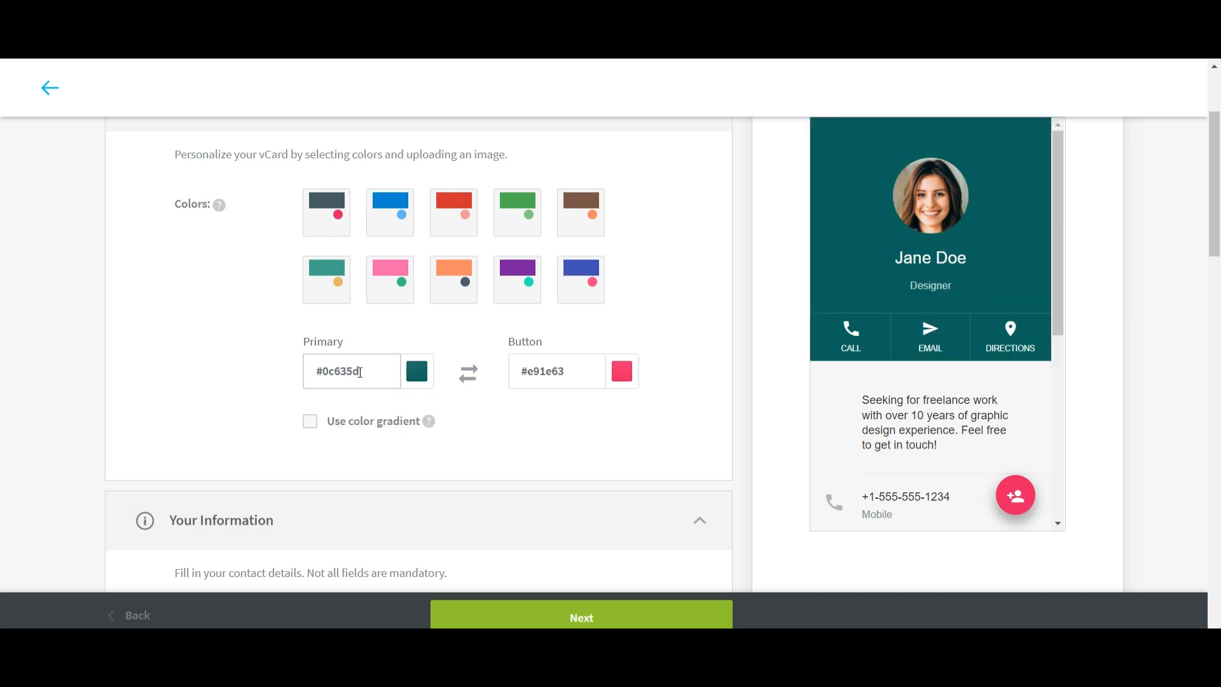
left_click(553, 374)
double_click(548, 375)
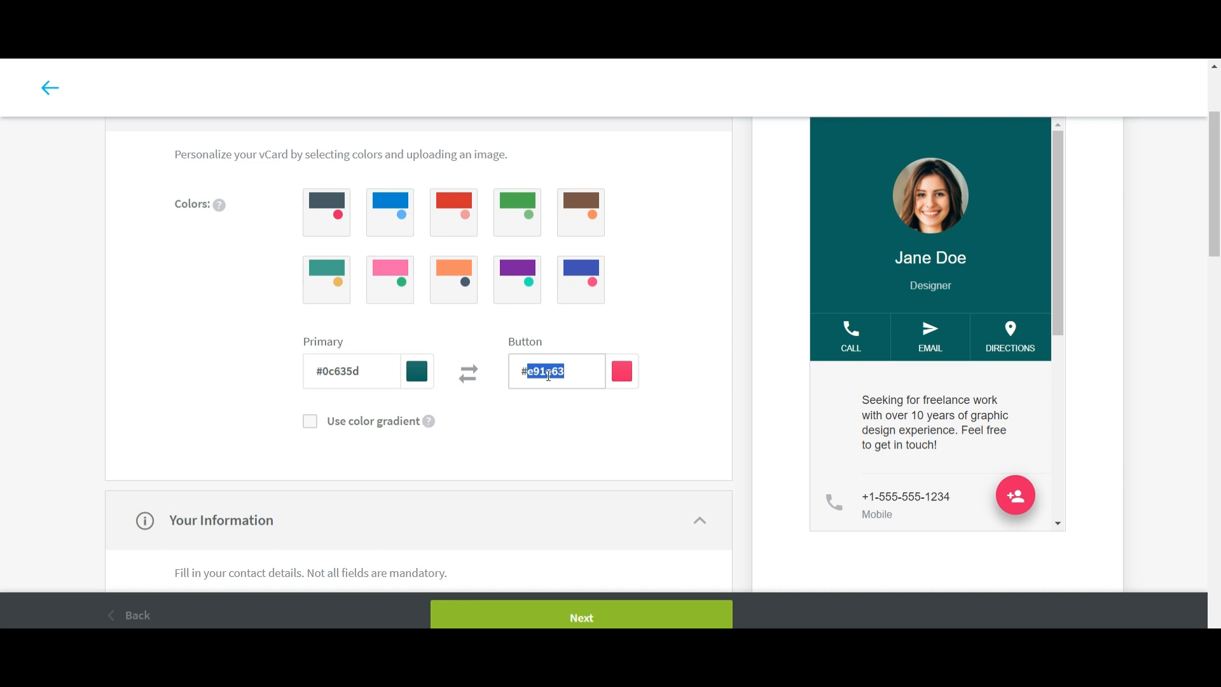
type("630")
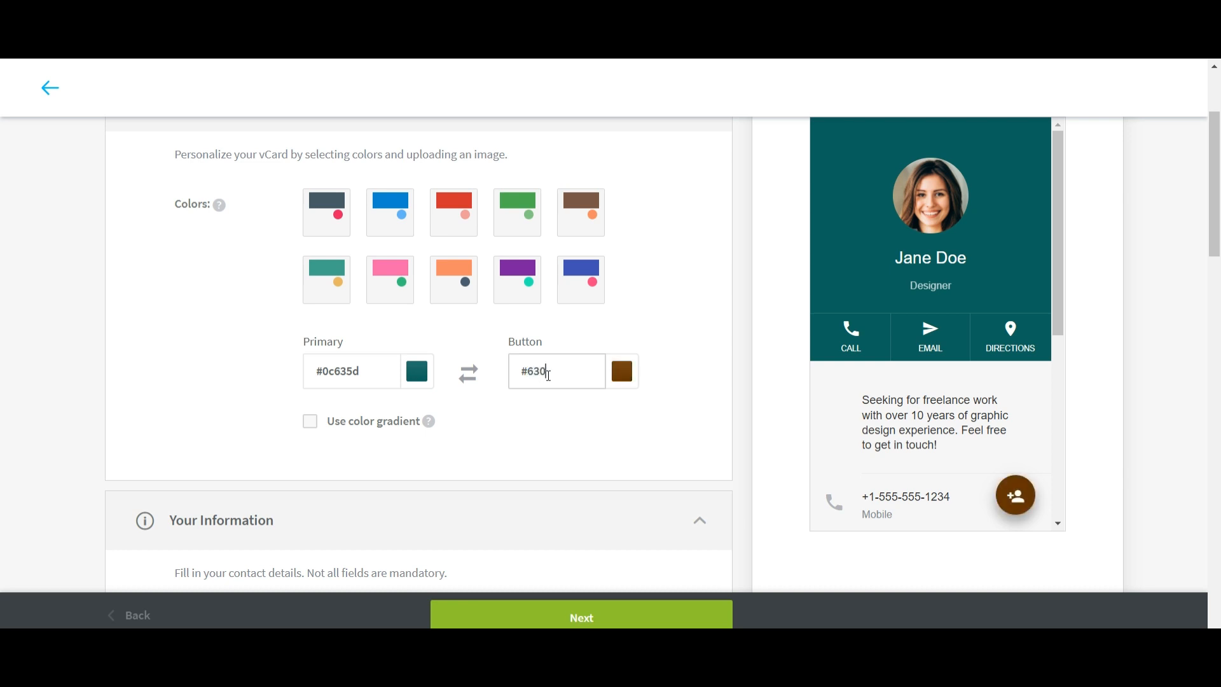
type("c14")
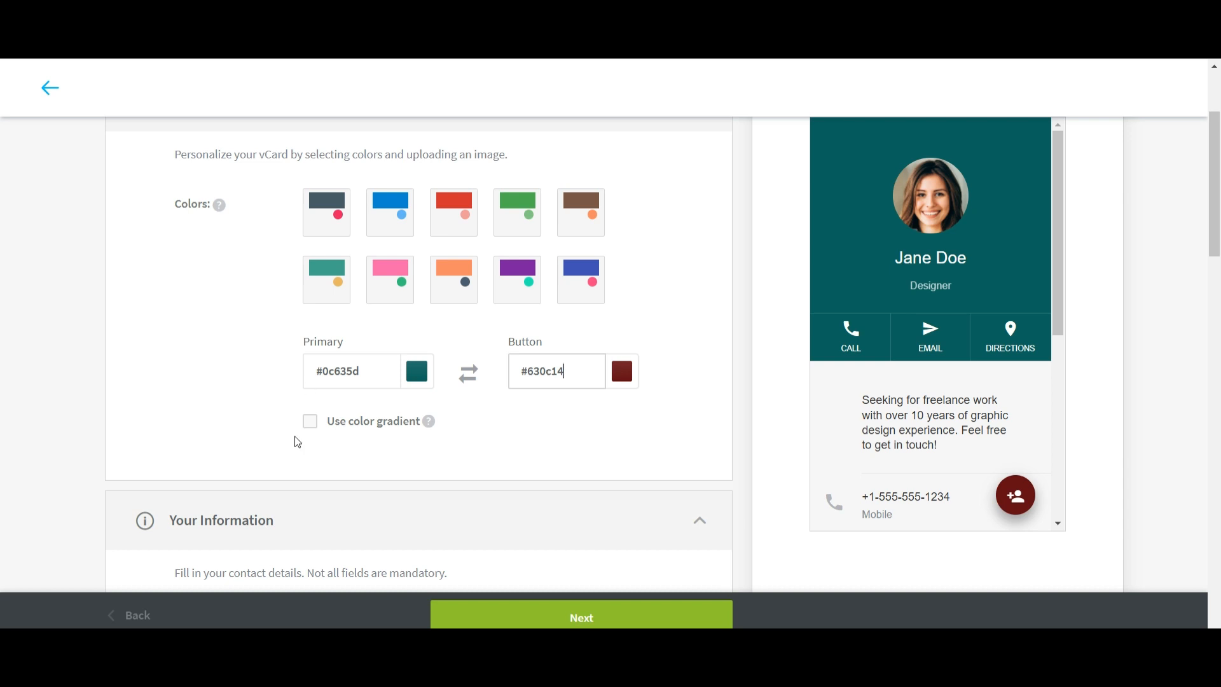
left_click(310, 421)
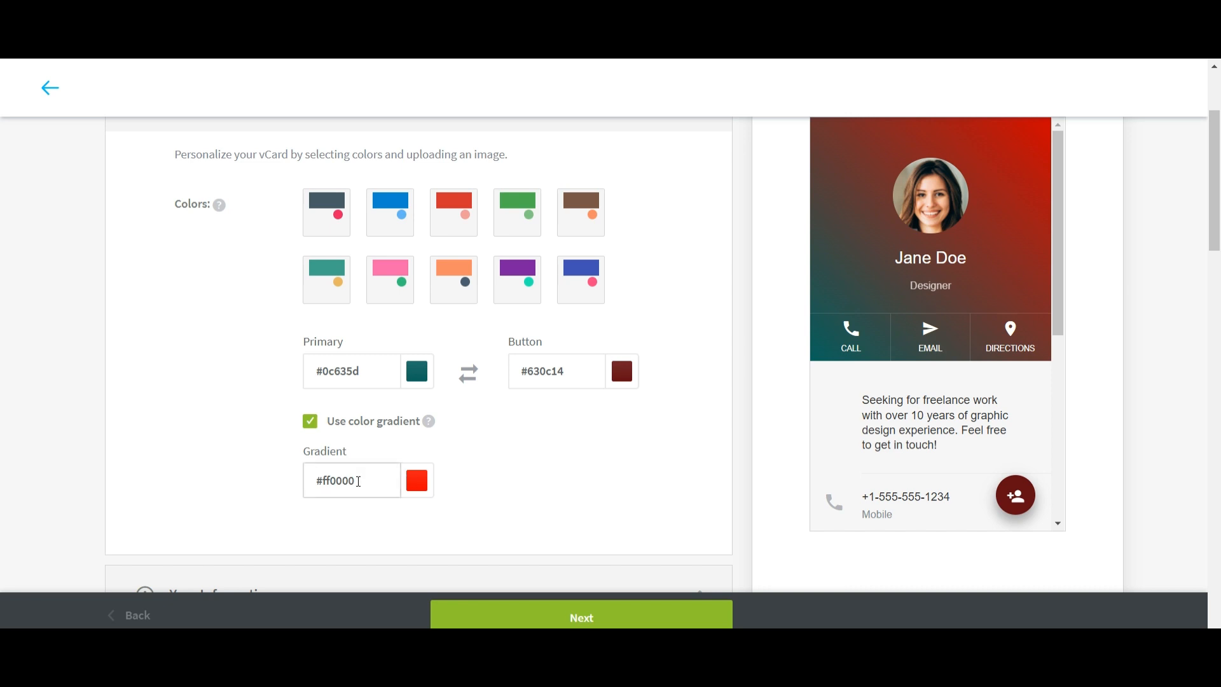
left_click(310, 421)
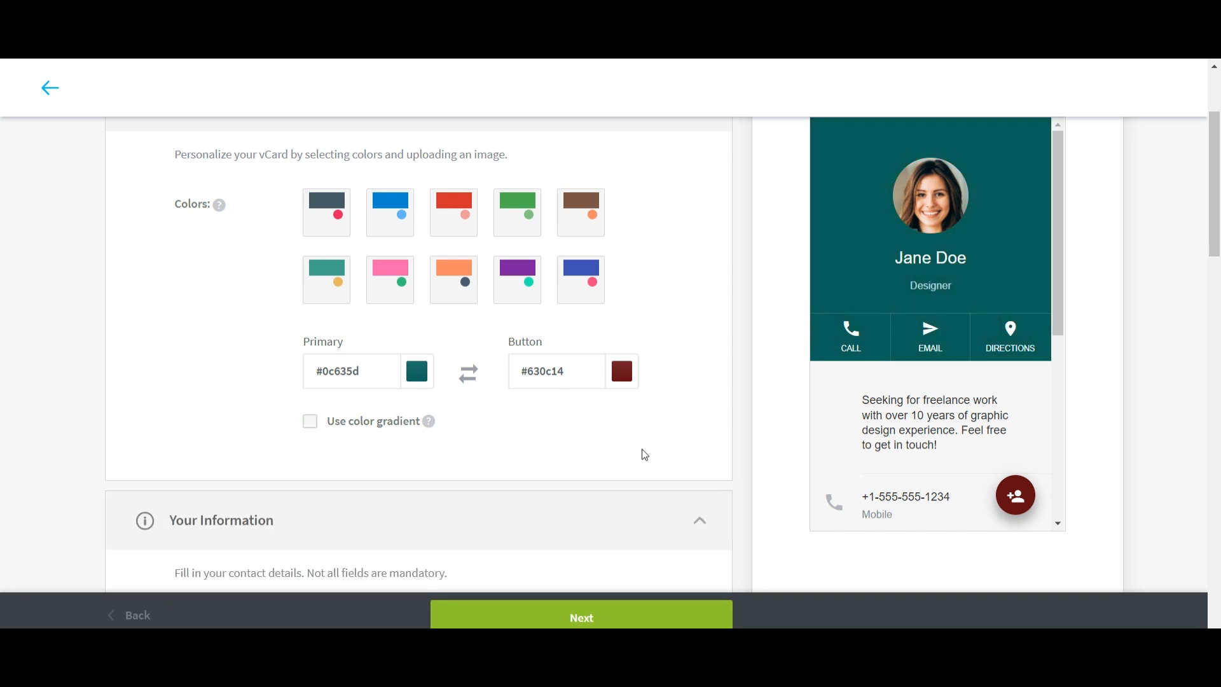
scroll(606, 575, "down", 5)
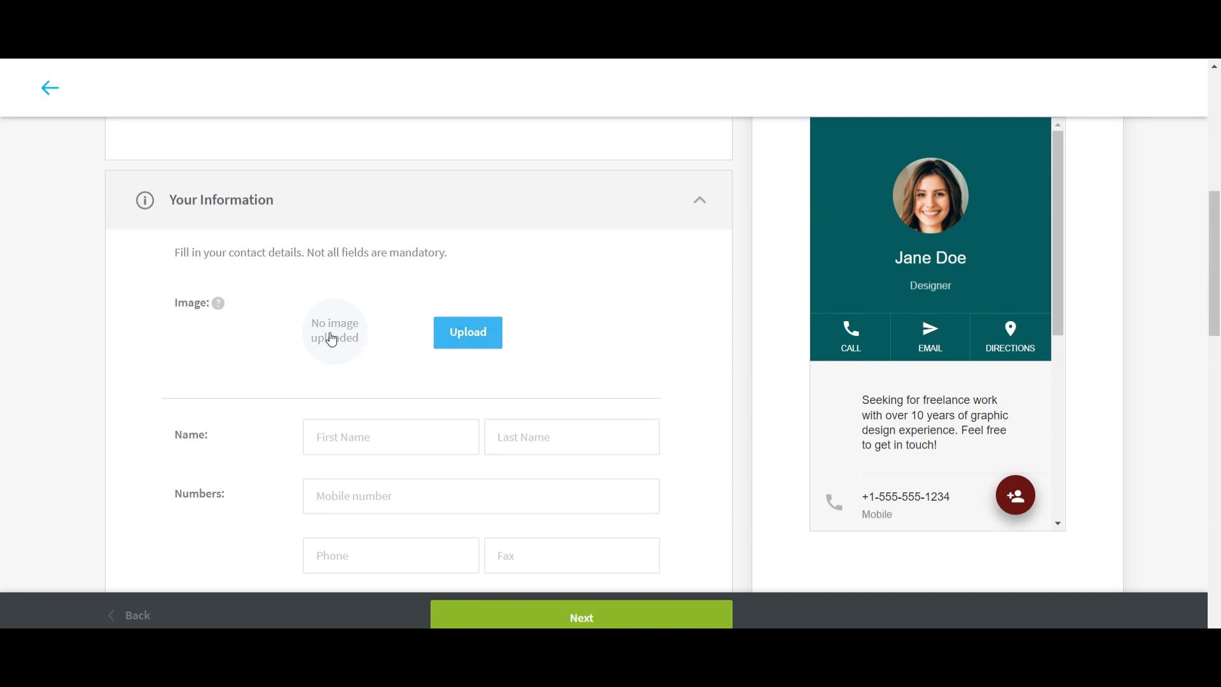
Try the How to Videos Thumbnail as the contact photo, adjust its crop, then discard it.
left_click(471, 340)
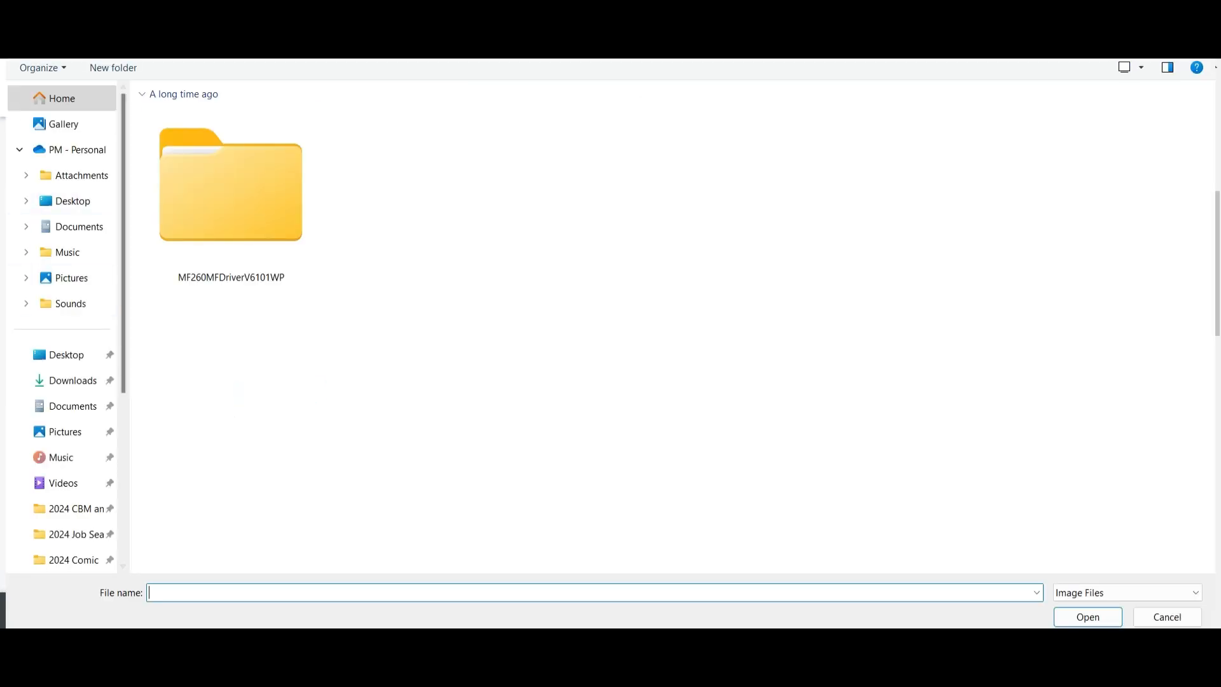
left_click(63, 483)
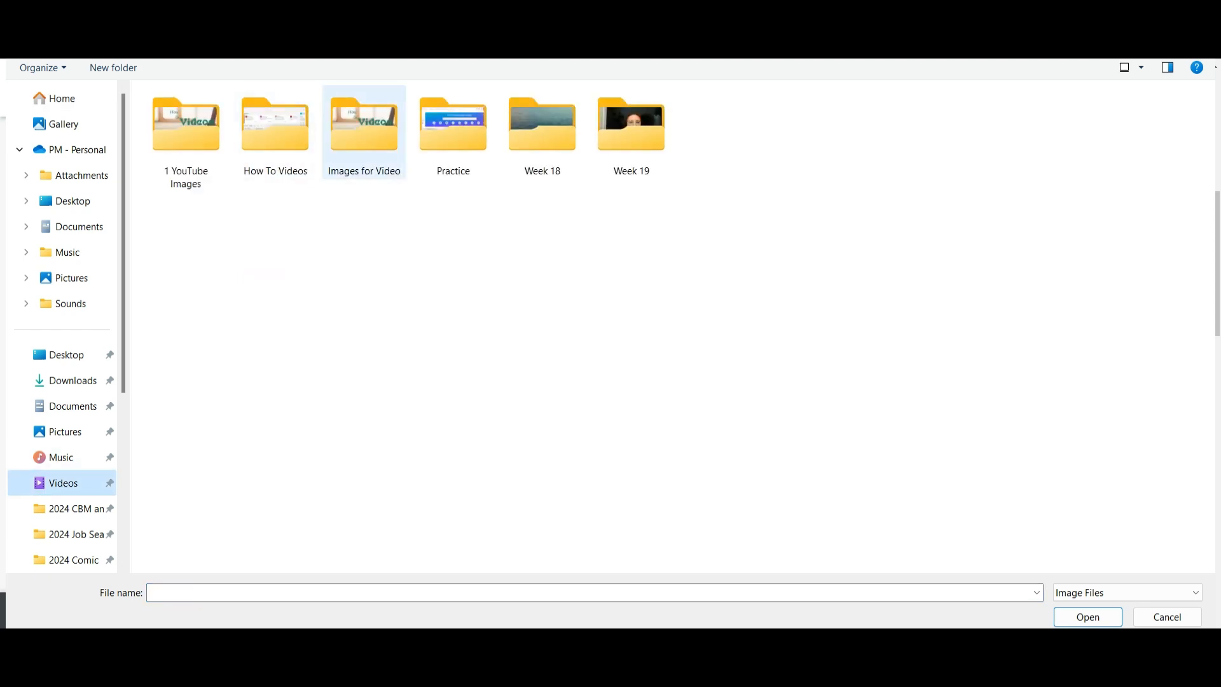
double_click(363, 128)
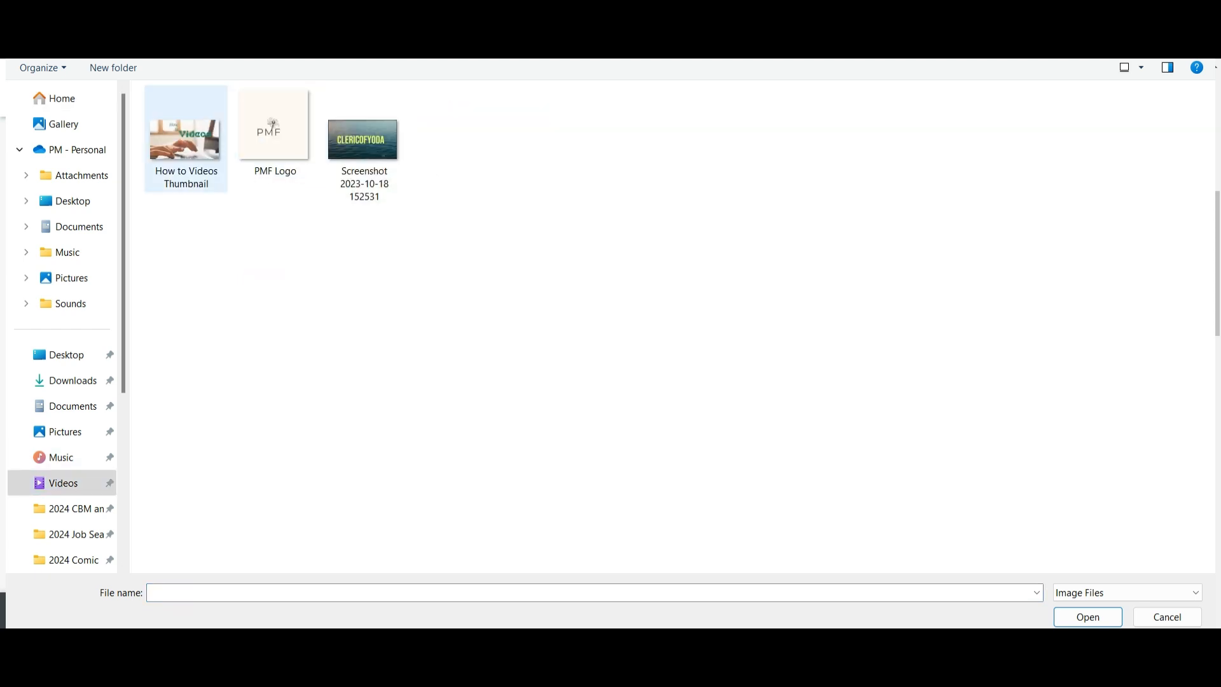
left_click(185, 140)
left_click(1088, 617)
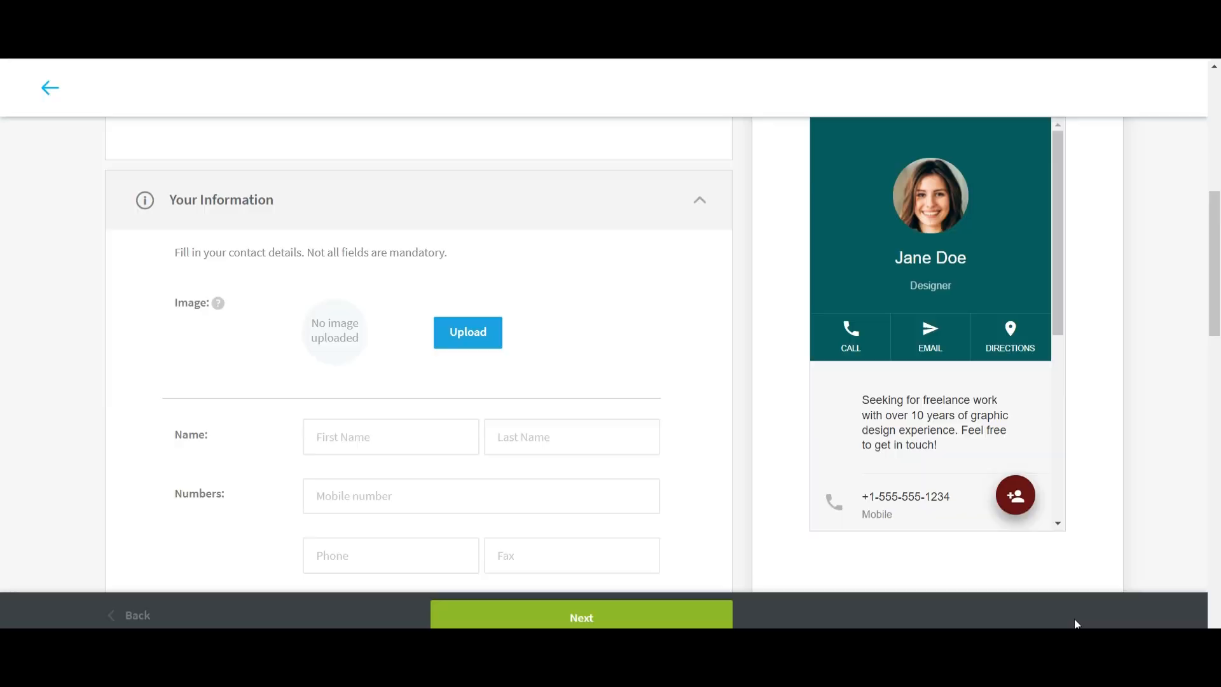
left_click_drag(603, 280, 560, 223)
left_click_drag(597, 186, 616, 176)
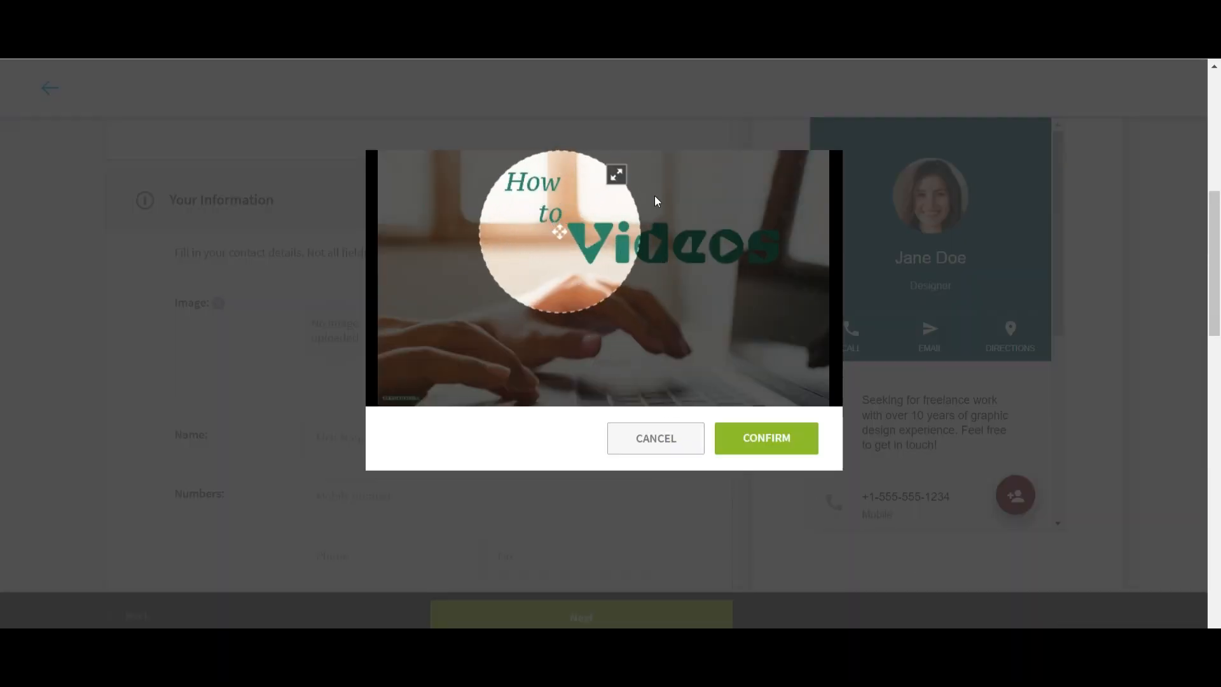
left_click_drag(560, 232, 655, 260)
left_click_drag(701, 217, 807, 120)
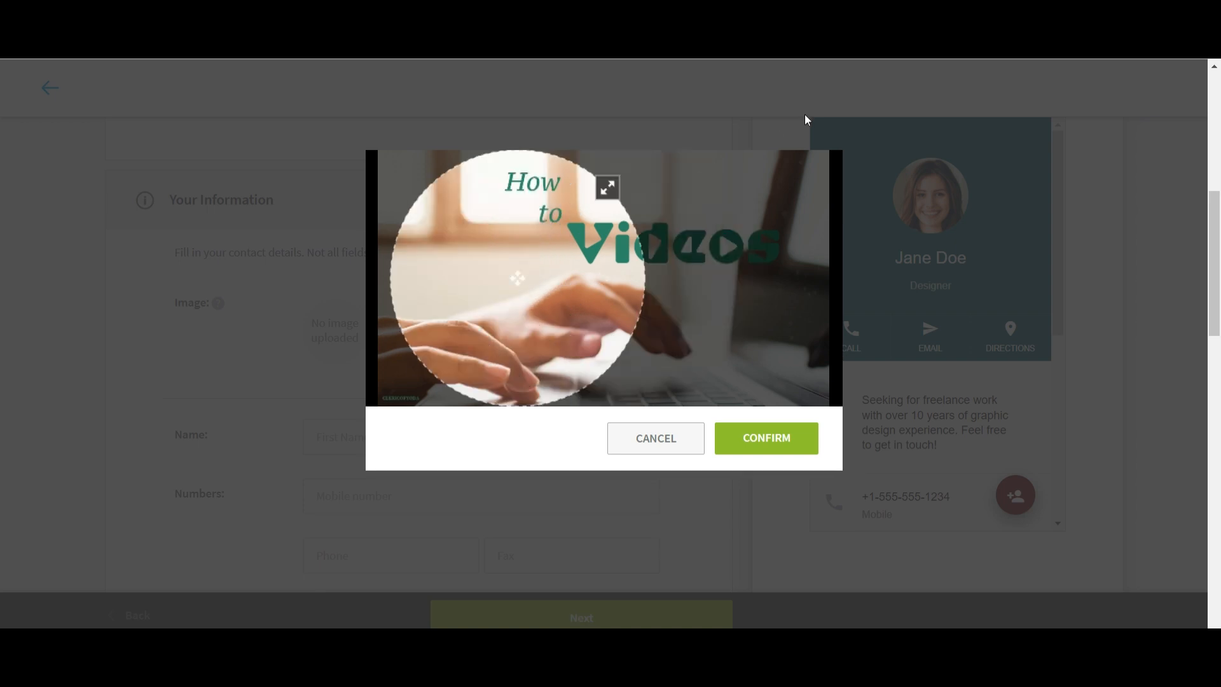
left_click_drag(547, 277, 620, 271)
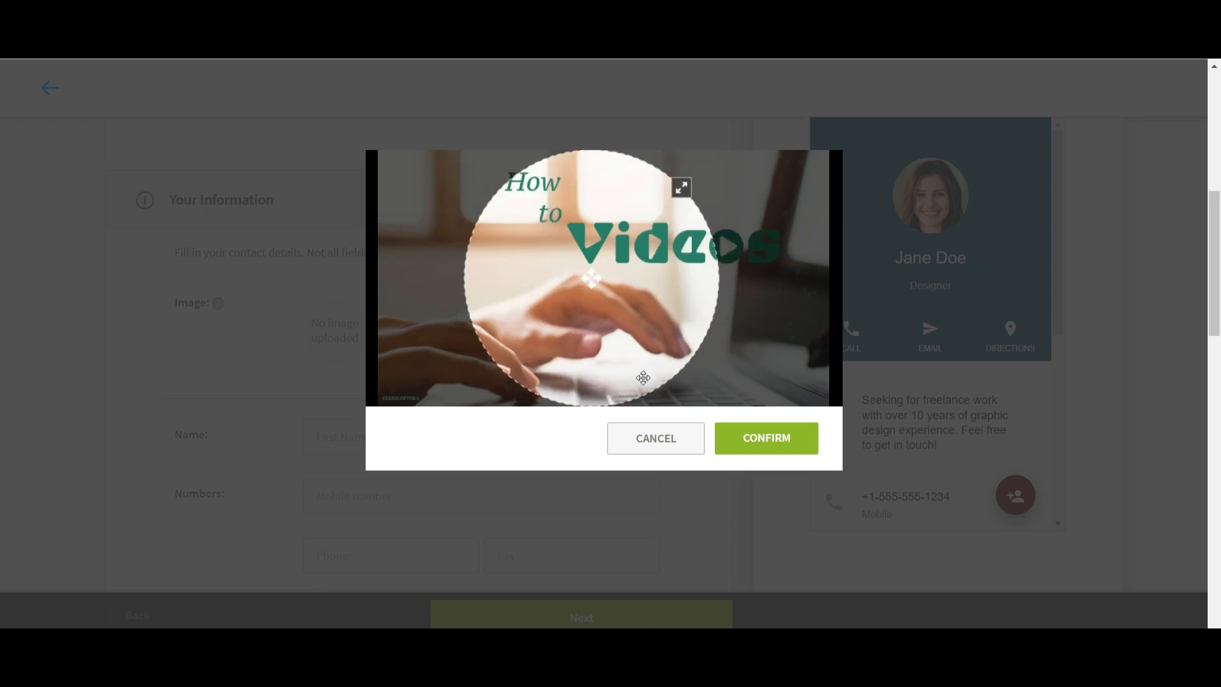
left_click(678, 450)
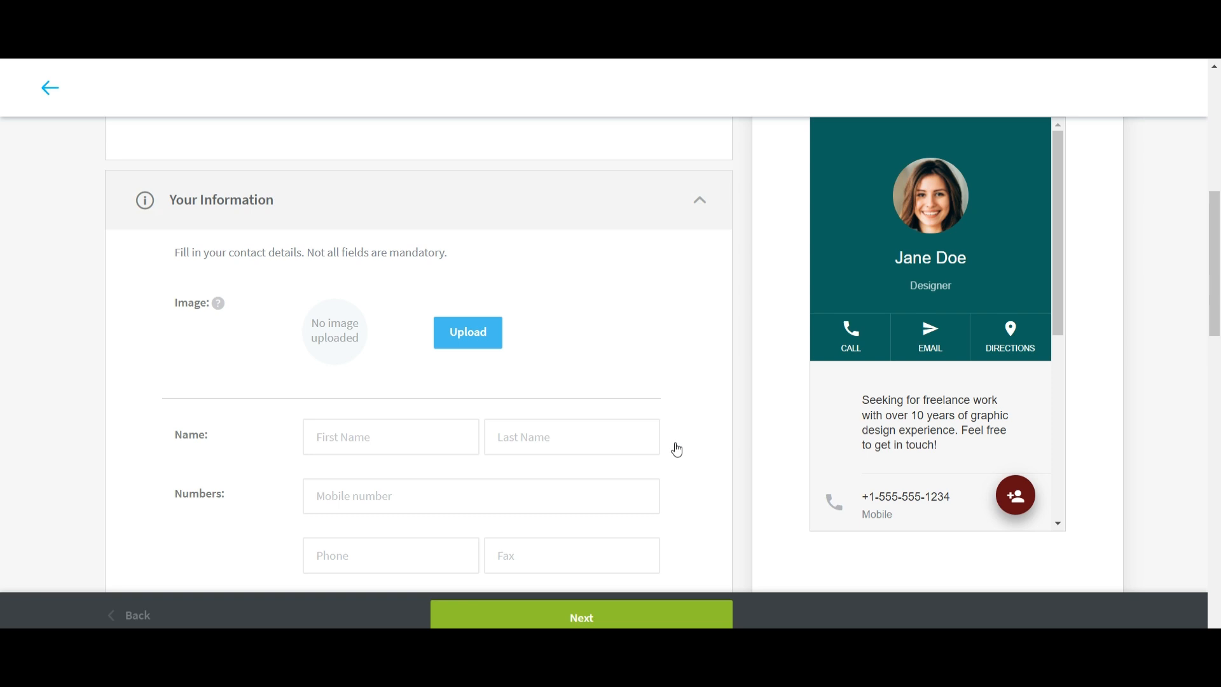
Upload the PMF Logo, crop it round and confirm it as the profile image.
left_click(451, 341)
left_click(363, 143)
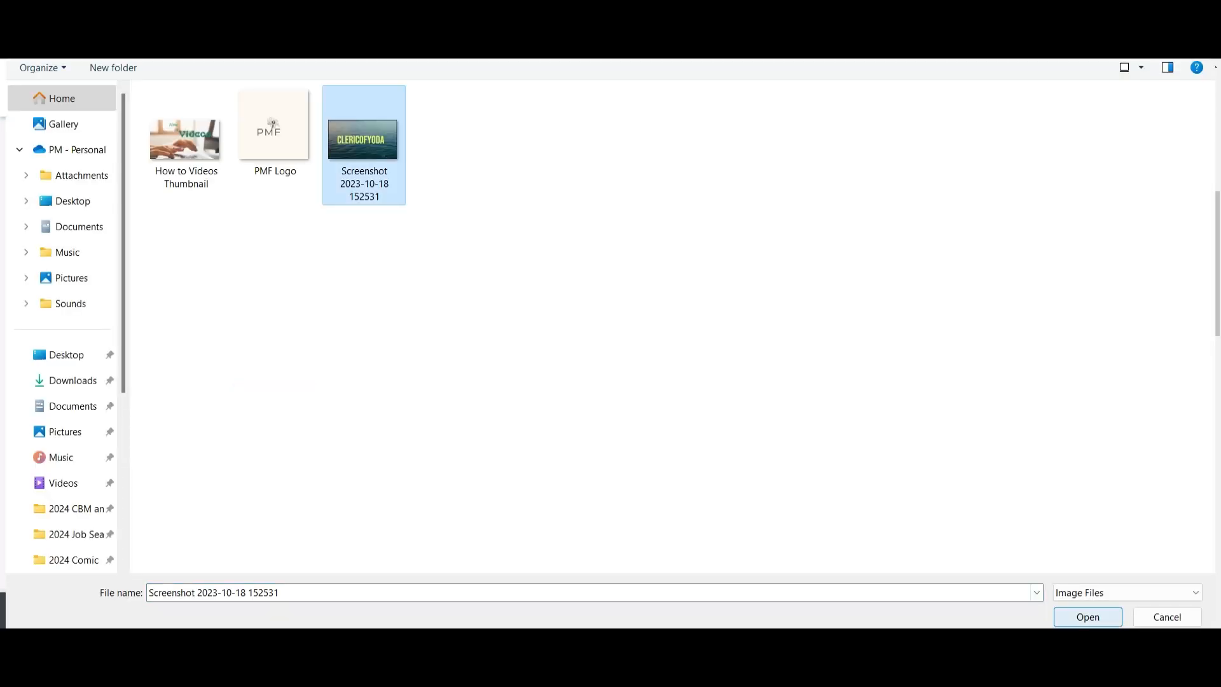
left_click(273, 123)
left_click(1087, 617)
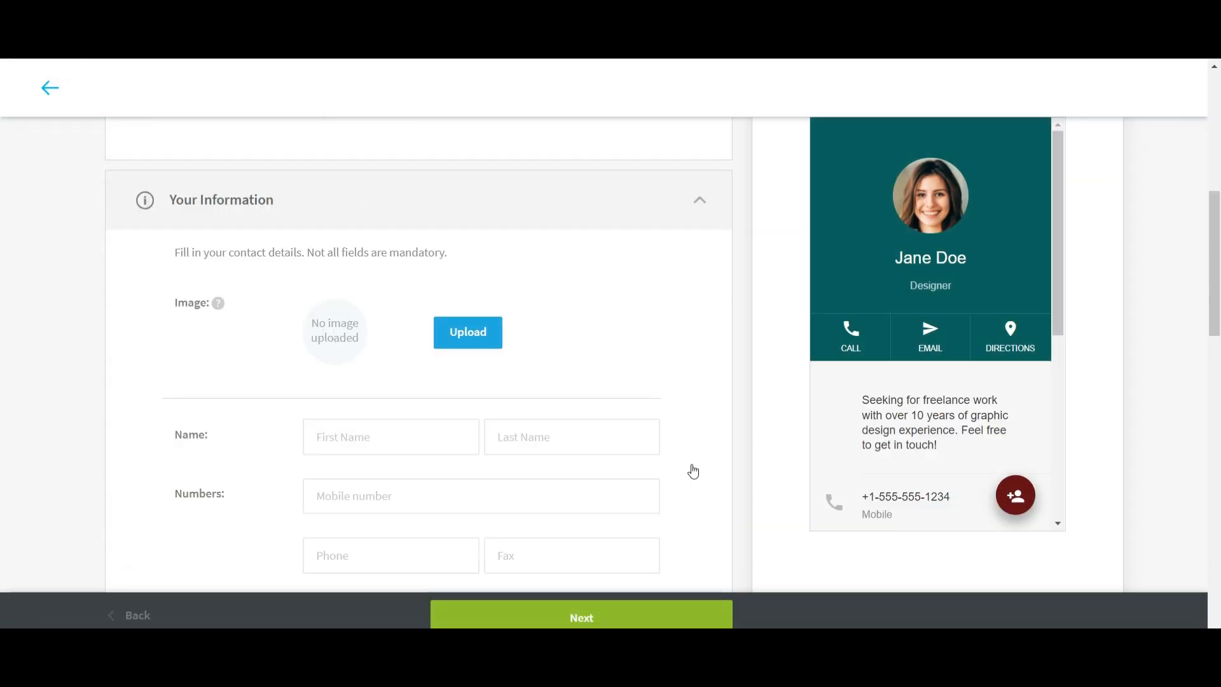
mouse_move(589, 307)
left_mouse_down()
mouse_move(573, 320)
mouse_move(599, 313)
left_mouse_up()
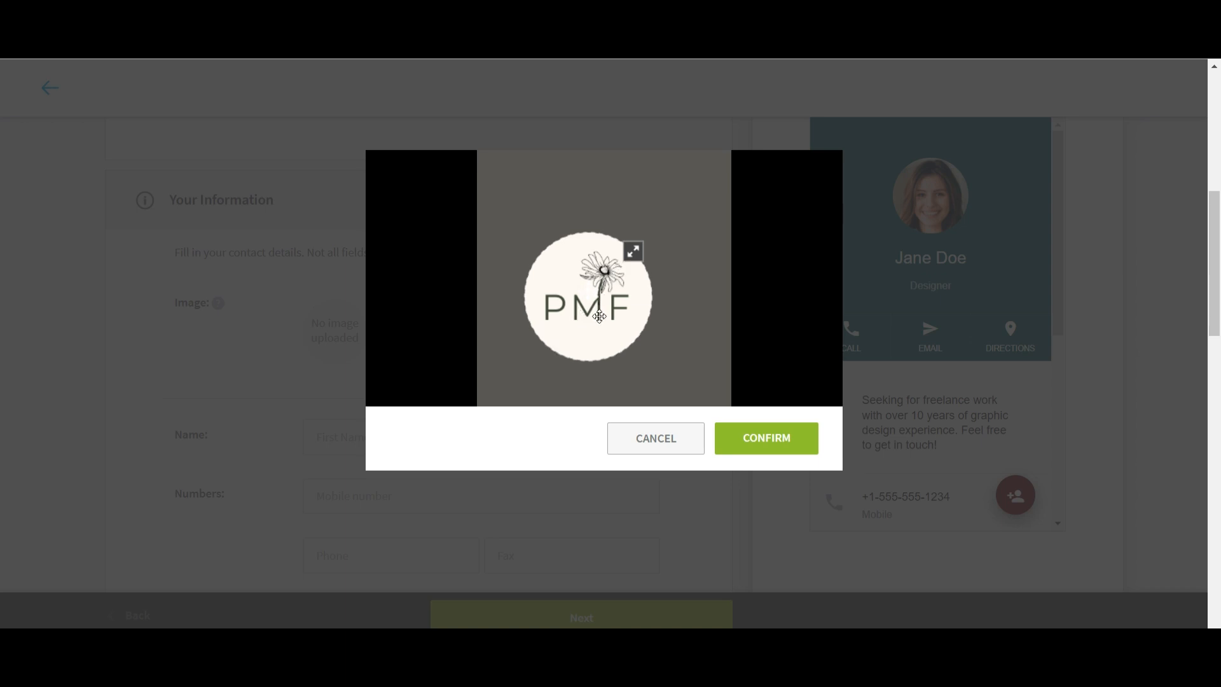
left_click(780, 447)
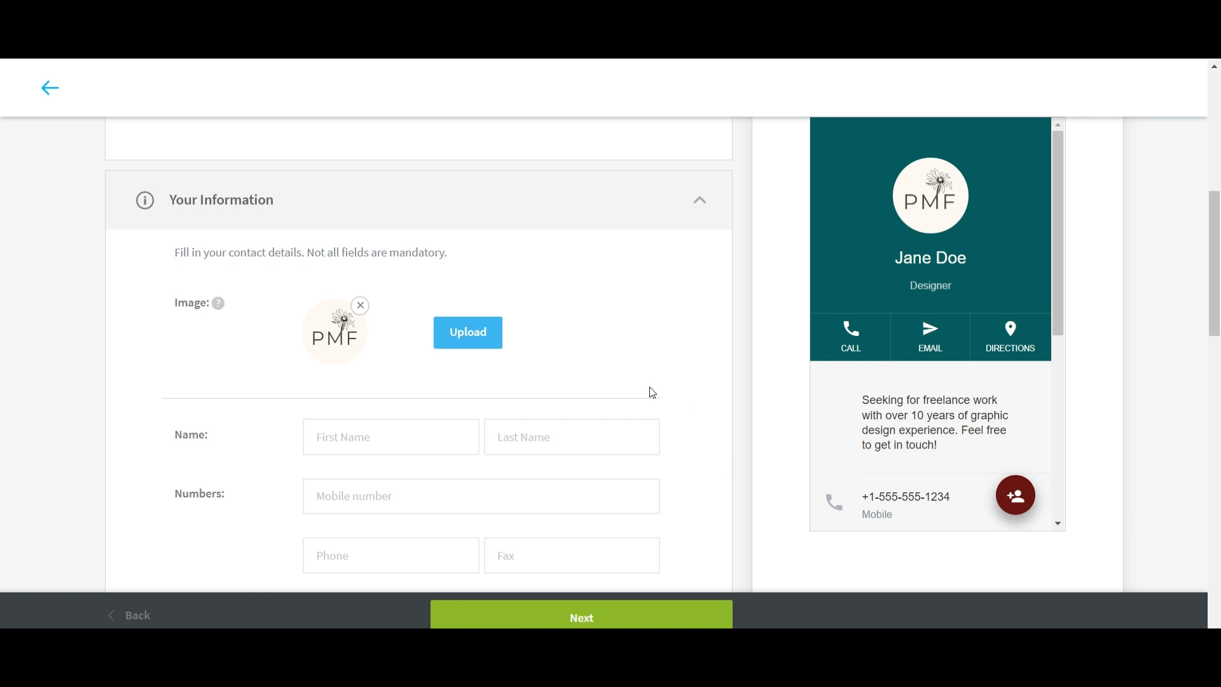
left_click(442, 429)
Enter the contact's first name, last name and mobile number.
left_click(629, 348)
left_click(439, 432)
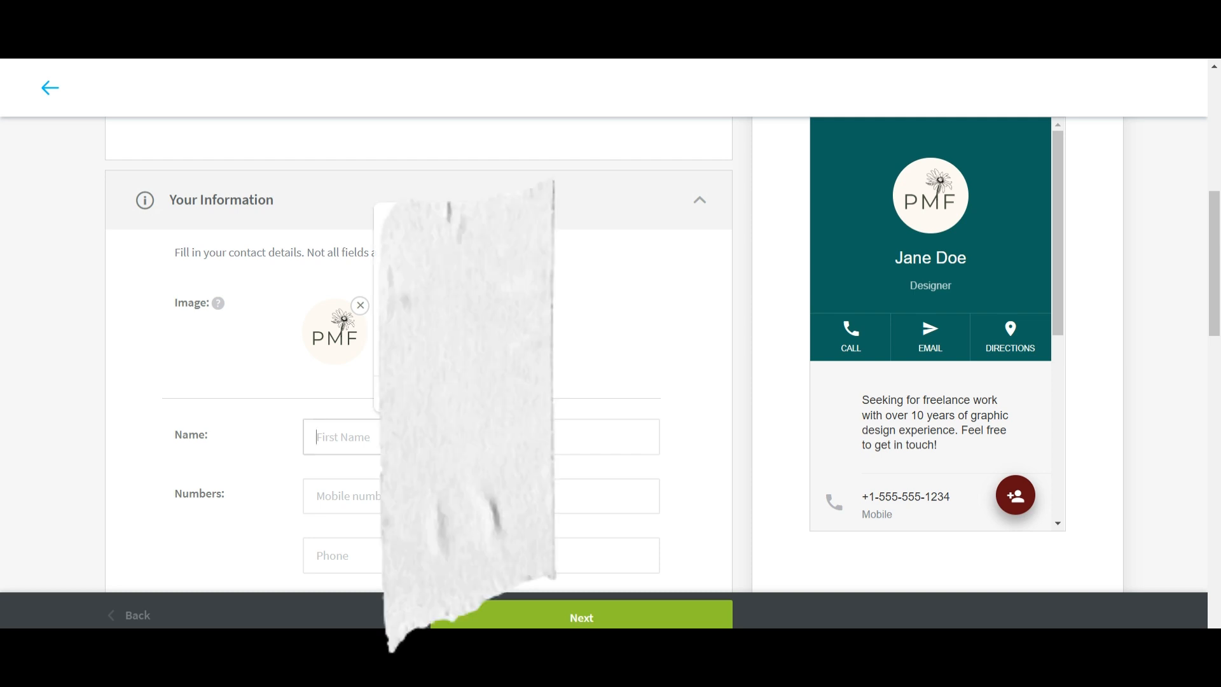
type("Cle")
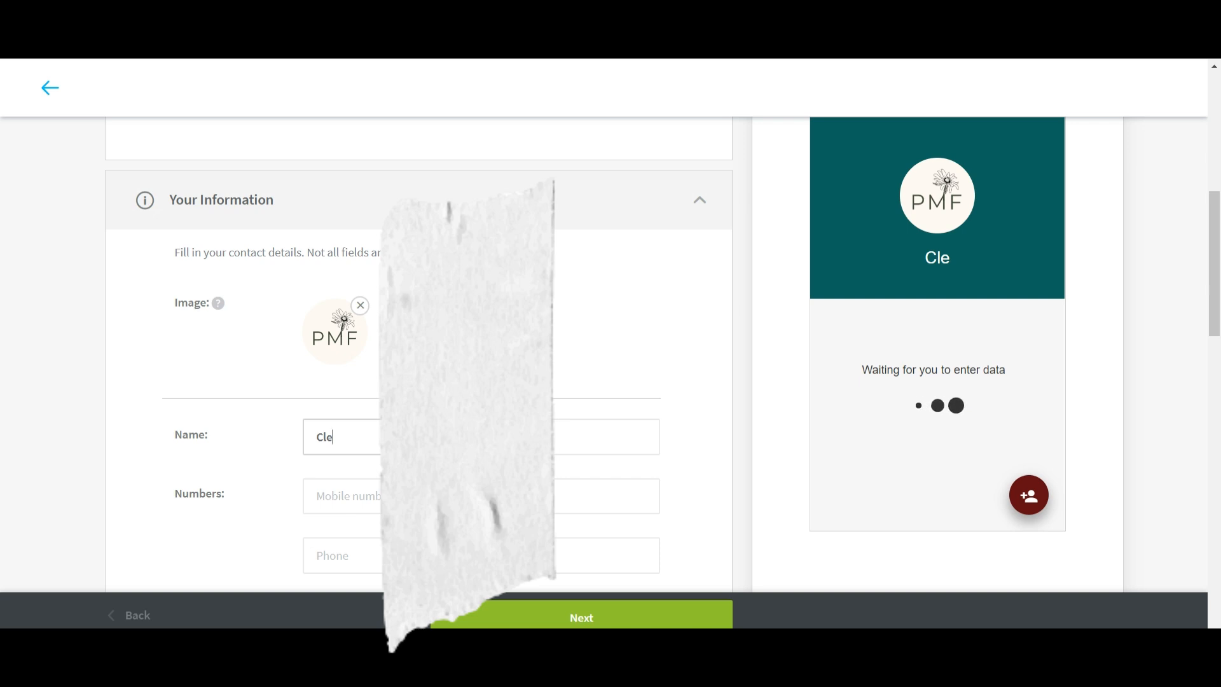
type("ric")
key("Tab")
type("Y")
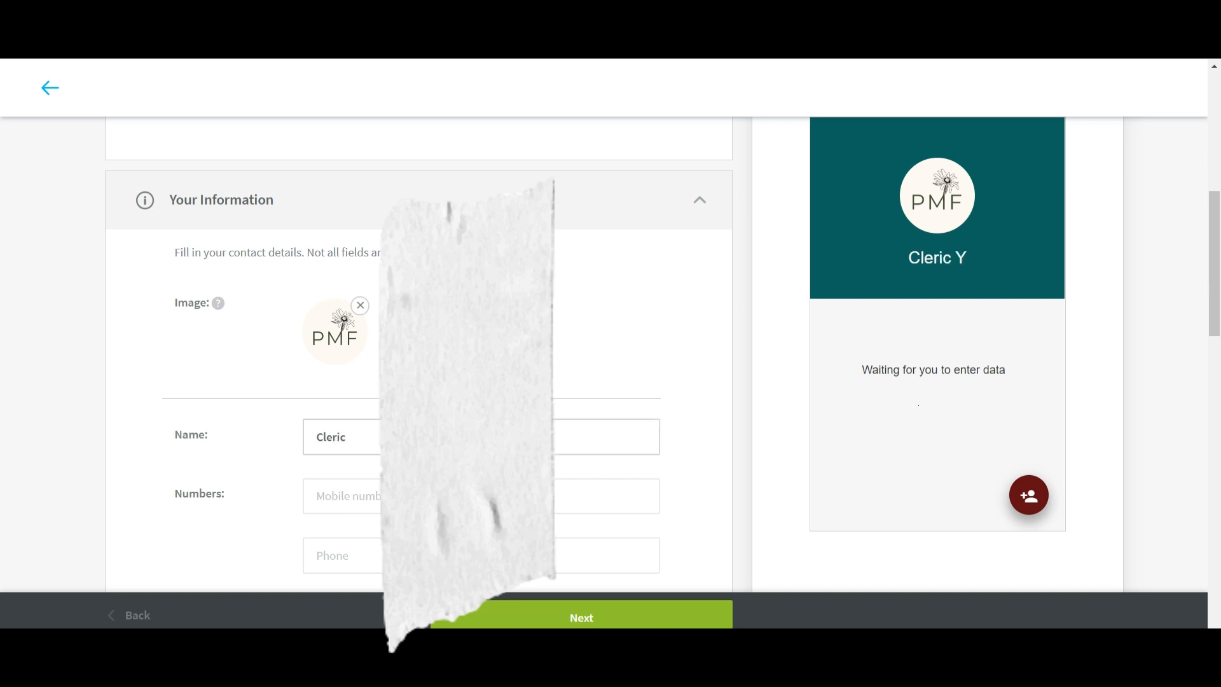
type("oda")
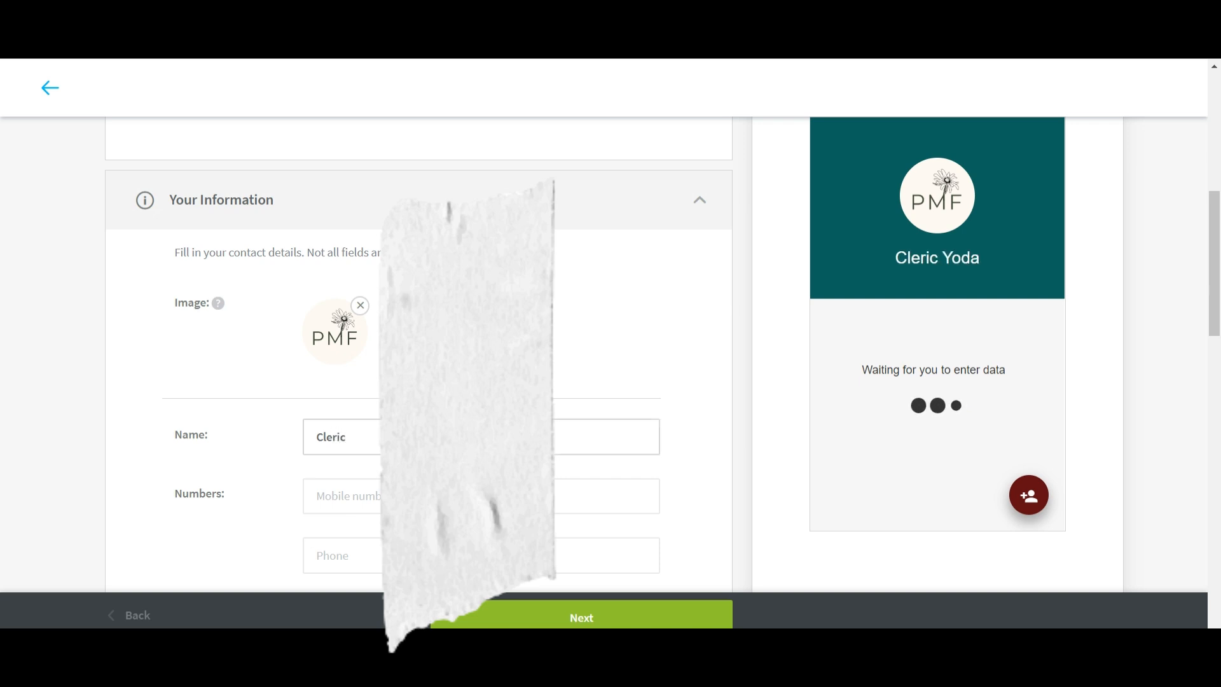
key("Tab")
type("5555")
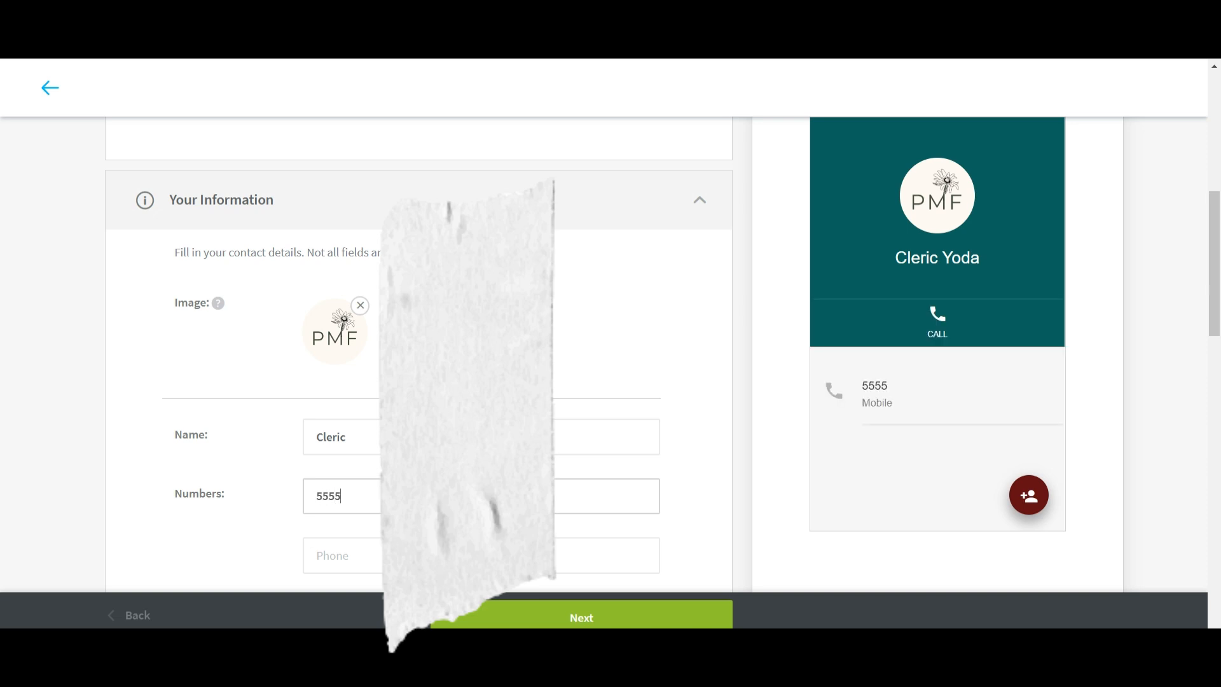
key("BackSpace")
type(".555.555")
Add the summary 'Here to help demonstrate how to use Canva to enhance your brand.'.
scroll(419, 381, "down", 4)
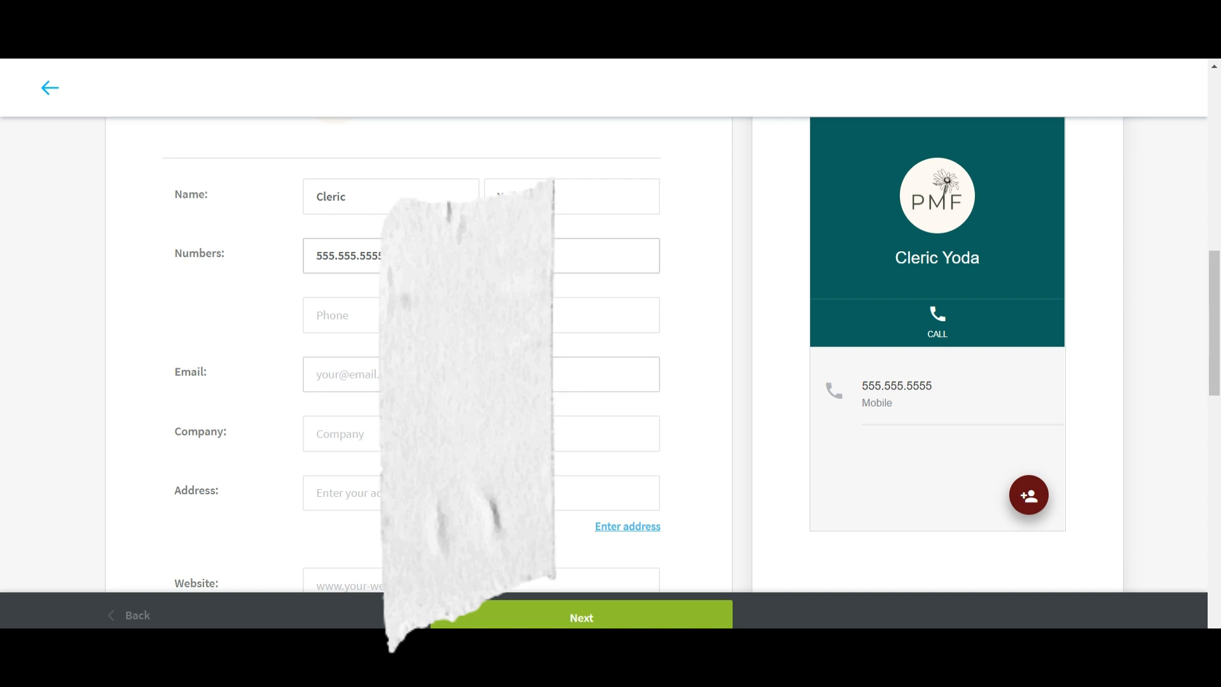
scroll(418, 381, "down", 3)
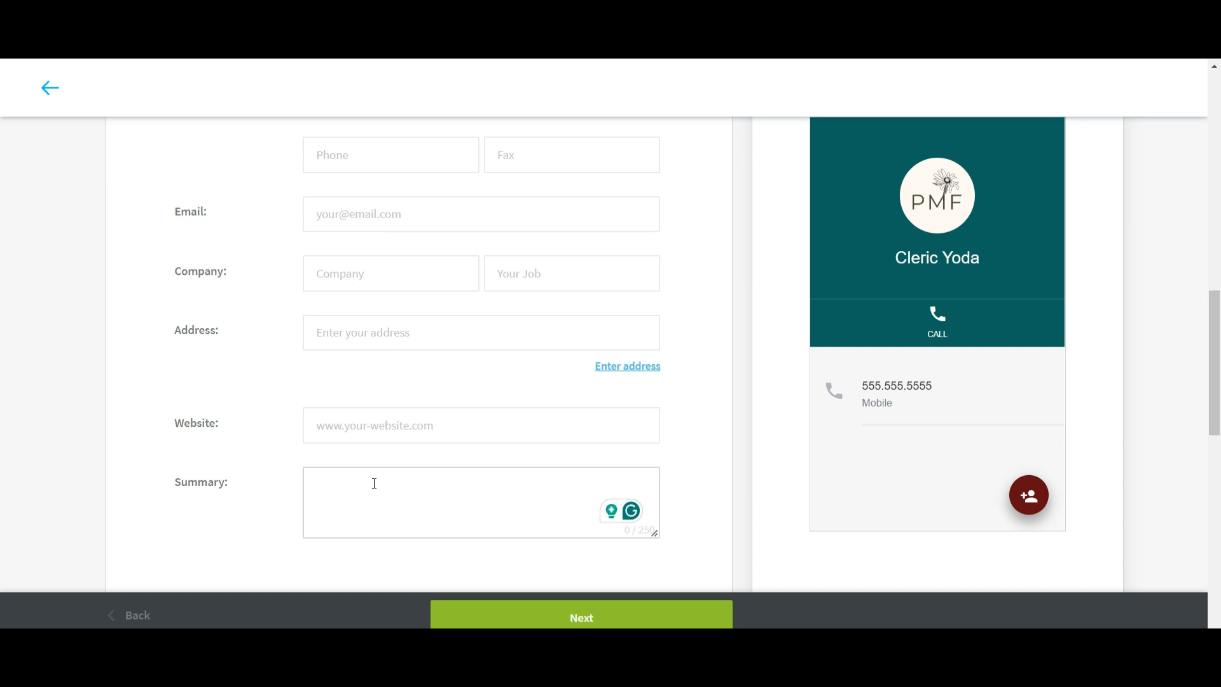
type("Here to hel")
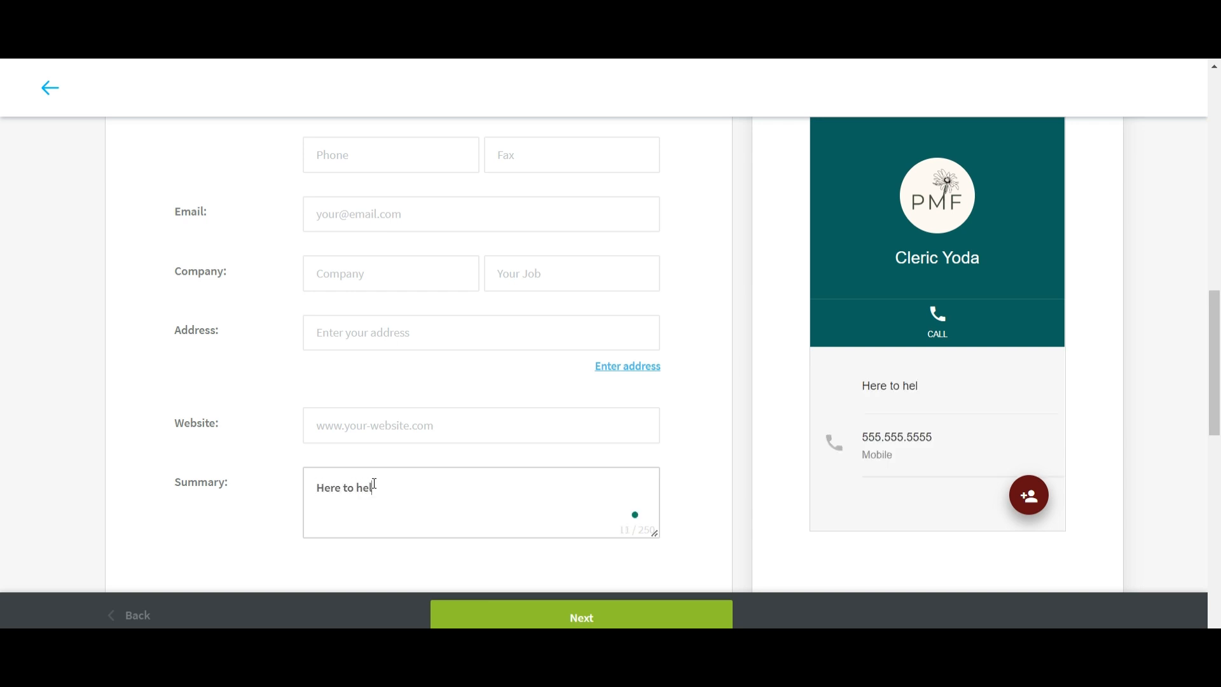
type("p demonst")
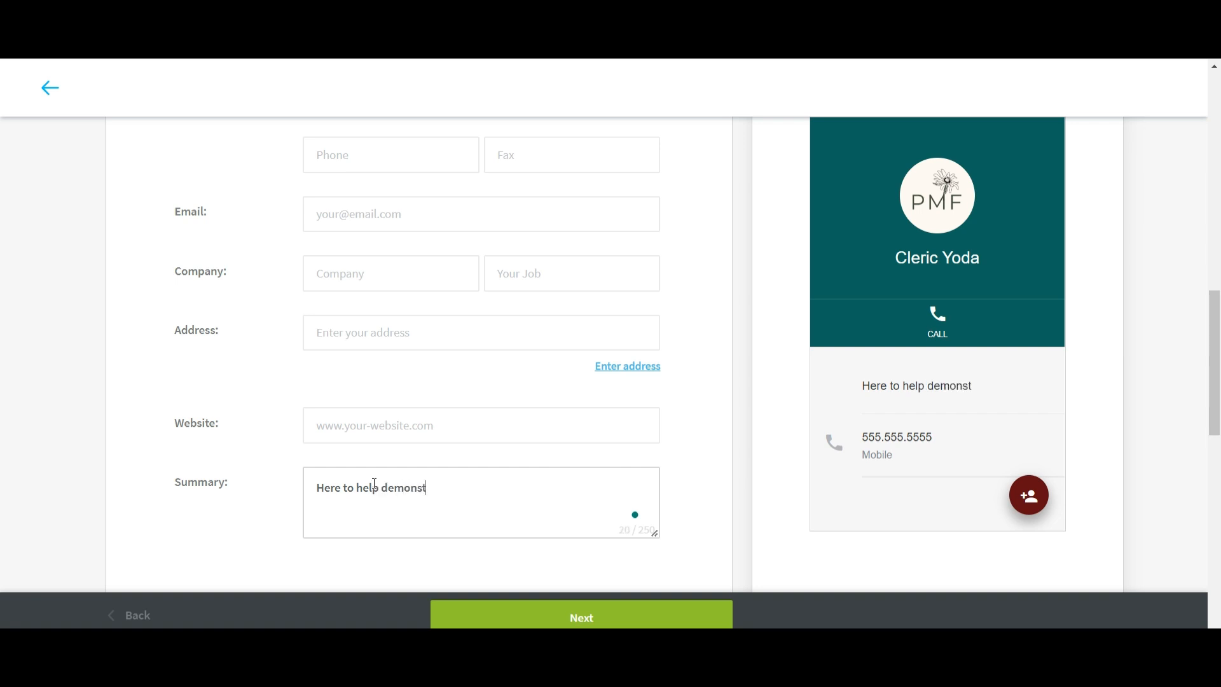
type("rate how to u")
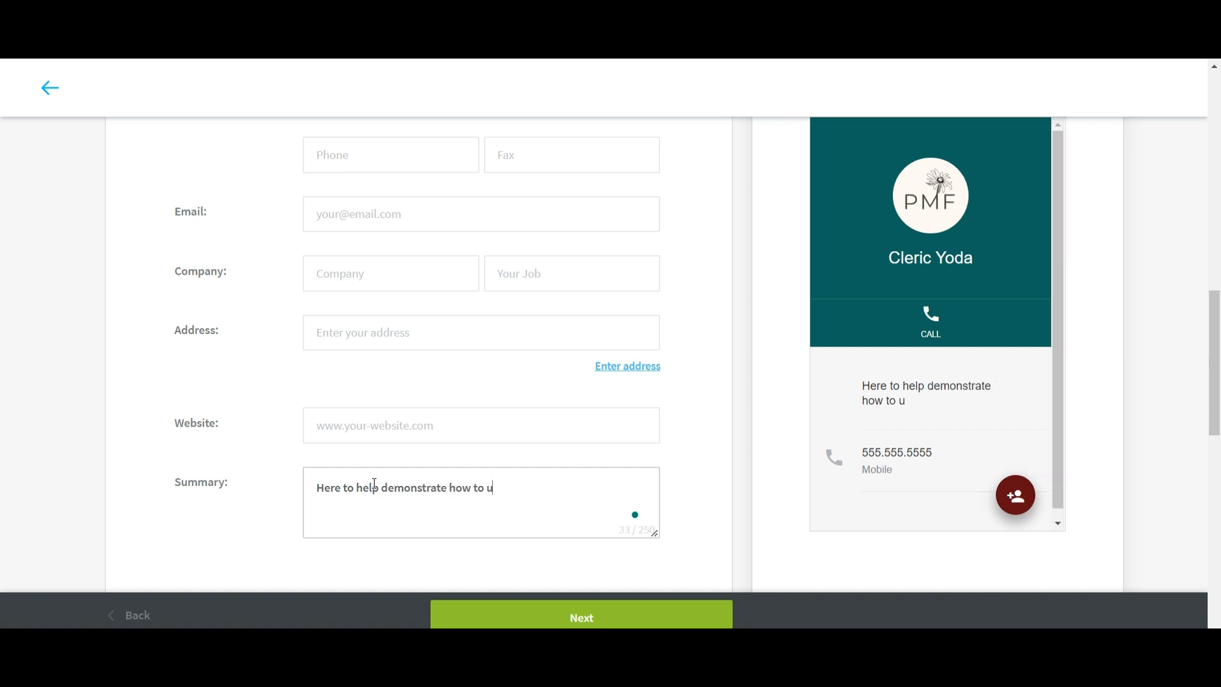
type("se Canva to enhance")
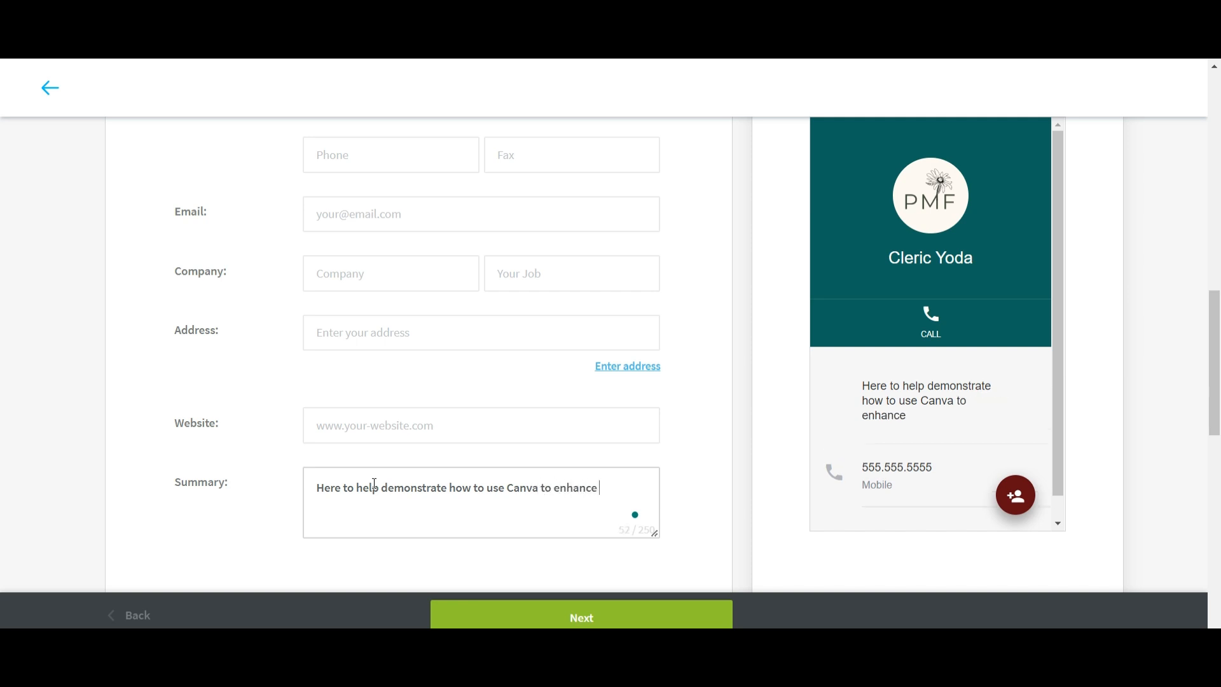
type(" your brand.")
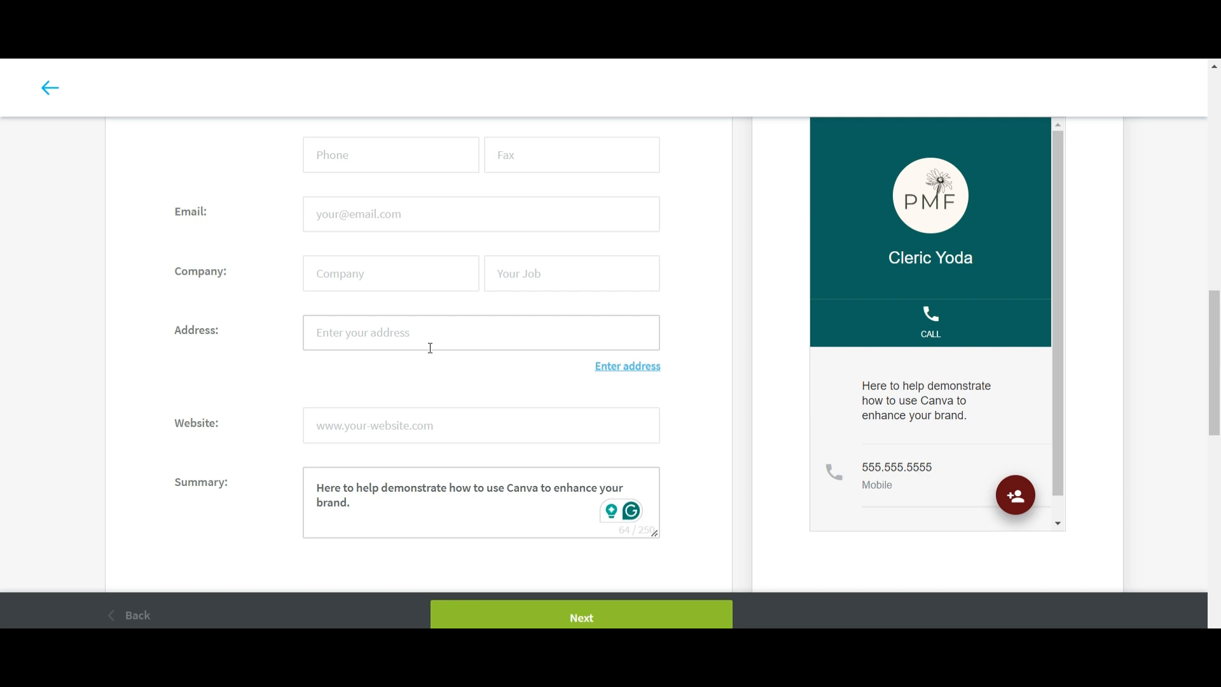
scroll(431, 348, "down", 5)
scroll(458, 346, "down", 3)
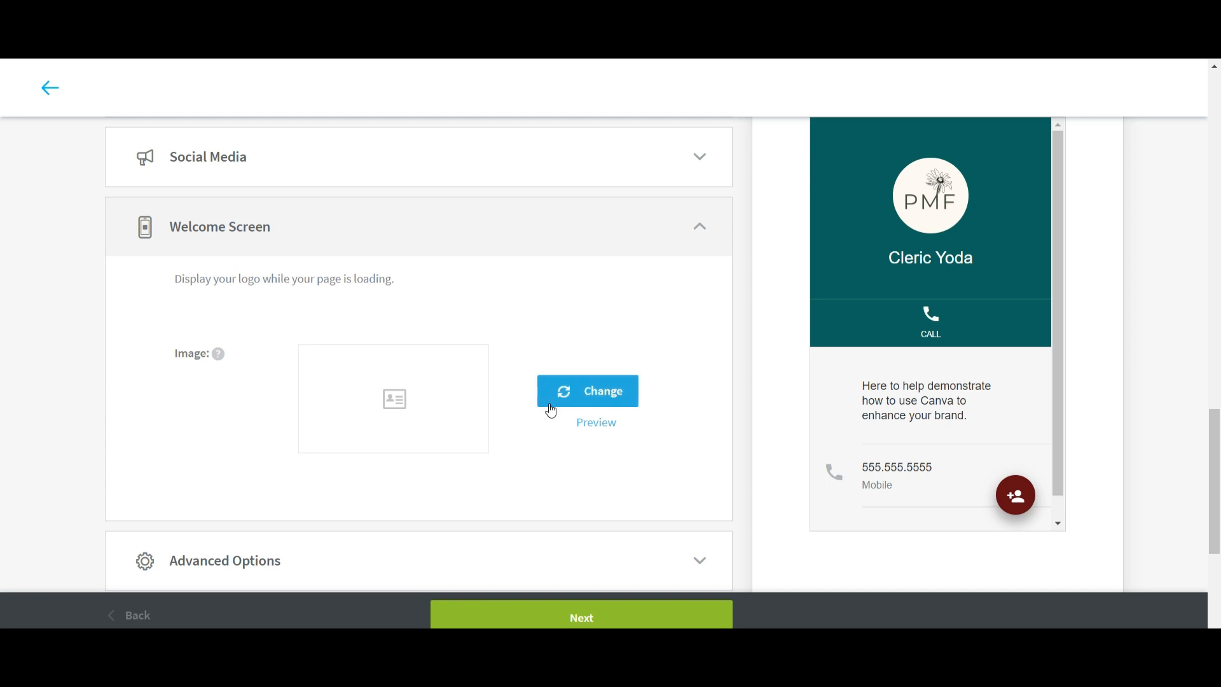
Set the cropped How to Videos Thumbnail as the welcome screen image and preview it.
left_click(406, 389)
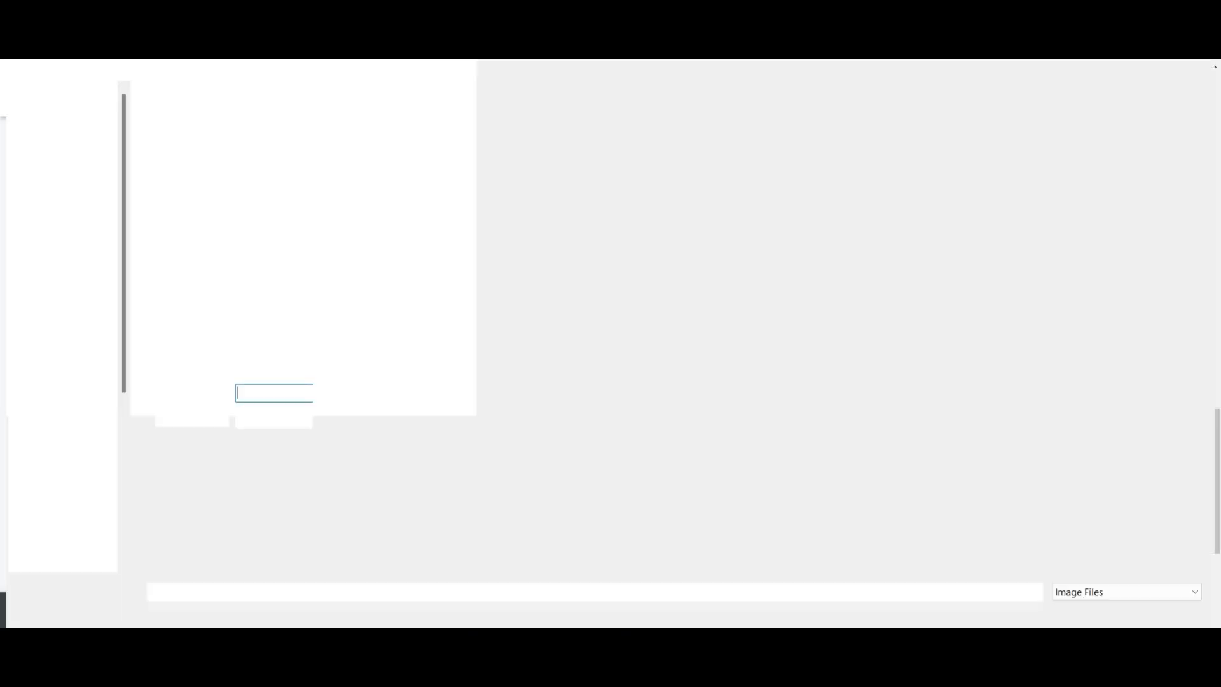
left_click(185, 140)
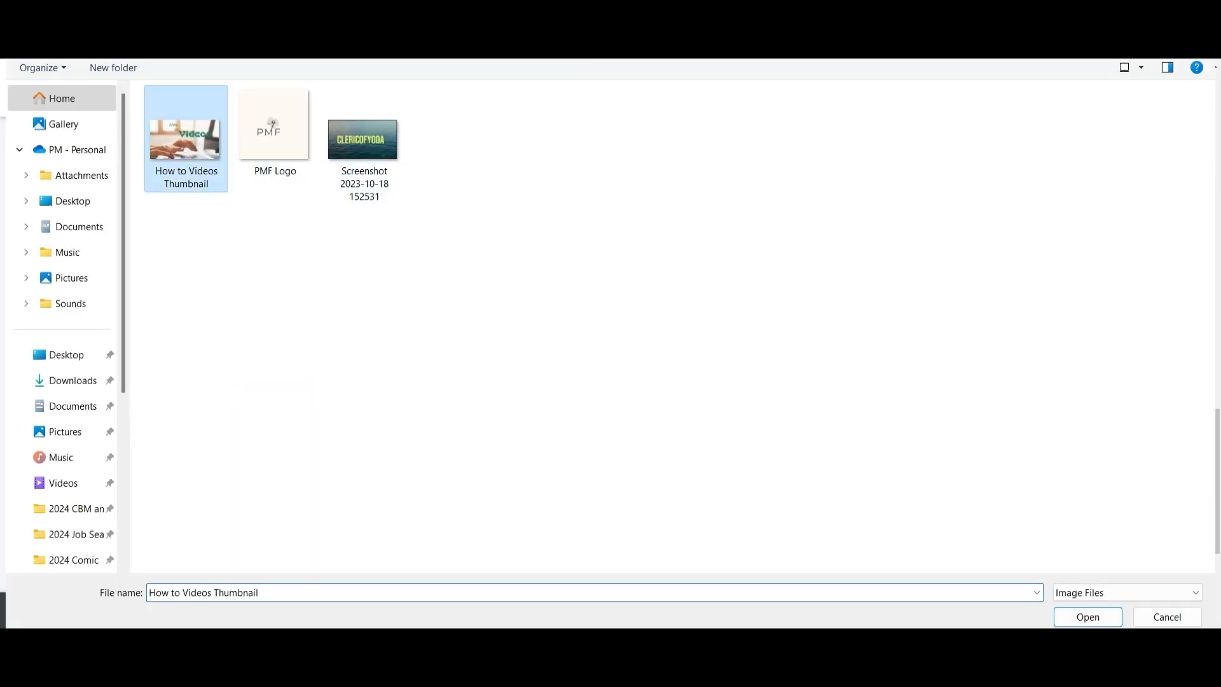
left_click(1087, 617)
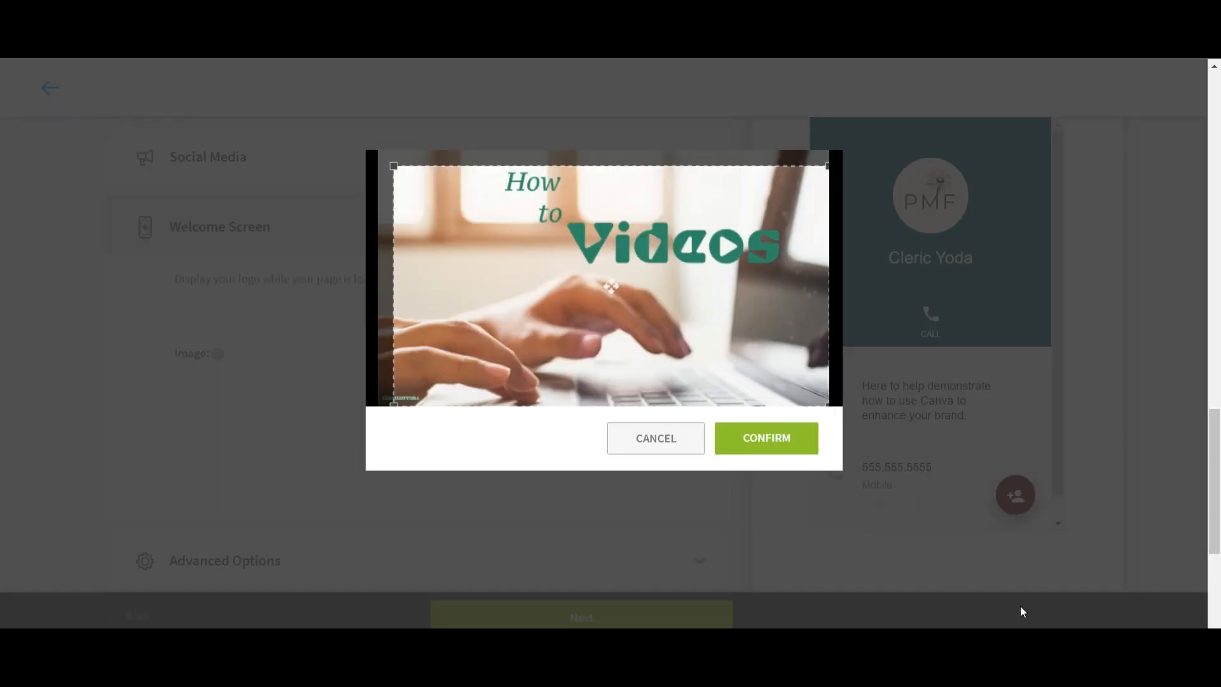
left_click_drag(697, 323, 696, 311)
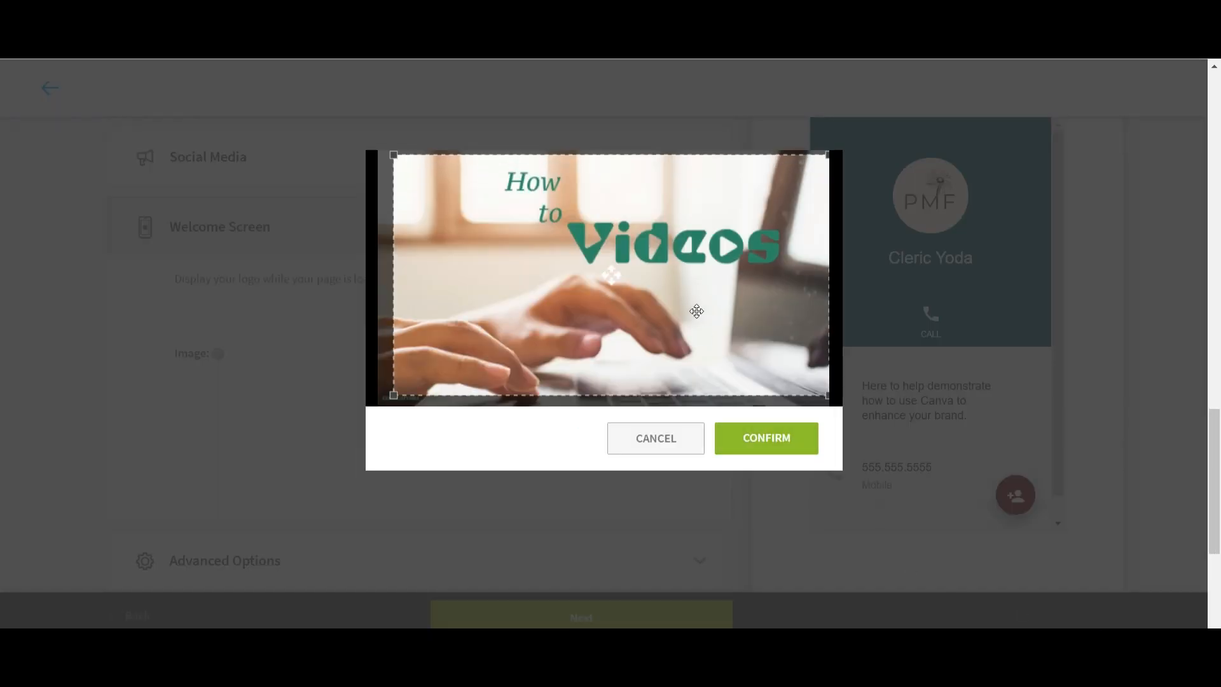
left_click(742, 449)
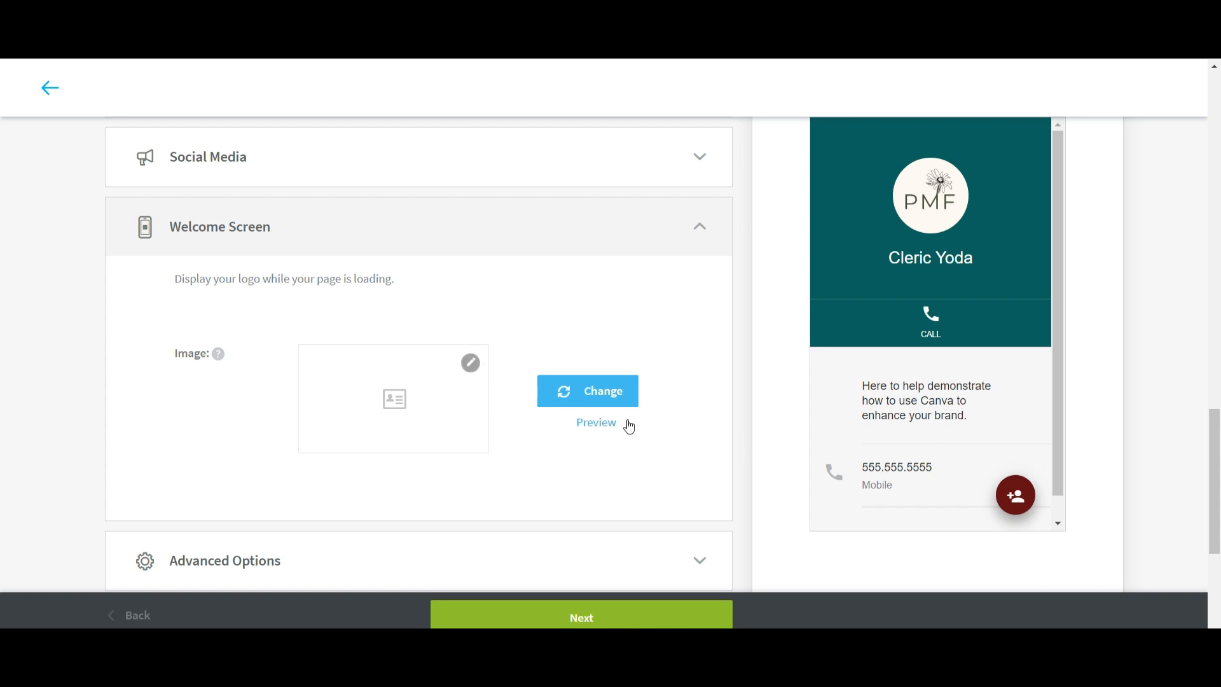
left_click(602, 423)
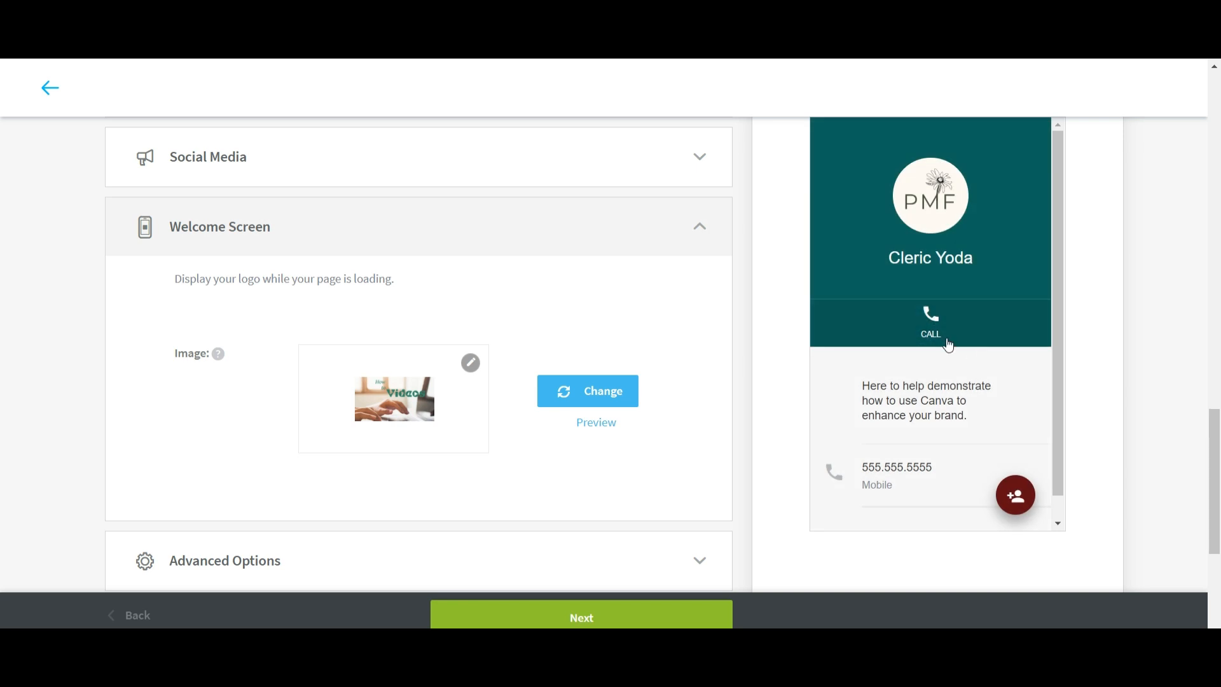
Collapse Advanced Options and proceed to the QR code design step.
scroll(445, 417, "down", 4)
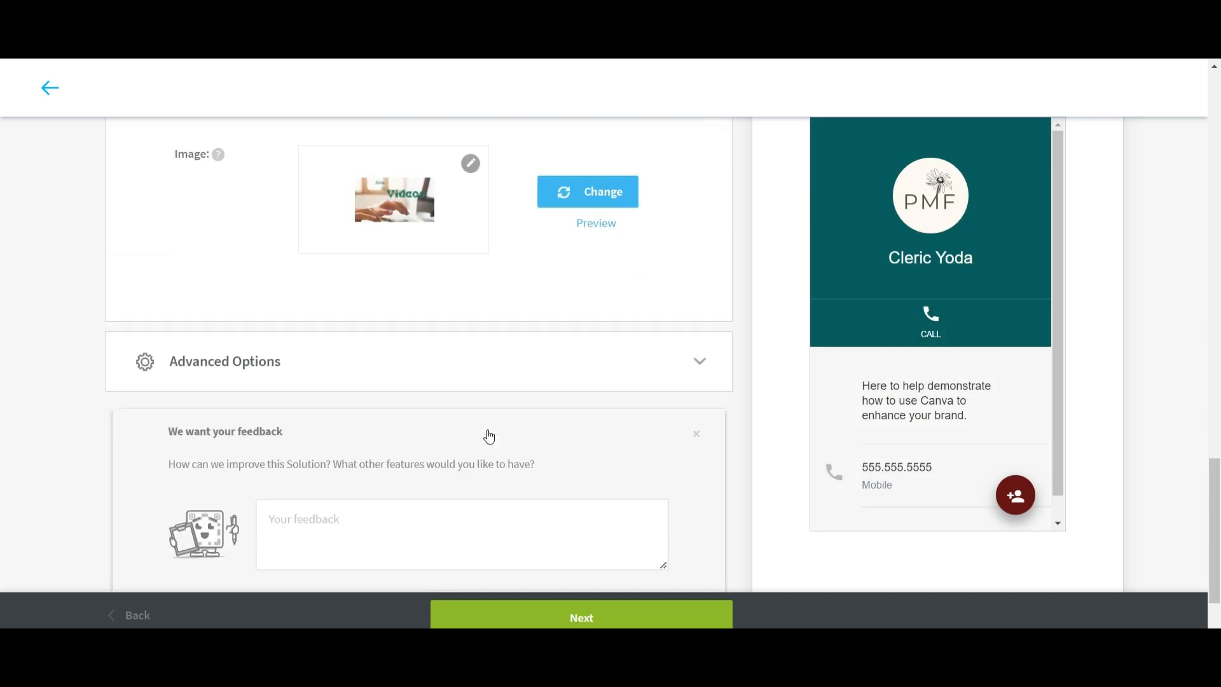
scroll(489, 431, "down", 1)
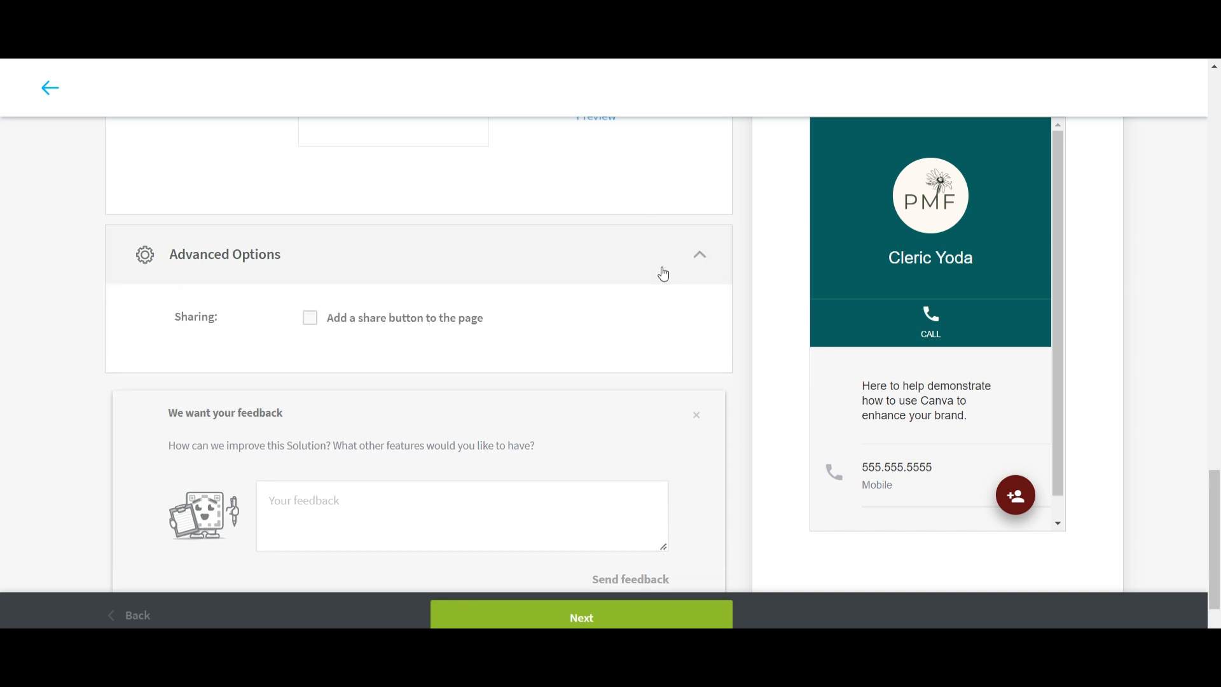
left_click(700, 270)
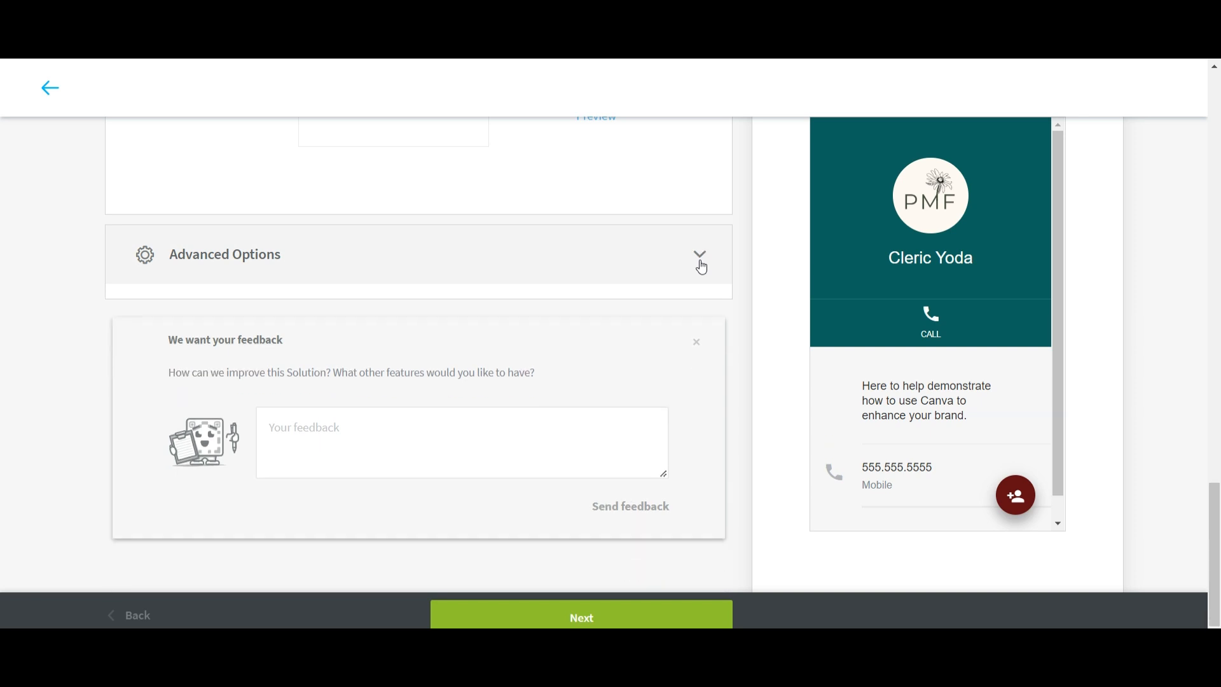
left_click(617, 625)
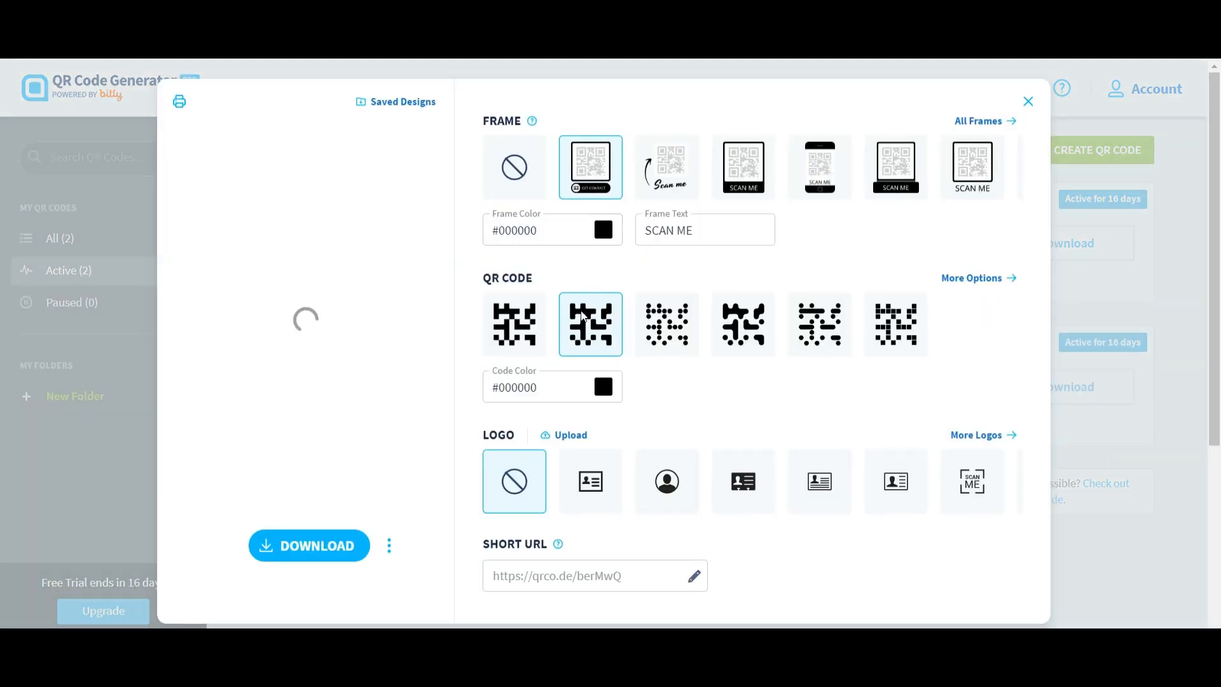
Apply the dotted QR pattern and set the frame colour to #630c14.
left_click(685, 335)
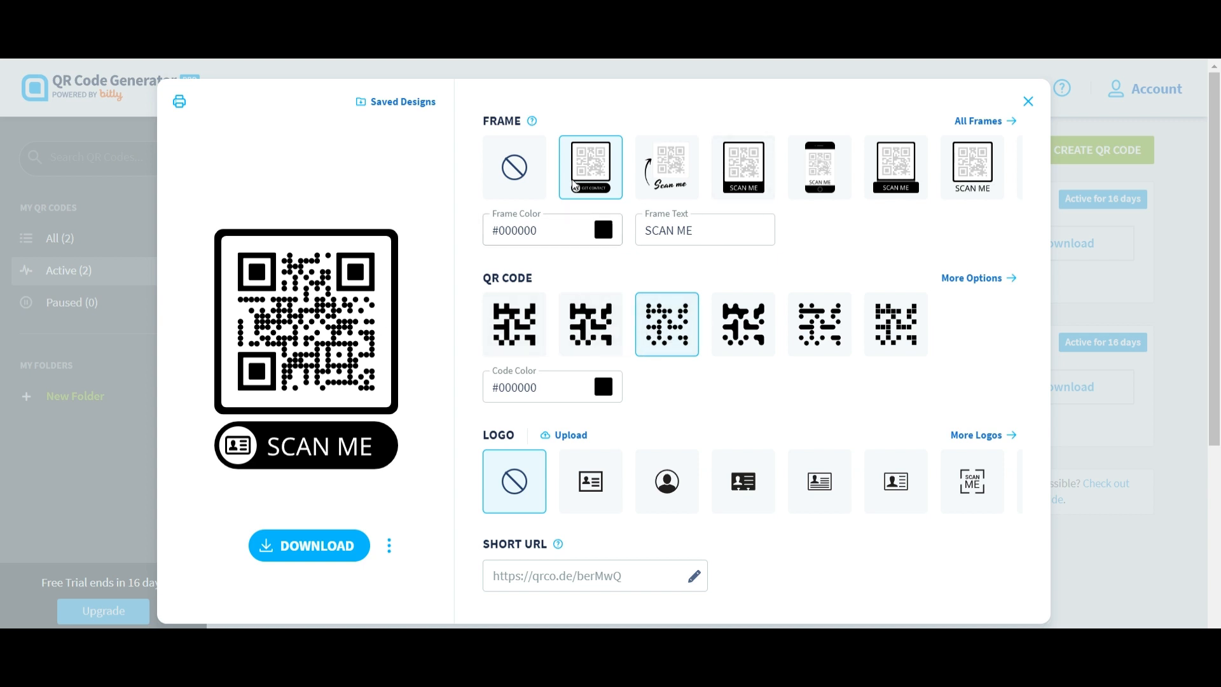
mouse_move(535, 130)
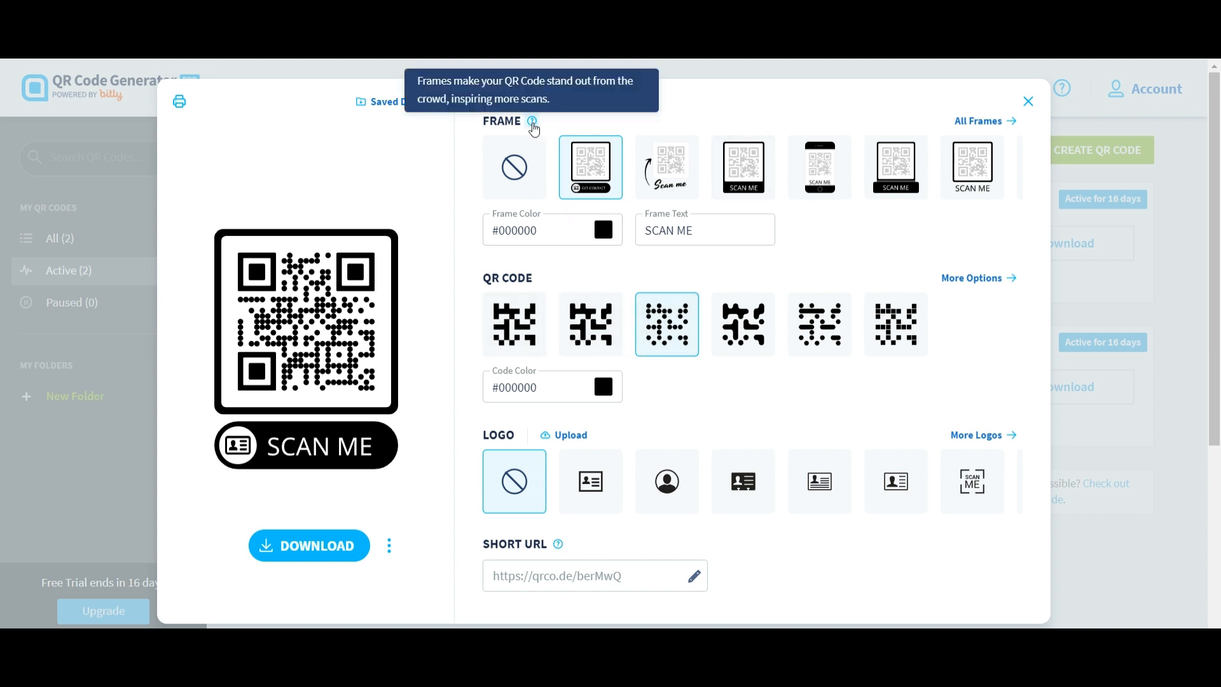
left_click(976, 122)
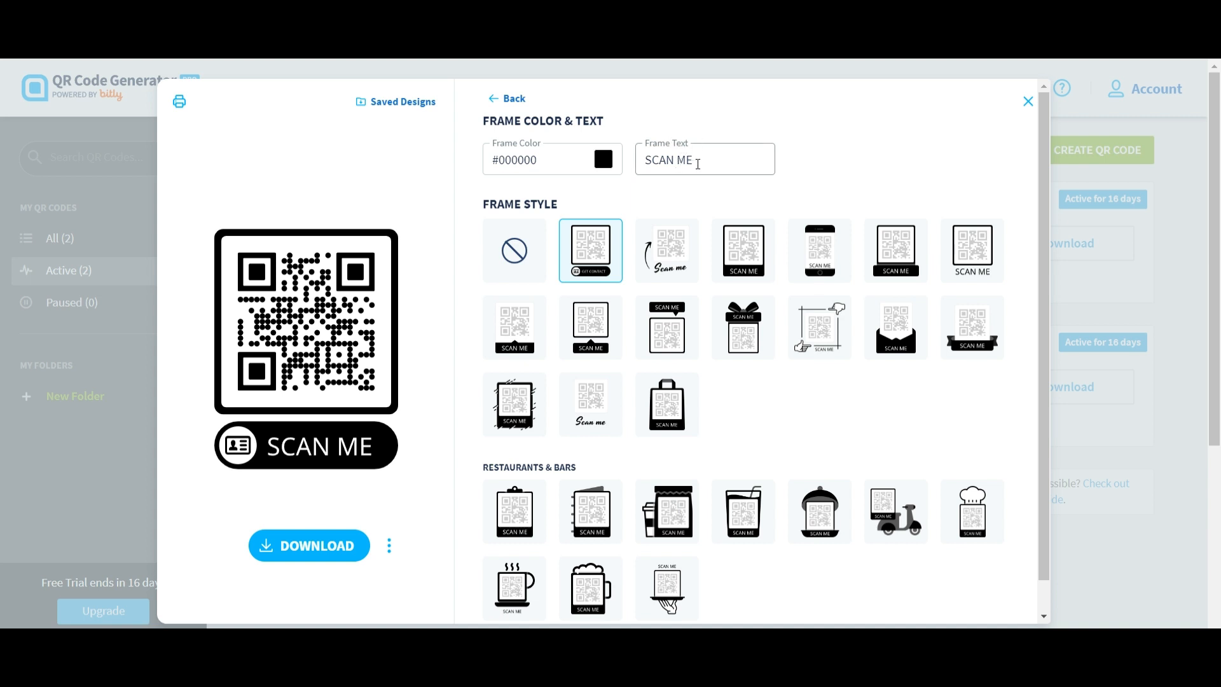
double_click(556, 164)
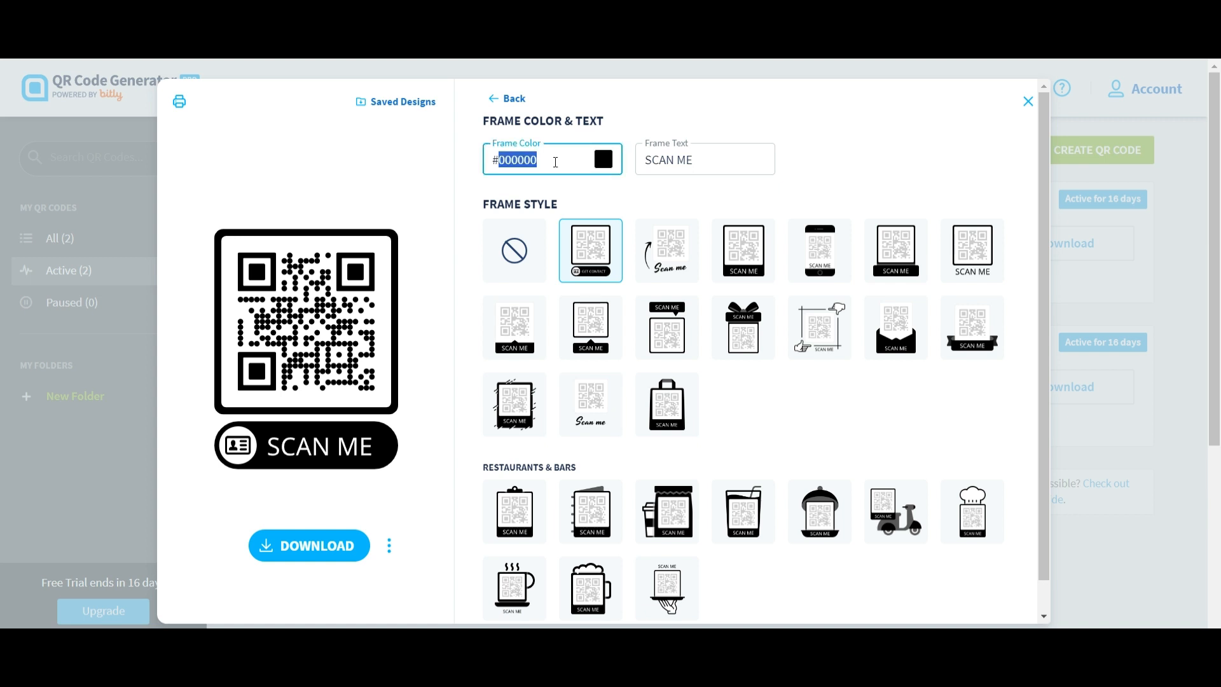
type("63")
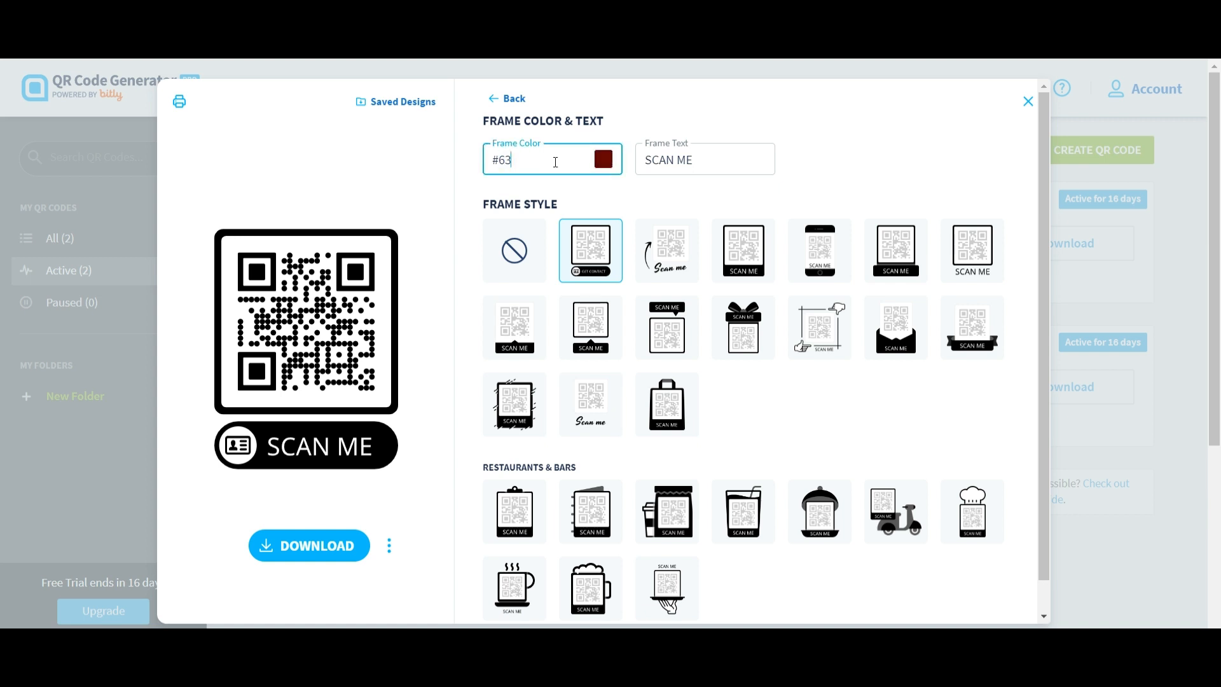
type("0c")
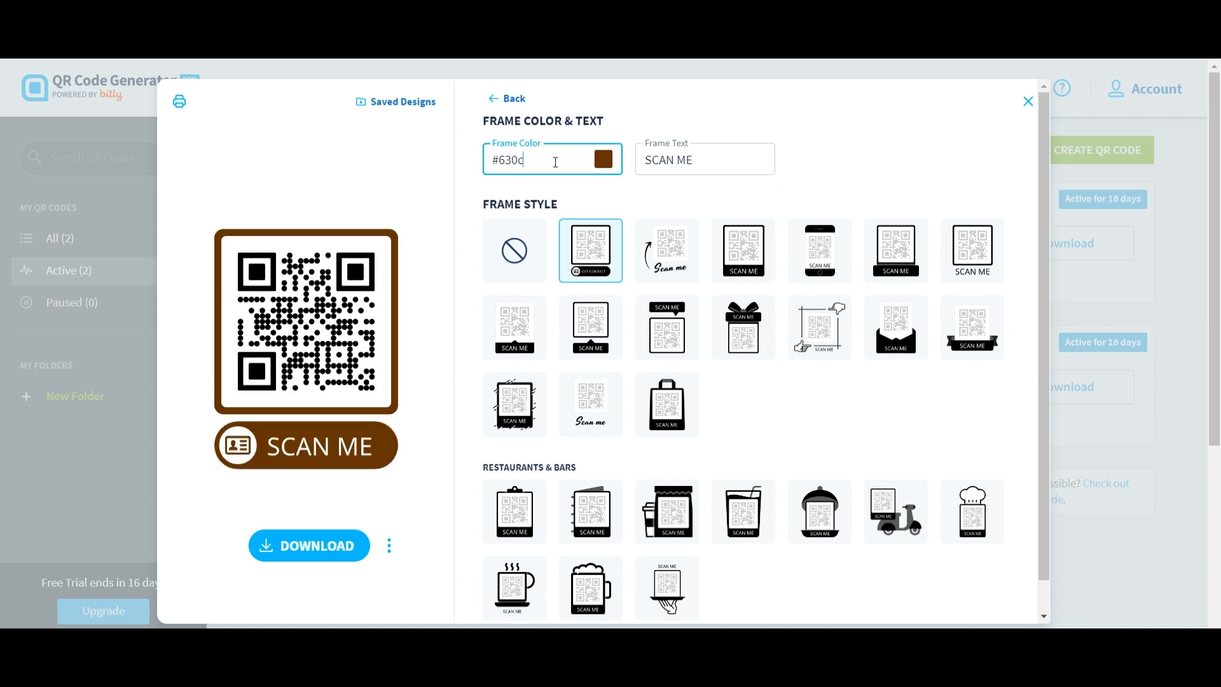
type("14")
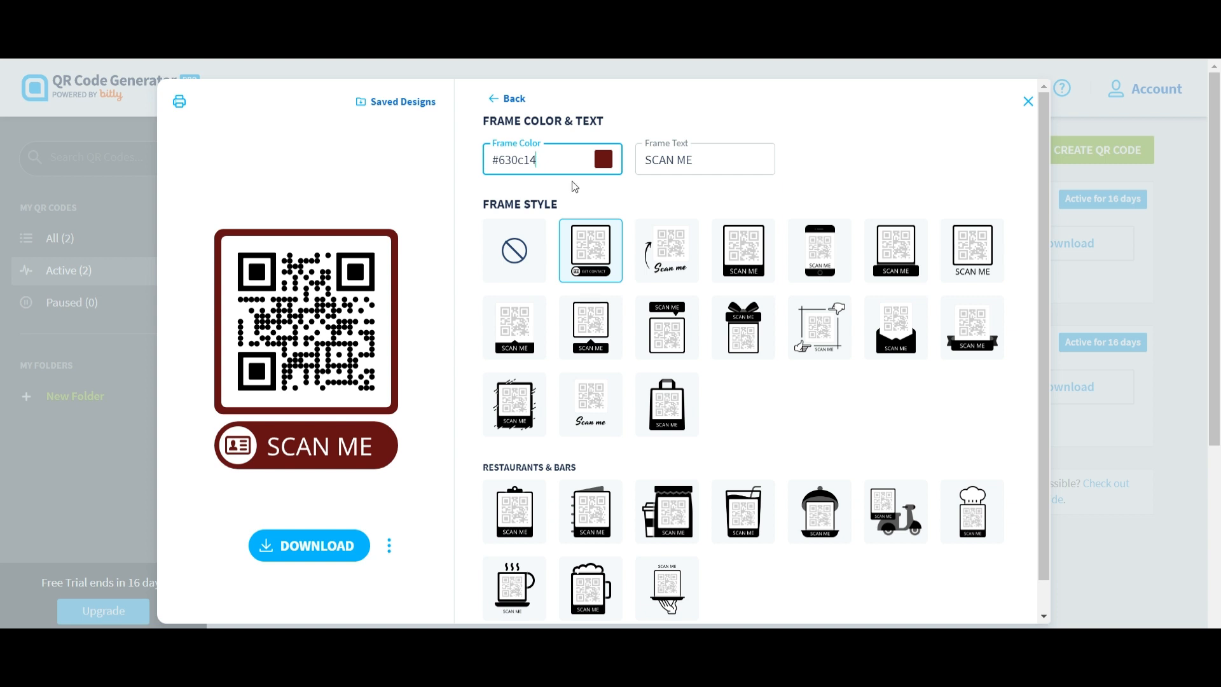
Try several frame styles and settle on the pointing-hands SCAN ME frame.
left_click(531, 425)
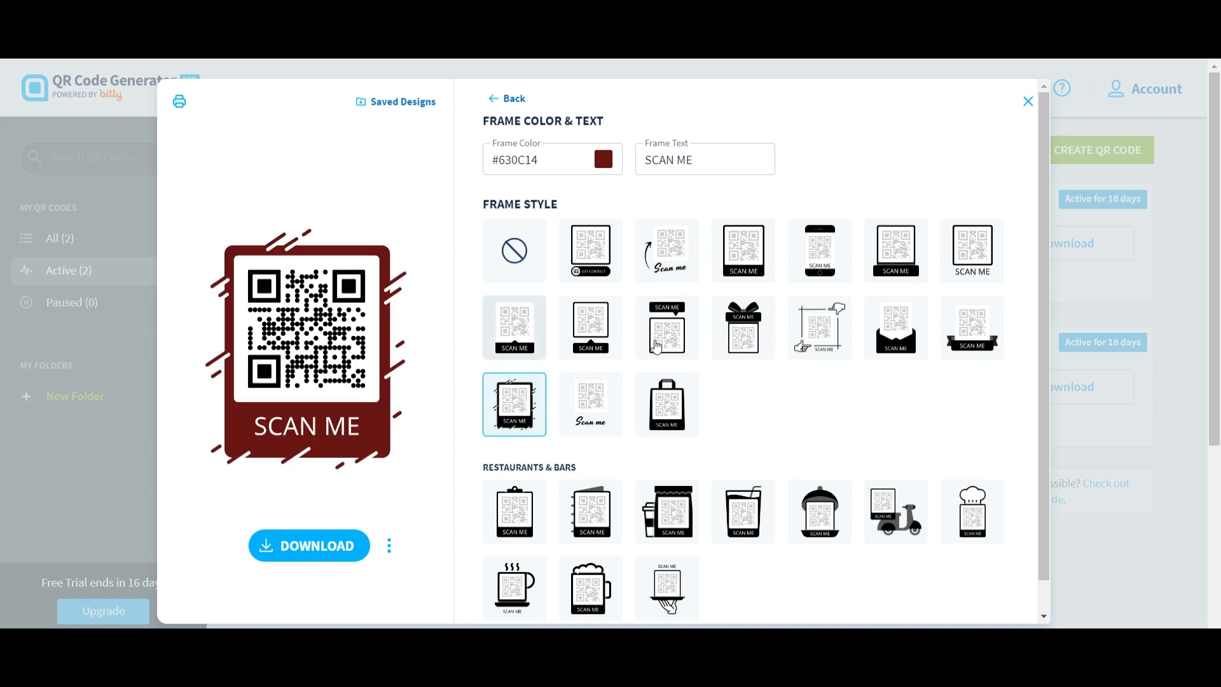
left_click(920, 347)
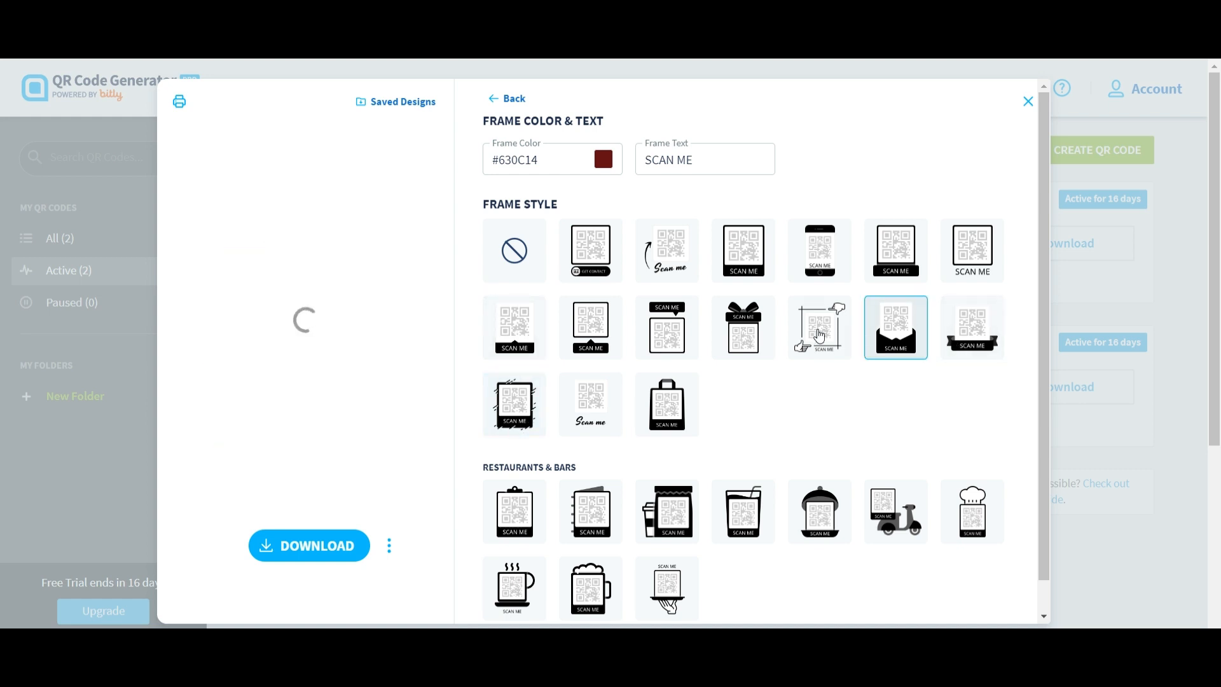
left_click(833, 335)
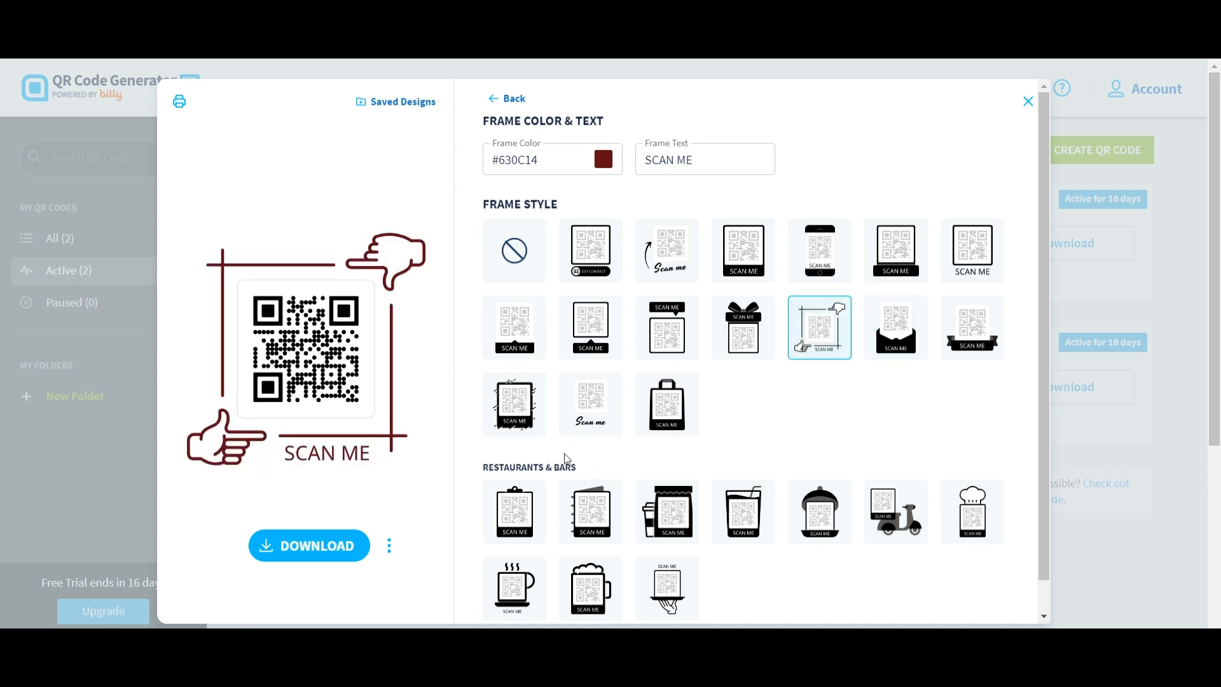
Download the framed QR code and return to the Canva card.
left_click(336, 546)
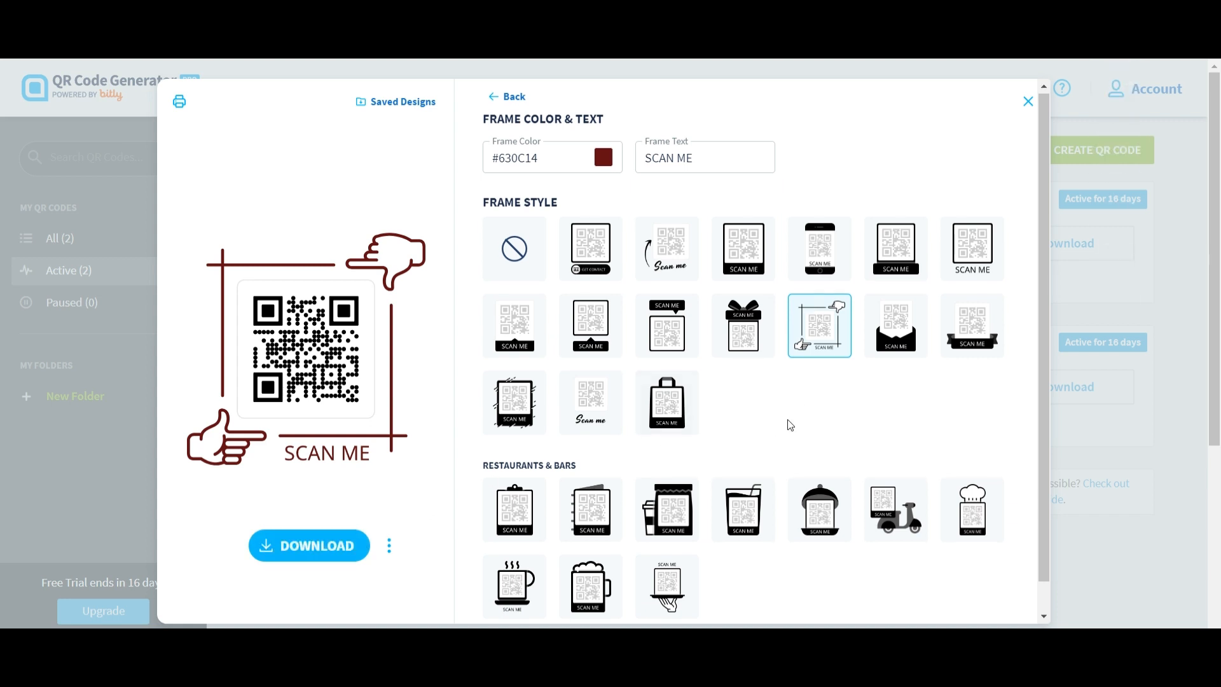
scroll(787, 420, "down", 1)
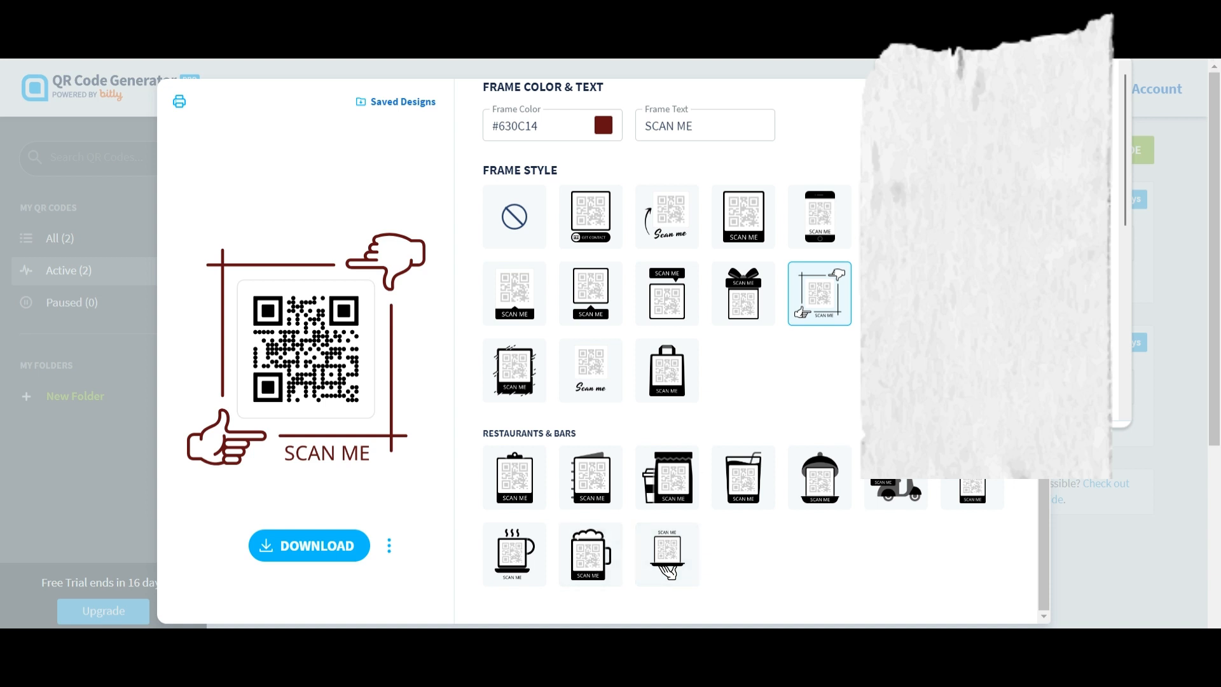
left_click(532, 571)
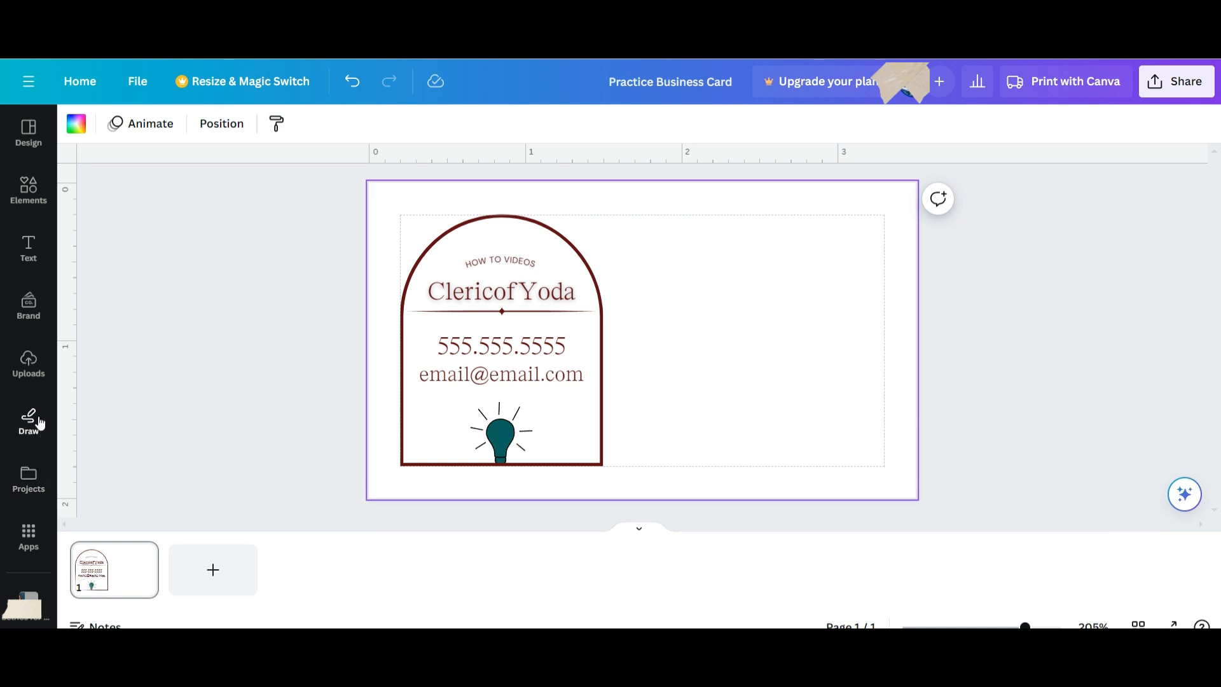
Upload the hand-framed QR code PNG from Downloads into Canva.
left_click(37, 368)
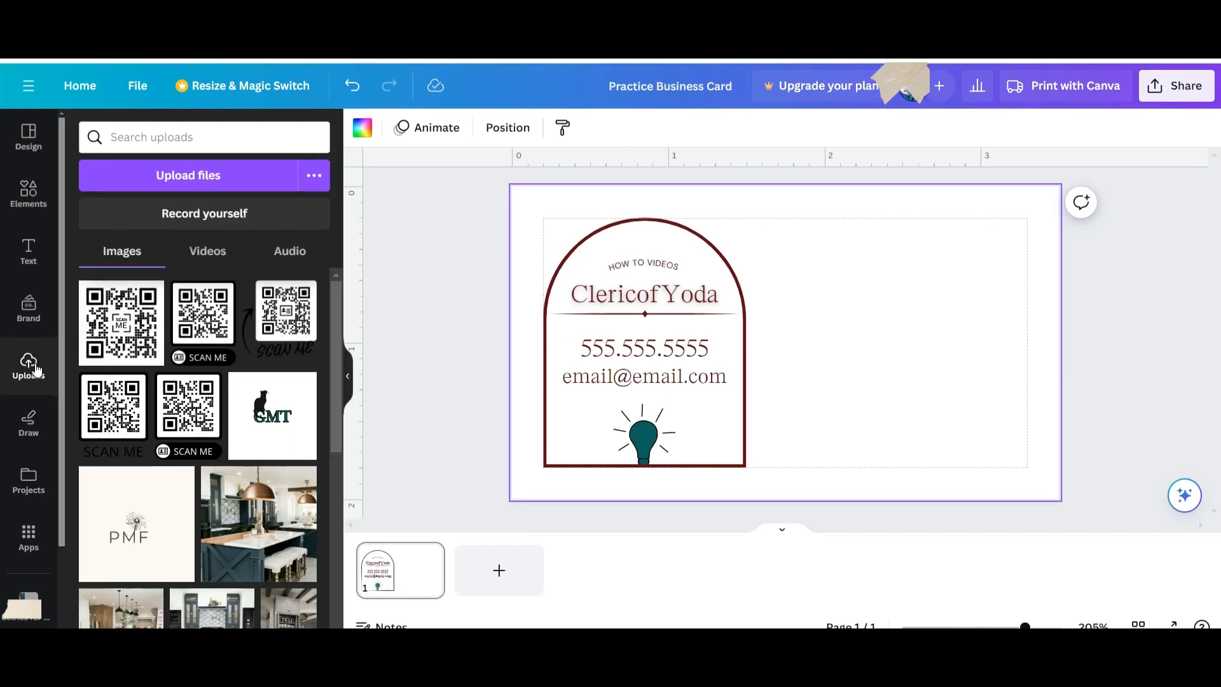
left_click(237, 177)
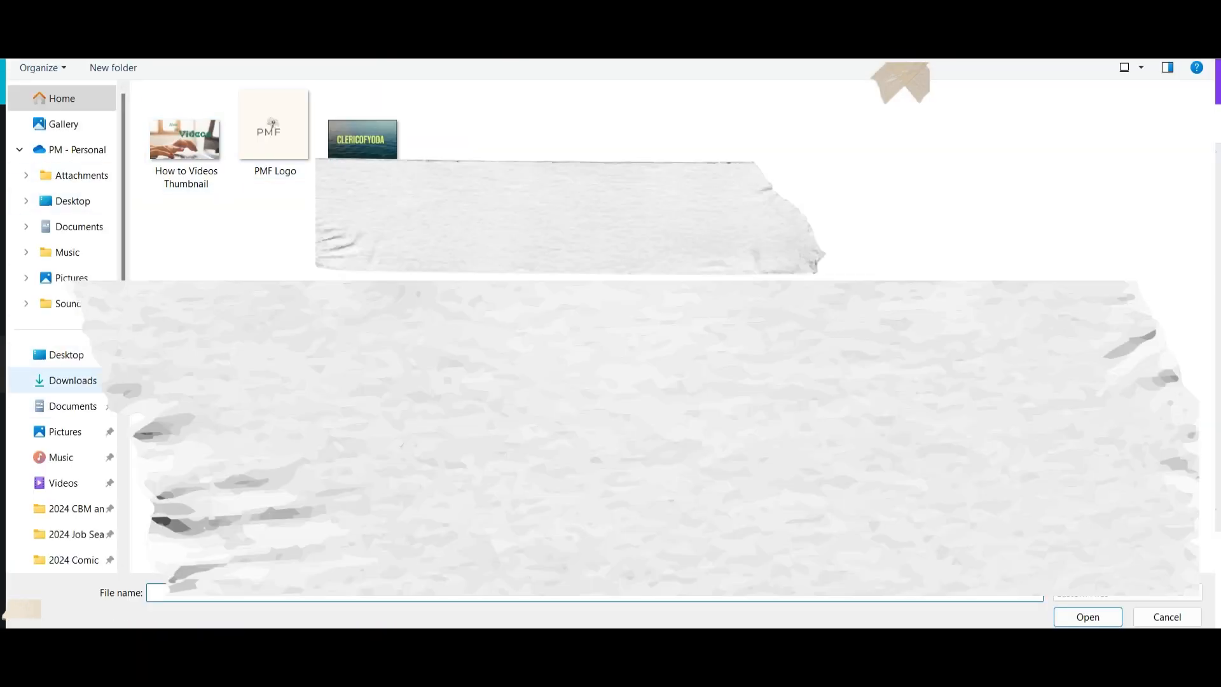
left_click(73, 380)
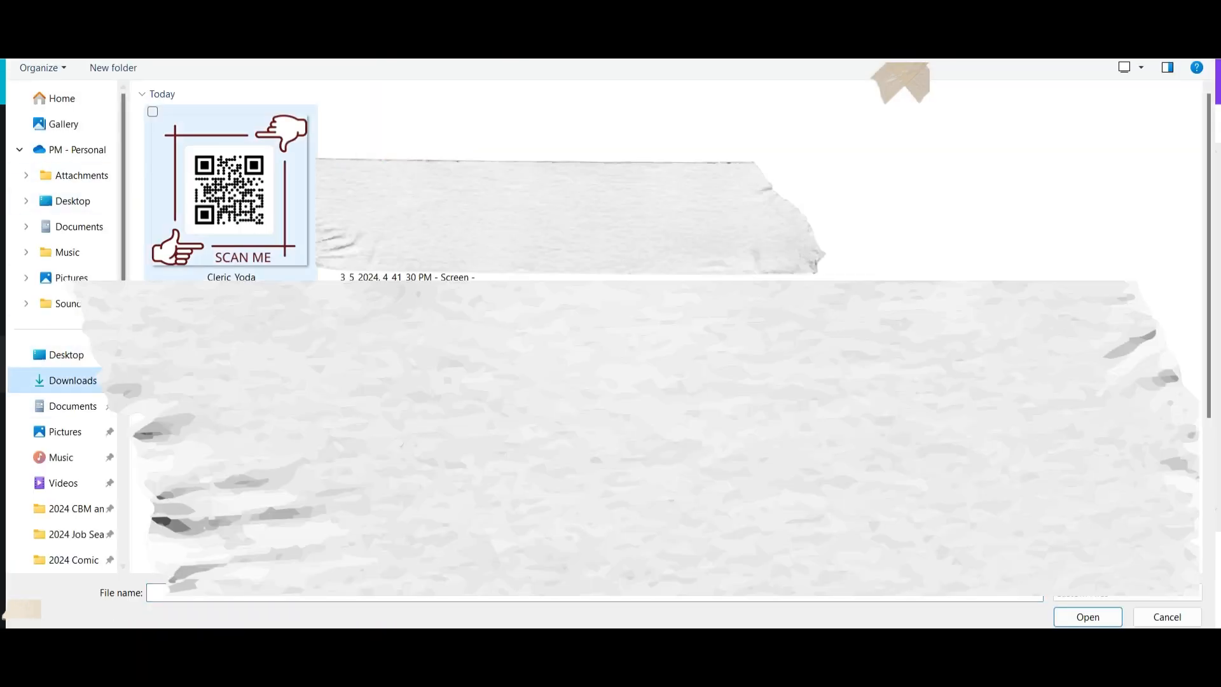
left_click(231, 197)
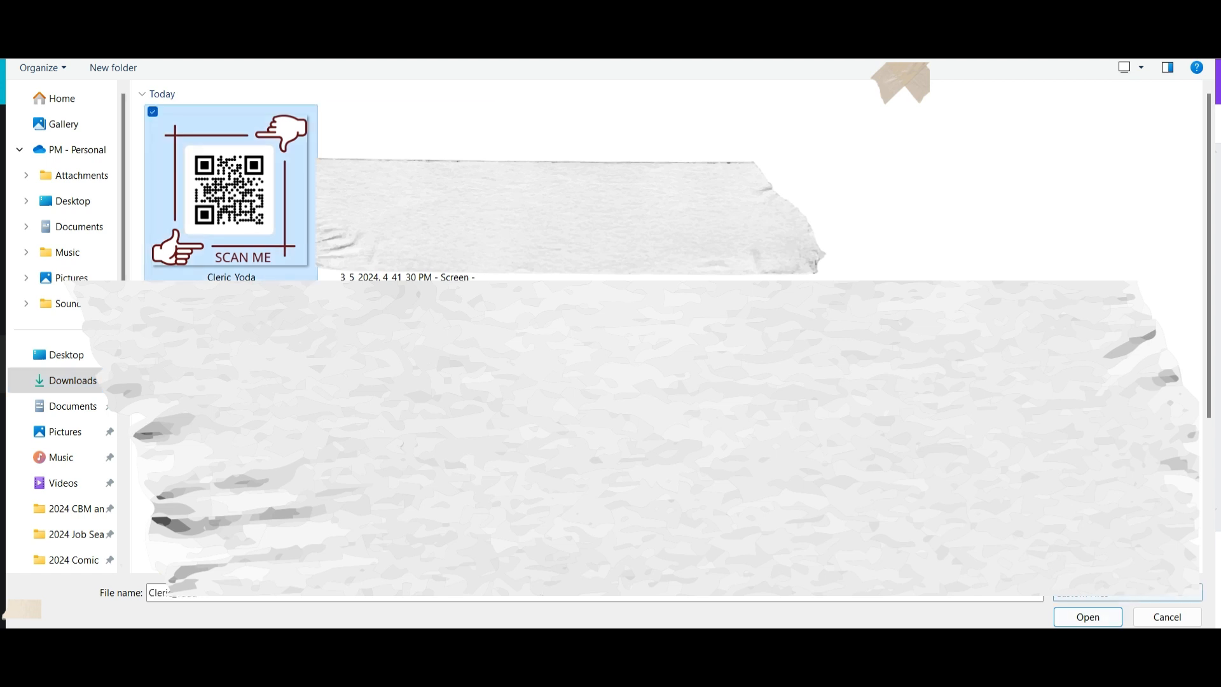
left_click(1088, 617)
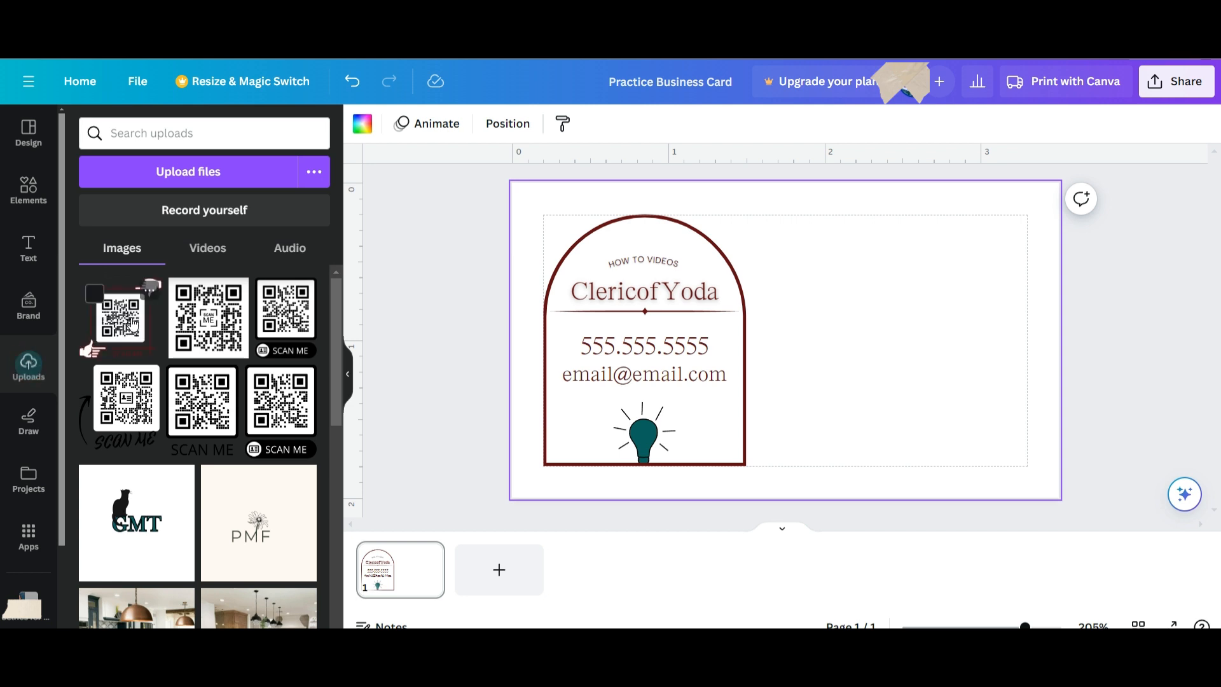
Add the QR code to the card and move it onto the right half.
left_click(133, 324)
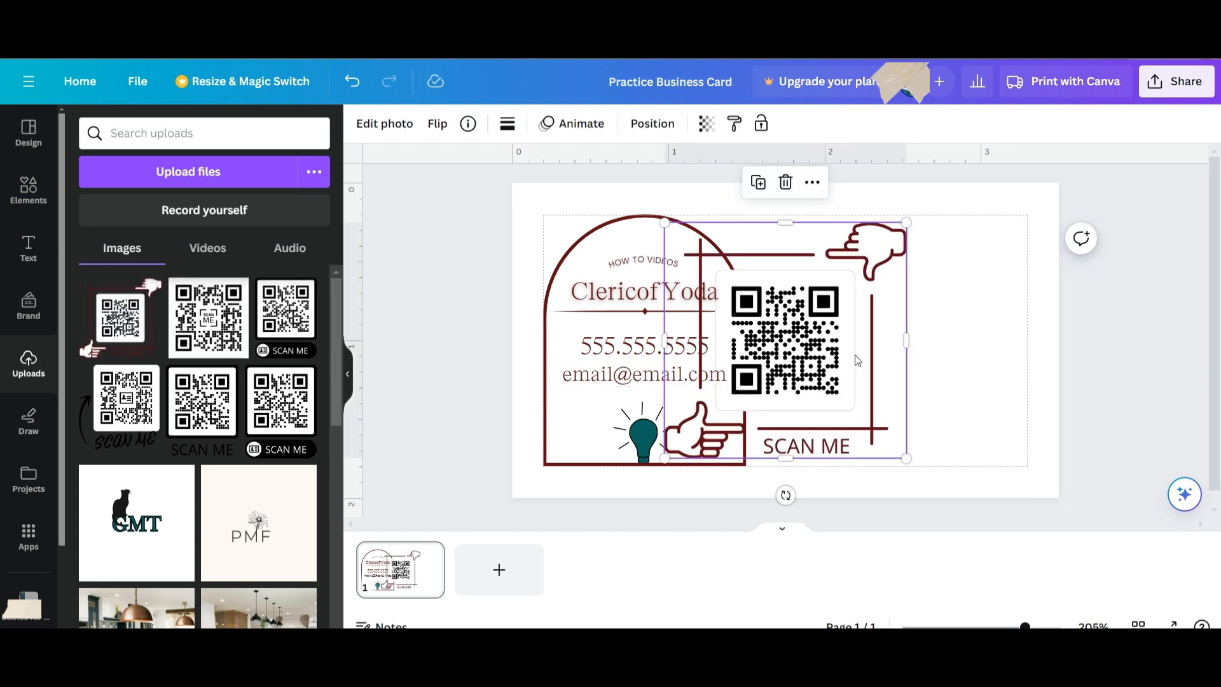
left_click_drag(859, 359, 981, 357)
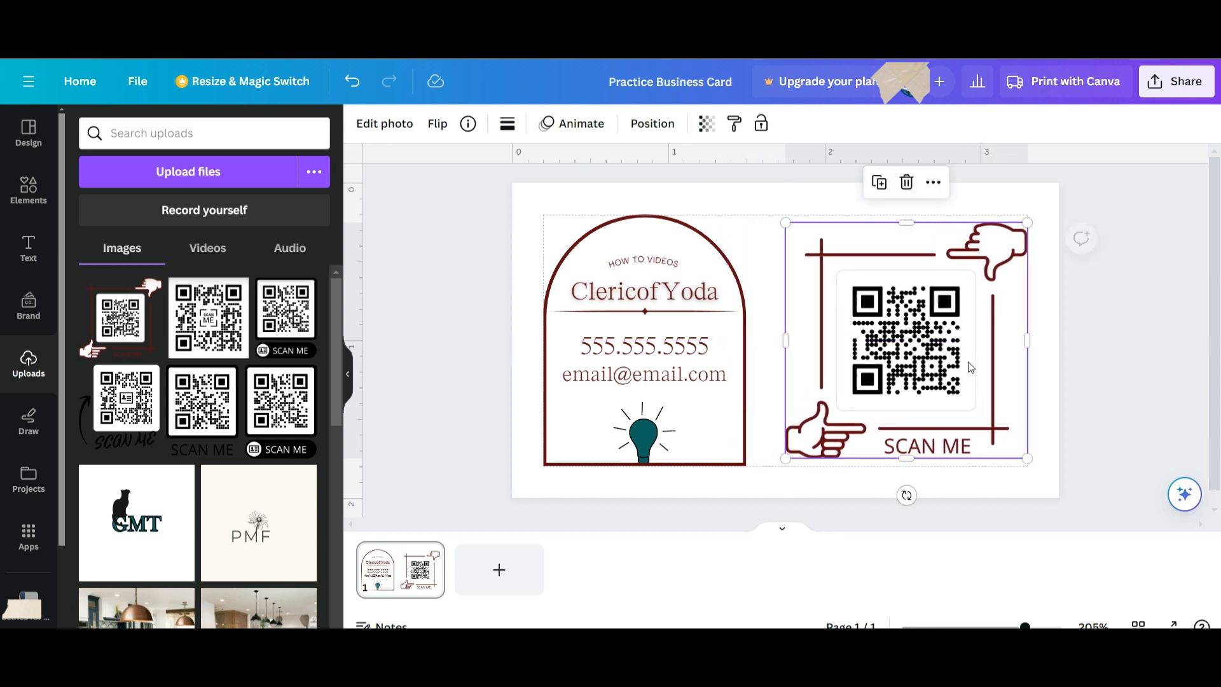
left_click(347, 374)
left_click(617, 381)
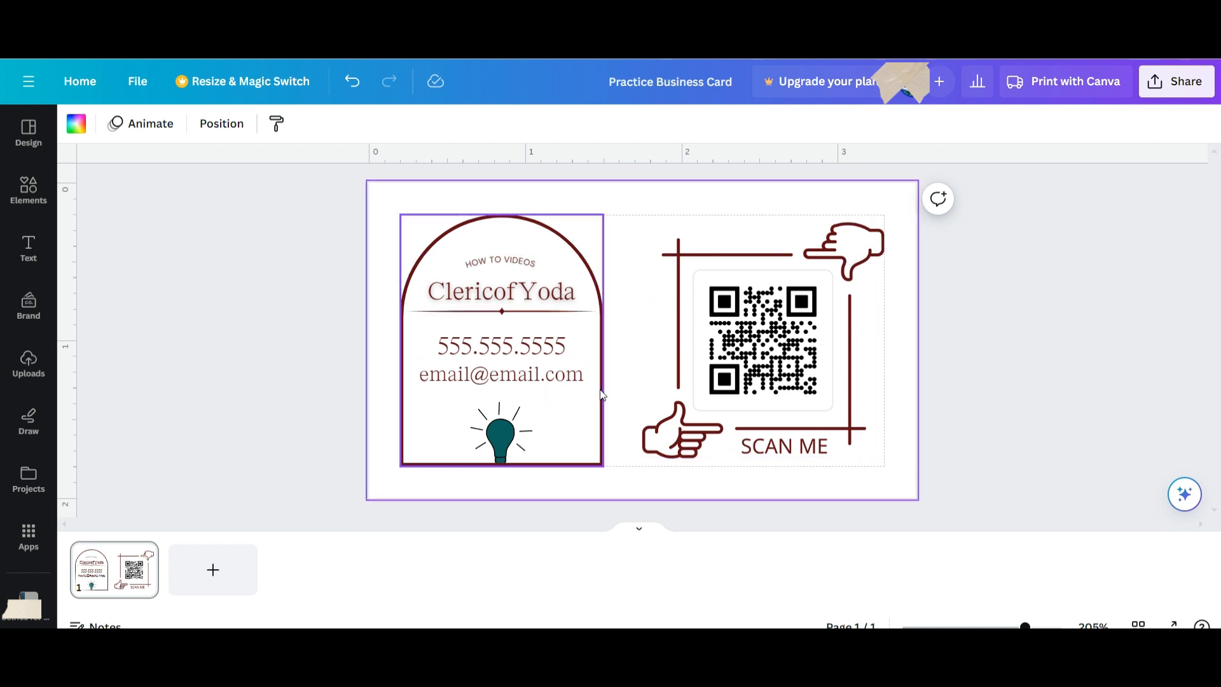
Export the Practice Business Card as a PNG through Share > Download.
left_click(984, 415)
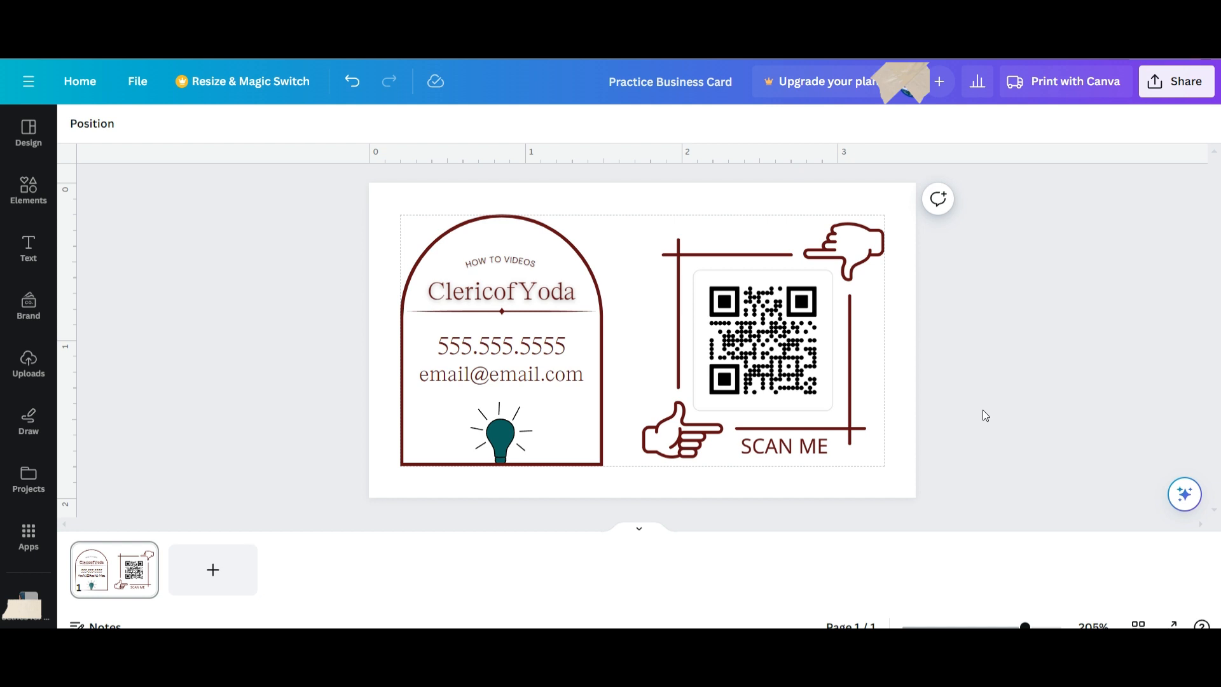
left_click(1174, 81)
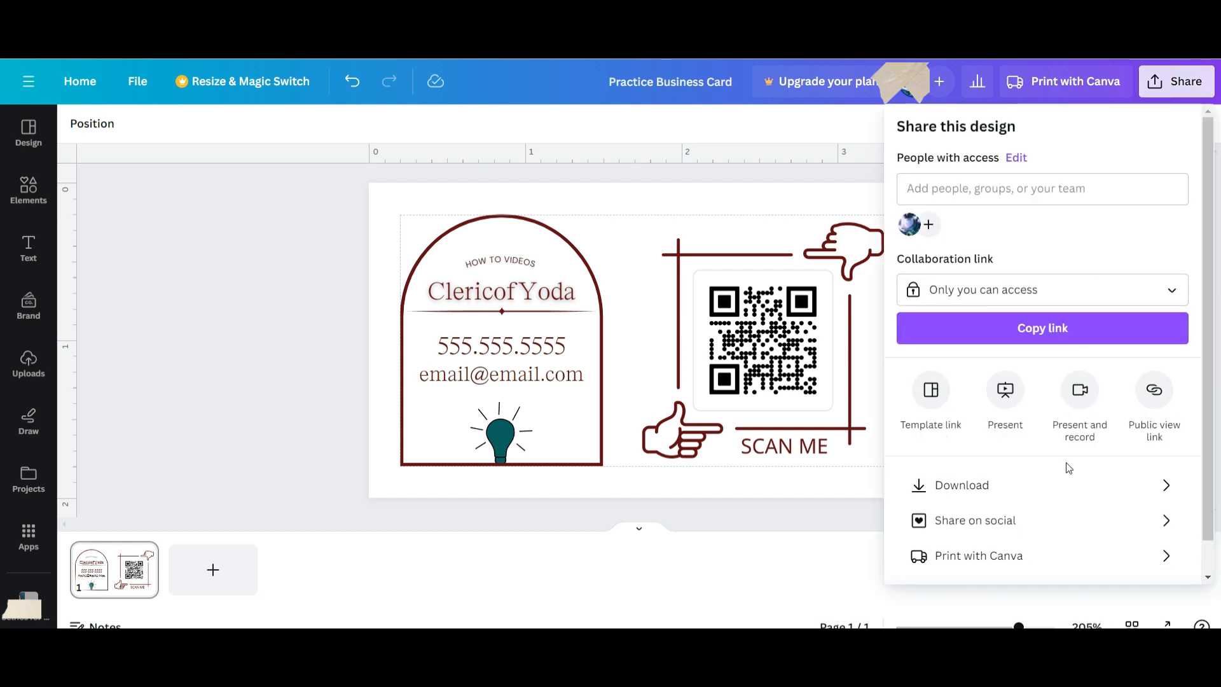
left_click(1074, 487)
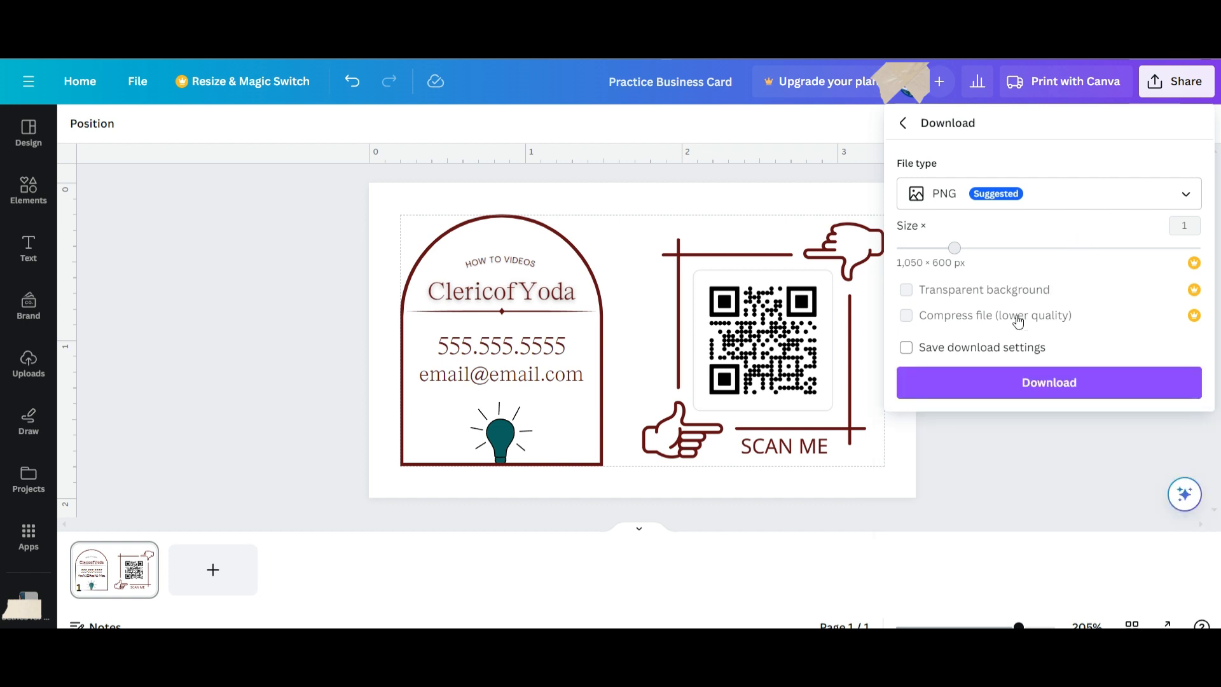
left_click(1004, 384)
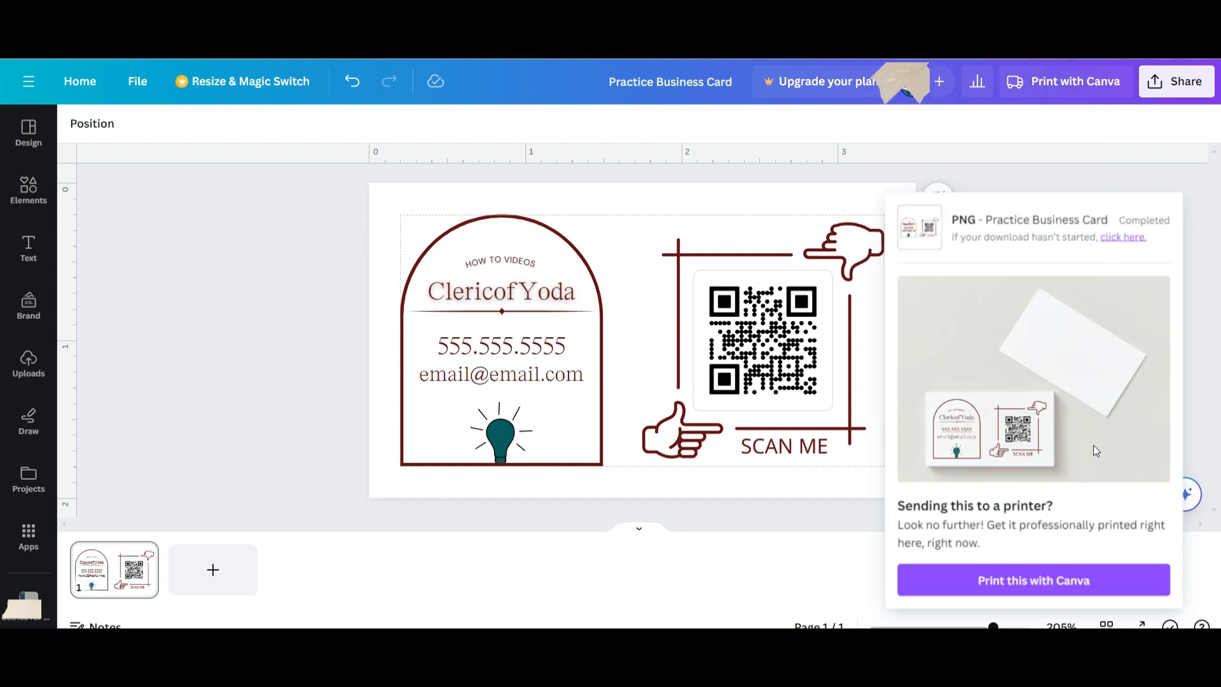
left_click(1023, 186)
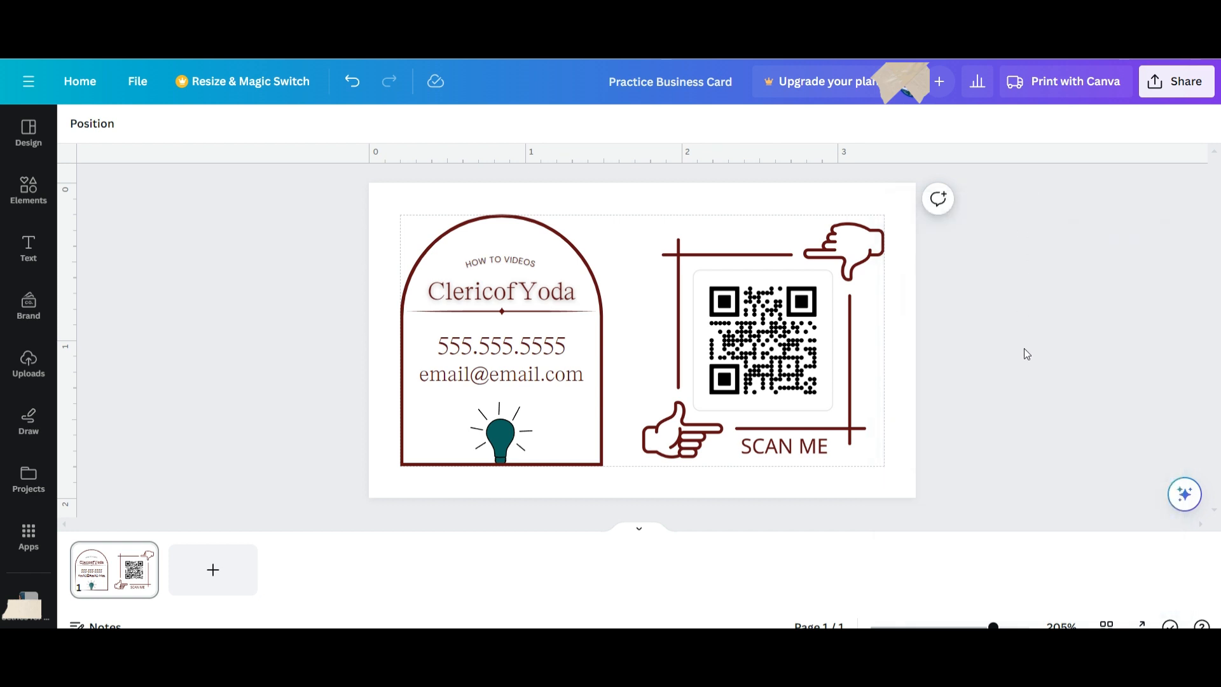